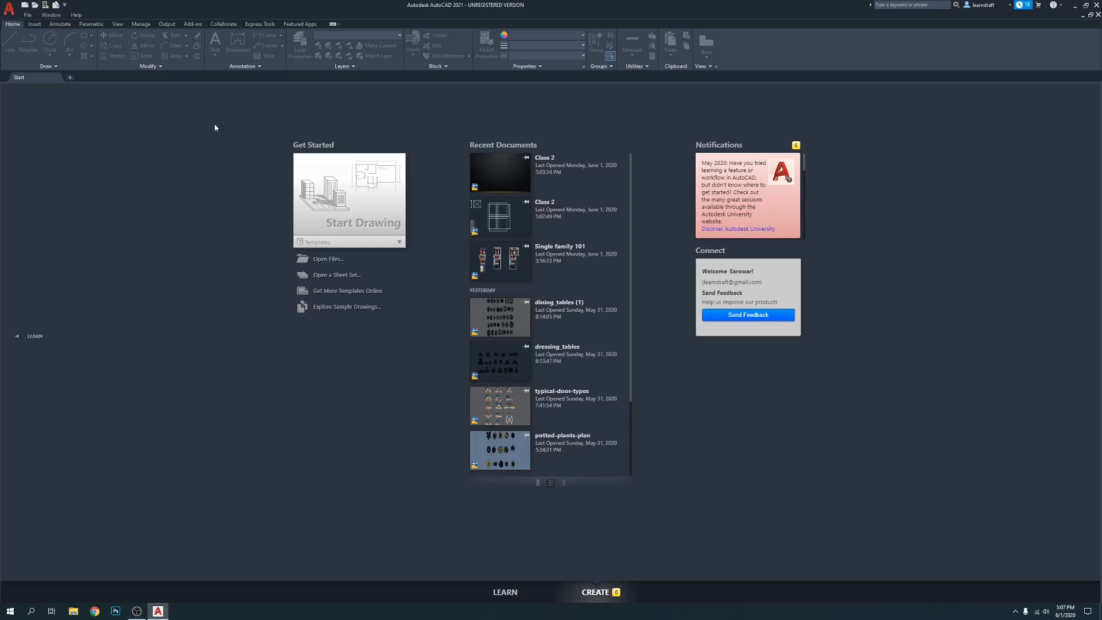
Open the existing "Class 2" drawing from the Class 2 folder
click(28, 15)
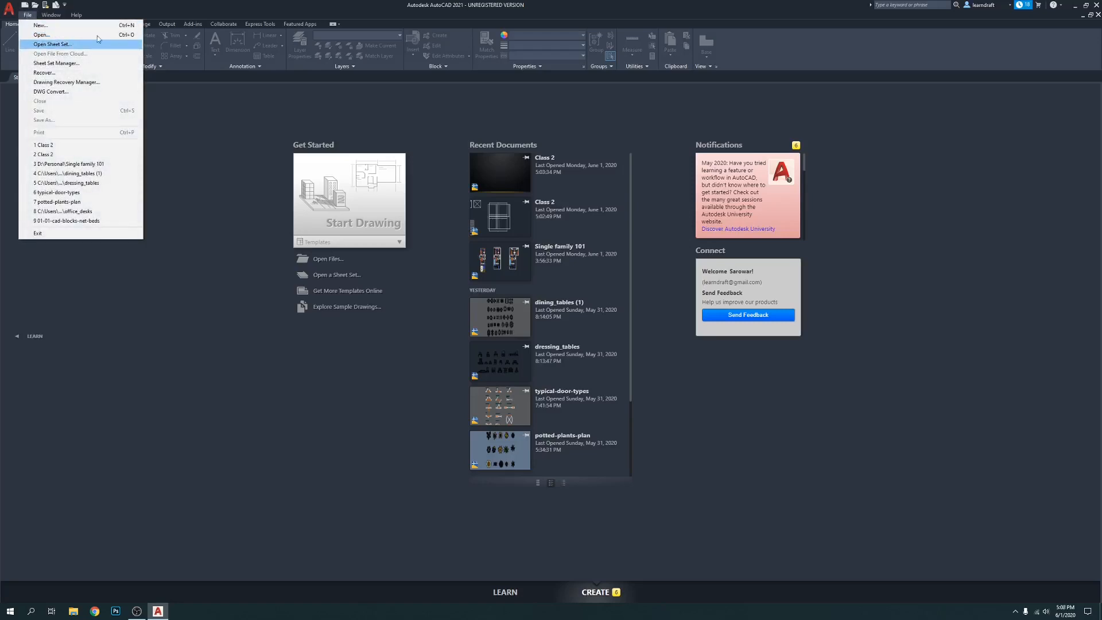
click(44, 35)
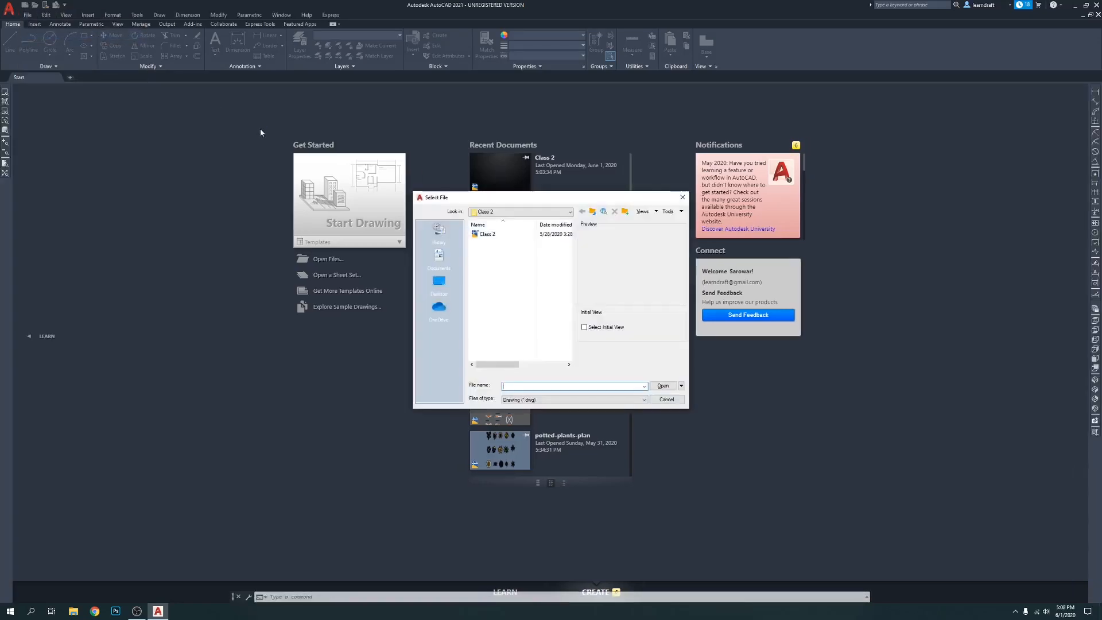
drag(553, 201, 483, 154)
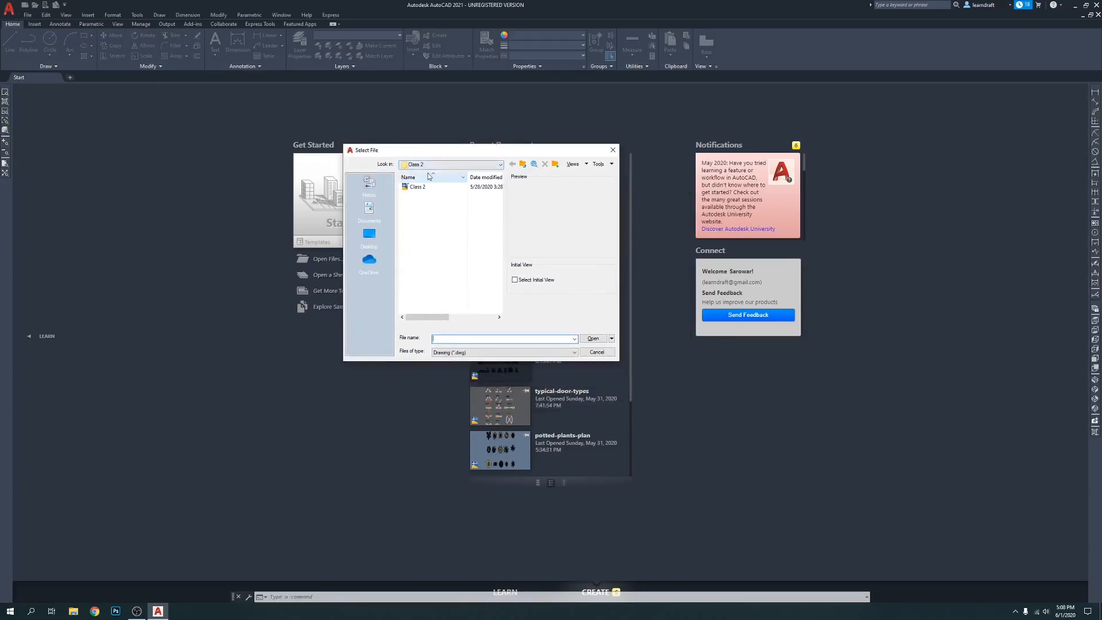
double_click(417, 187)
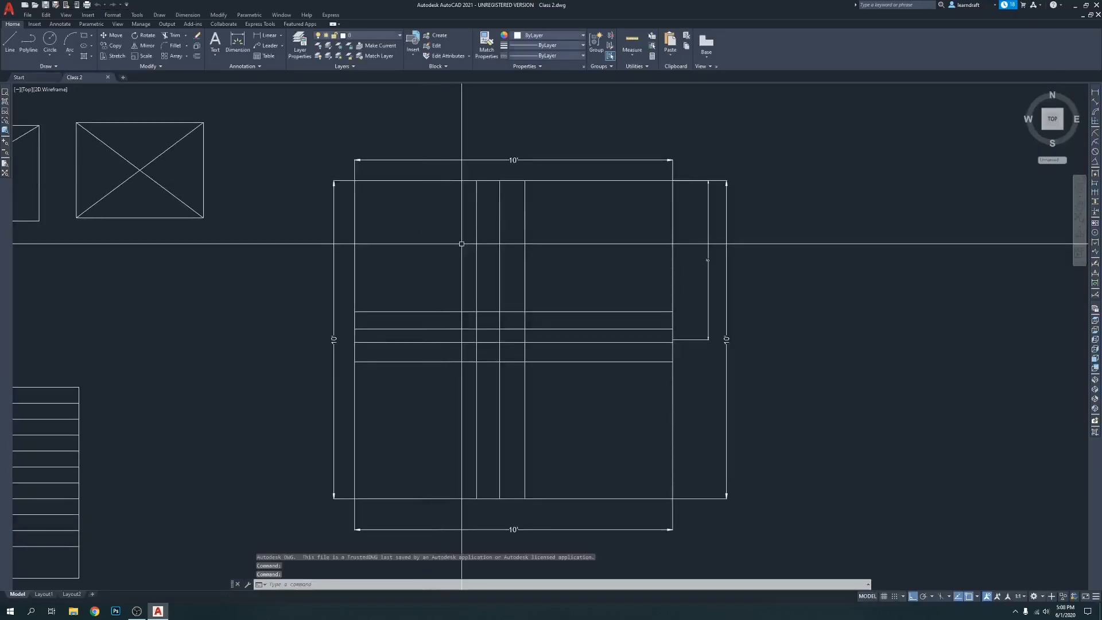
scroll(461, 244, down, 6)
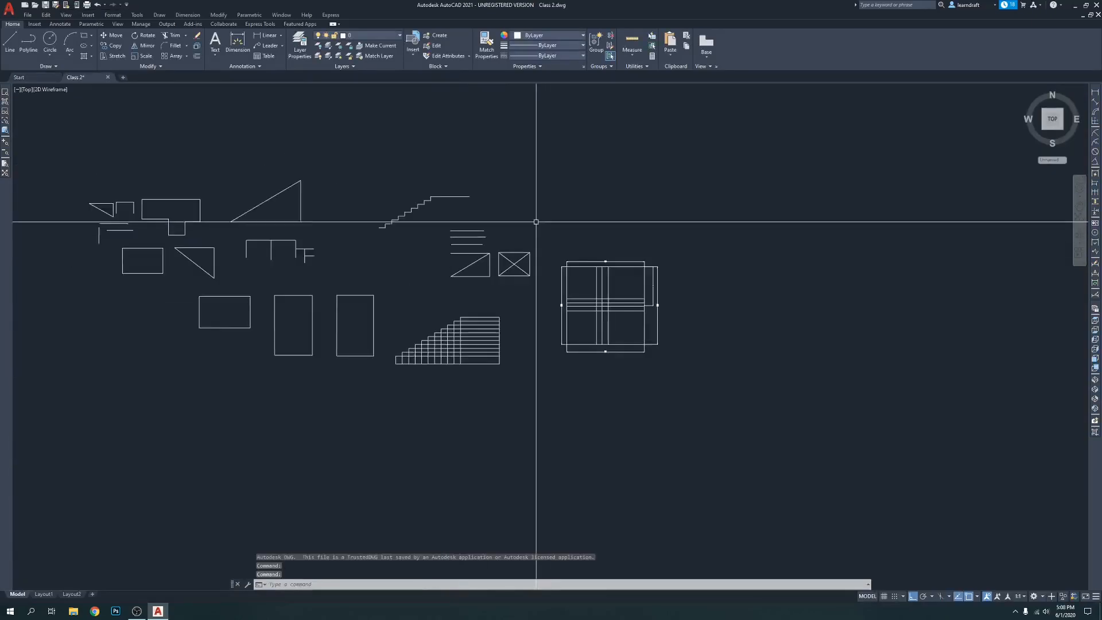
middle_drag(523, 210, 630, 204)
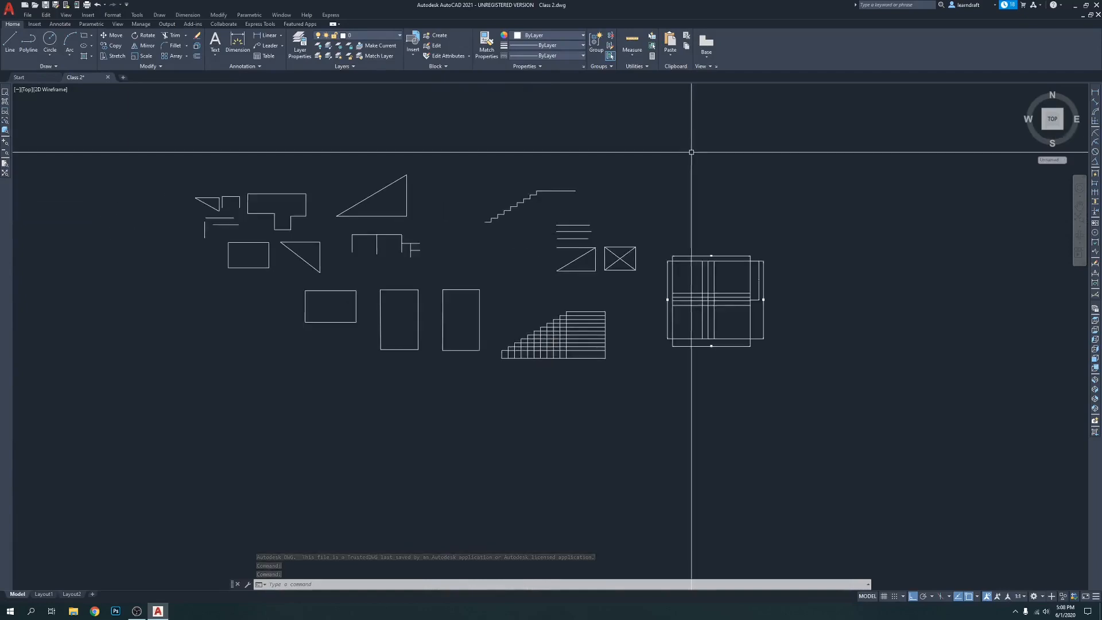
middle_drag(691, 152, 633, 146)
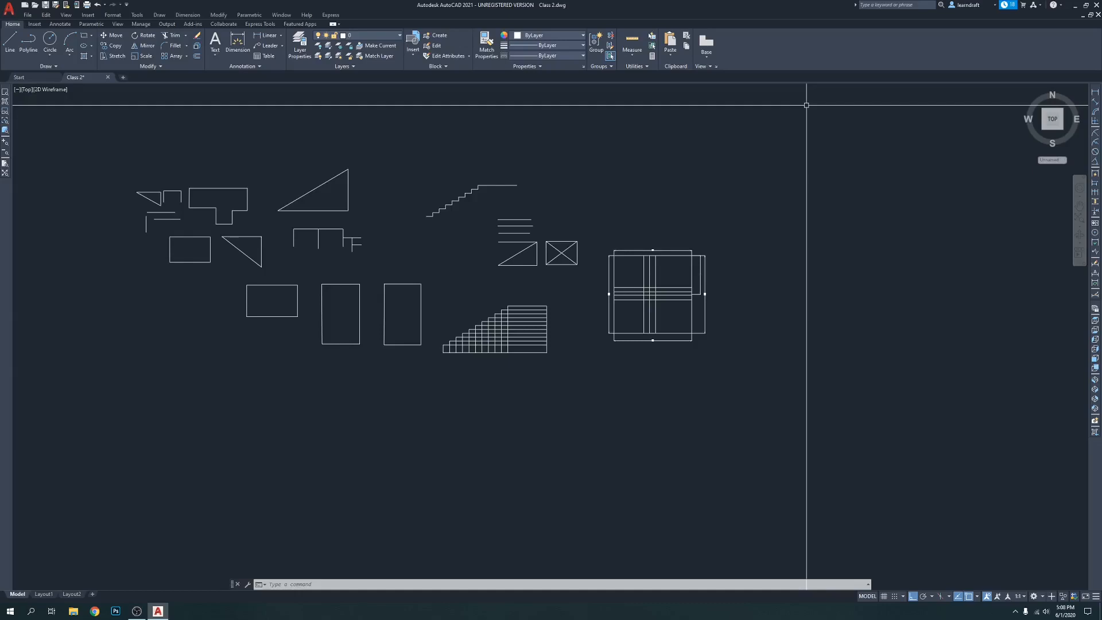
key(ctrl+shift+s)
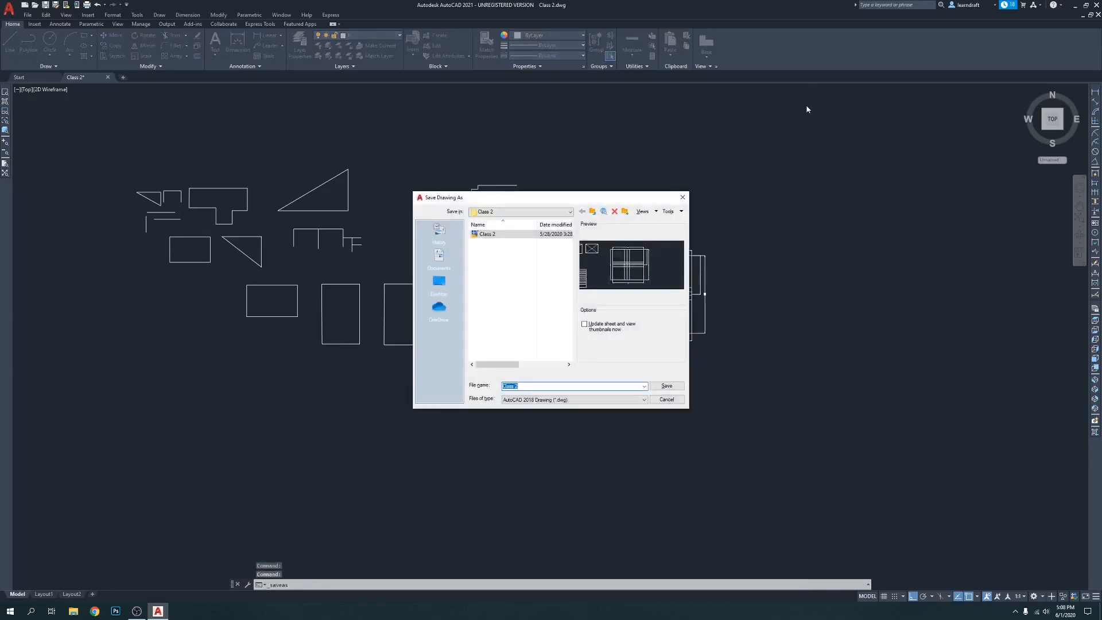
key(Escape)
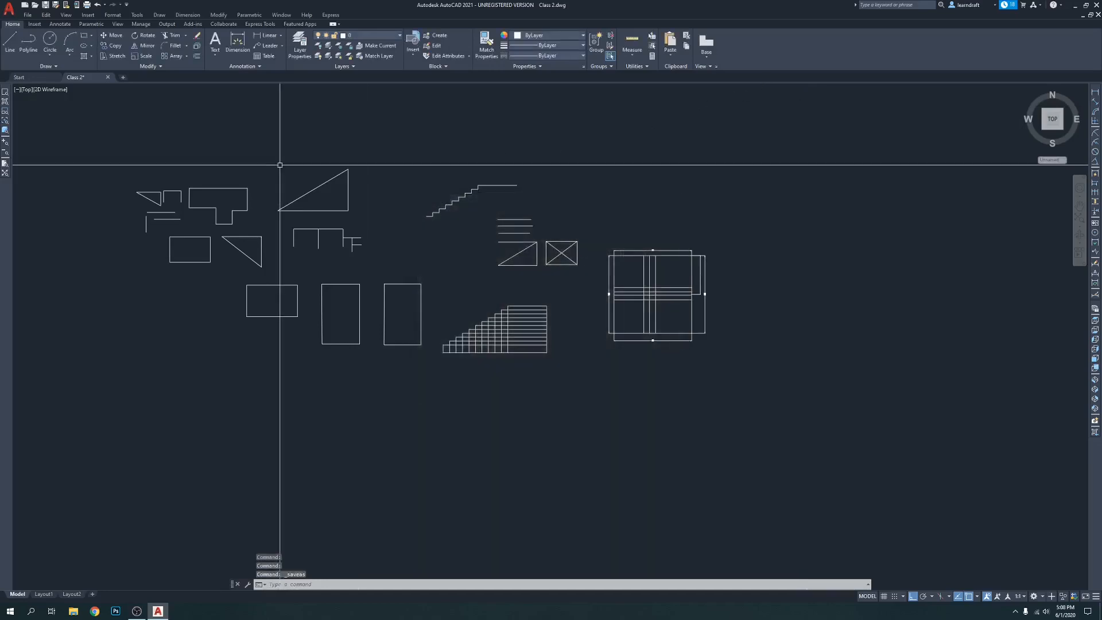
click(28, 15)
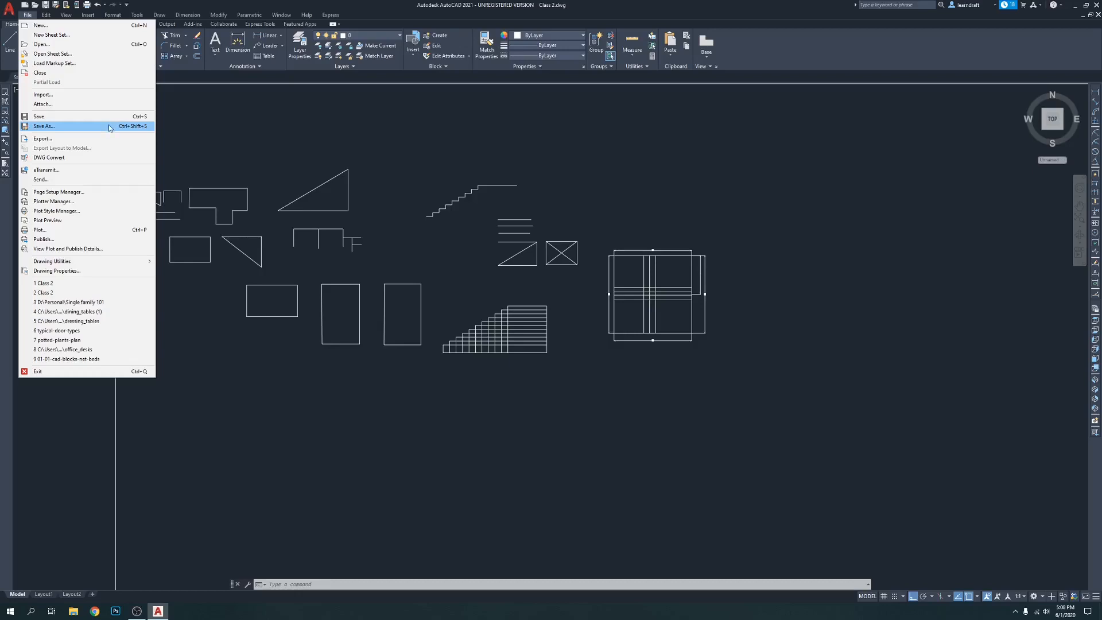
click(238, 140)
click(228, 136)
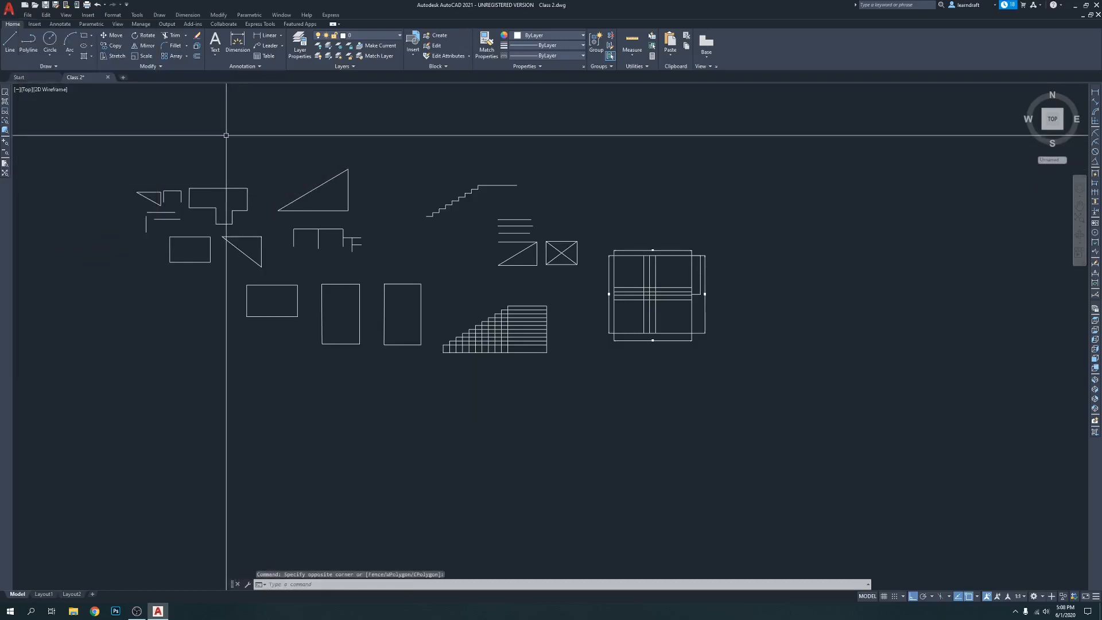
Start saving the drawing under a new name and create a folder named "Class 3" inside AutoCAD 2021 Tutorials
key(ctrl+shift+s)
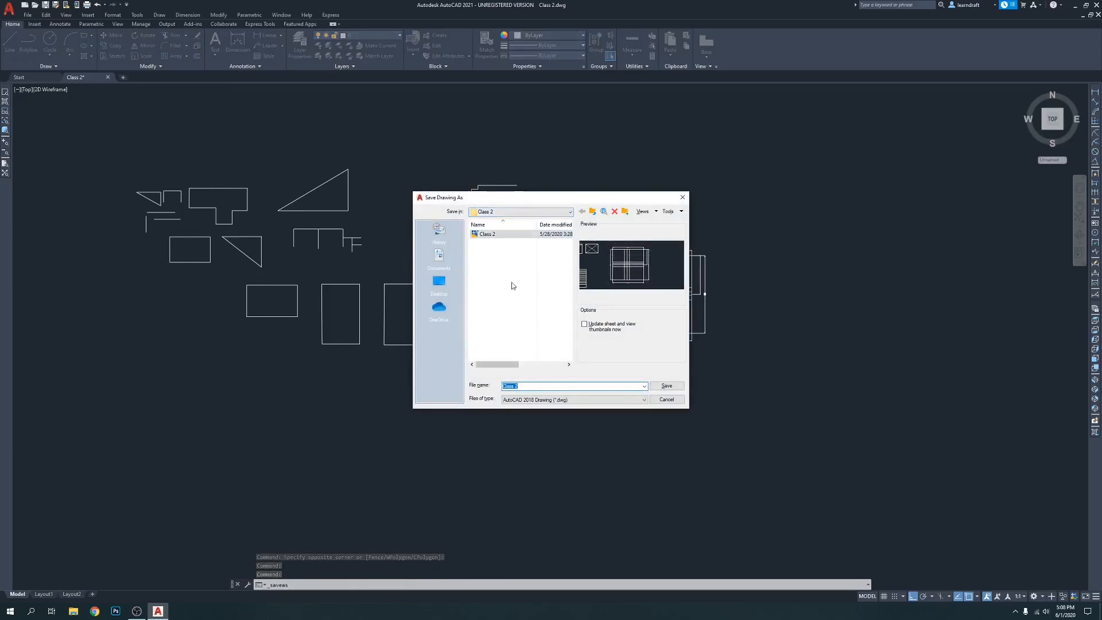
click(572, 216)
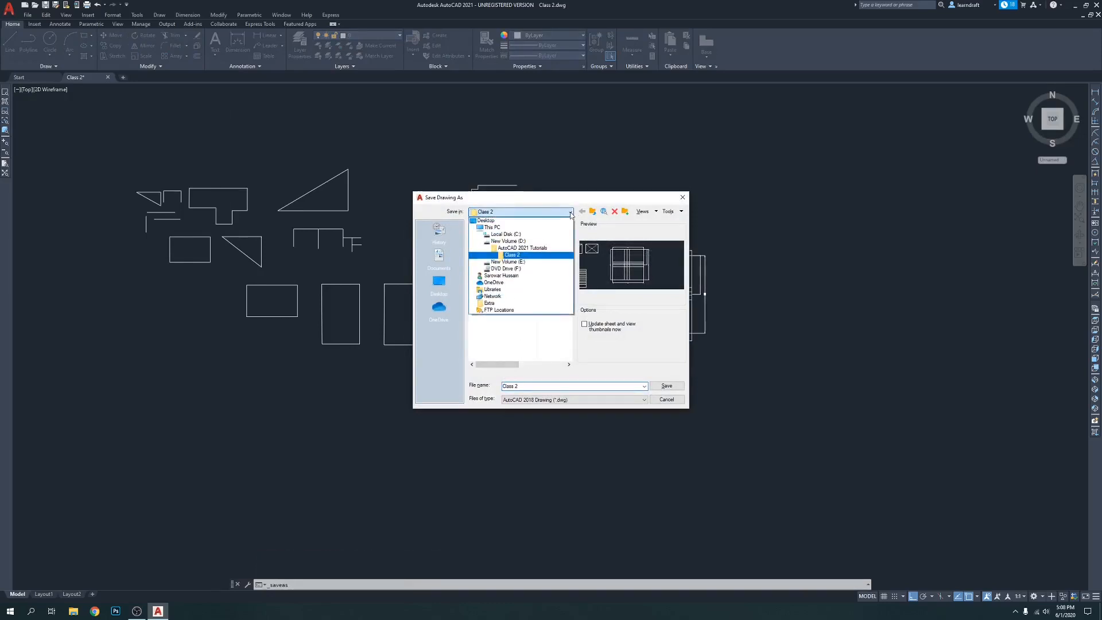
click(595, 213)
click(594, 213)
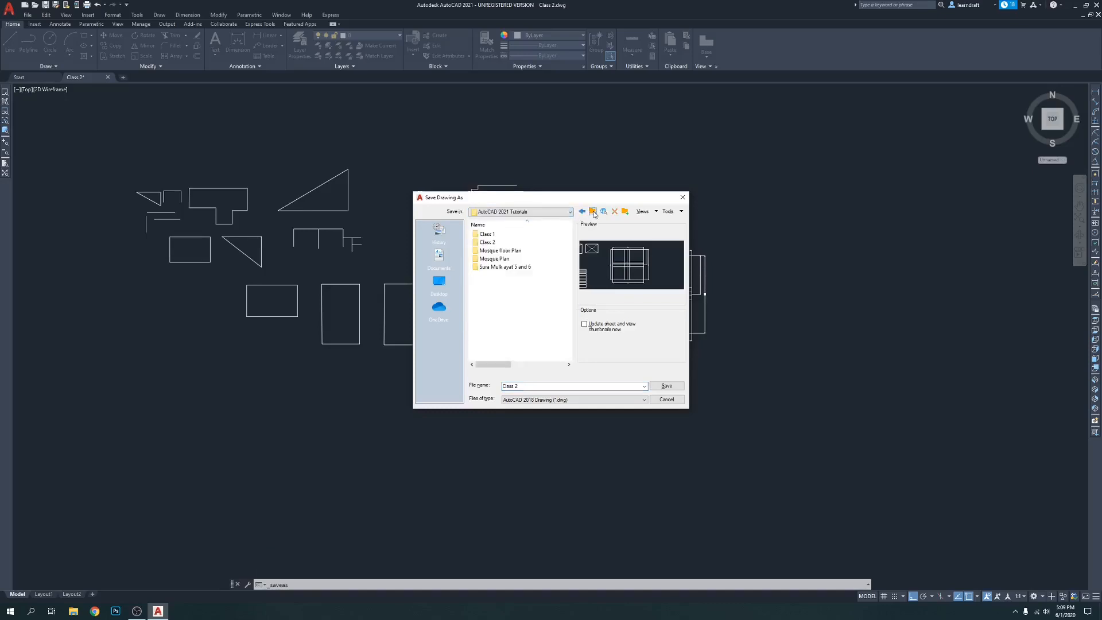
right_click(501, 287)
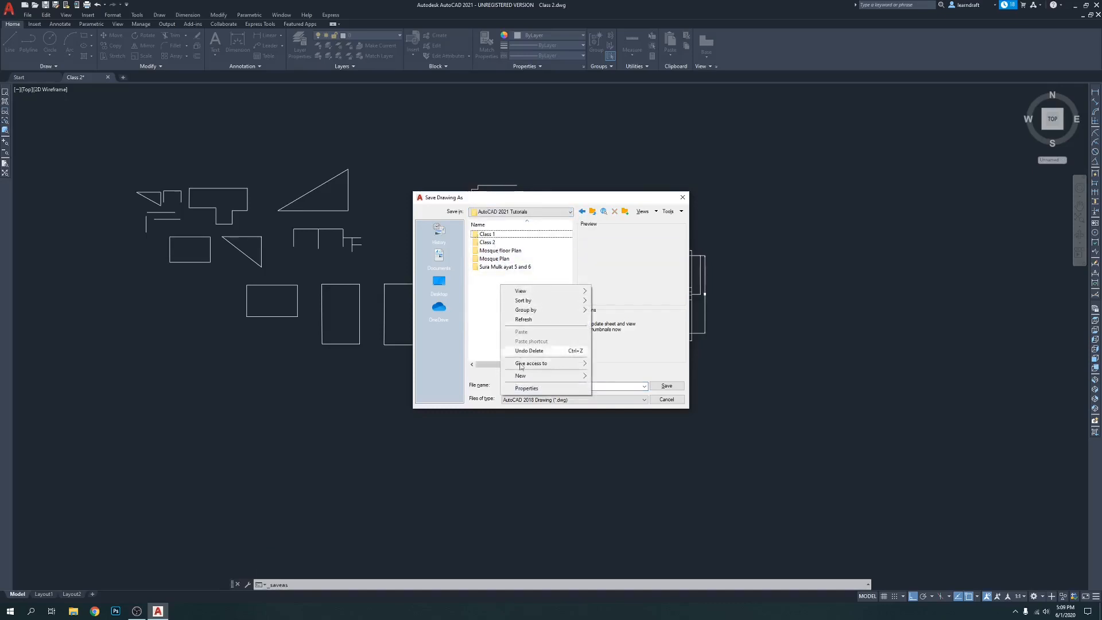
mouse_move(521, 375)
click(609, 375)
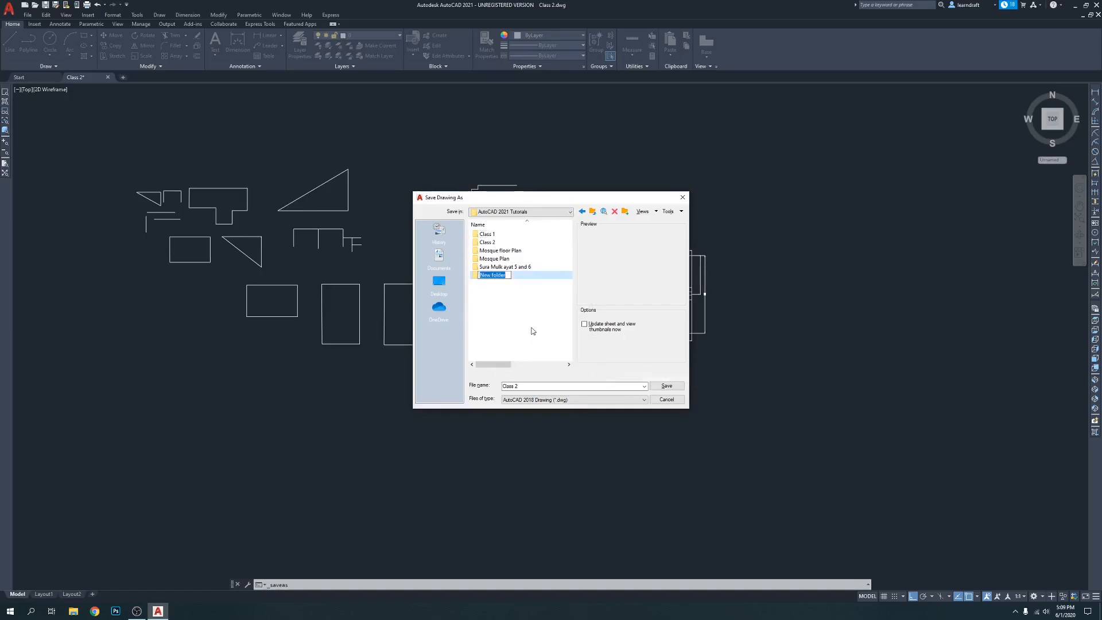
text(Class 3)
Save the drawing as "Class 3" in the Class 3 folder, in AutoCAD 2018 Drawing format
click(522, 386)
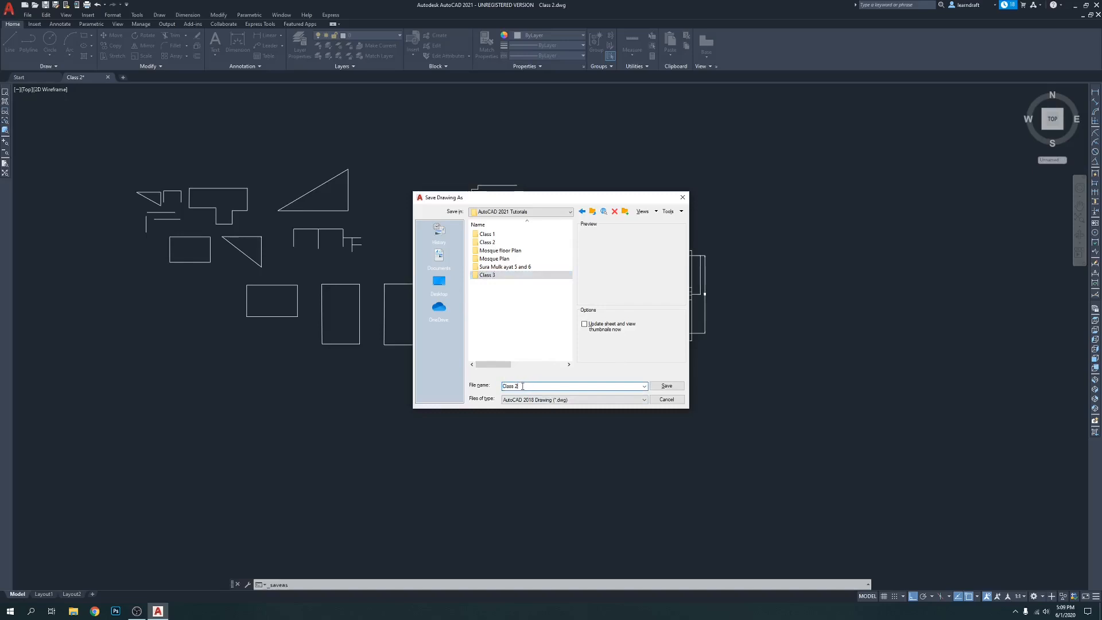
double_click(500, 275)
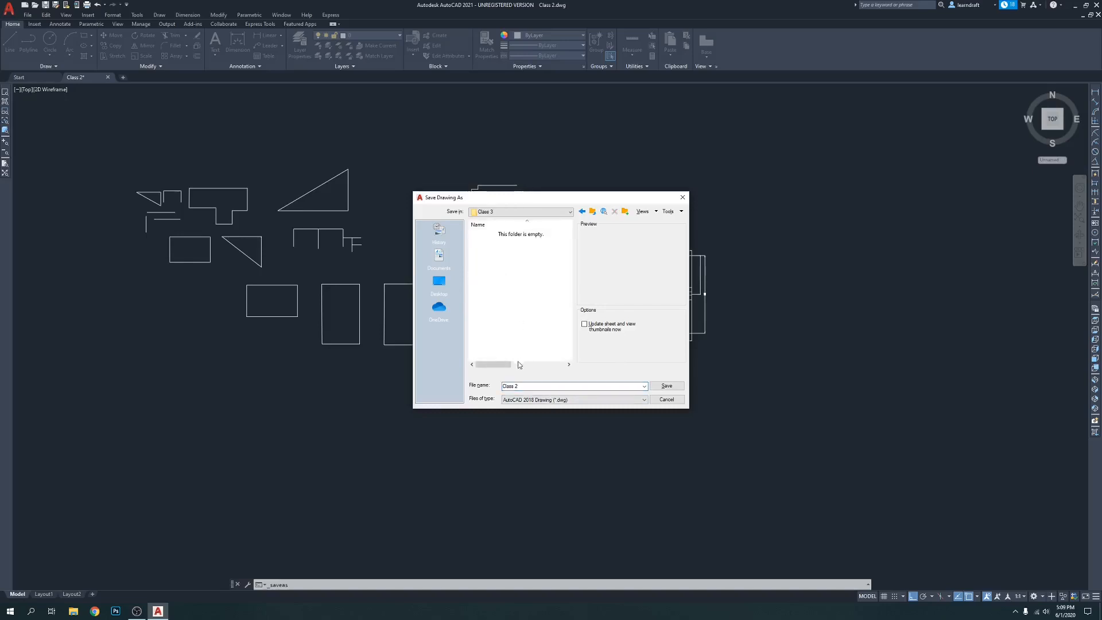
click(524, 386)
click(667, 385)
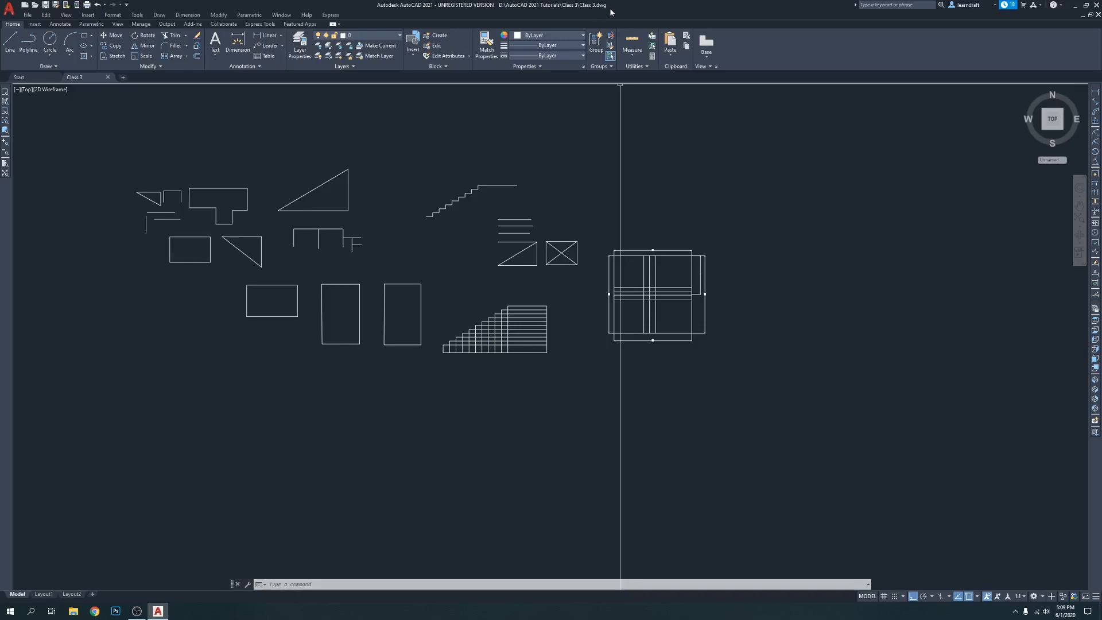
key(ctrl+s)
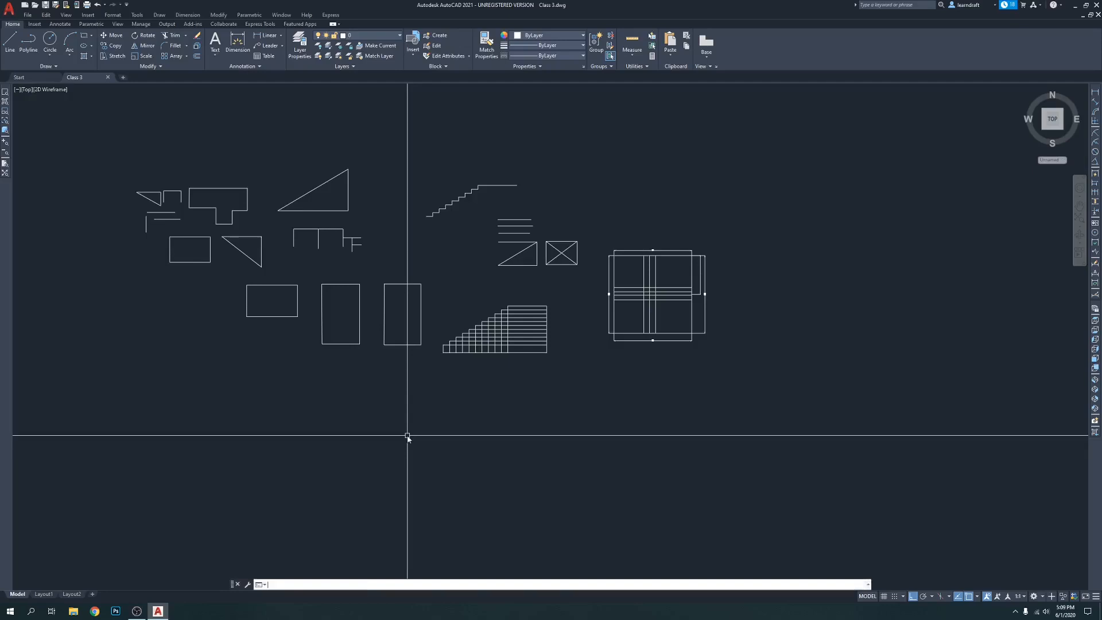
Review the command history of the drawing session
key(F2)
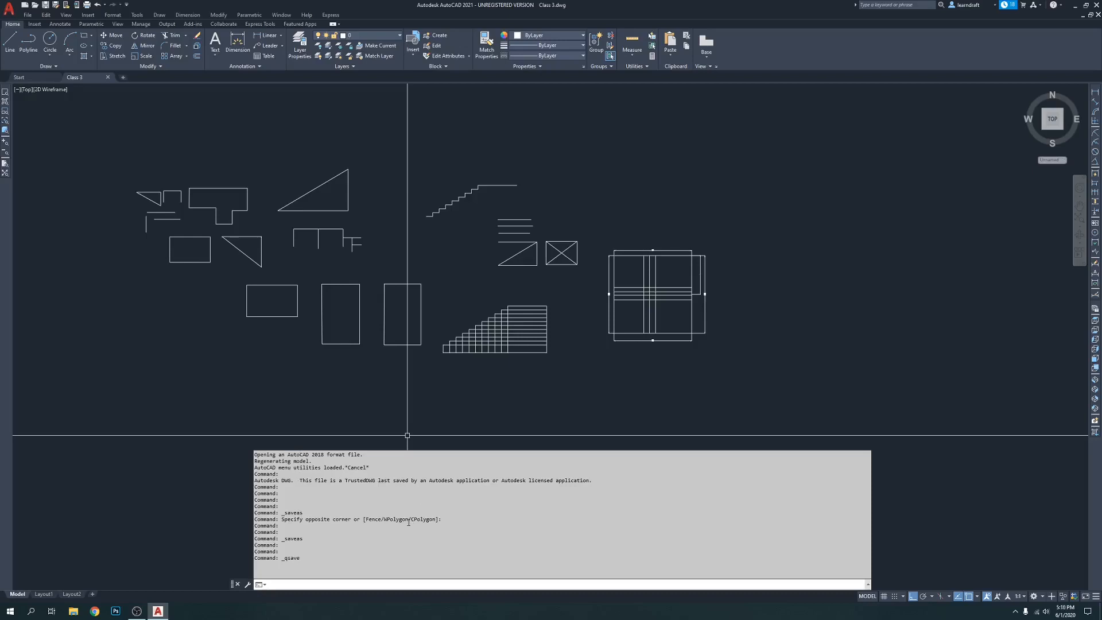
key(F2)
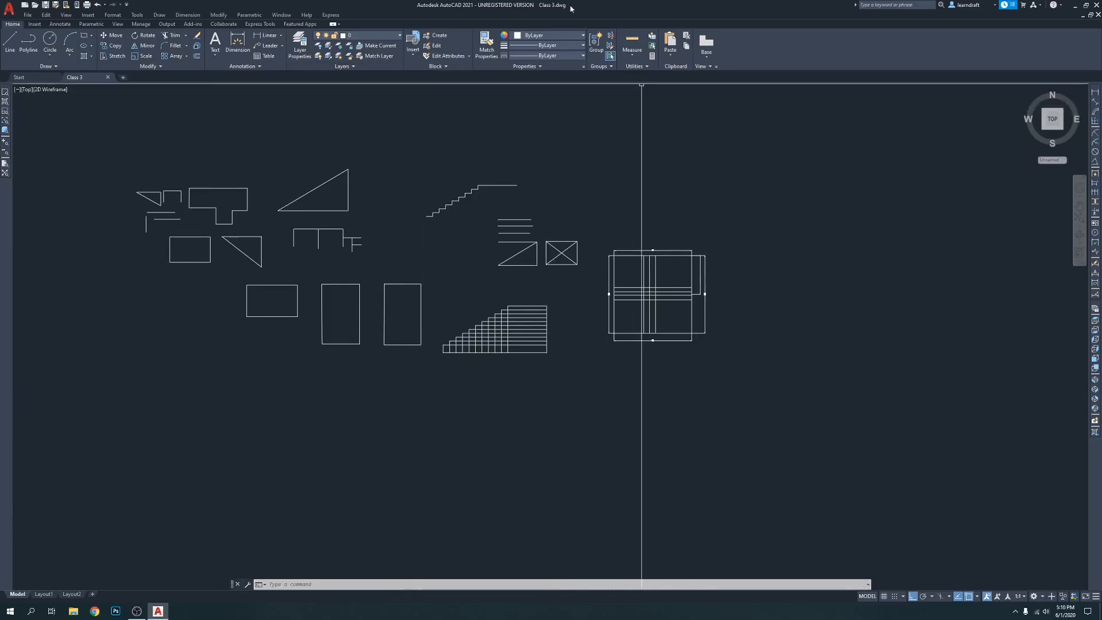
middle_drag(712, 197, 755, 179)
click(741, 163)
click(706, 187)
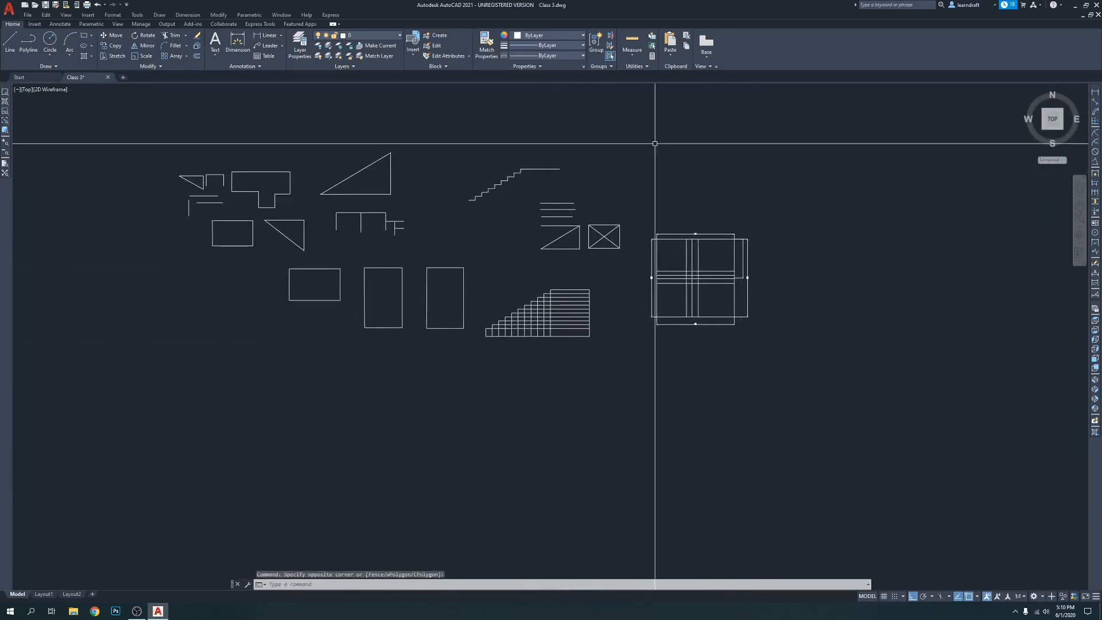
scroll(537, 150, down, 2)
click(764, 133)
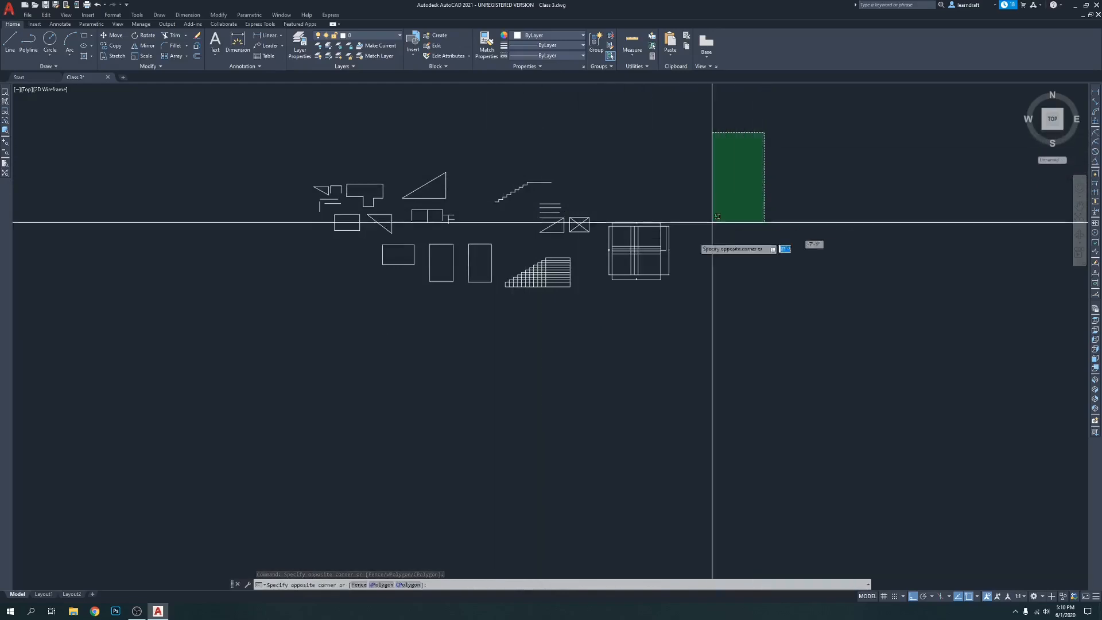
click(206, 324)
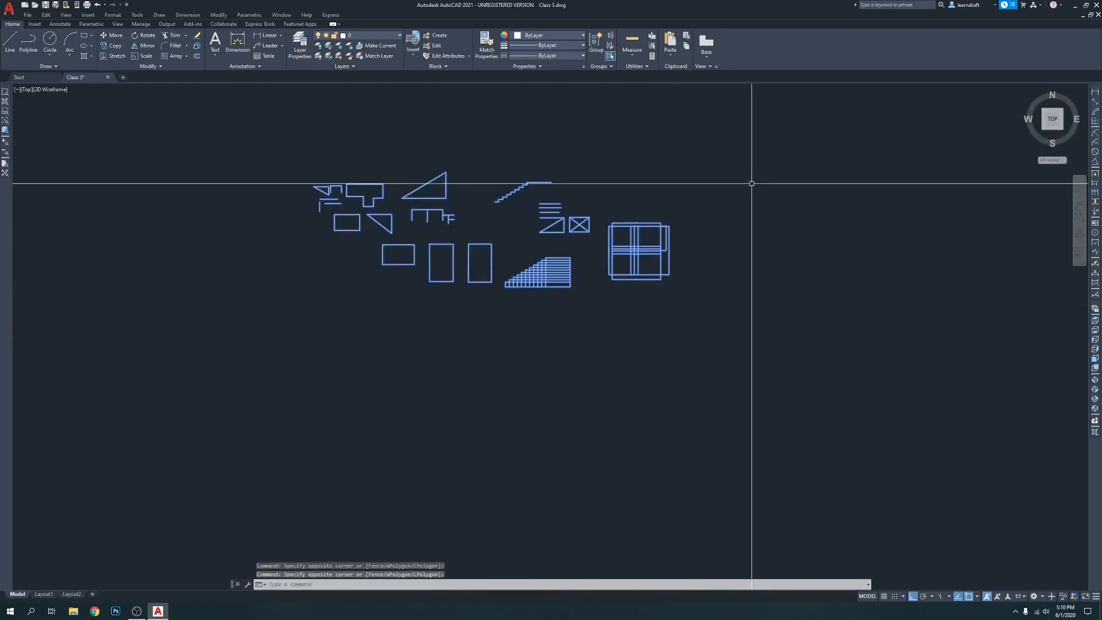
click(752, 118)
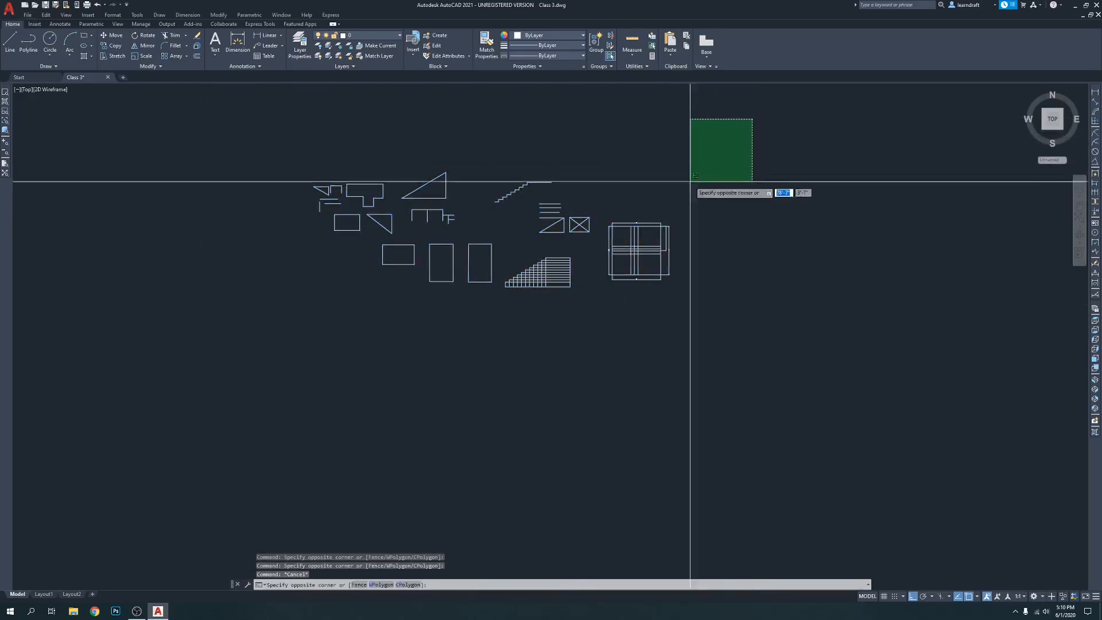
key(Escape)
key(Escape)
click(263, 121)
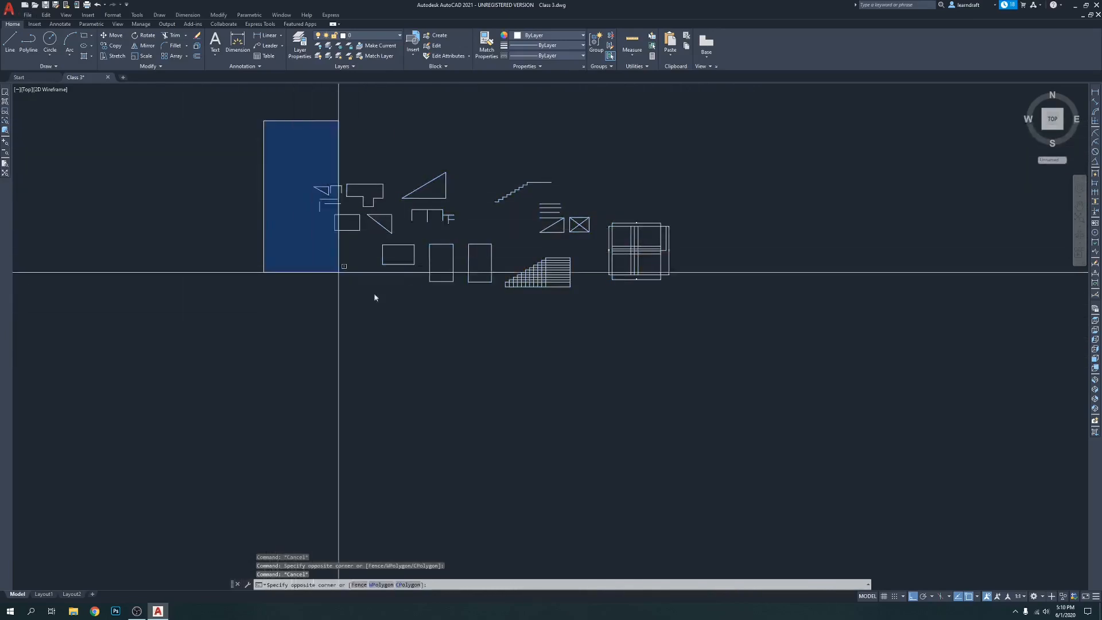
click(823, 422)
key(Escape)
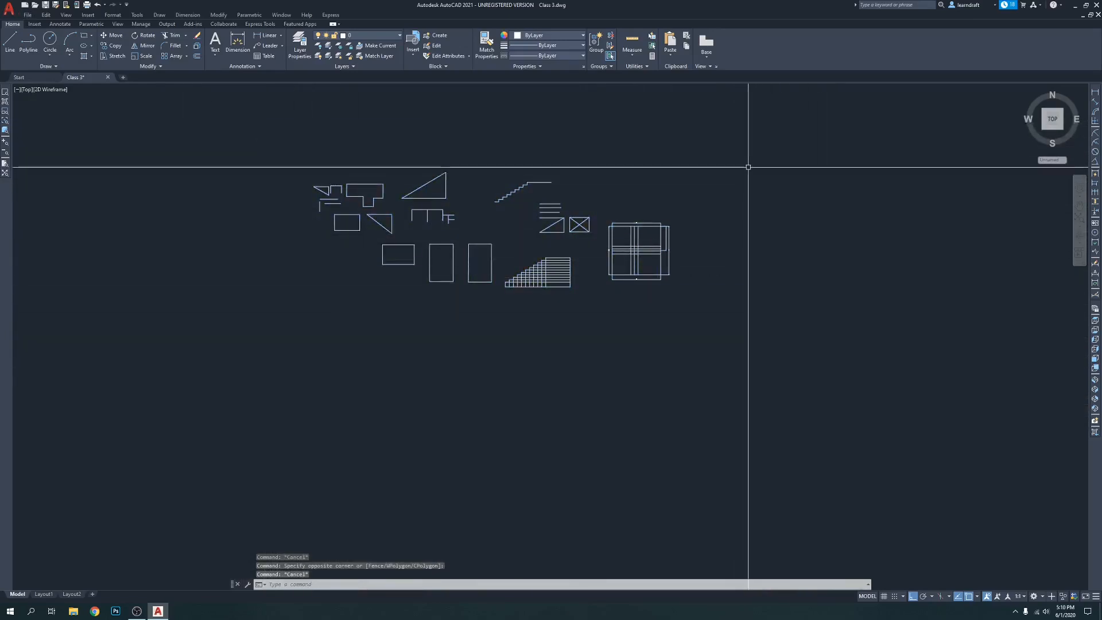
Delete all objects from the Class 3 drawing
key(ctrl+a)
key(Delete)
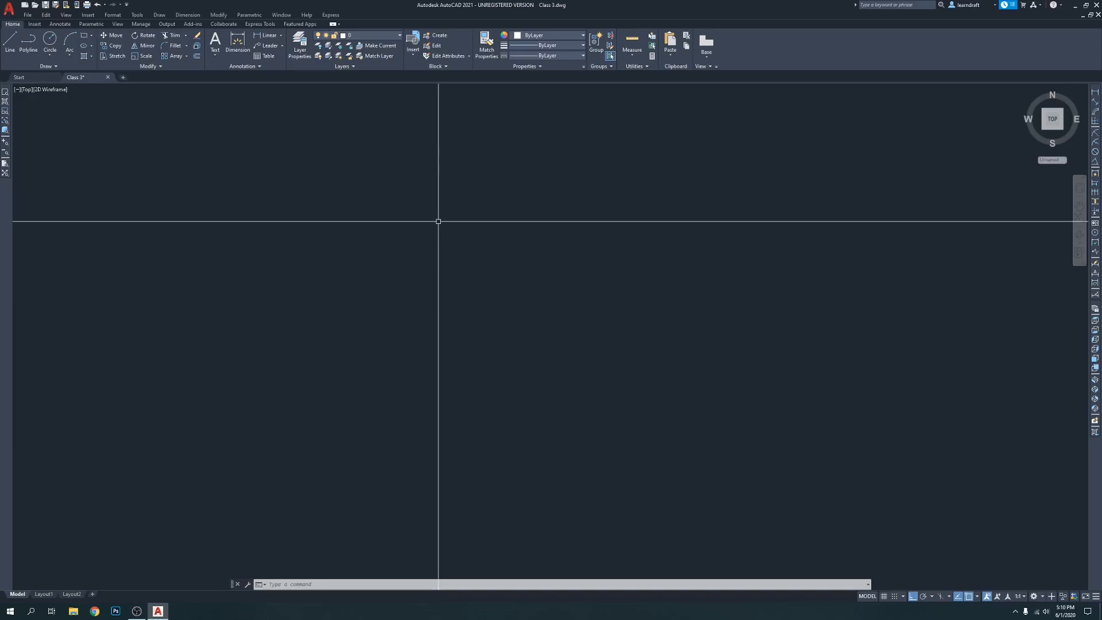
Draw three connected orthogonal lines forming a rectangle-like shape that is open on its left side
text(l)
key(Return)
click(414, 249)
click(561, 266)
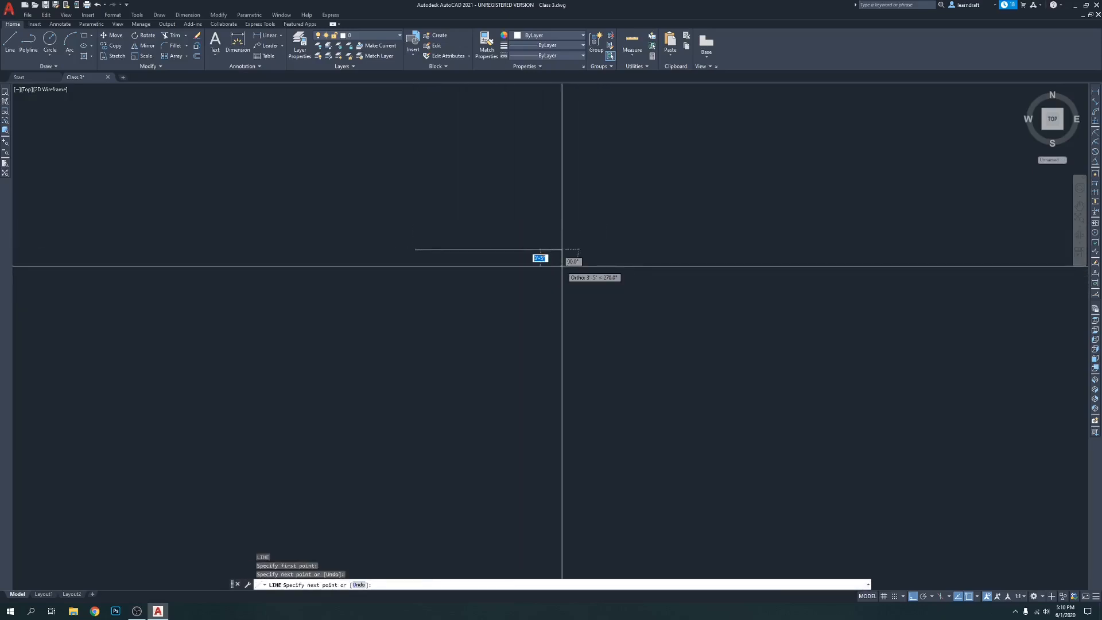
click(562, 384)
click(415, 385)
key(Return)
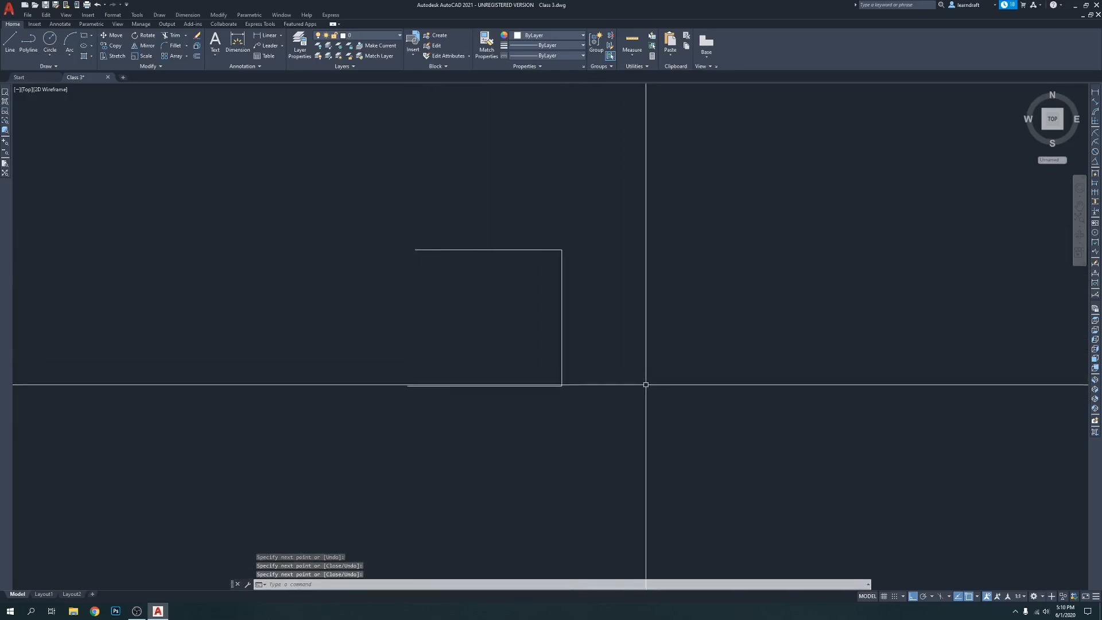
Change the colour of the upper horizontal line to red
middle_drag(598, 224, 585, 153)
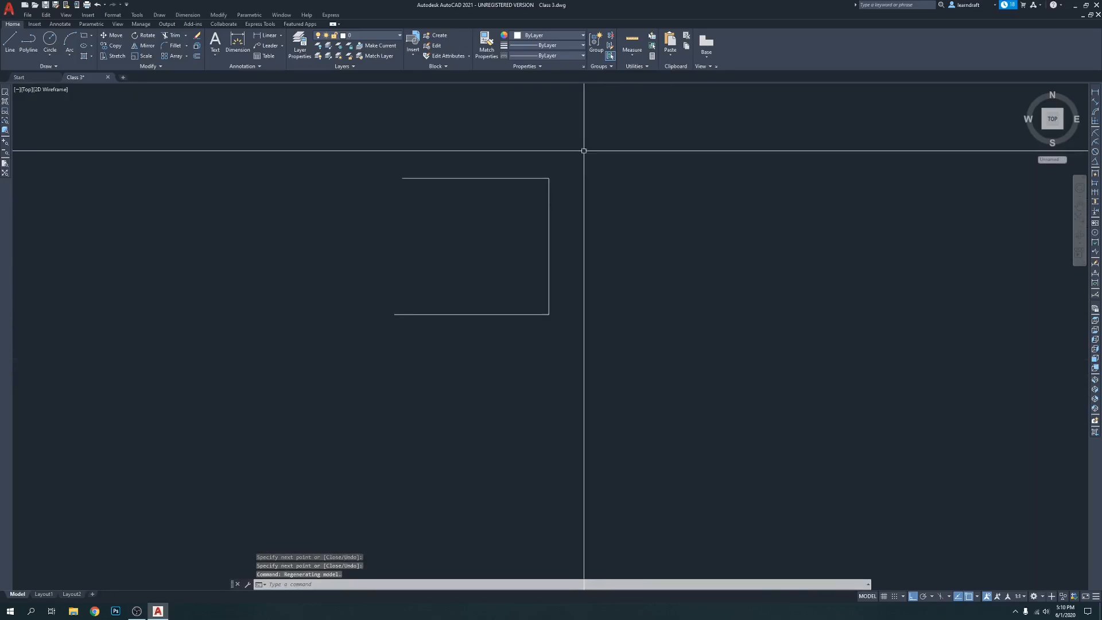
click(494, 163)
click(475, 196)
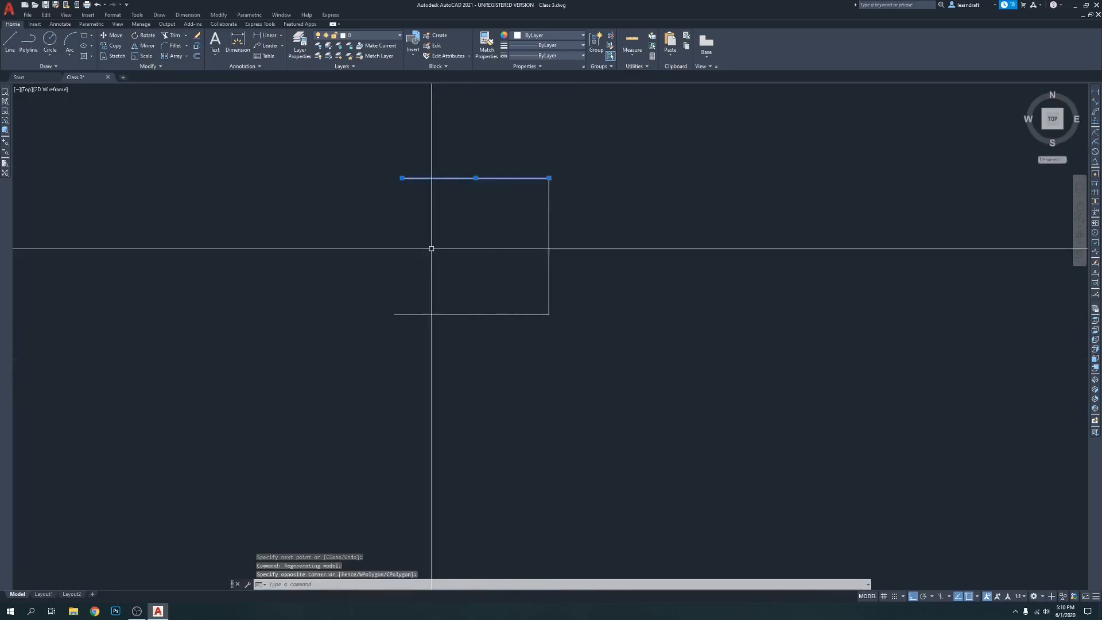
click(542, 36)
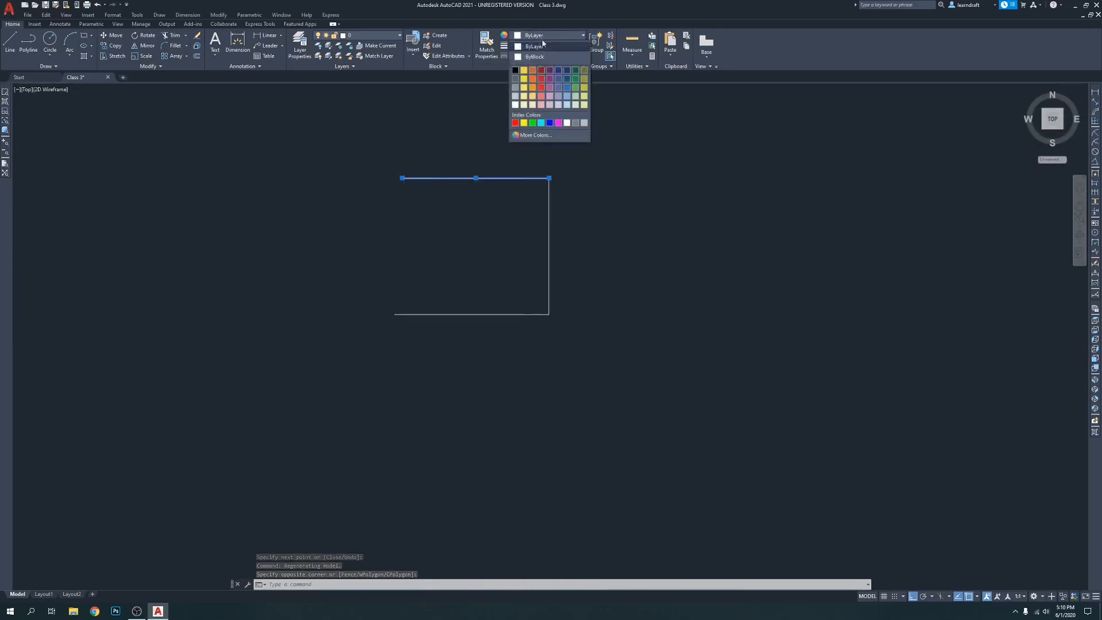
click(541, 88)
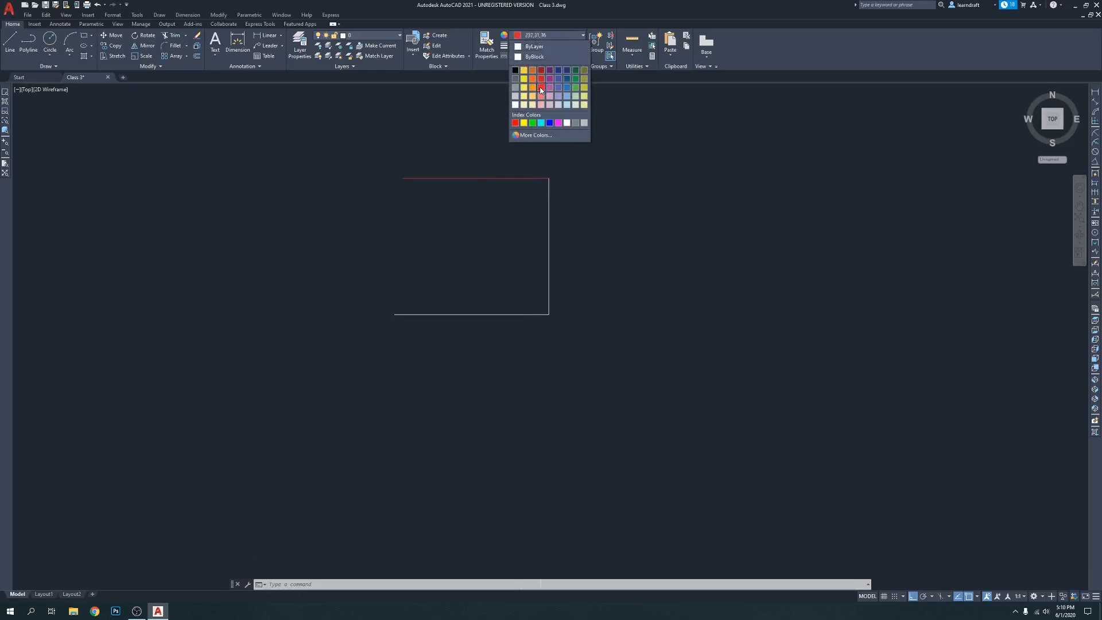
key(Escape)
Change the colour of the vertical line to yellow, using the index colours
click(578, 221)
click(514, 246)
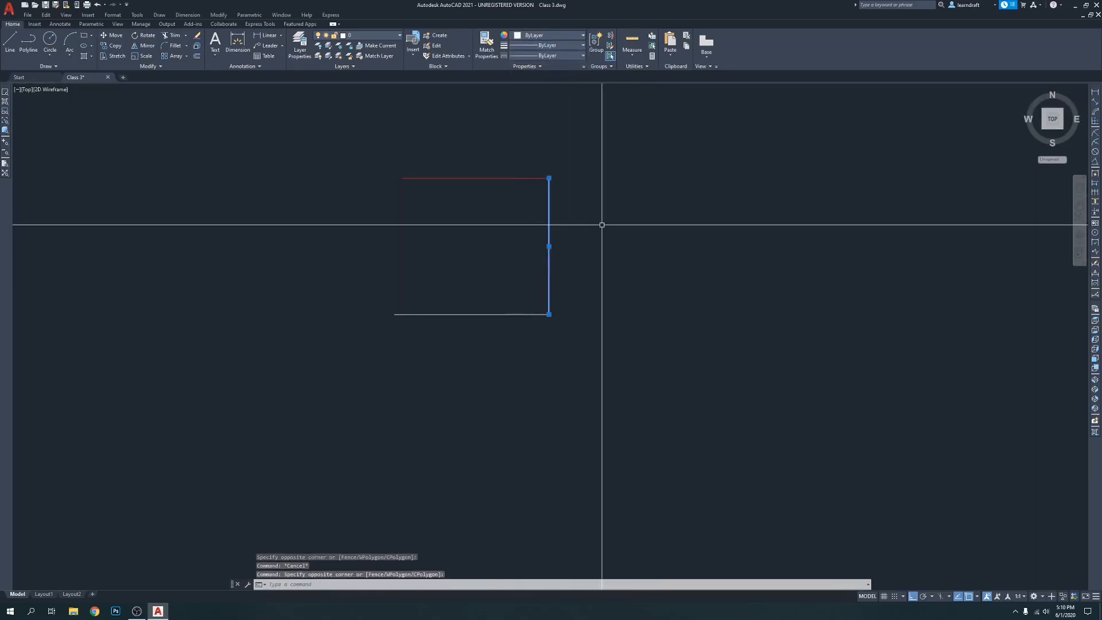
click(576, 35)
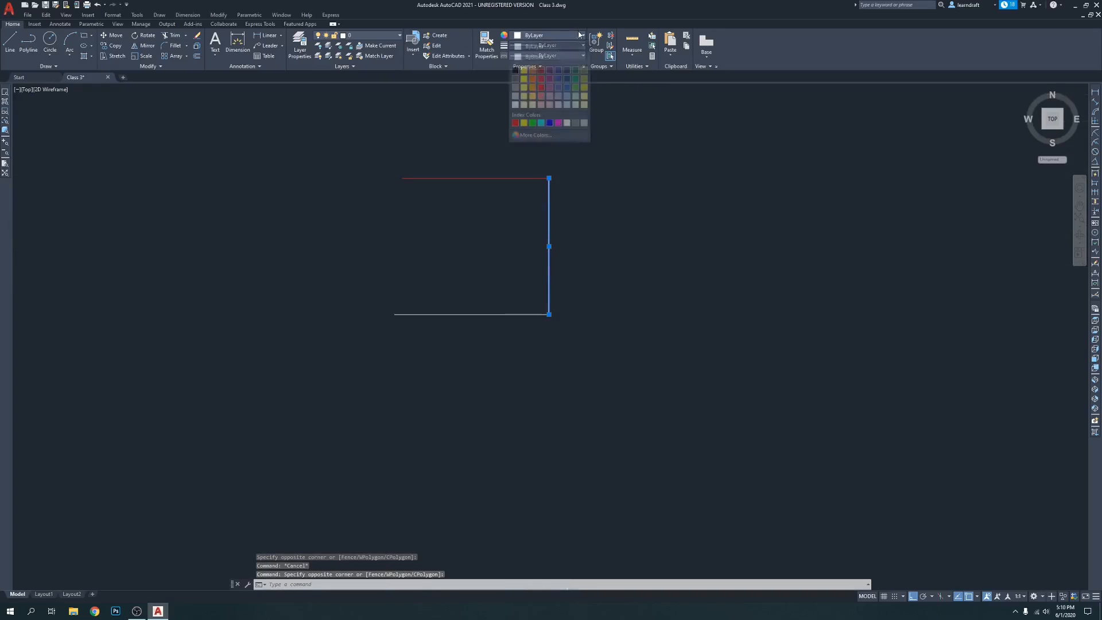
click(523, 123)
key(Escape)
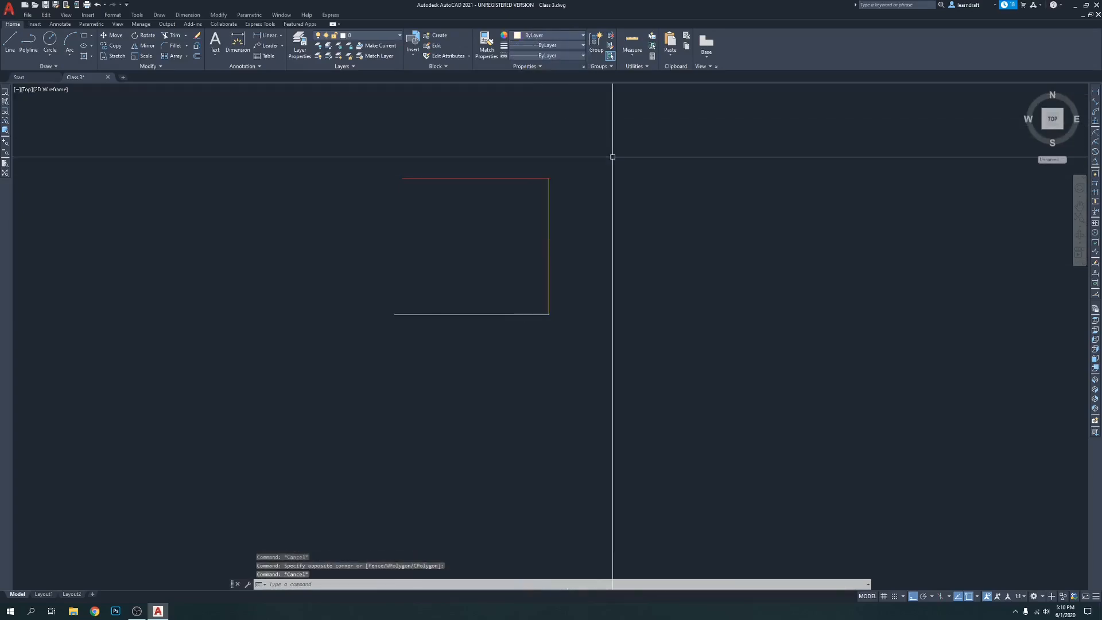
Try black on the lower horizontal line, replacing it with white from the index colours
click(457, 256)
click(391, 373)
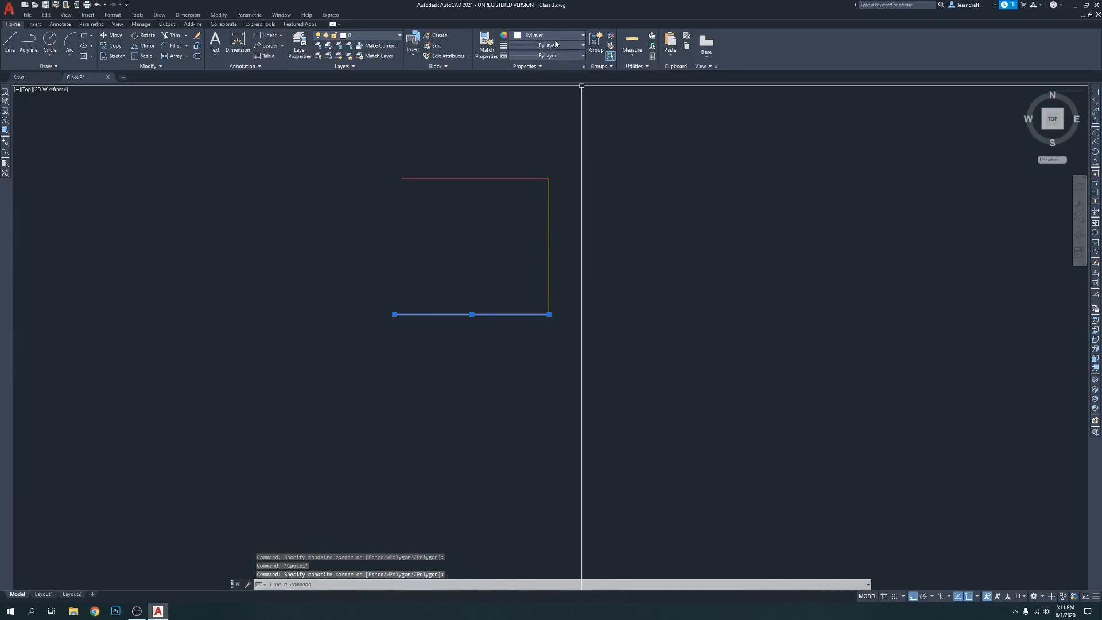
click(556, 36)
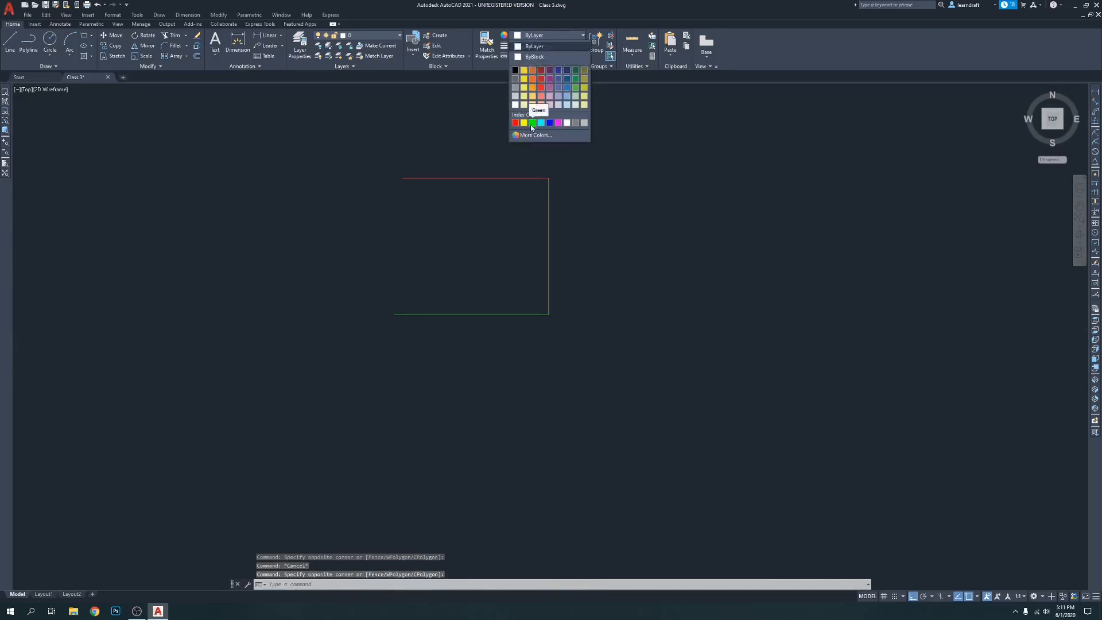
click(516, 70)
click(535, 35)
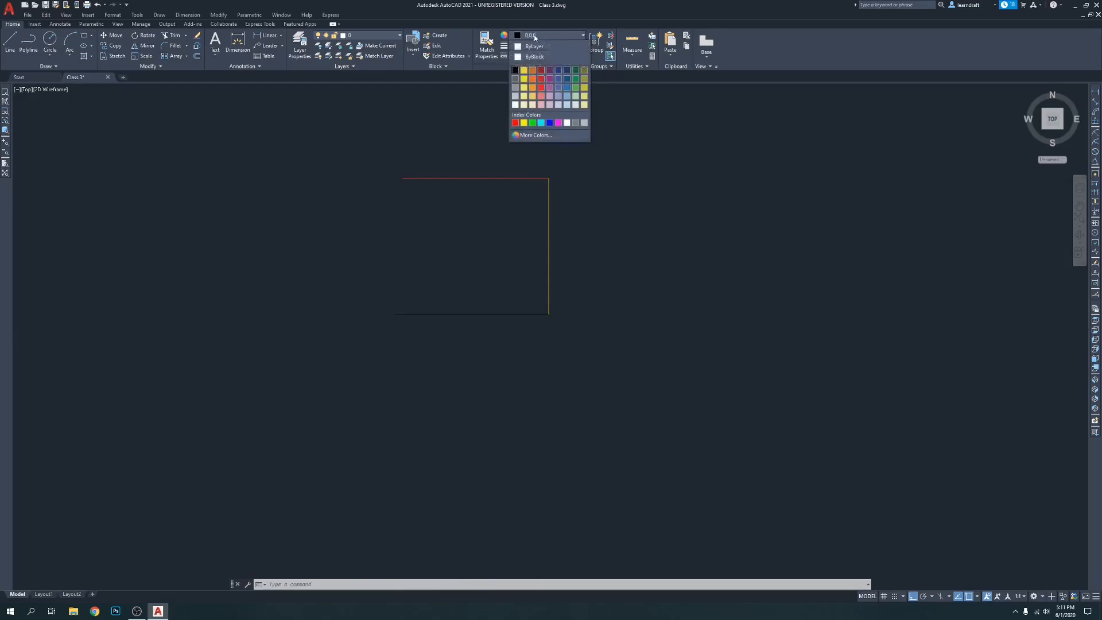
click(567, 122)
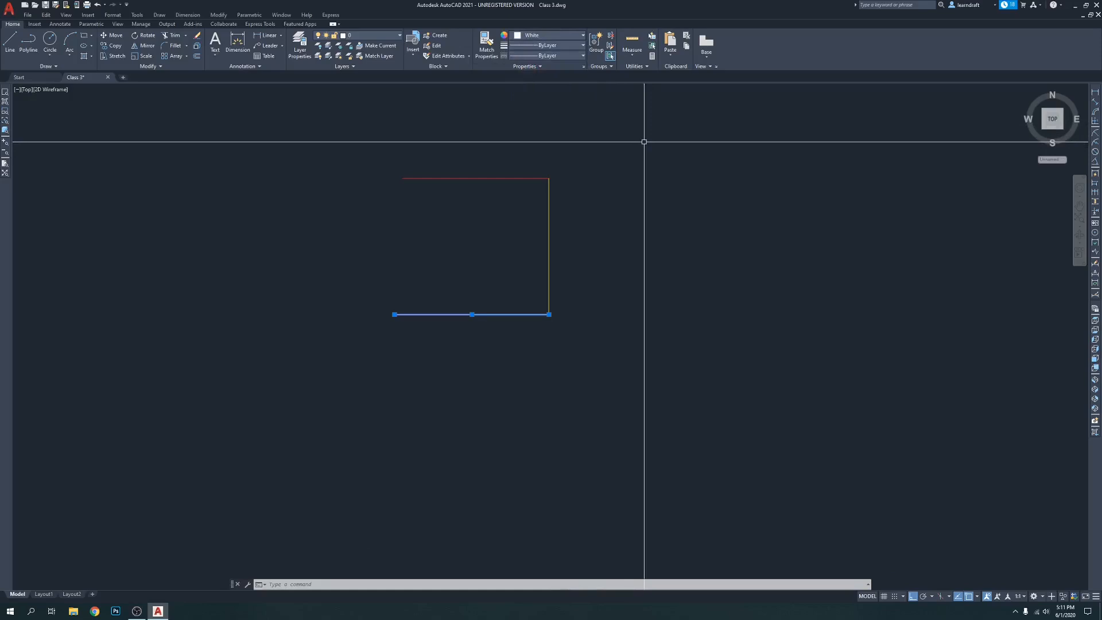
key(Escape)
Select the red, yellow and white lines individually to examine how each behaves as a separate object
scroll(529, 196, up, 3)
middle_drag(428, 192, 529, 172)
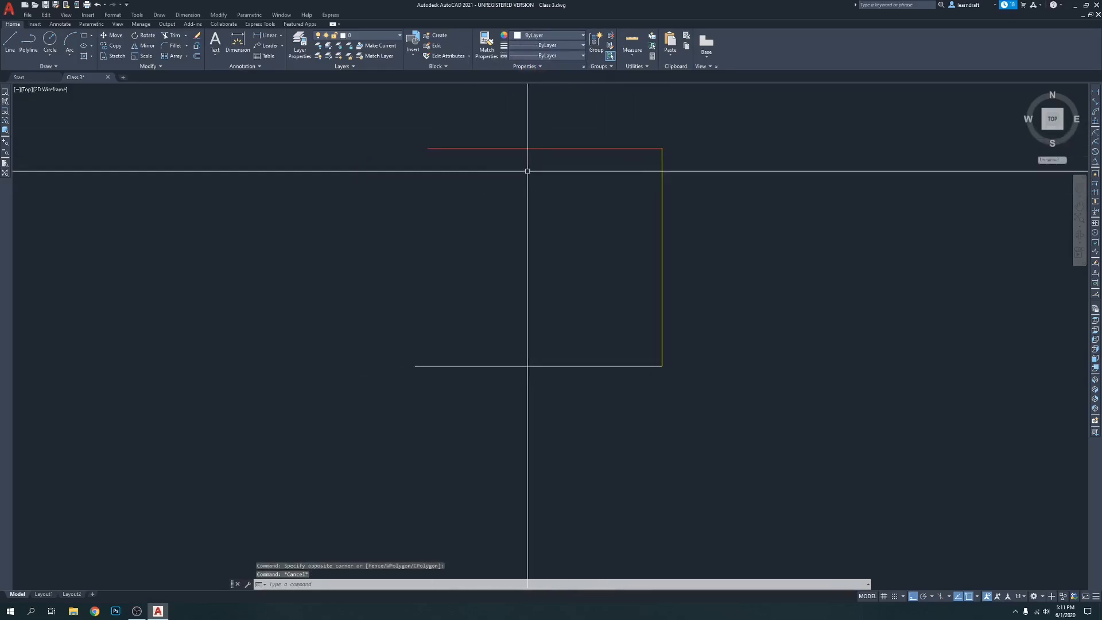
click(543, 136)
click(522, 185)
click(681, 186)
click(594, 214)
click(562, 295)
click(487, 393)
key(Escape)
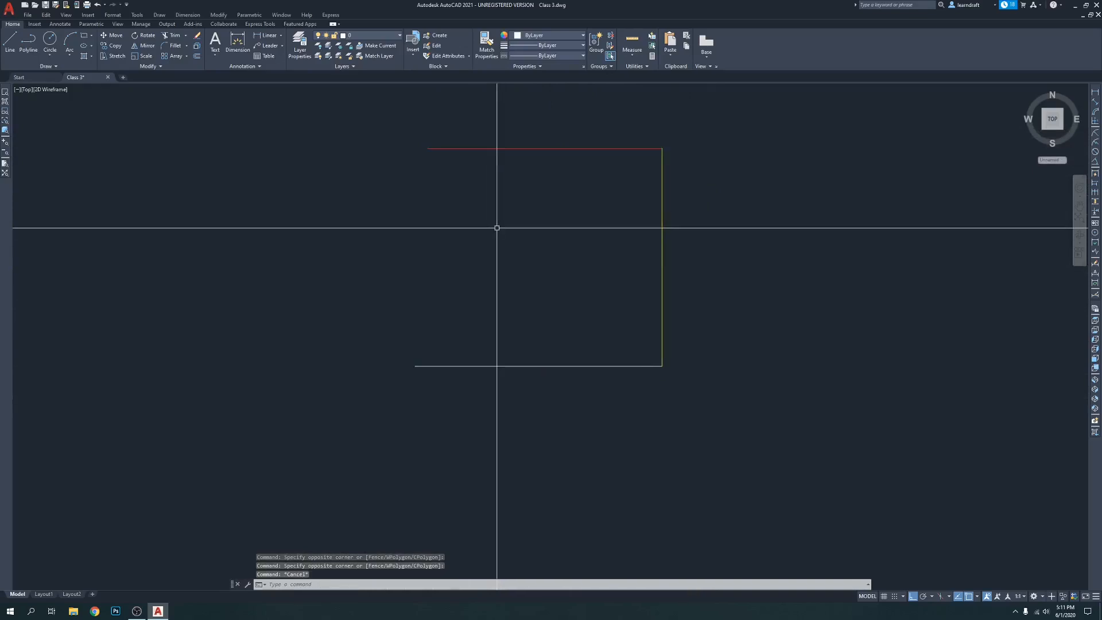
scroll(475, 223, down, 2)
mouse_move(573, 230)
middle_down()
mouse_move(527, 156)
mouse_move(484, 213)
mouse_move(447, 223)
middle_up()
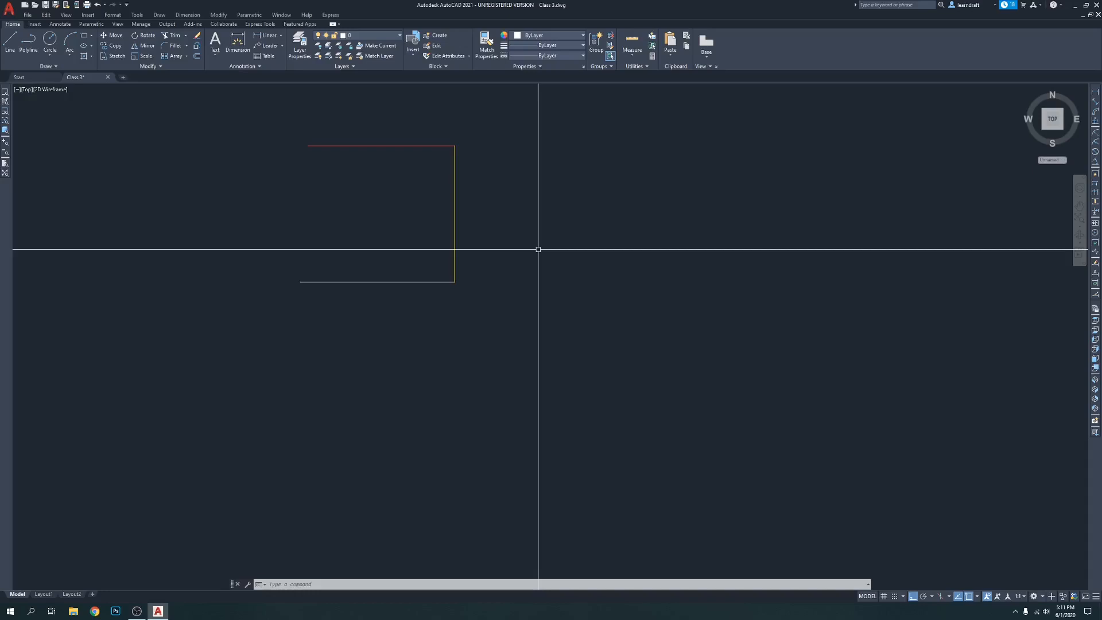
middle_drag(539, 249, 483, 237)
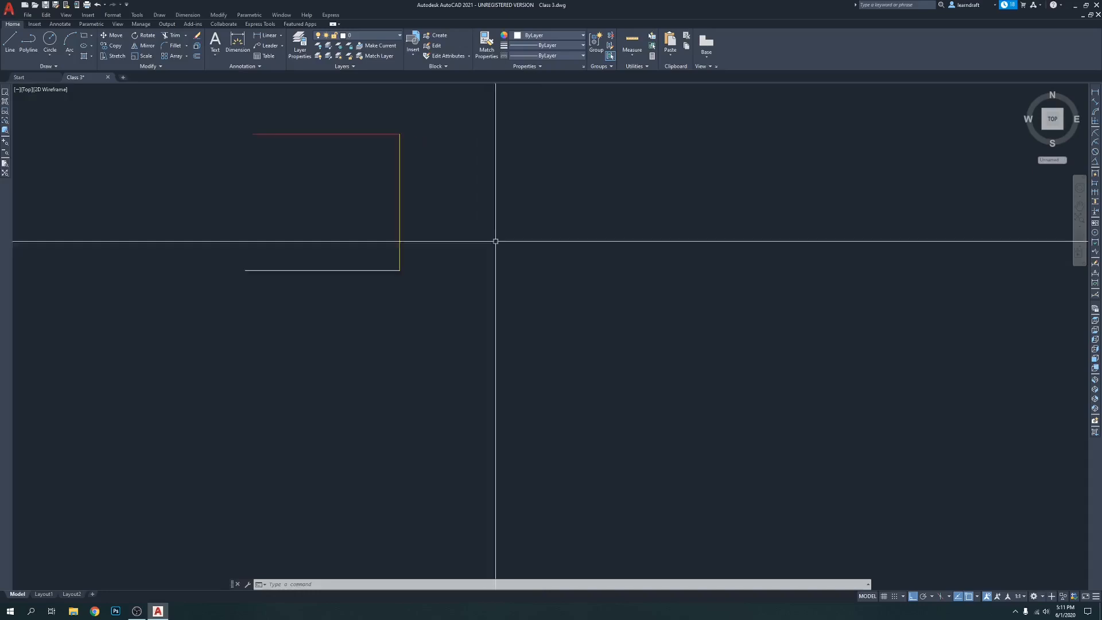
middle_drag(435, 190, 474, 226)
click(462, 155)
click(386, 336)
key(Escape)
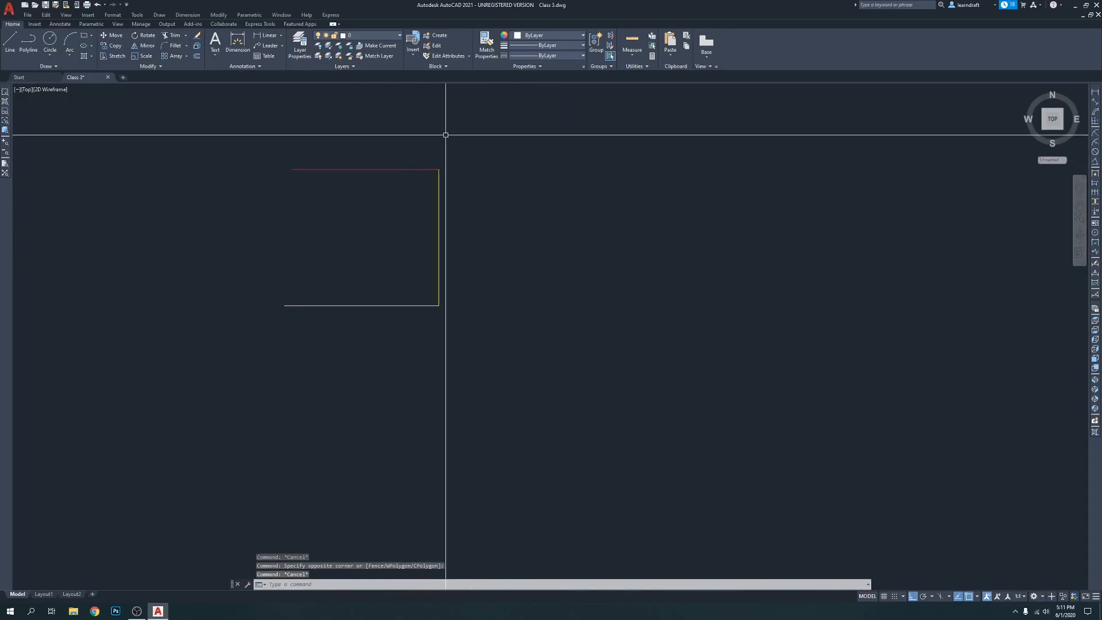
Draw a four-segment orthogonal polyline around the three lines, ending with a short downward segment below their open side
middle_drag(482, 126, 527, 133)
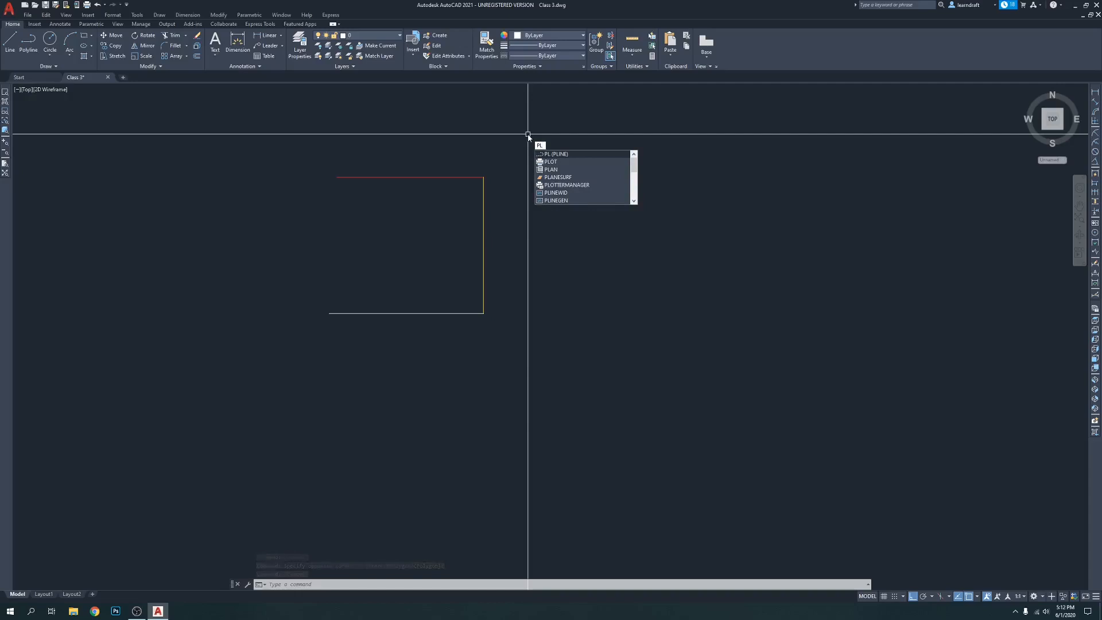
key(Escape)
key(Return)
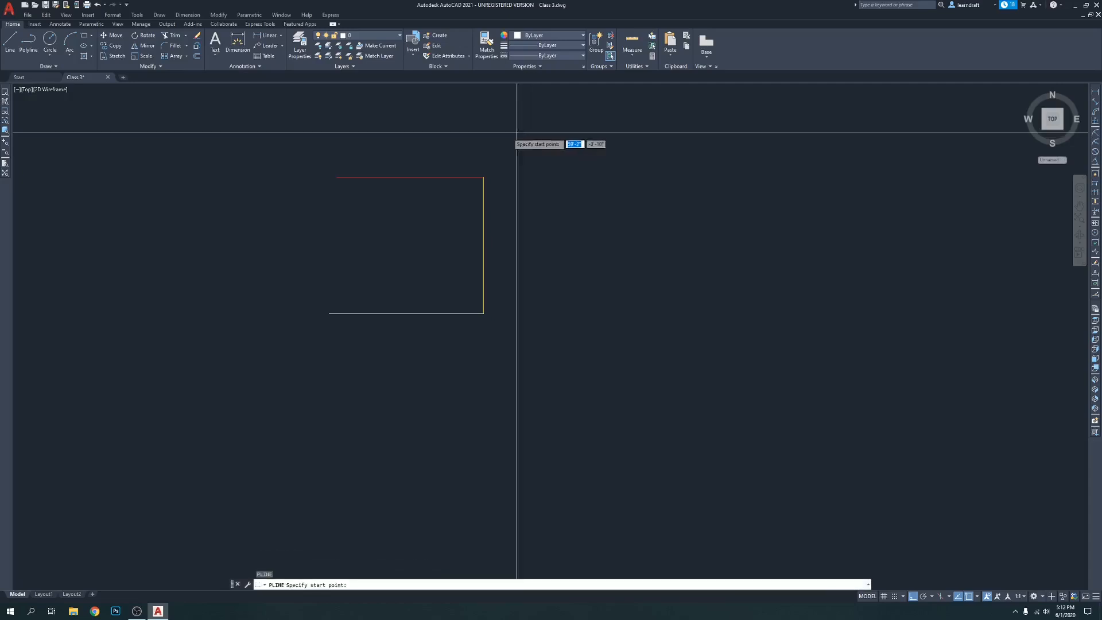
click(339, 143)
click(514, 144)
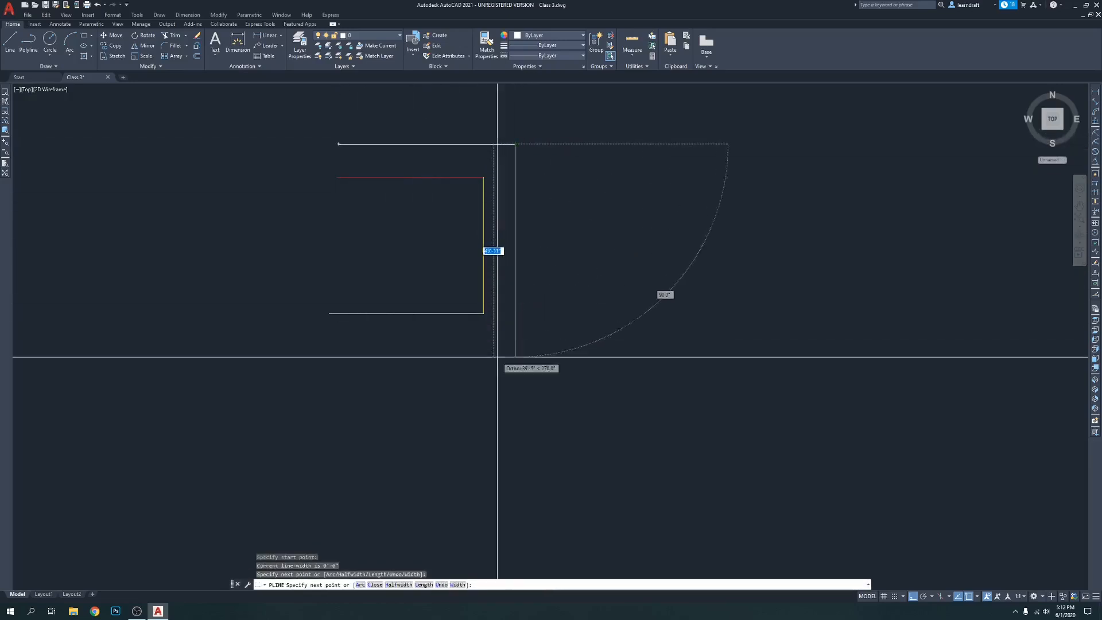
click(510, 335)
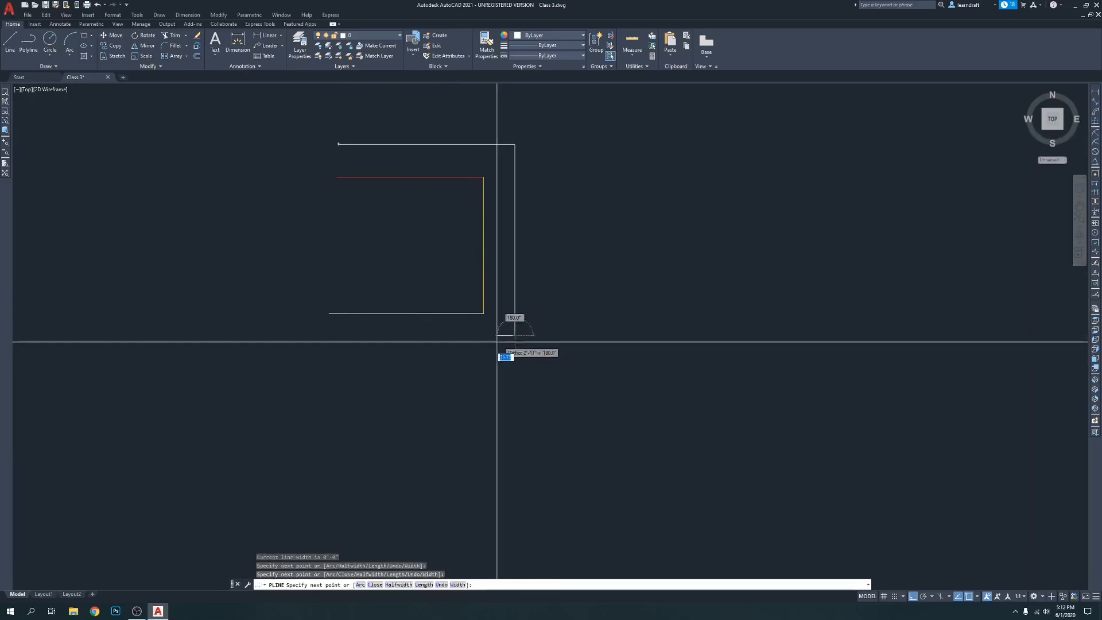
click(314, 335)
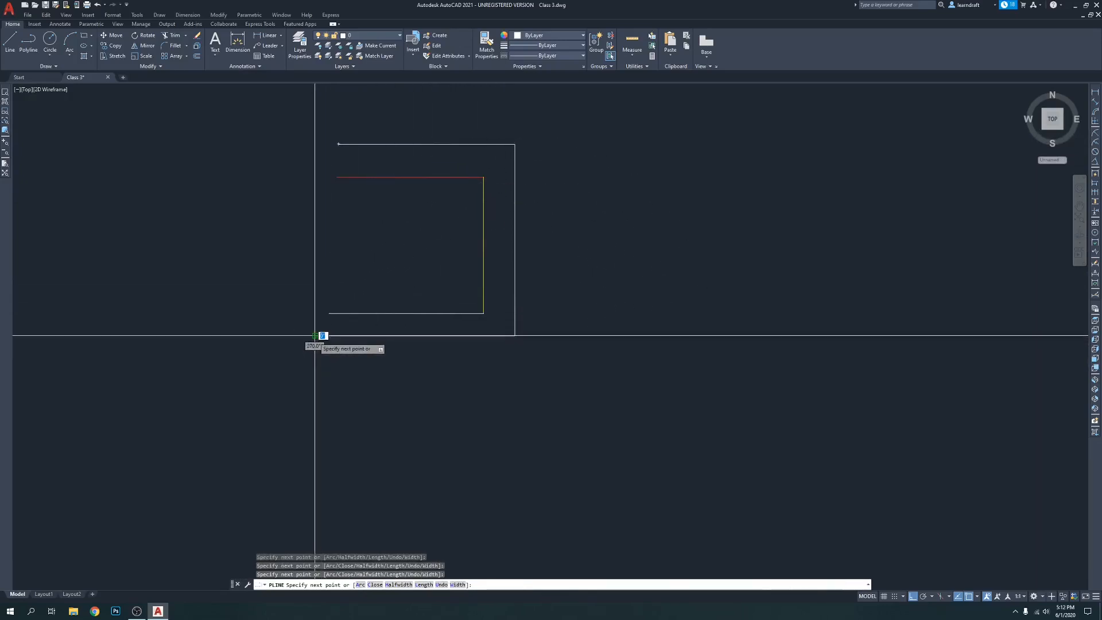
click(320, 408)
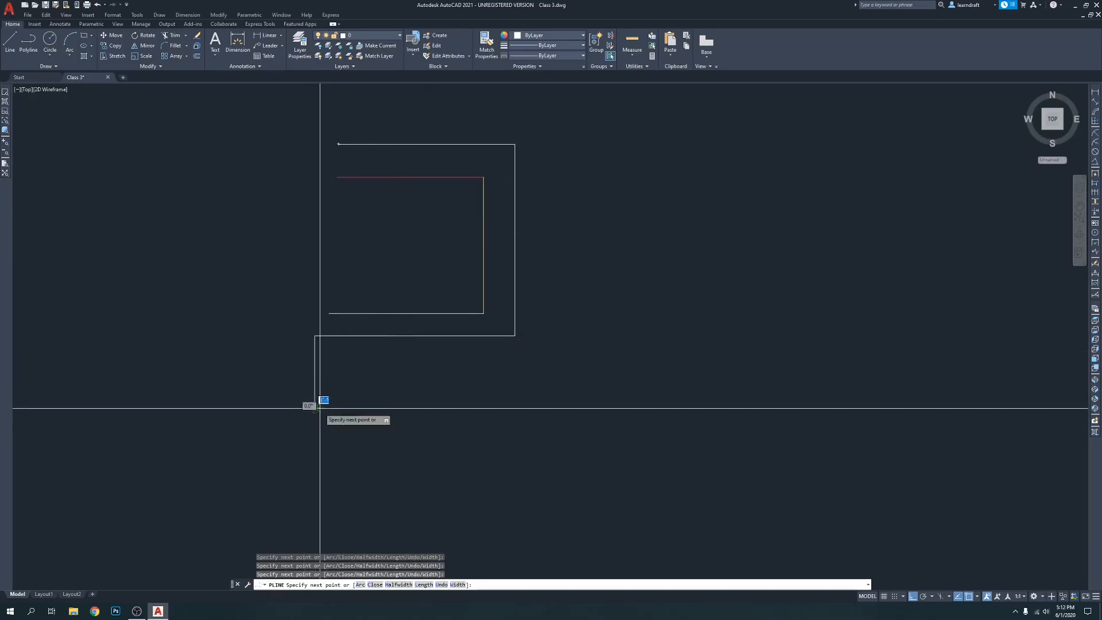
key(Return)
Select the polyline and the inner lines in turn to compare a joined polyline with separate lines
click(315, 371)
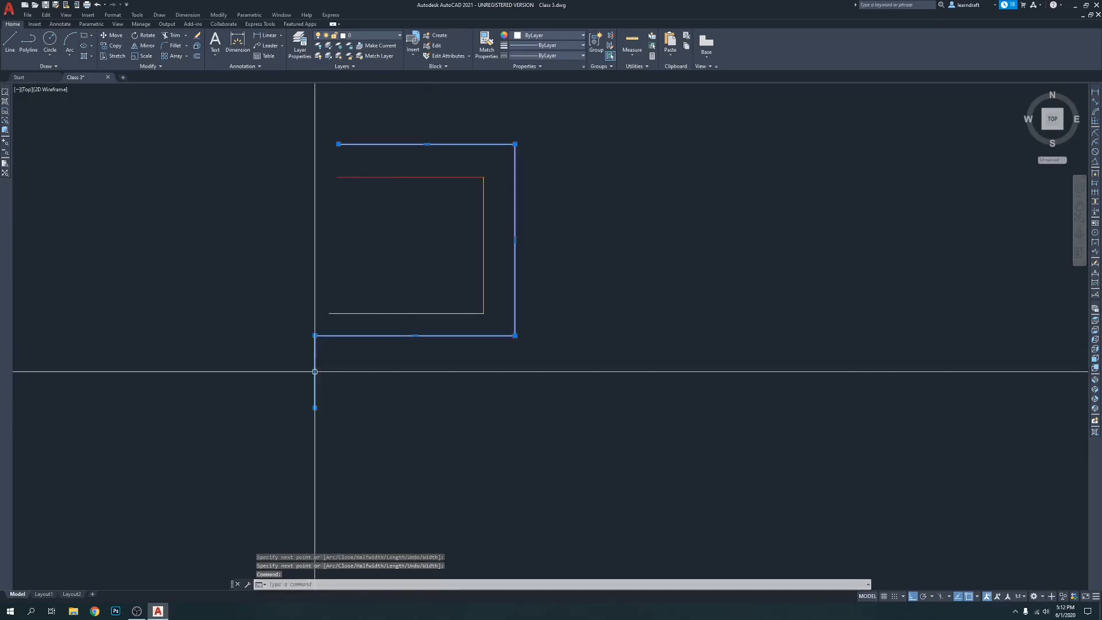
key(Escape)
click(342, 401)
click(246, 421)
key(Escape)
click(374, 167)
click(336, 266)
click(493, 237)
click(439, 320)
key(Escape)
key(Escape)
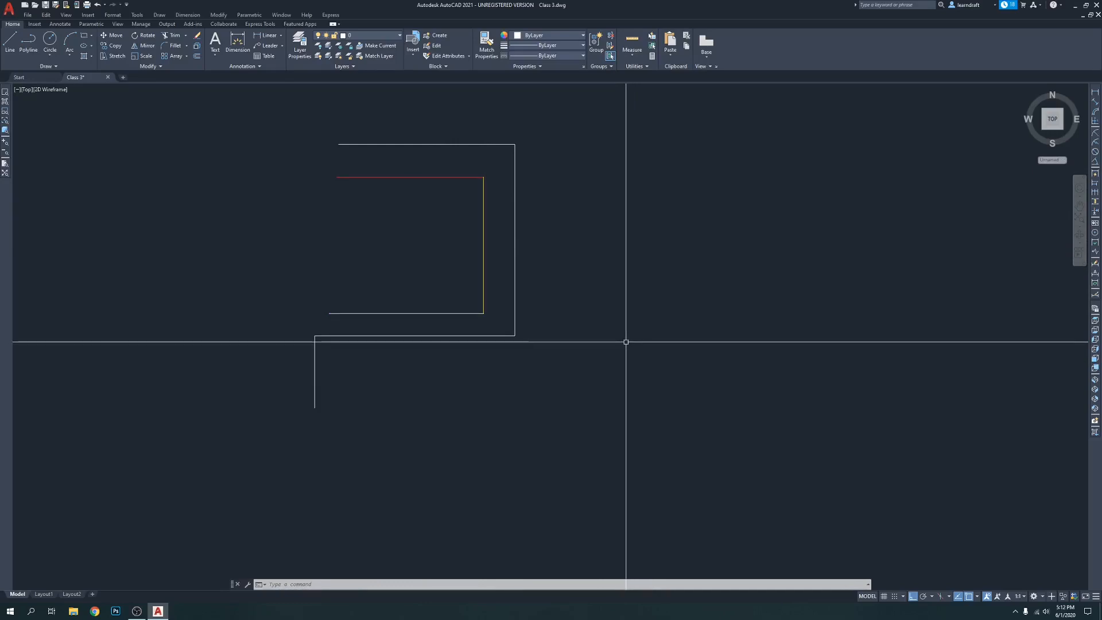
Draw a seven-segment orthogonal polyline that steps down and up to the right of the existing shapes
mouse_move(584, 339)
middle_down()
mouse_move(539, 317)
mouse_move(441, 352)
middle_up()
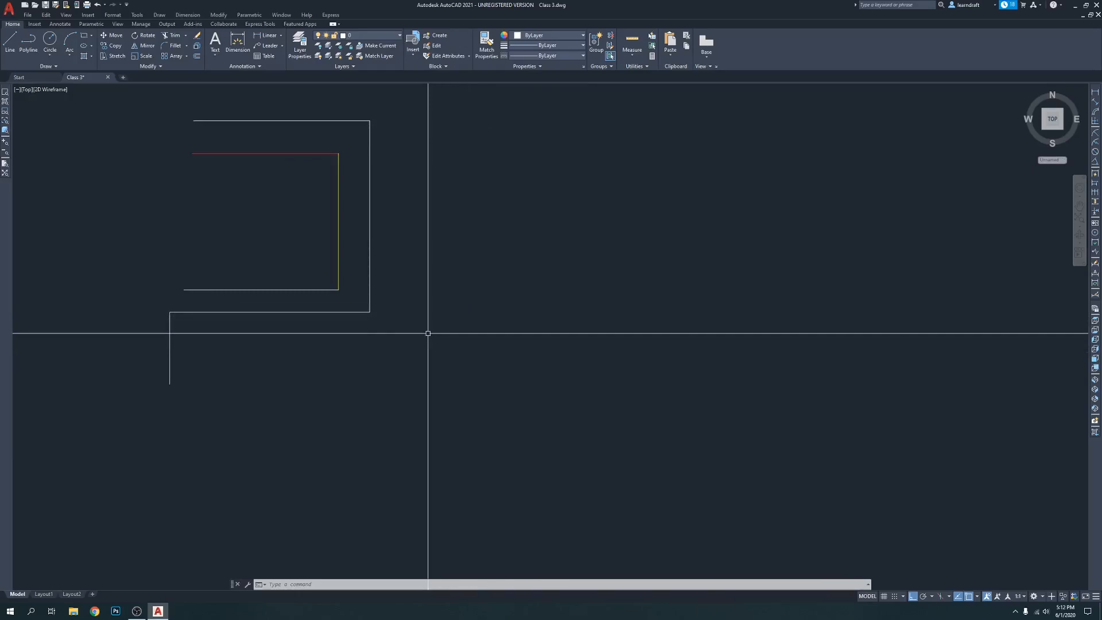
key(Return)
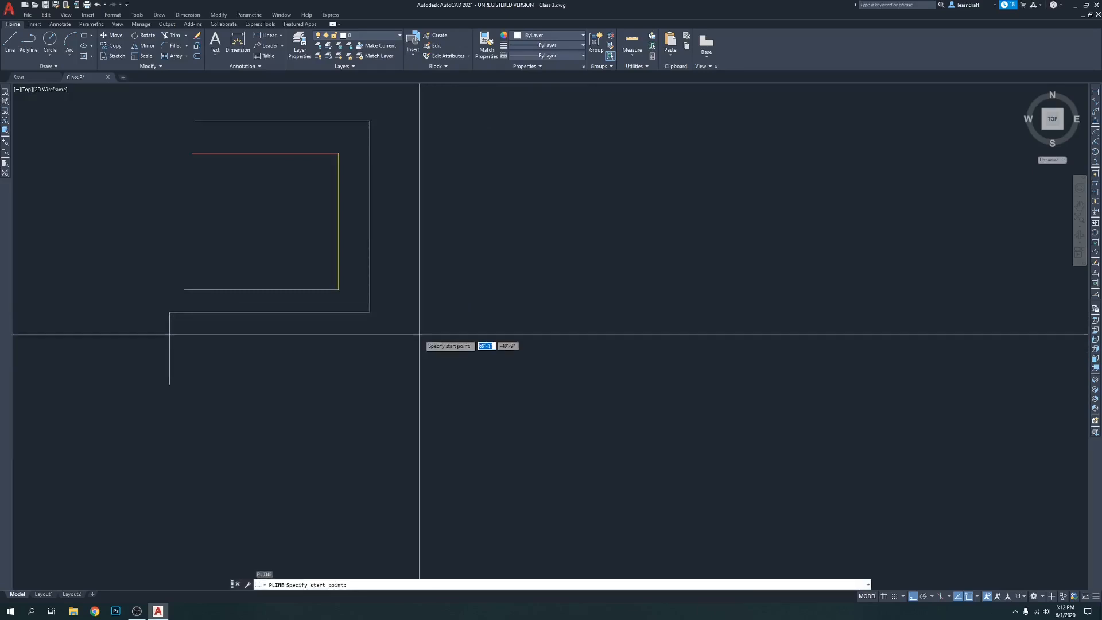
click(388, 203)
click(494, 222)
click(494, 292)
click(585, 293)
click(585, 217)
click(729, 218)
click(729, 303)
click(877, 308)
key(Escape)
middle_drag(762, 315, 534, 265)
scroll(610, 304, down, 6)
click(622, 259)
click(297, 399)
key(Escape)
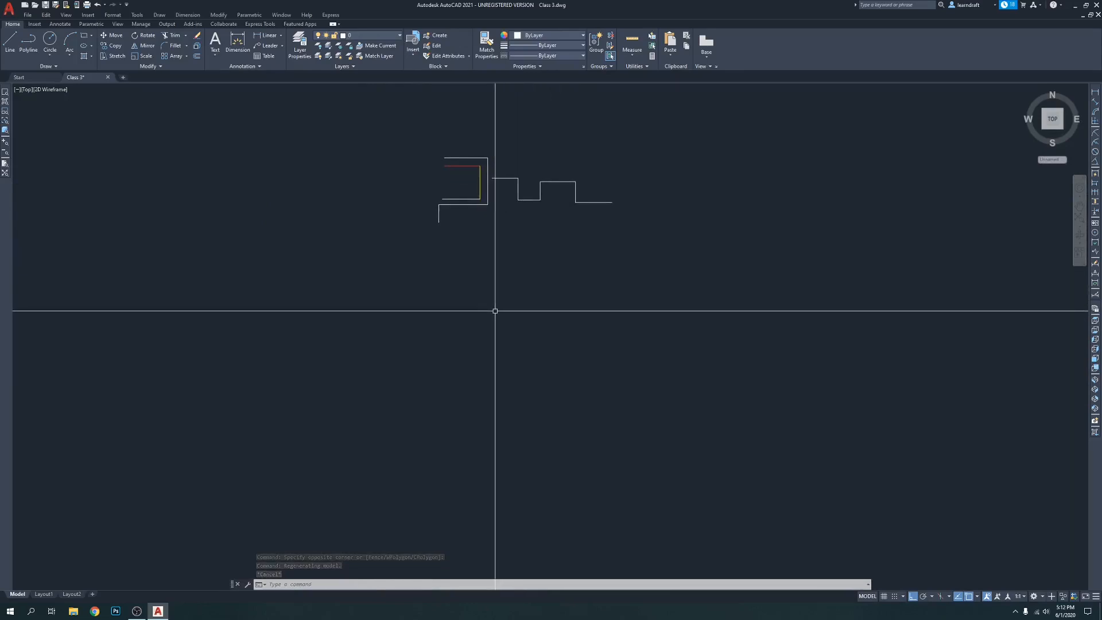
Start a staircase polyline in the empty area below the shapes, with a 10-inch tread and a 6-inch riser
text(pl)
key(Return)
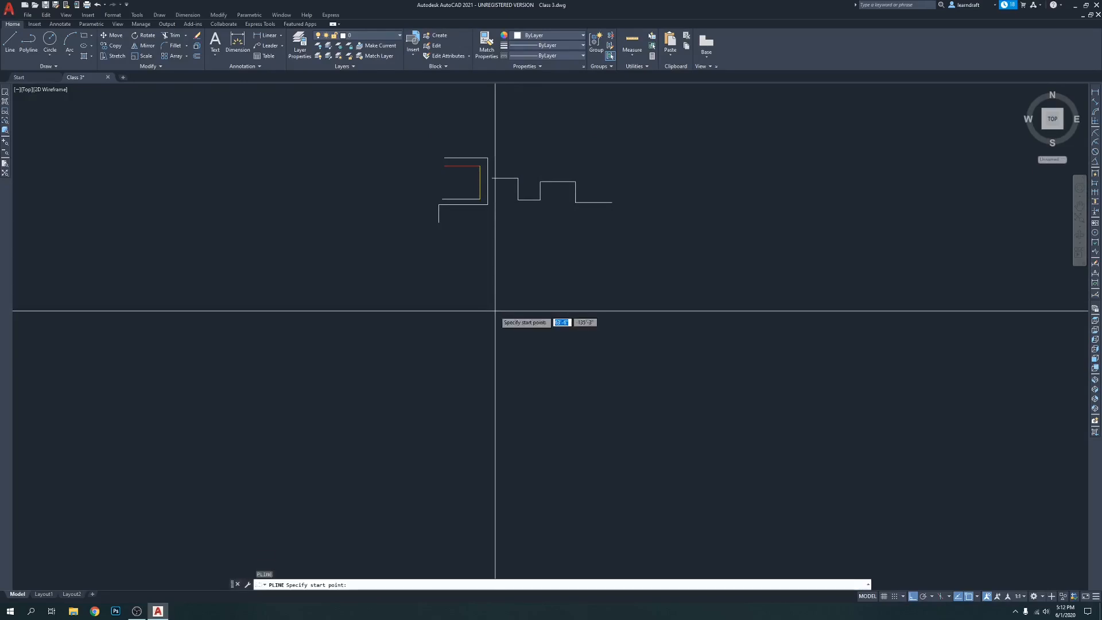
click(504, 393)
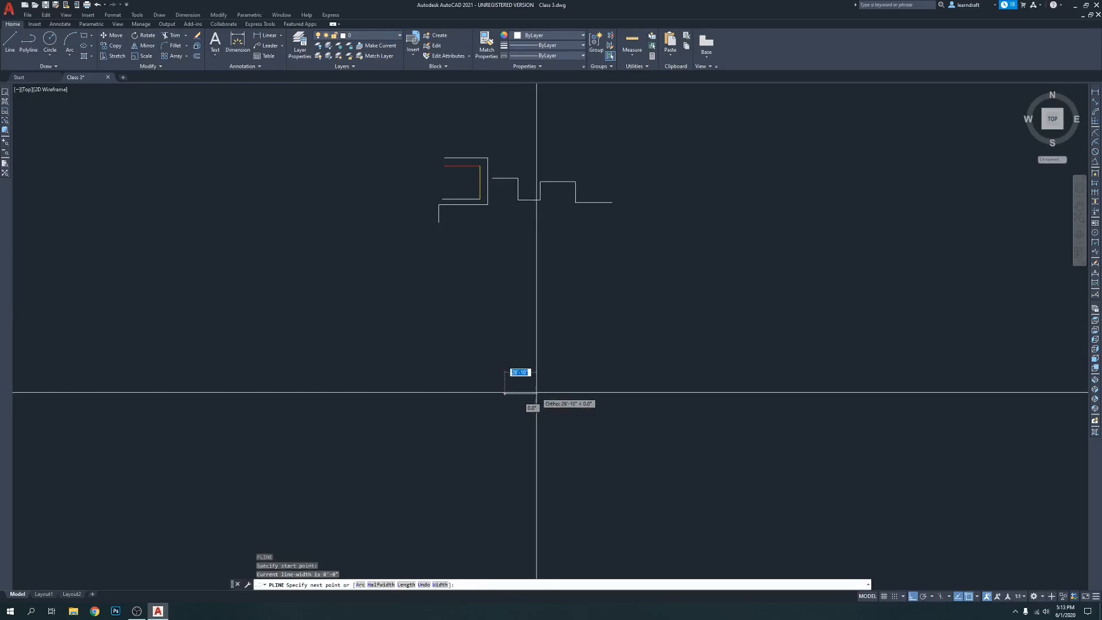
text(10)
key(Return)
scroll(546, 399, up, 7)
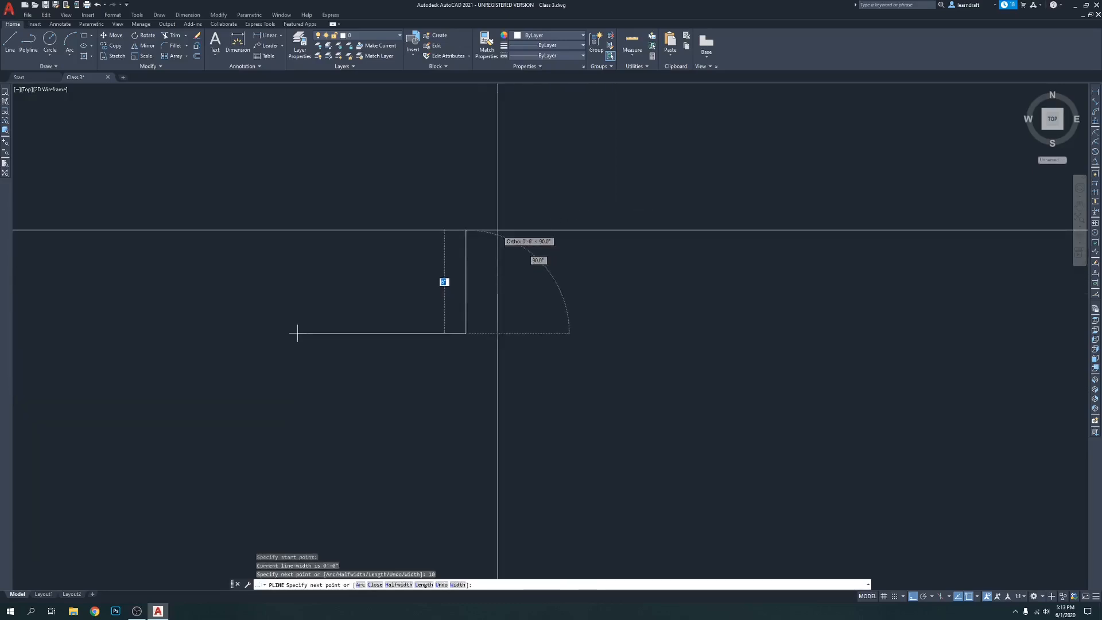
text(6)
key(Return)
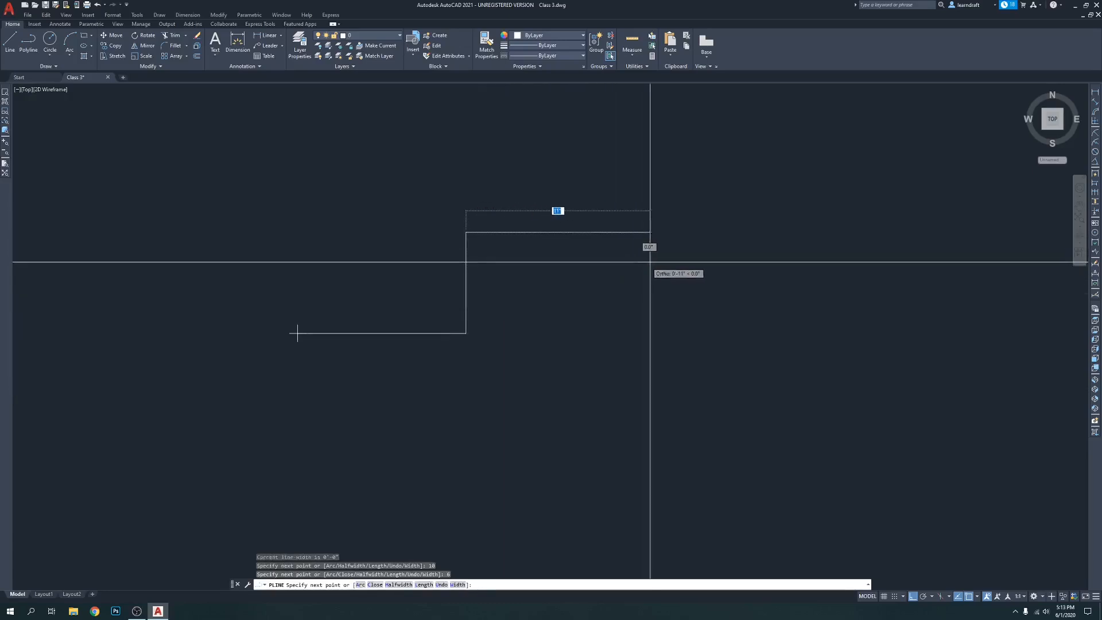
Extend the staircase polyline by two more steps, each with a 10-inch tread and a 6-inch riser
text(10)
key(Return)
scroll(530, 338, down, 4)
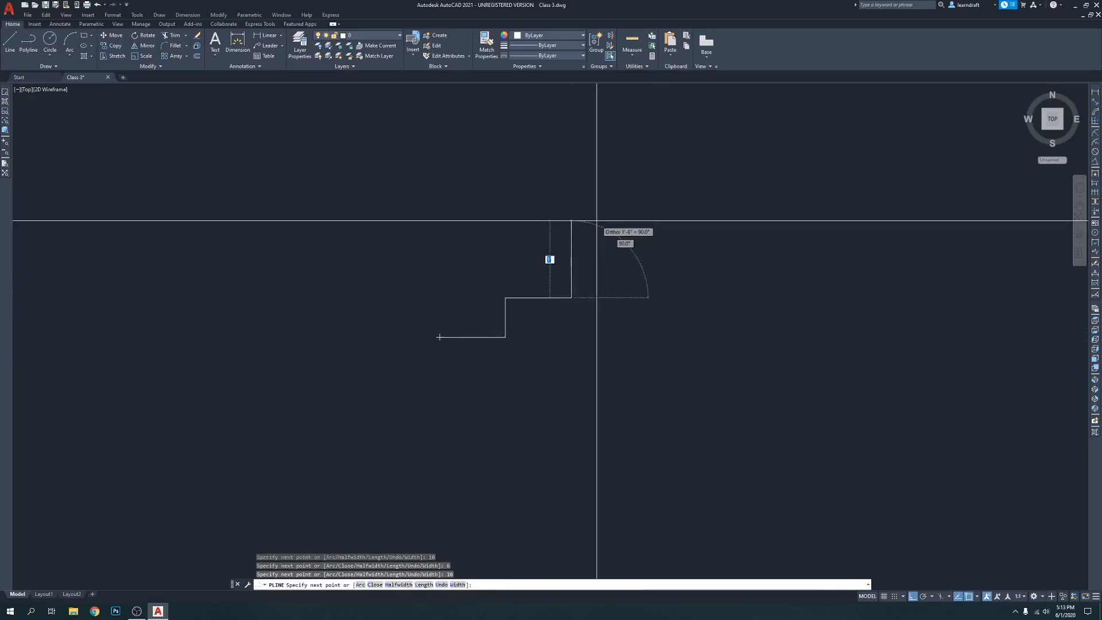
text(6)
key(Return)
middle_drag(663, 238, 413, 249)
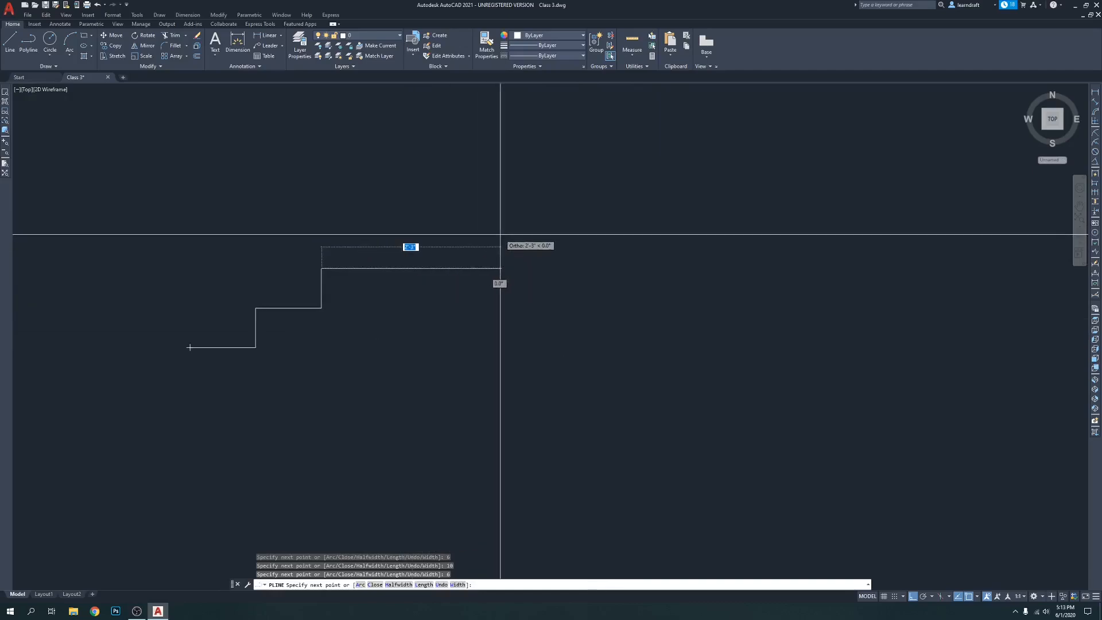
text(10)
key(Return)
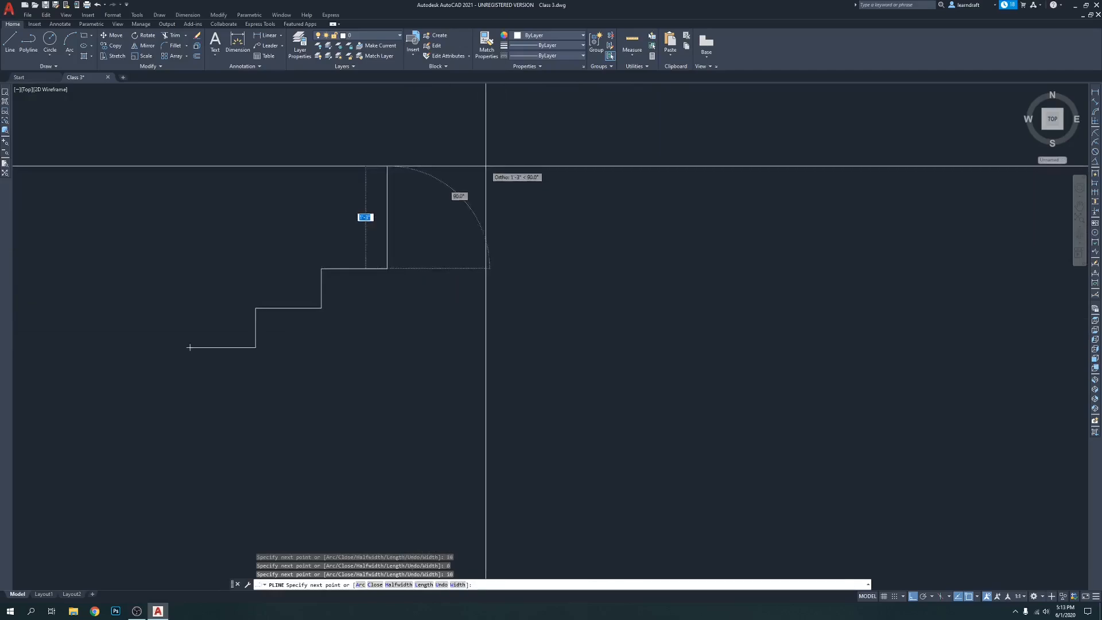
middle_drag(442, 155, 446, 258)
text(6)
key(Return)
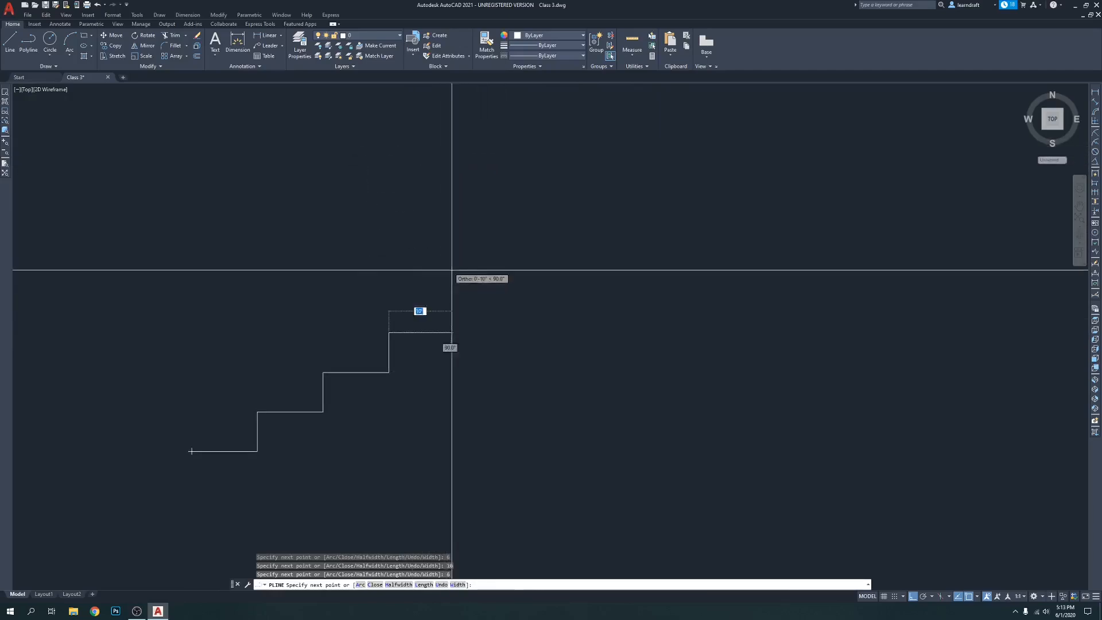
Add the fourth and fifth steps to the staircase polyline, each with a 10-inch tread and a 6-inch riser
text(10)
key(Return)
text(6)
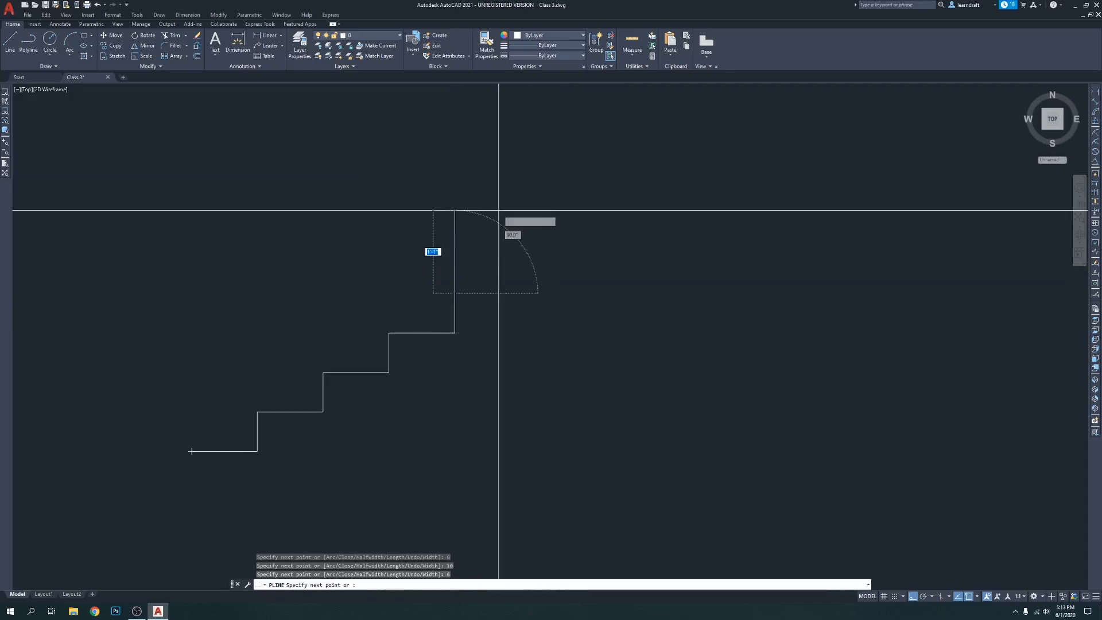
key(Return)
text(10)
key(Return)
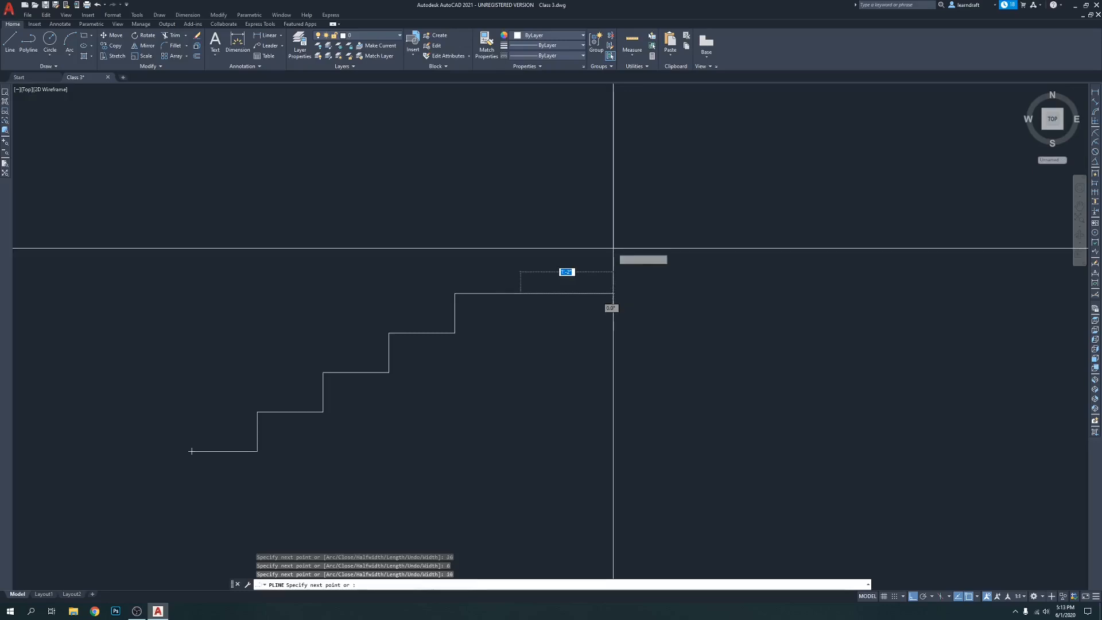
text(6)
key(Return)
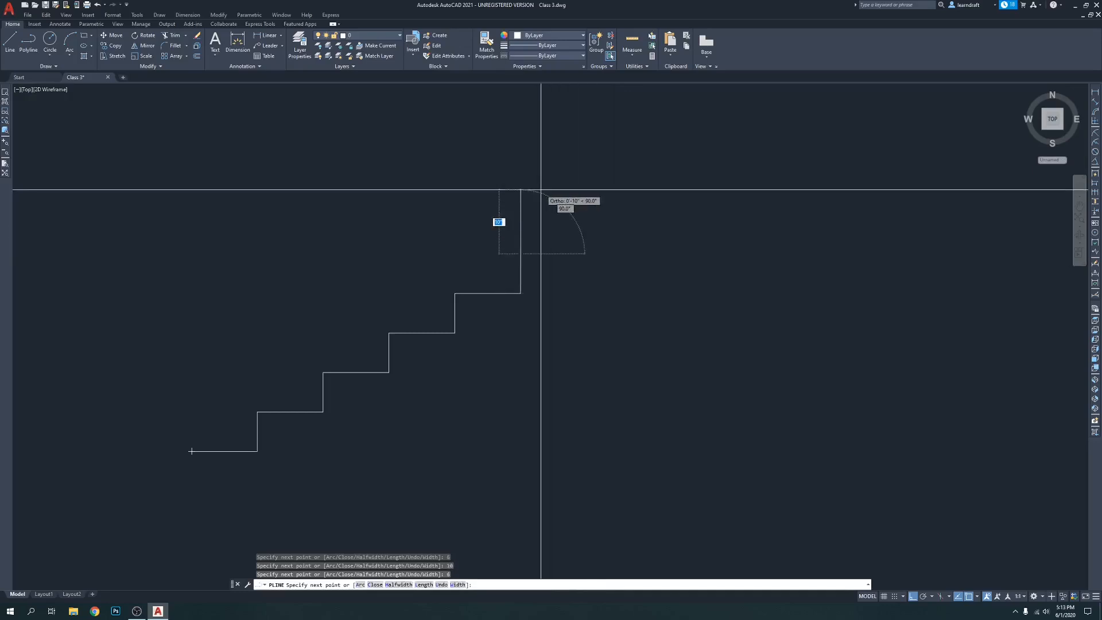
Finish the staircase polyline with a 10-inch tread, a 6-inch riser and a closing 10-inch tread at the upper end
text(10)
key(Return)
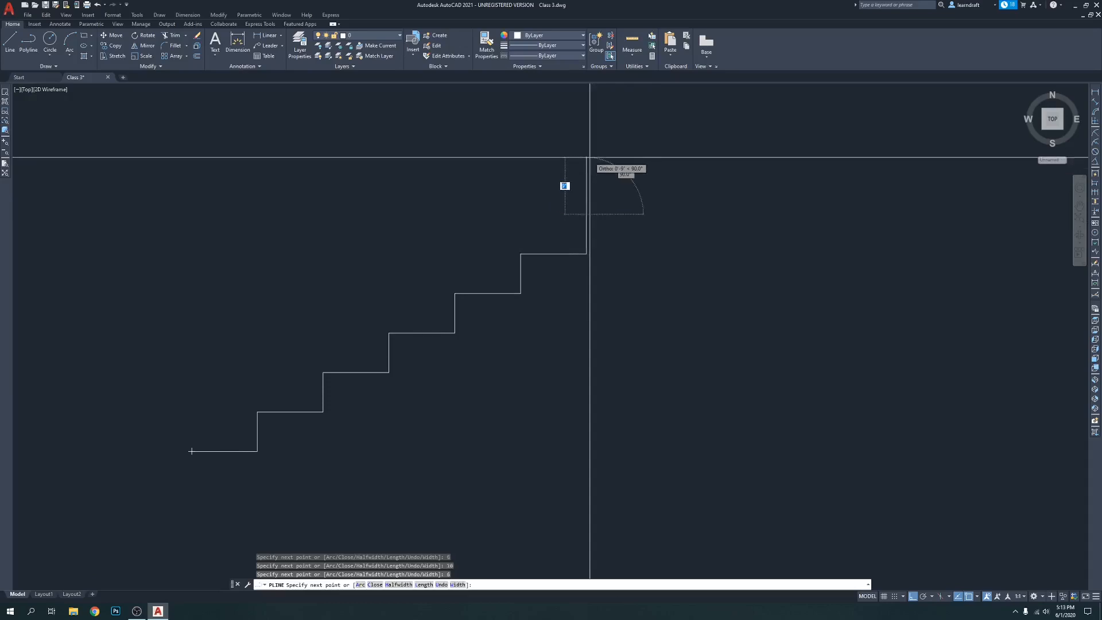
key(Return)
text(10)
key(Return)
scroll(629, 162, down, 4)
middle_drag(647, 157, 603, 278)
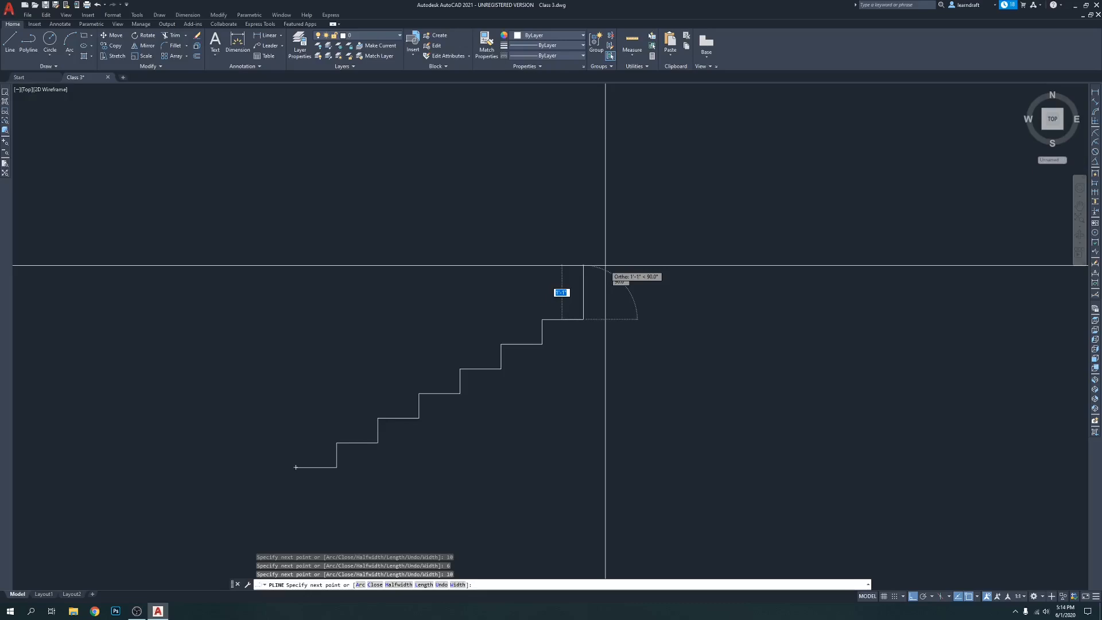
key(Escape)
Set the object colour of the staircase polyline to red
middle_drag(656, 337, 661, 196)
click(592, 167)
click(576, 188)
key(Escape)
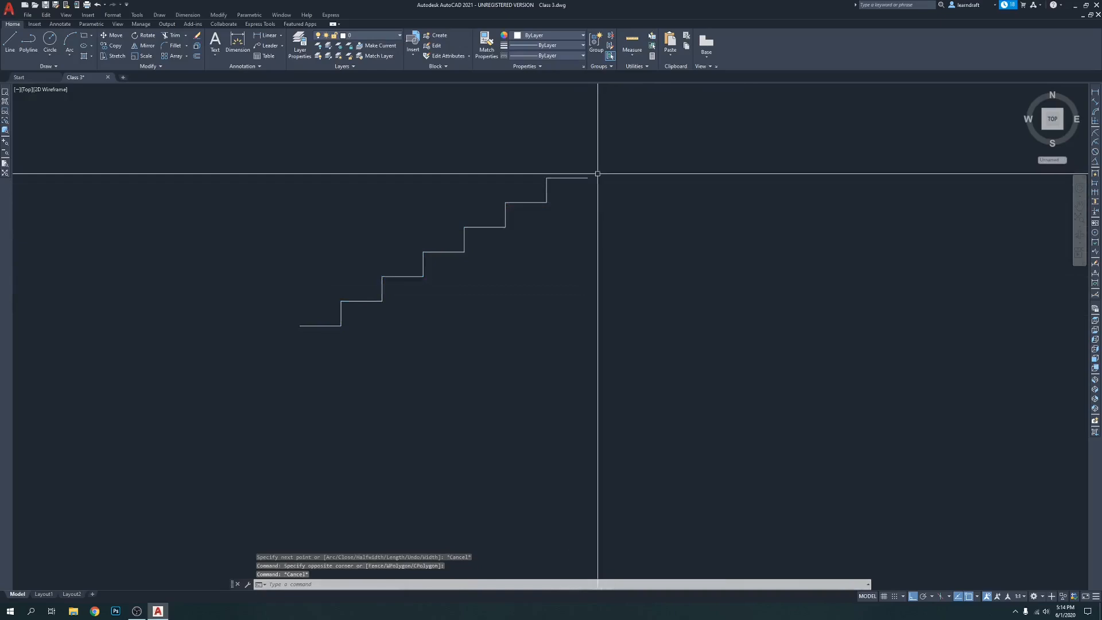
click(588, 177)
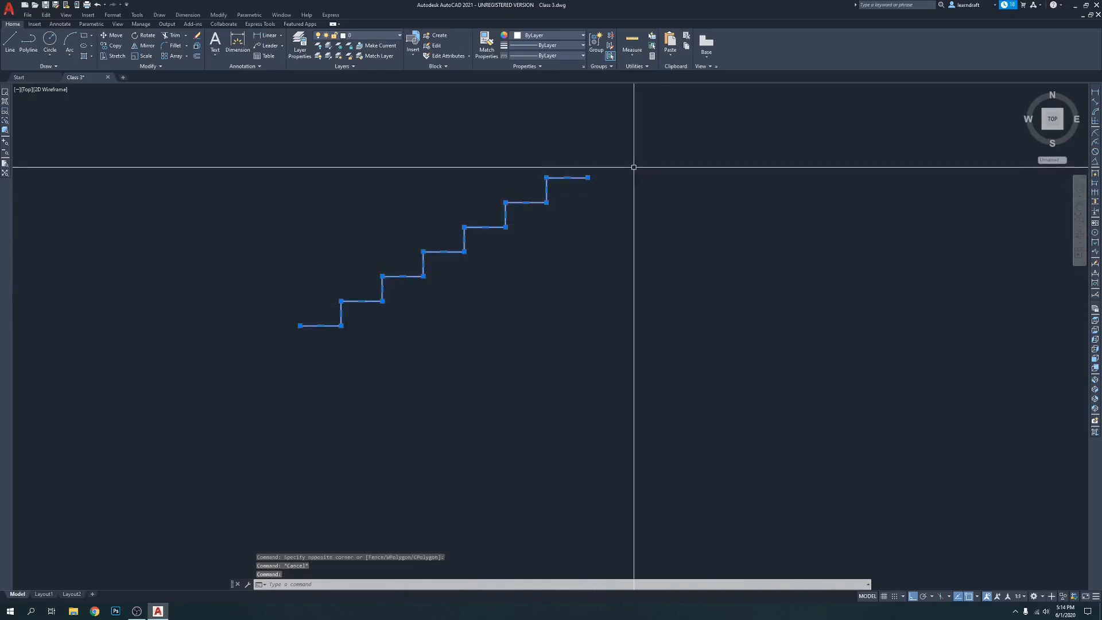
click(553, 36)
click(548, 95)
key(Escape)
Change the object colour of the staircase polyline to magenta
click(564, 181)
click(562, 183)
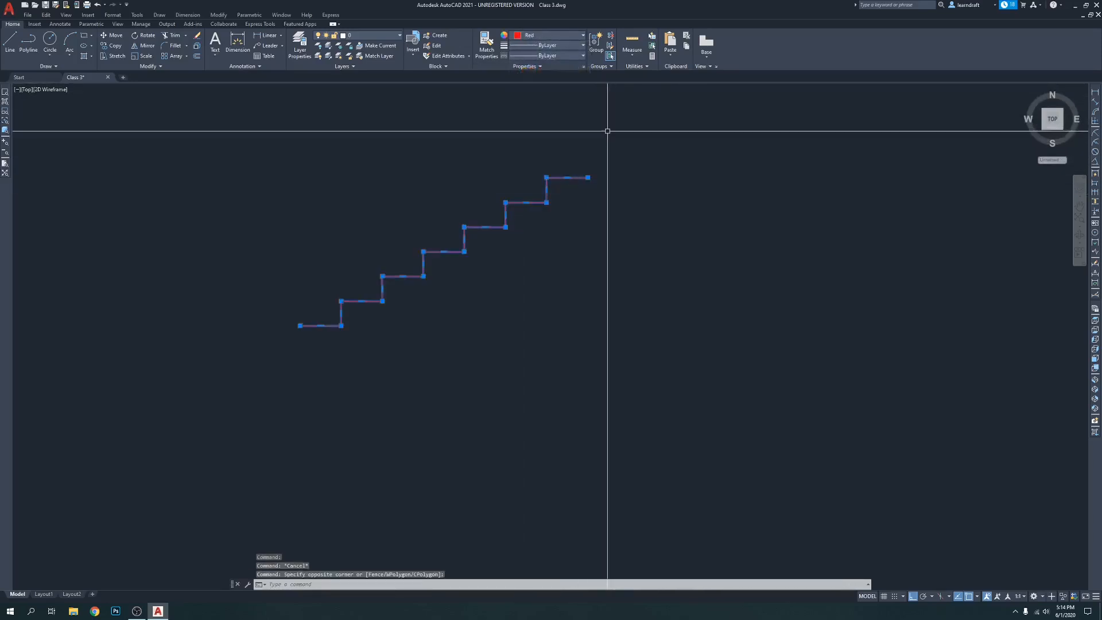
click(553, 35)
click(558, 124)
key(Escape)
Start a polyline to the right of the staircase with a 2-foot segment to the right and a 5-foot segment downward
middle_drag(661, 112, 666, 139)
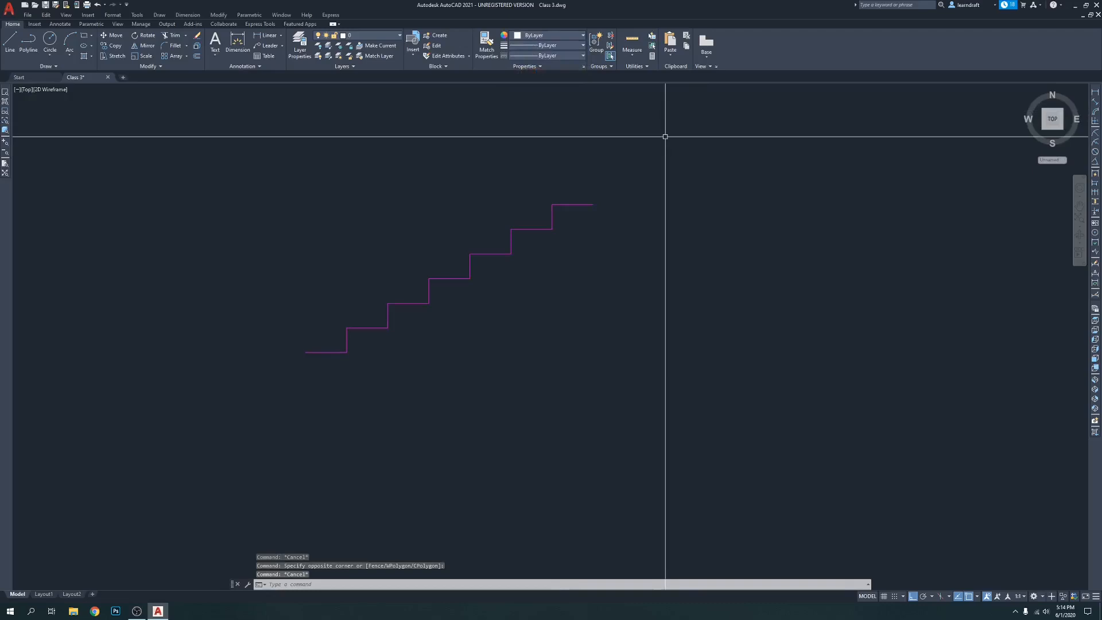
middle_drag(616, 135, 474, 129)
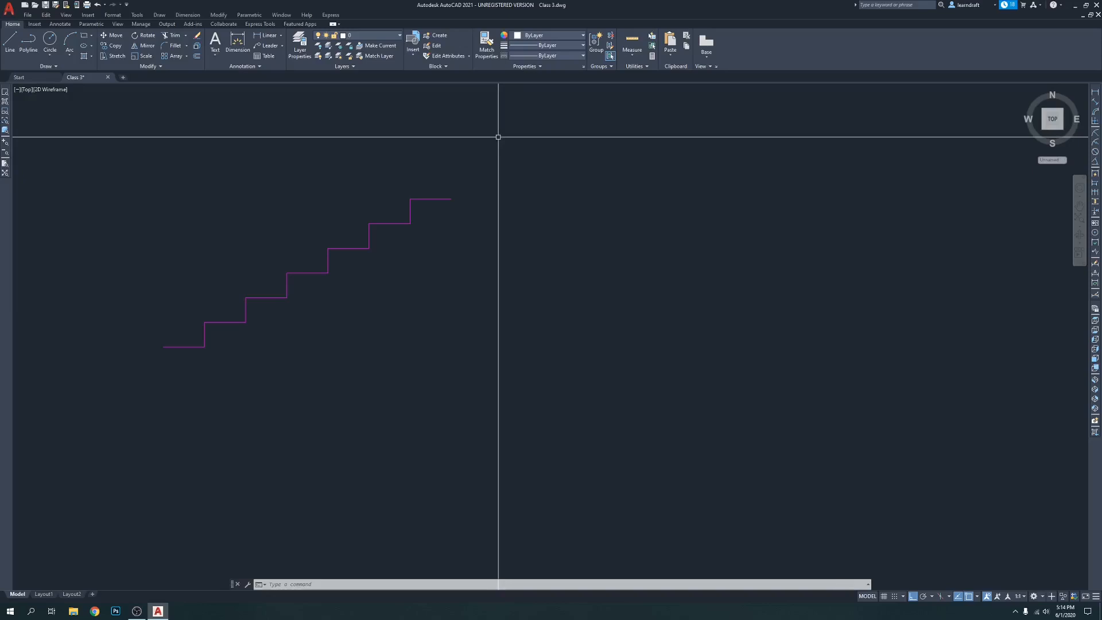
middle_drag(541, 170, 484, 185)
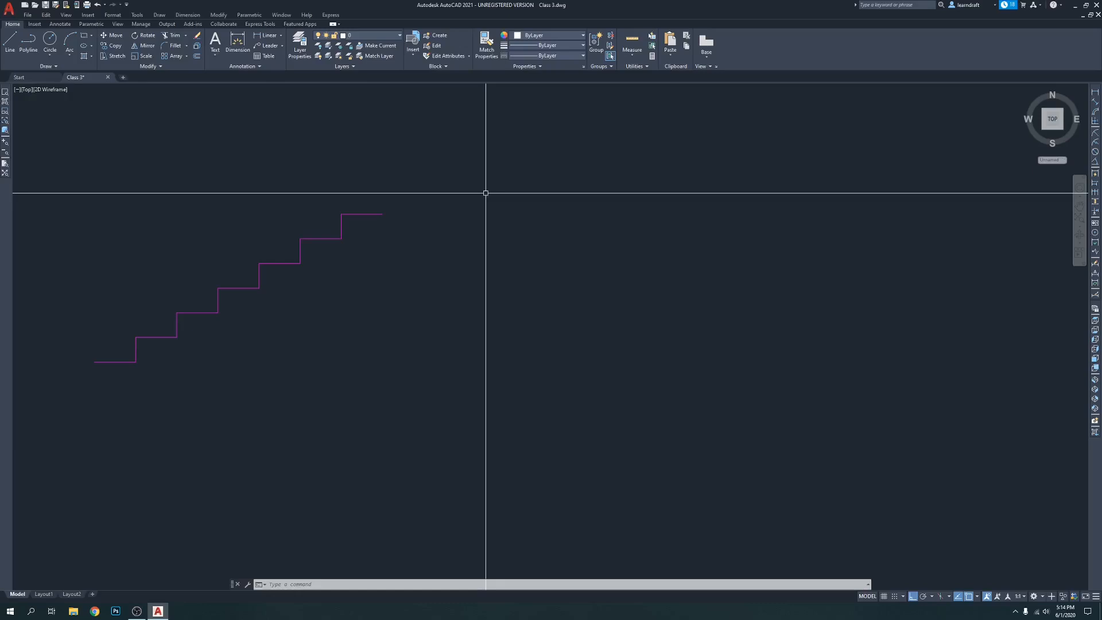
text(pl)
key(Return)
scroll(436, 213, up, 4)
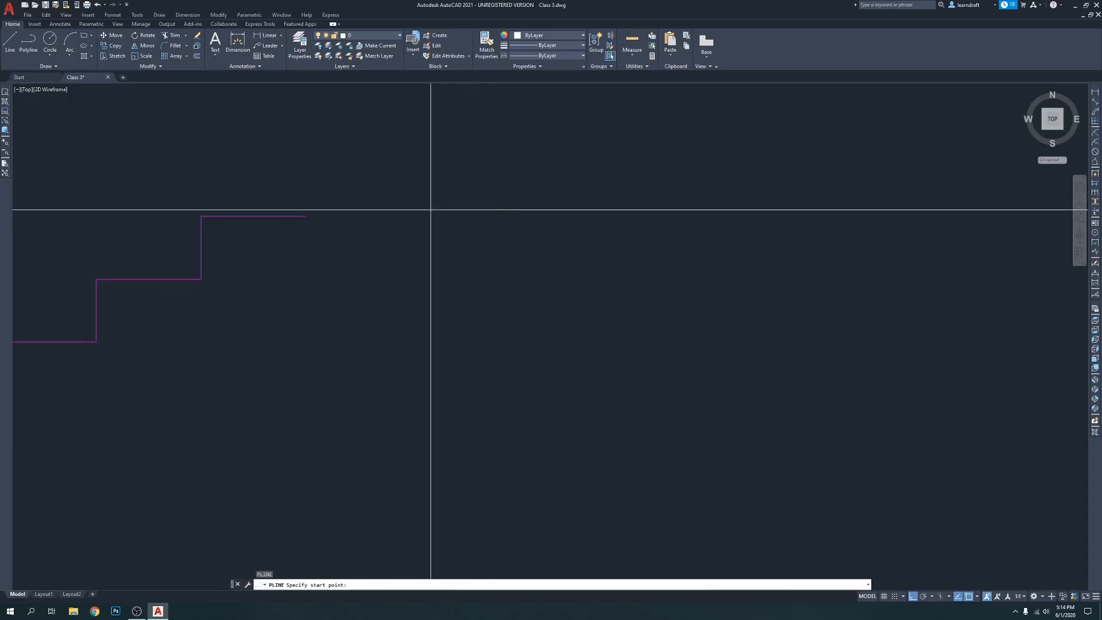
click(430, 210)
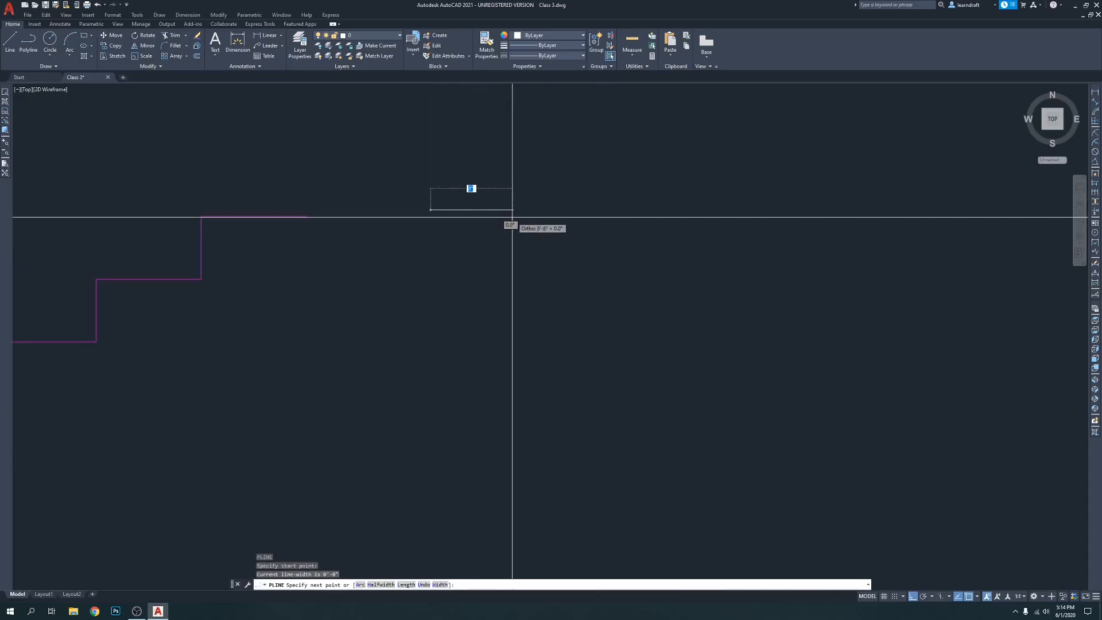
text(2')
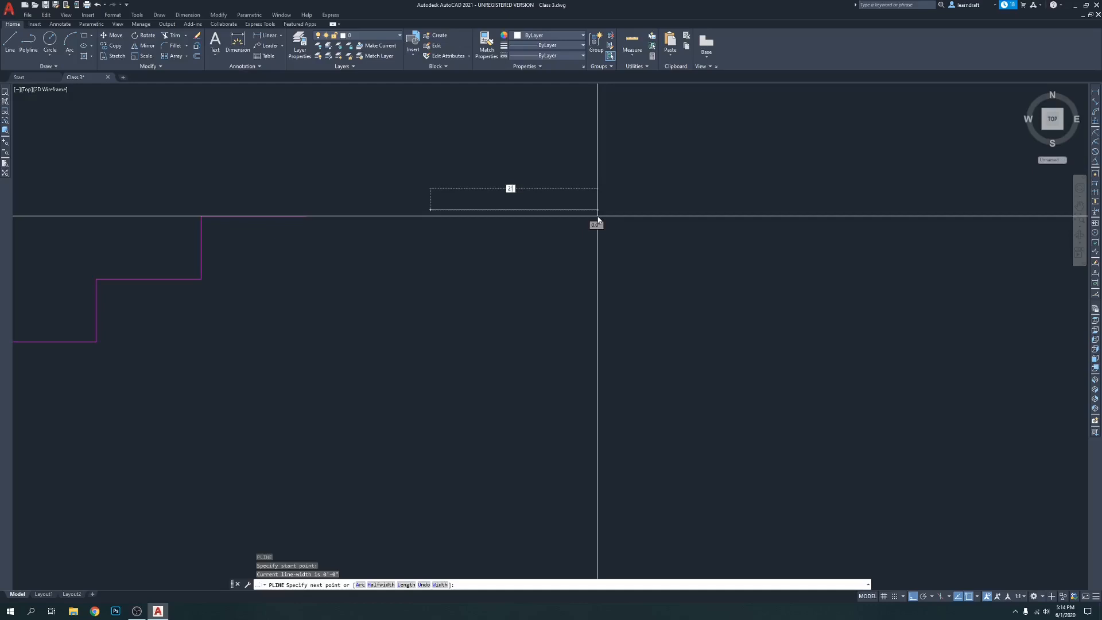
key(Return)
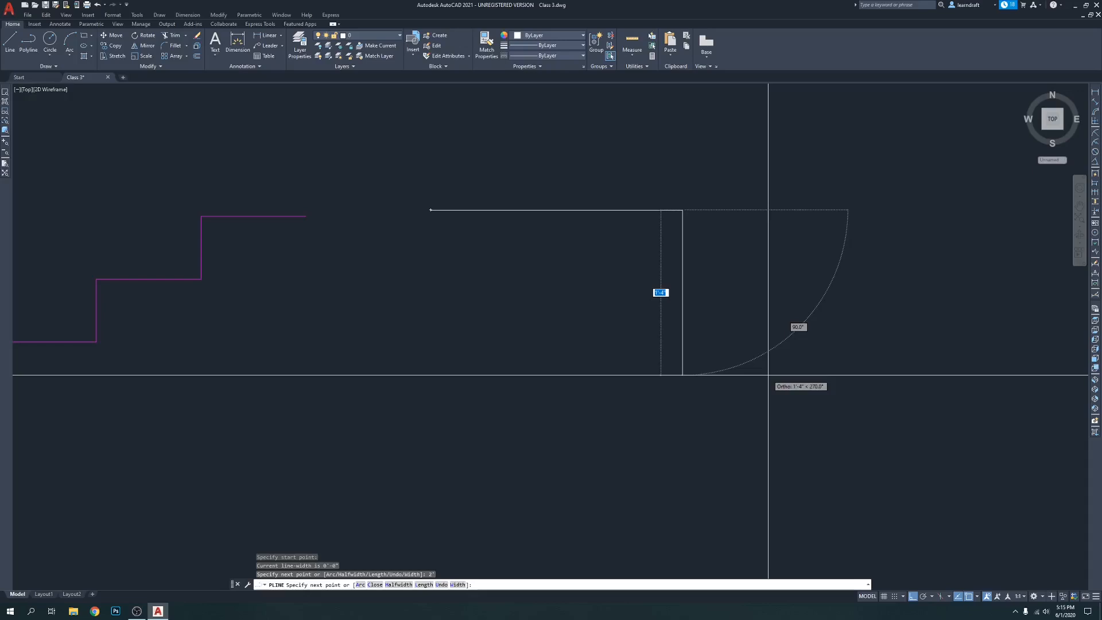
text(5)
key(Return)
Add a 2-foot segment to the left and close the polyline into a 2 by 5-foot rectangle
scroll(671, 308, down, 3)
scroll(687, 383, up, 2)
scroll(610, 385, down, 4)
scroll(611, 383, up, 6)
scroll(611, 383, down, 4)
scroll(611, 384, up, 5)
scroll(611, 383, down, 5)
scroll(611, 383, up, 5)
scroll(611, 383, down, 5)
scroll(600, 406, up, 4)
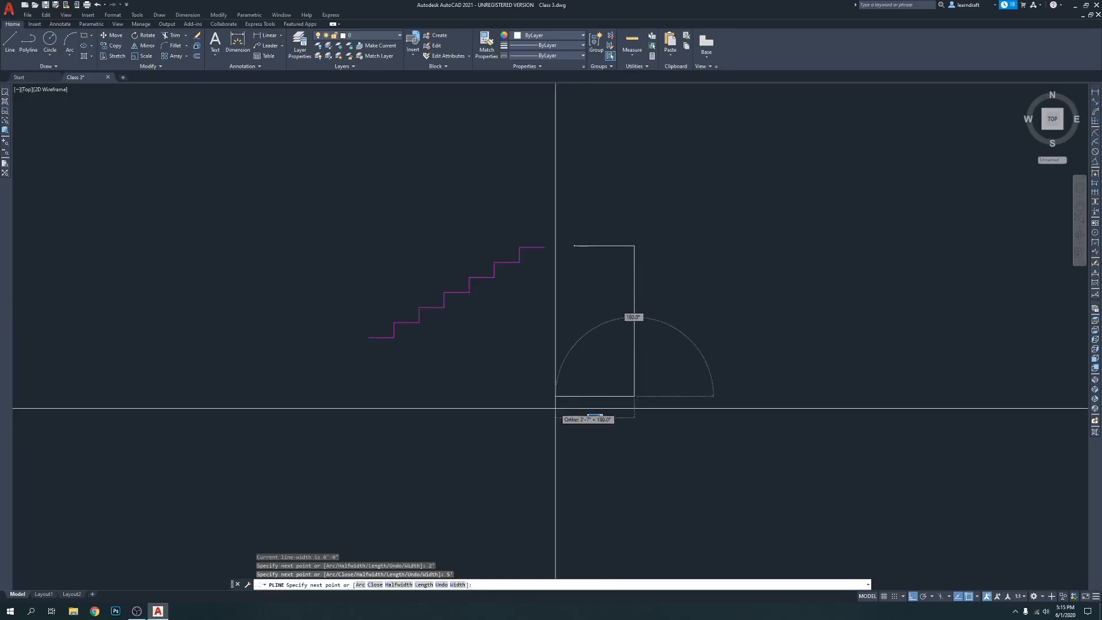
text(2)
key(Return)
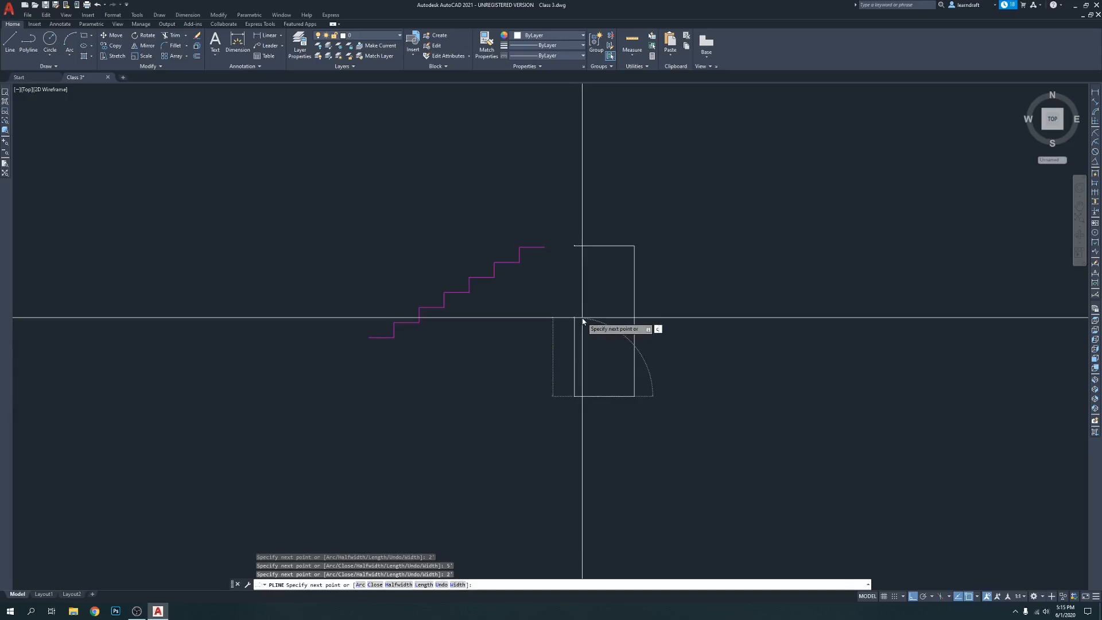
text(c)
key(Return)
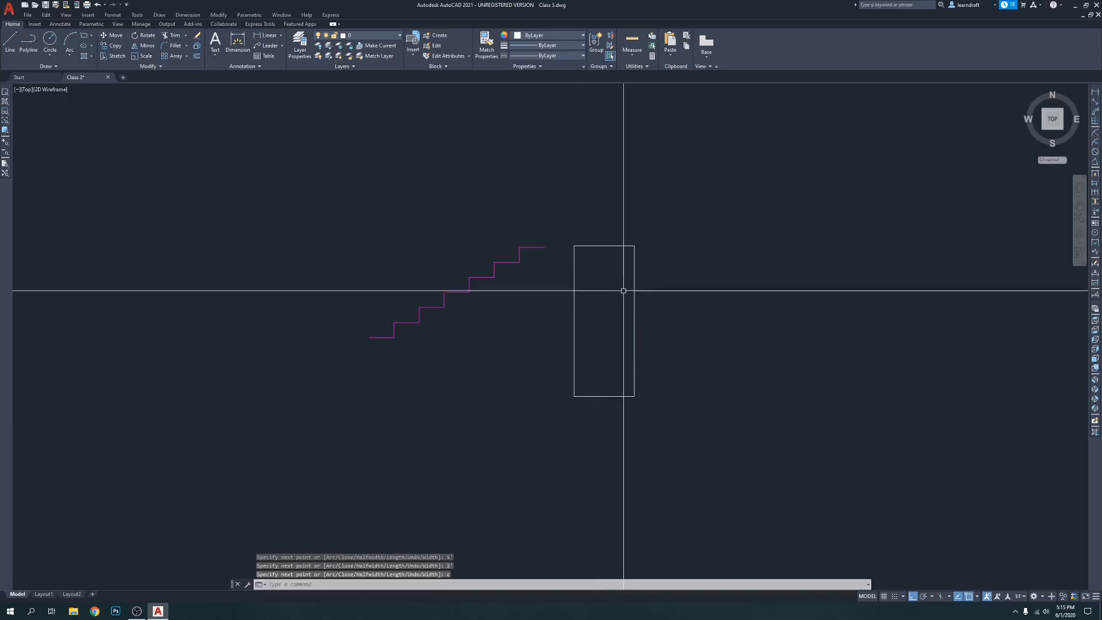
click(607, 245)
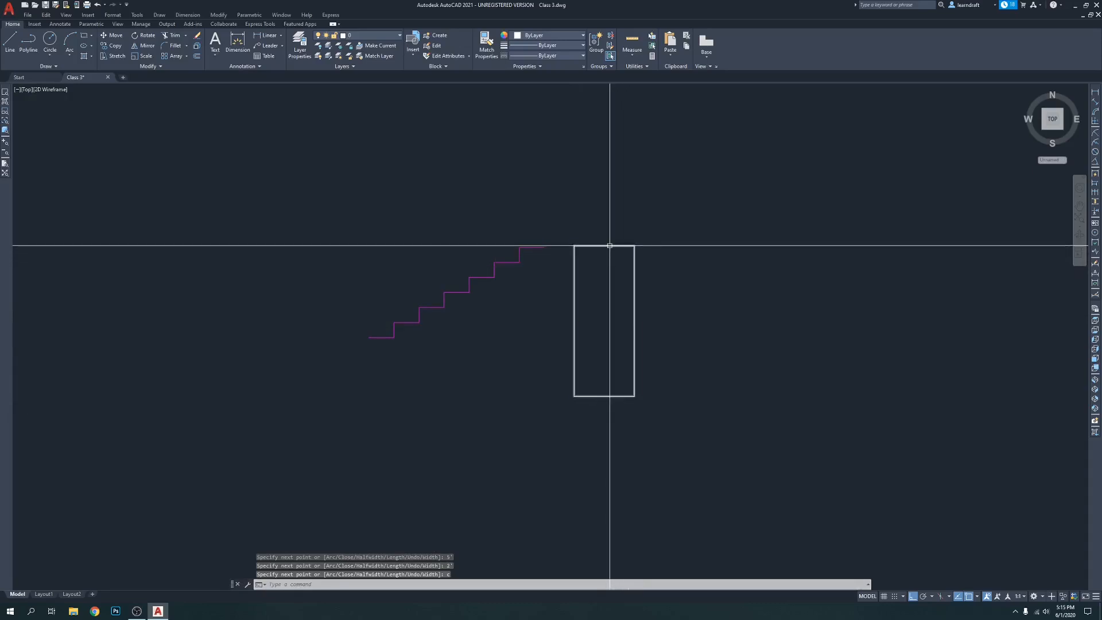
key(Escape)
middle_drag(738, 212, 549, 168)
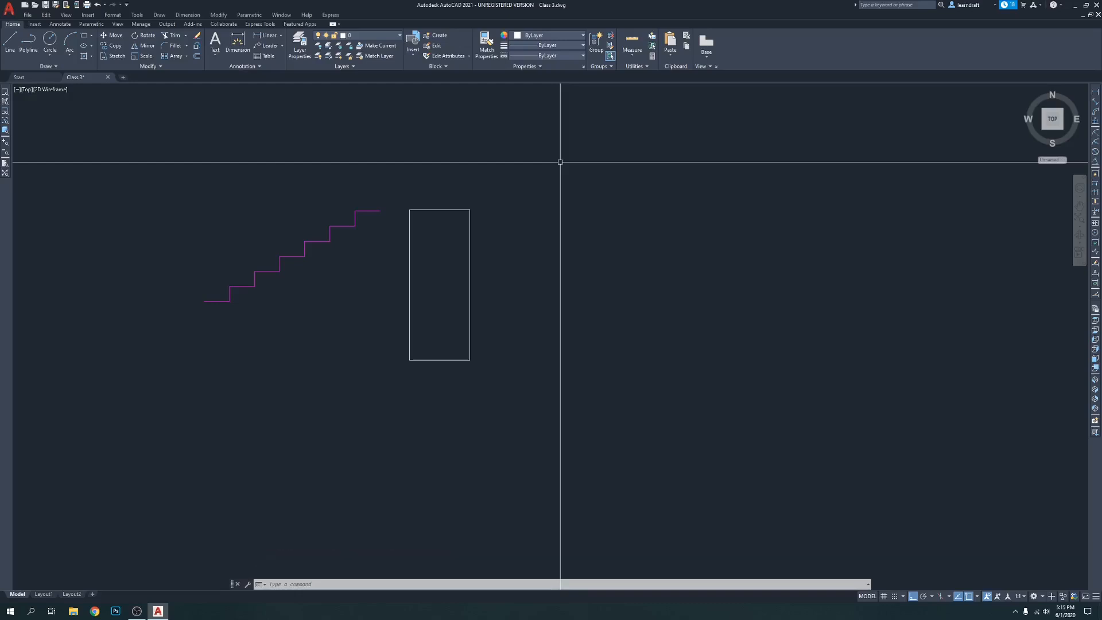
middle_drag(556, 173, 551, 153)
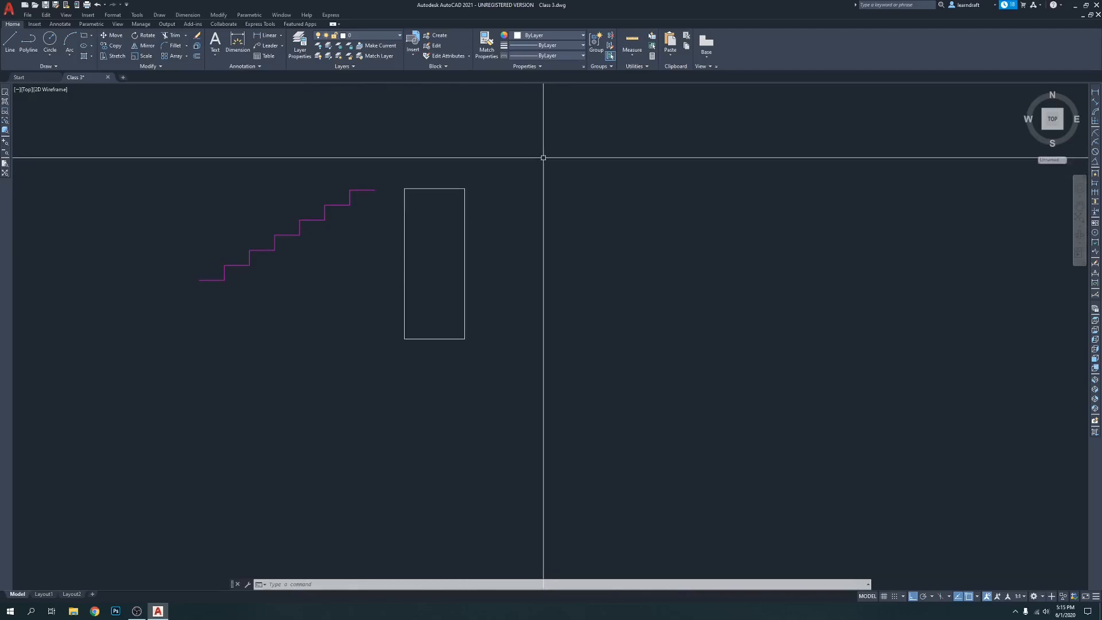
middle_drag(541, 164, 484, 157)
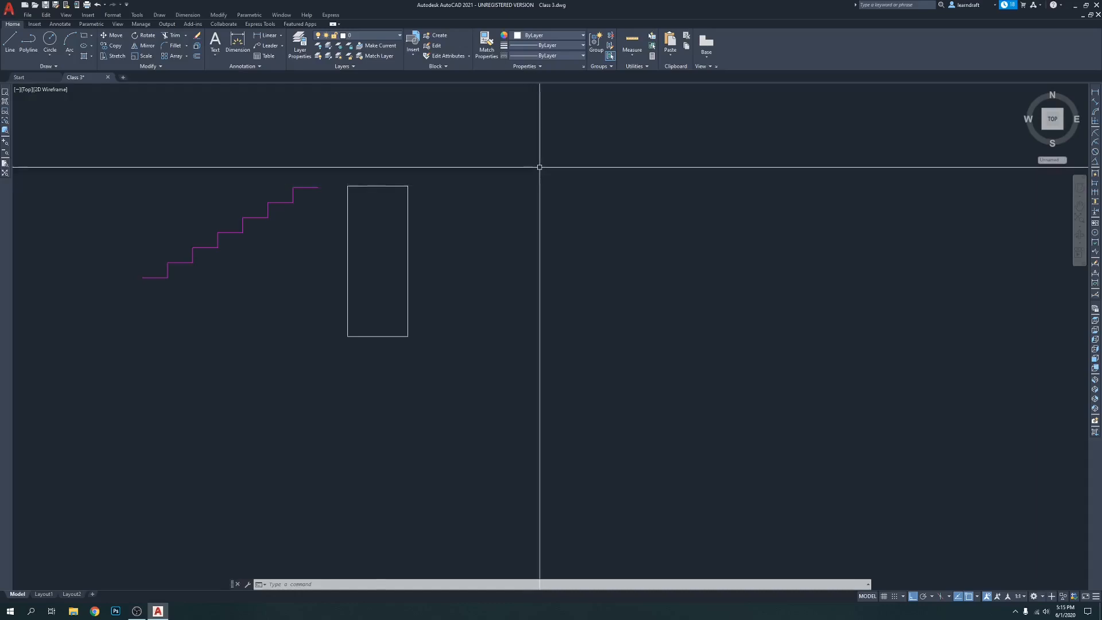
text(ML)
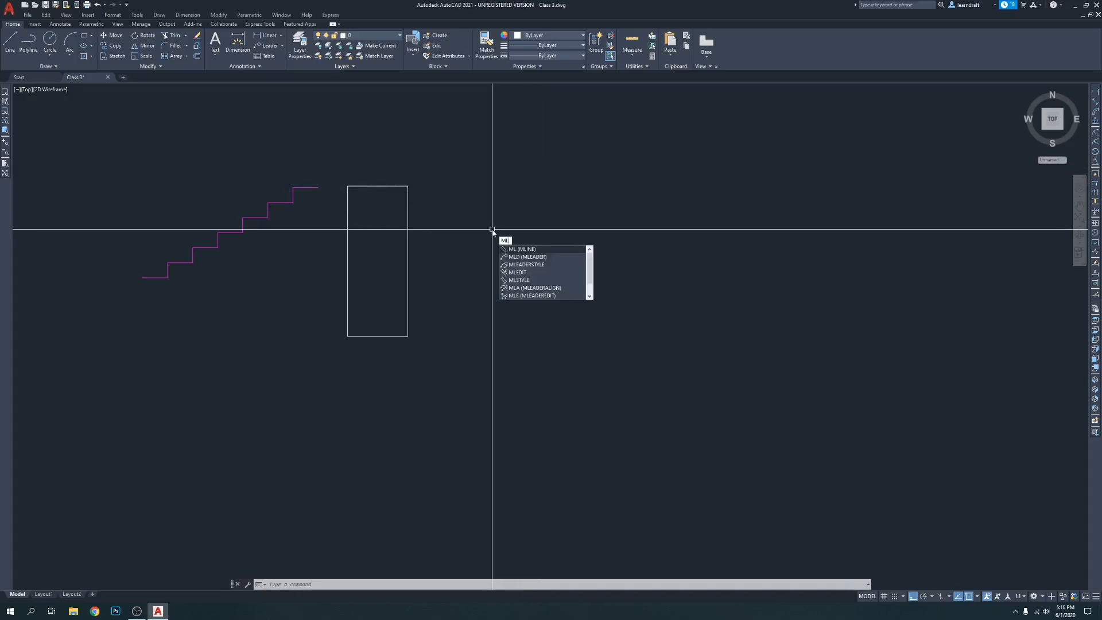
key(Return)
click(468, 238)
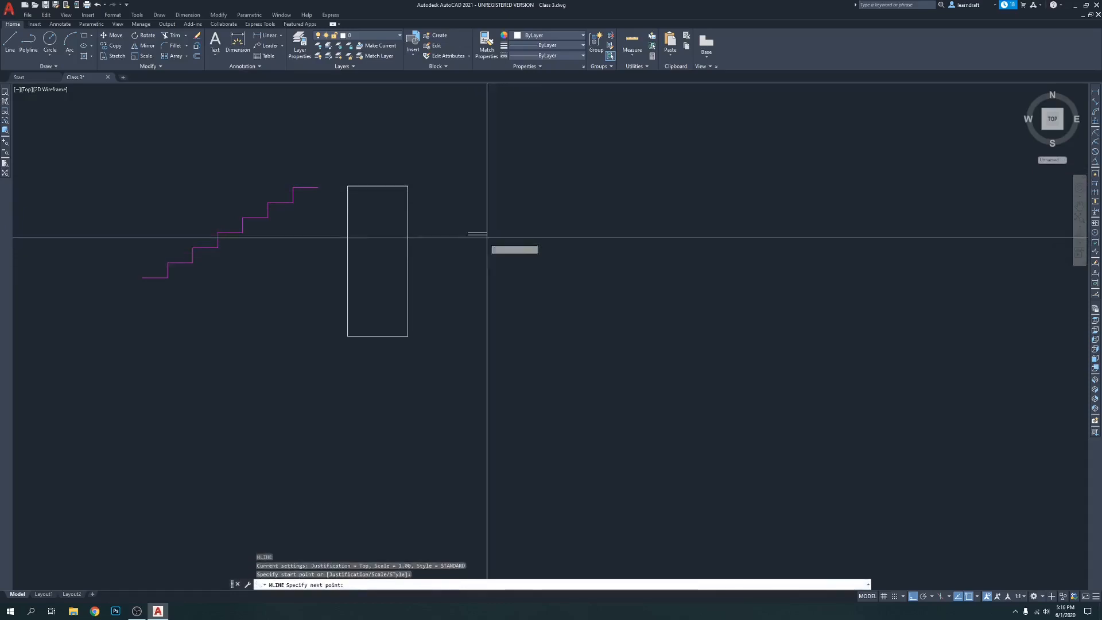
scroll(521, 241, up, 4)
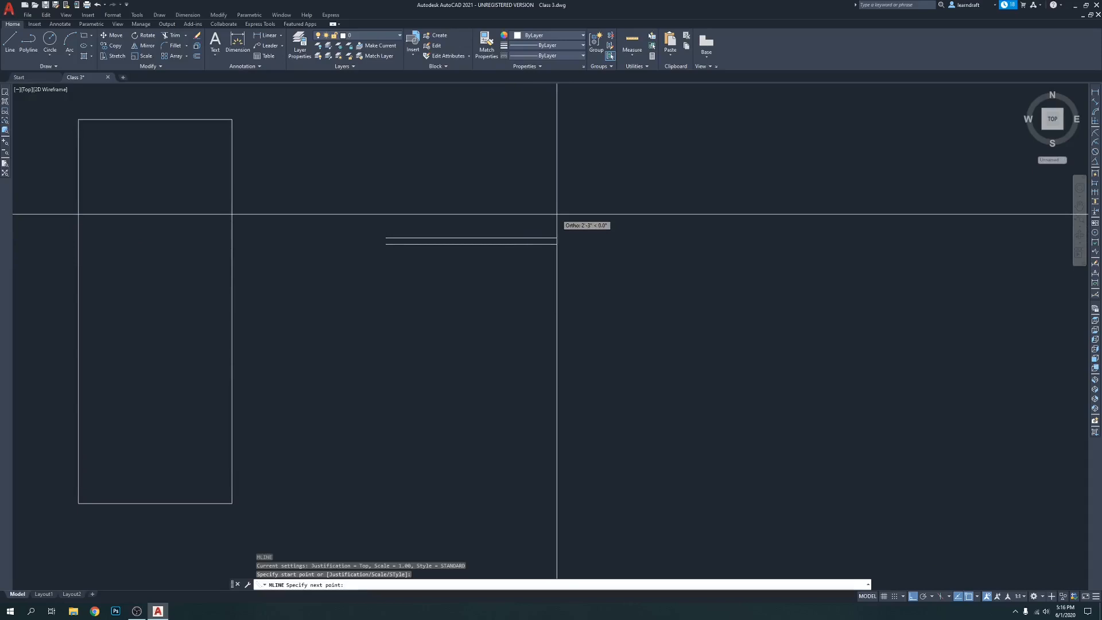
key(Escape)
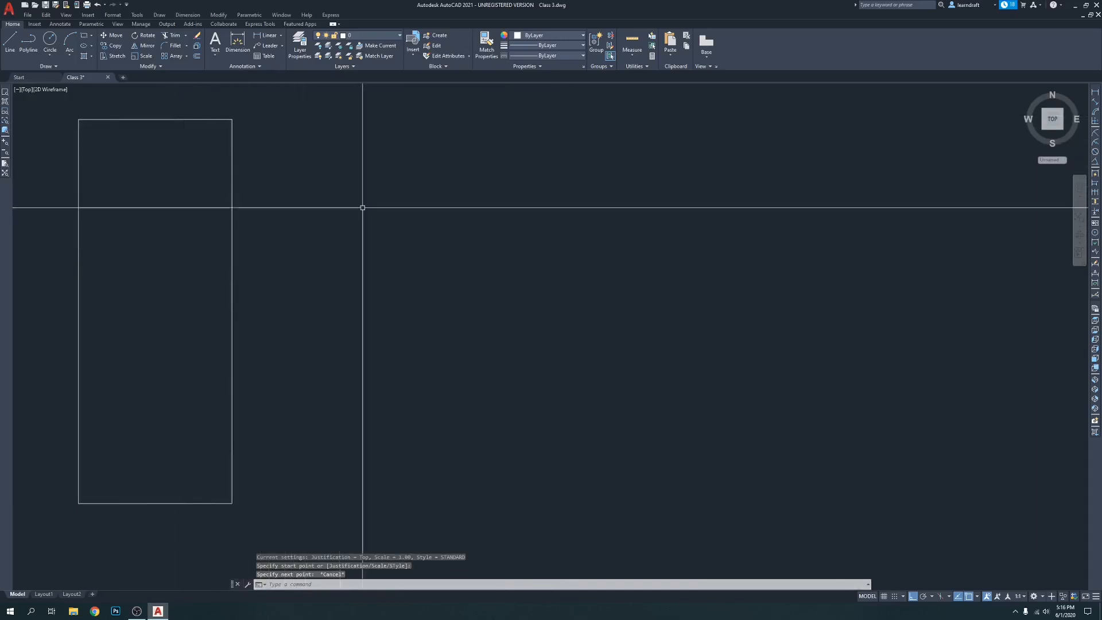
scroll(258, 178, down, 3)
scroll(458, 190, up, 2)
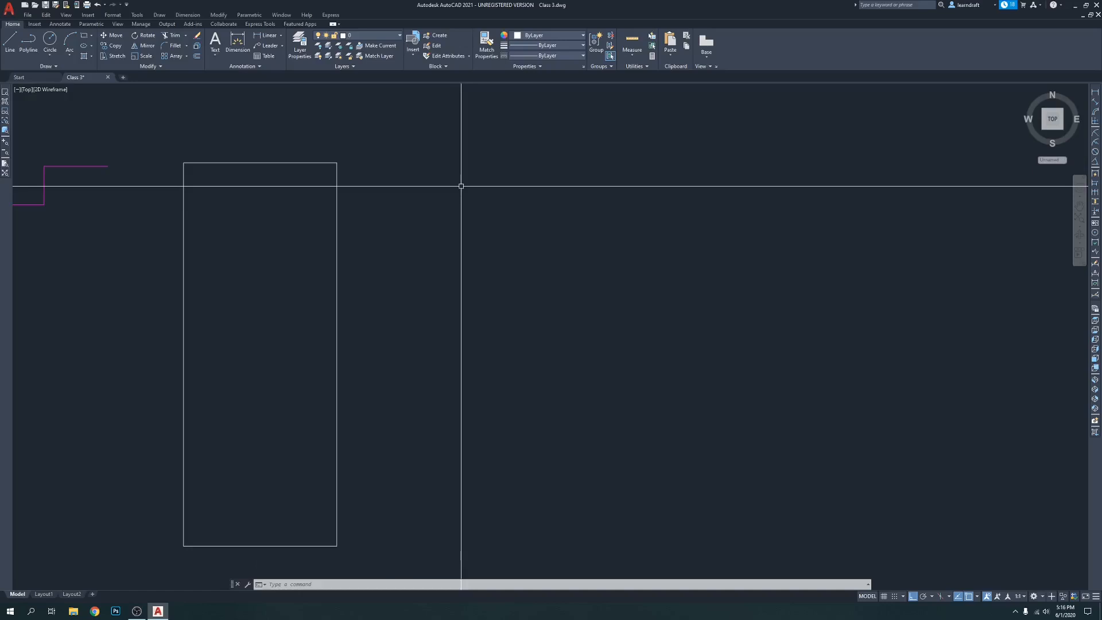
text(pl)
key(Return)
click(456, 184)
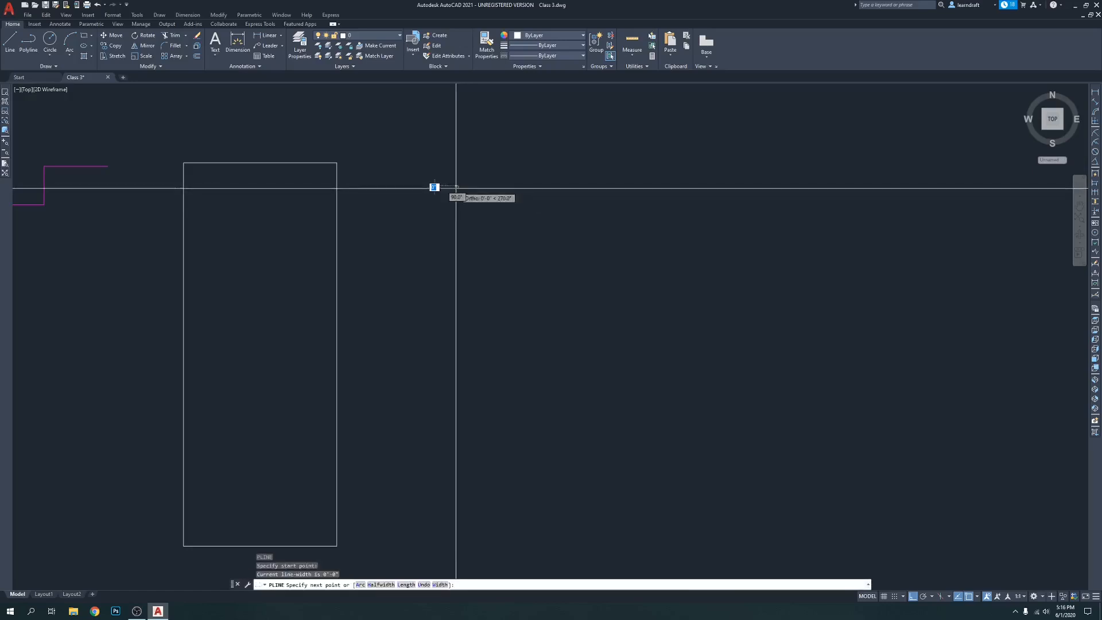
scroll(479, 181, up, 4)
key(Escape)
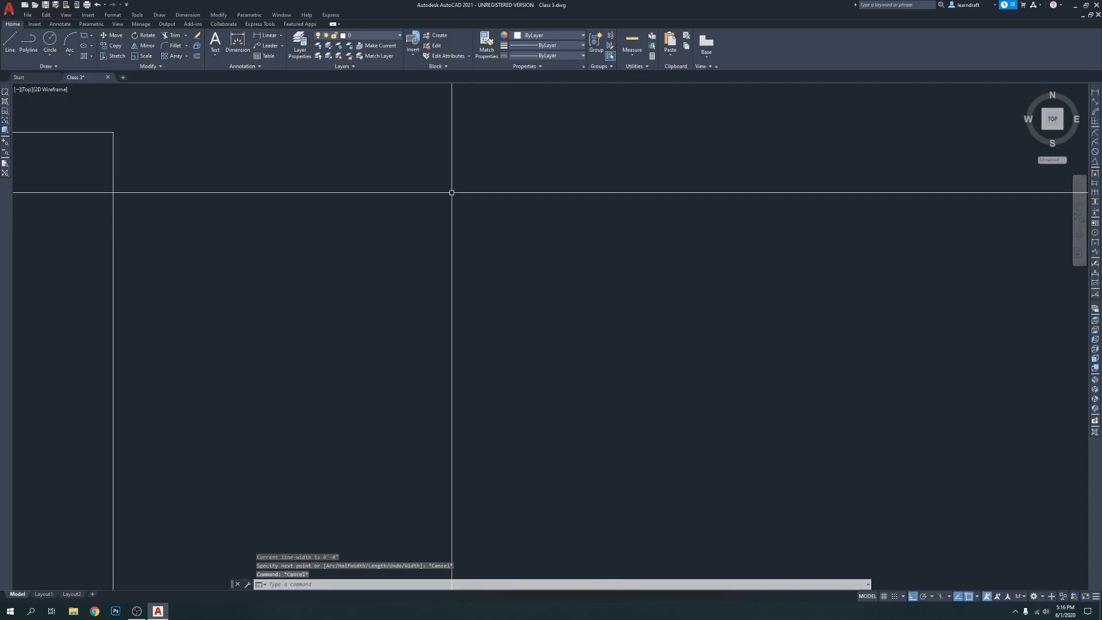
Start a multiline to the right of the rectangle with a 2-foot segment to the right and a 5-foot segment downward
text(ml)
key(Return)
click(413, 179)
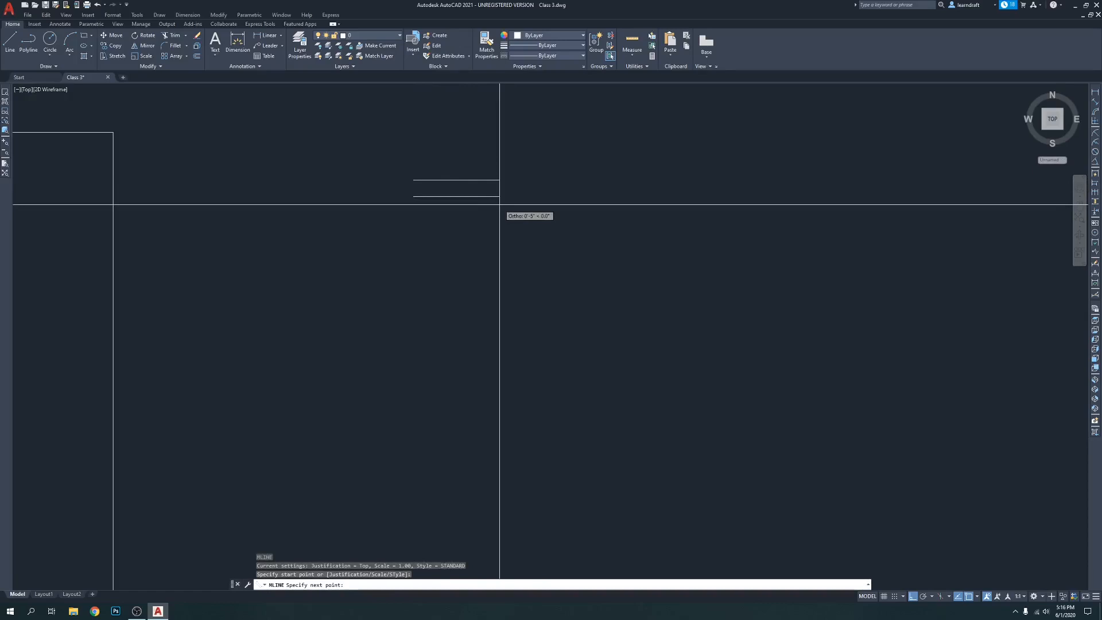
text(2')
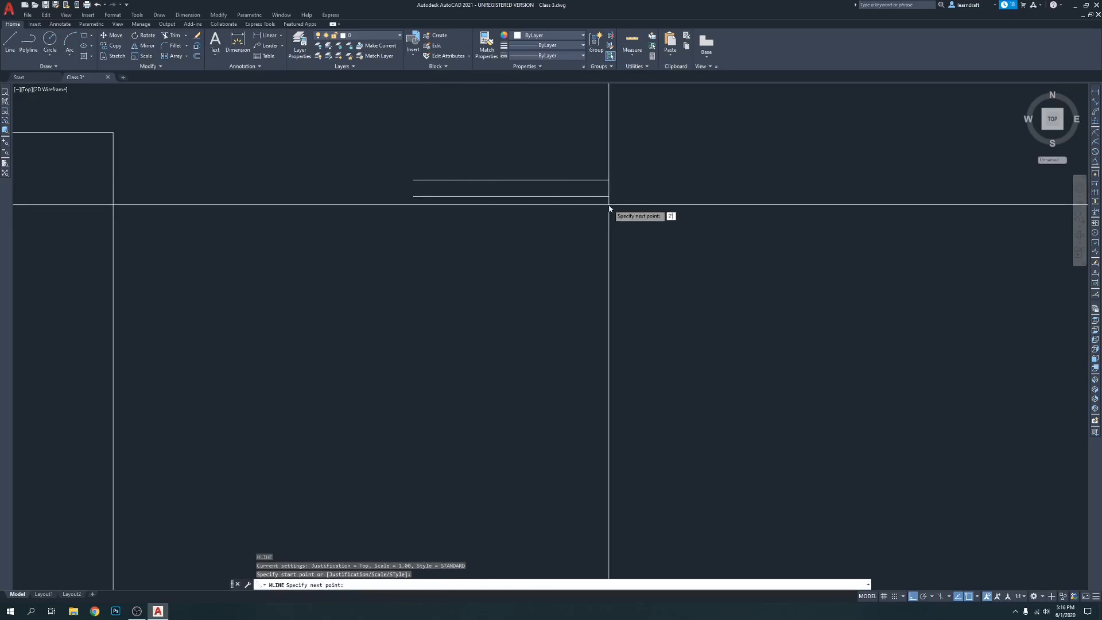
key(Return)
scroll(452, 184, down, 4)
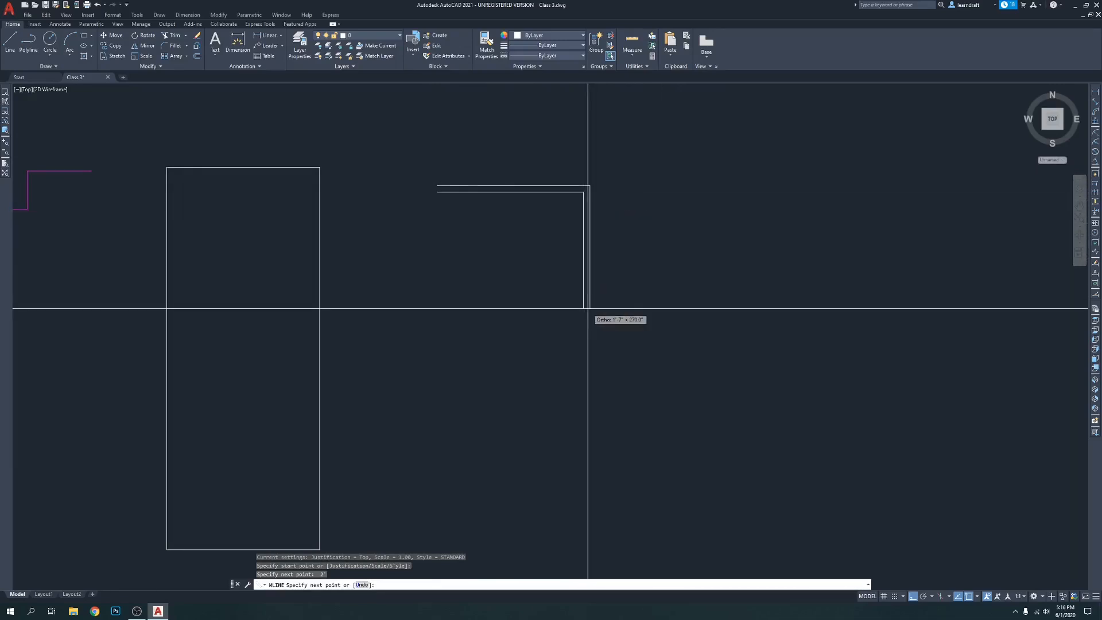
text(5)
key(Return)
Add a 2-foot segment to the left and close the multiline into a double-line rectangle
scroll(587, 311, down, 6)
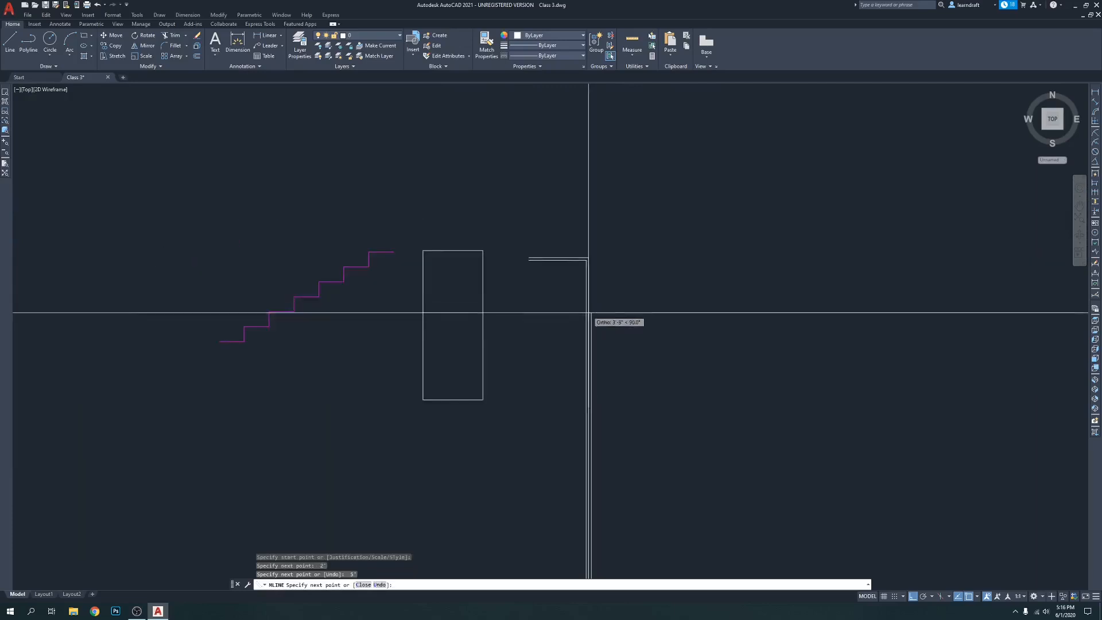
scroll(541, 370, up, 4)
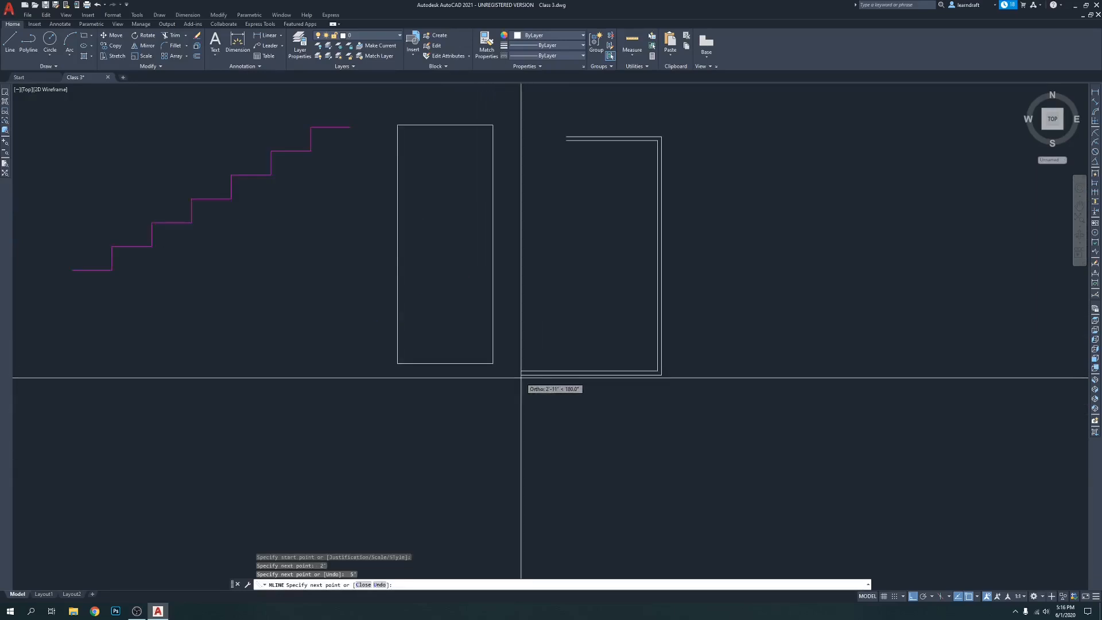
text(2)
key(Return)
text(c)
key(Return)
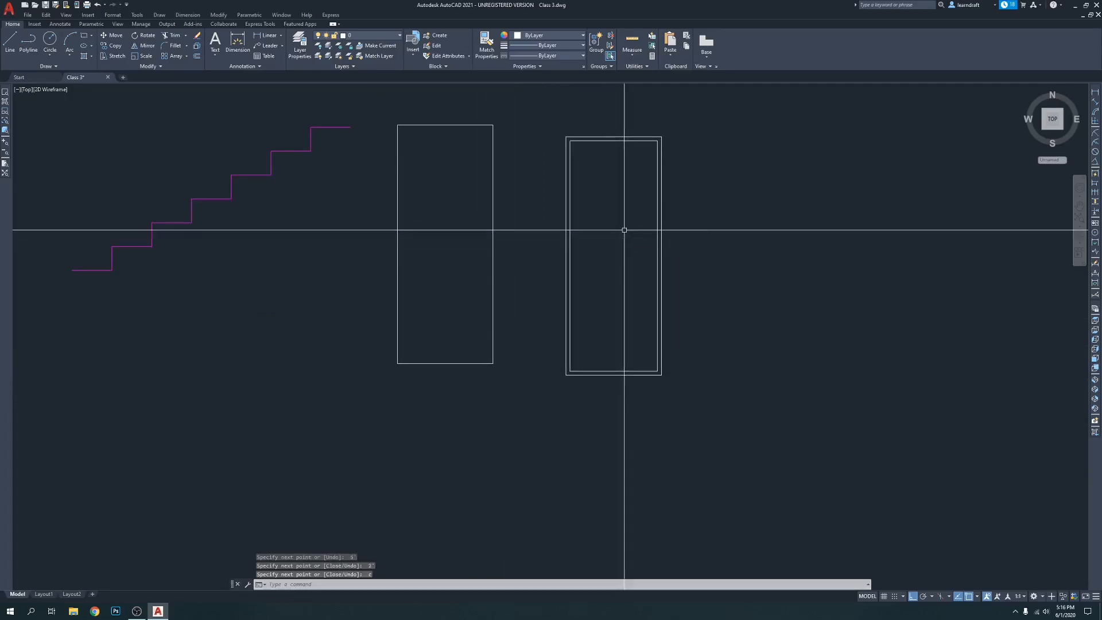
click(660, 155)
middle_drag(707, 203, 620, 198)
key(Escape)
middle_drag(582, 161, 585, 167)
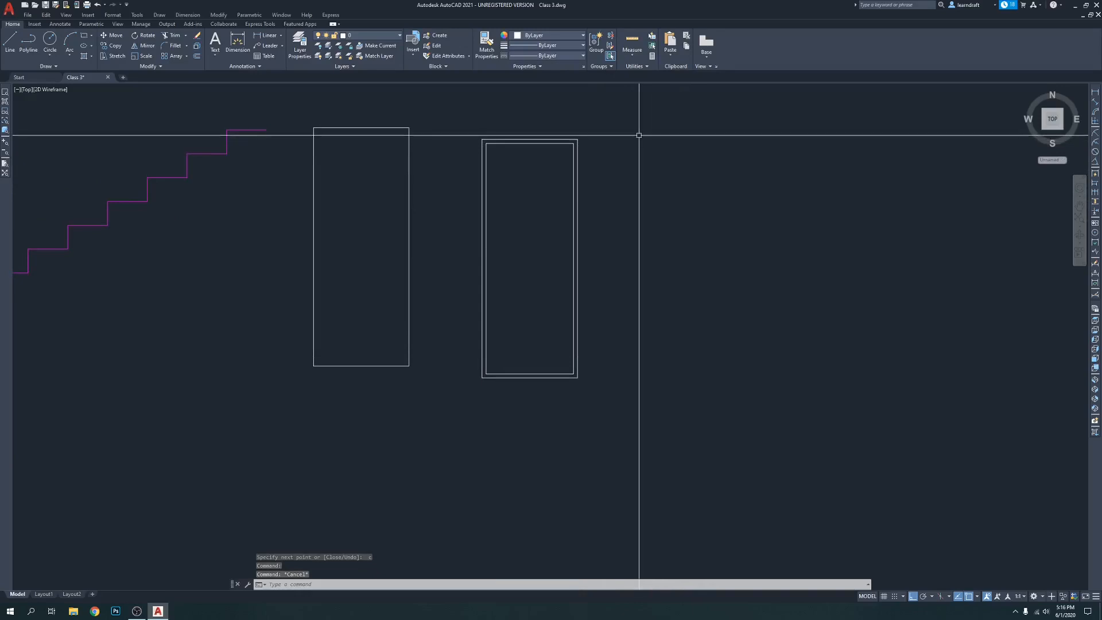
Place a vertical linear dimension between the two upper lines of the double-line multiline rectangle
scroll(499, 166, up, 6)
middle_drag(664, 149, 541, 182)
text(tr)
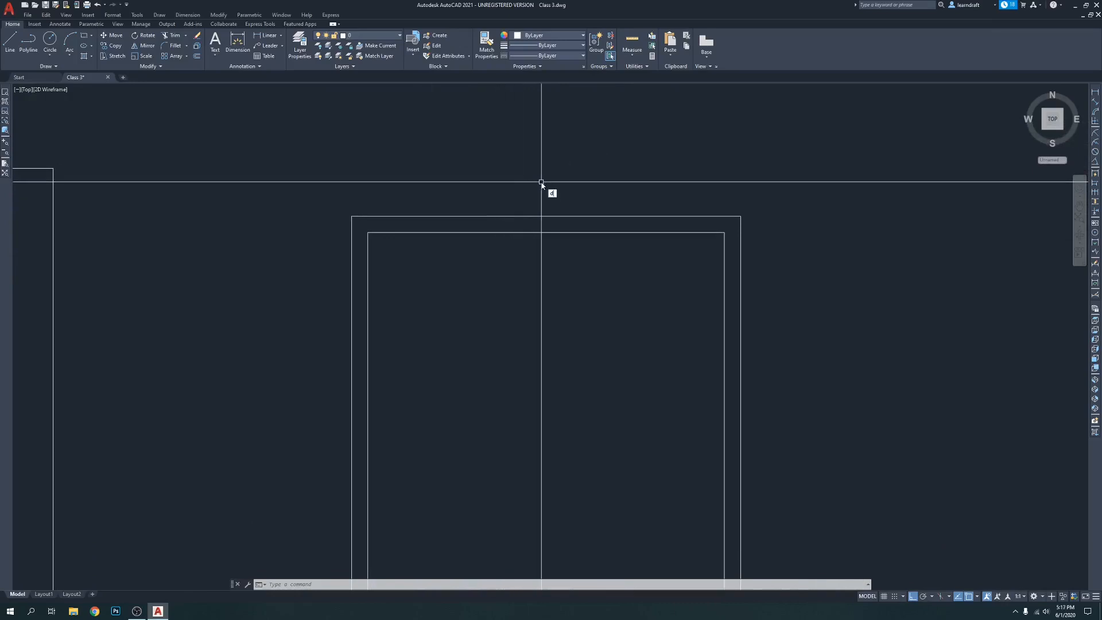
key(Return)
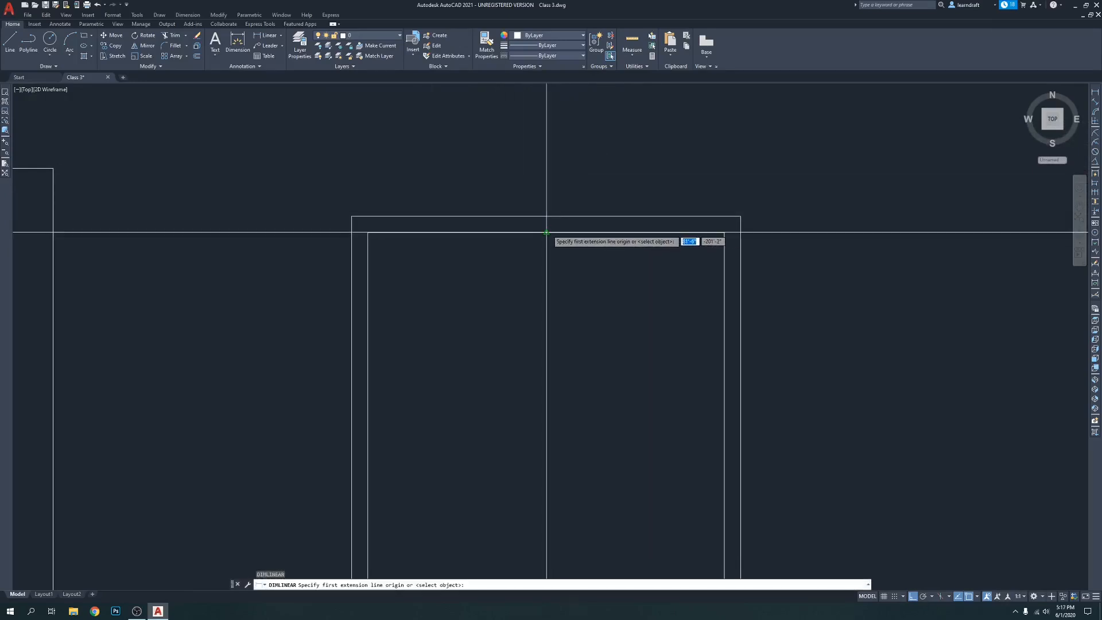
click(546, 233)
click(546, 216)
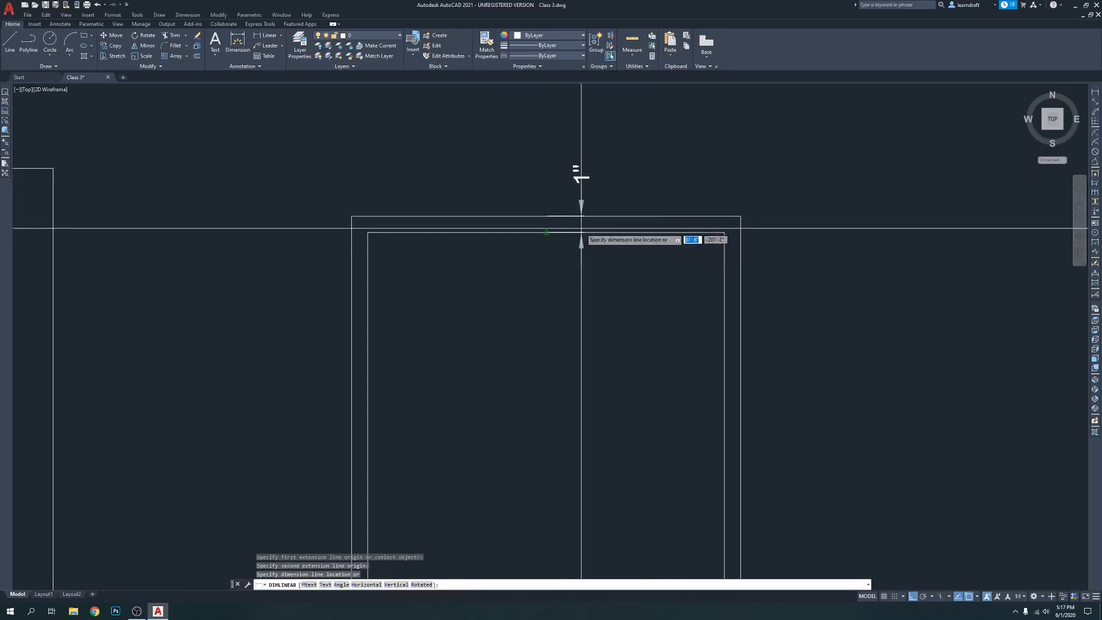
click(590, 253)
middle_drag(651, 202, 613, 186)
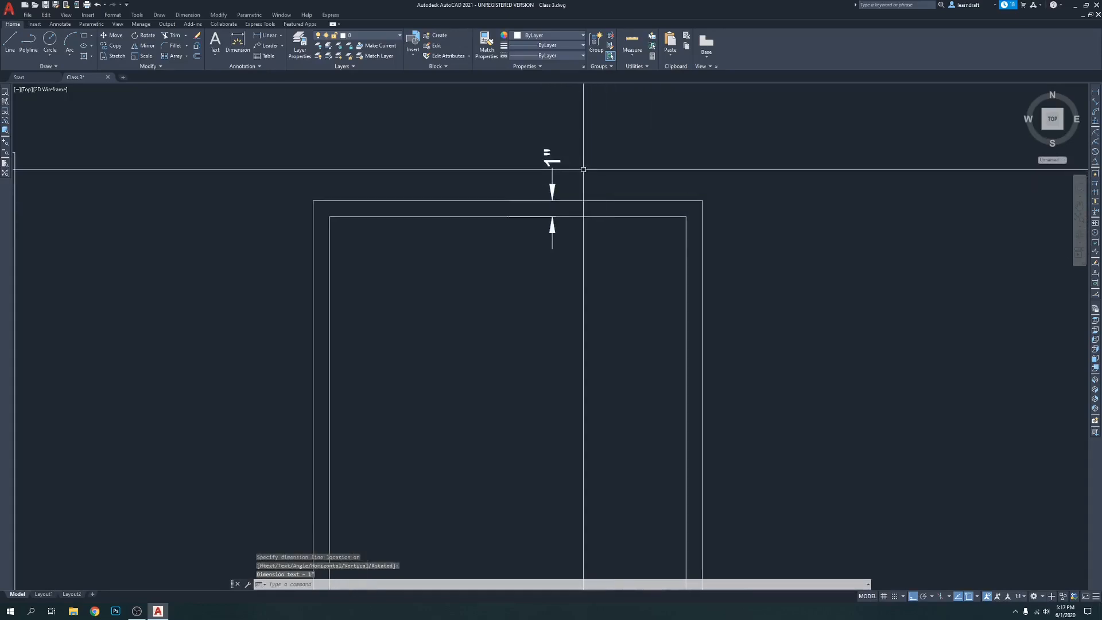
key(Escape)
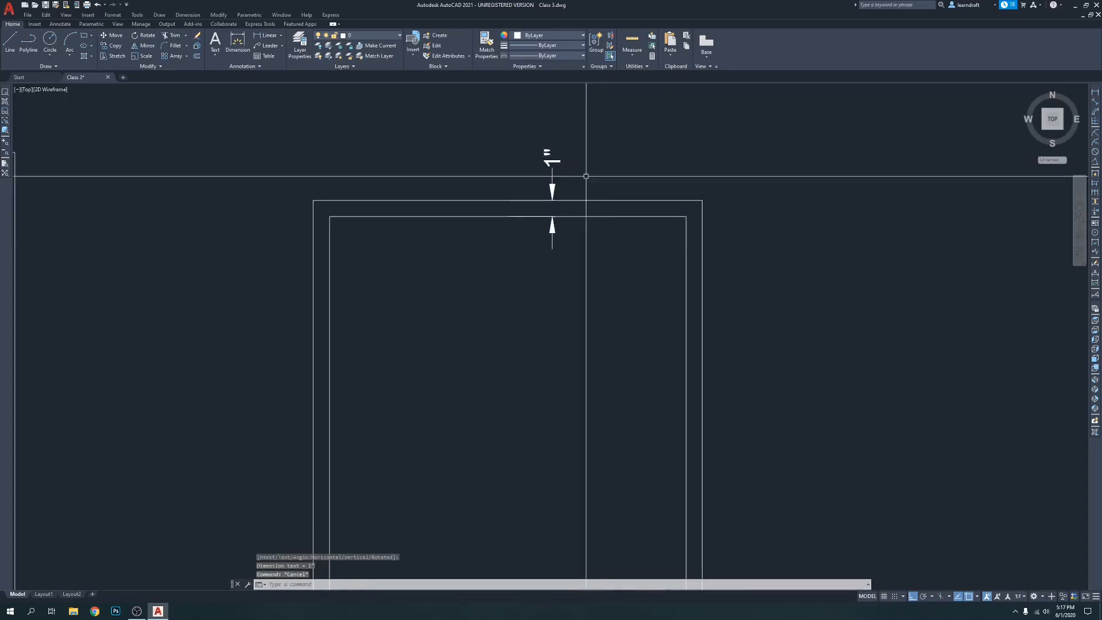
Set the multiline scale of the double-line rectangle to 4" in its properties
click(620, 200)
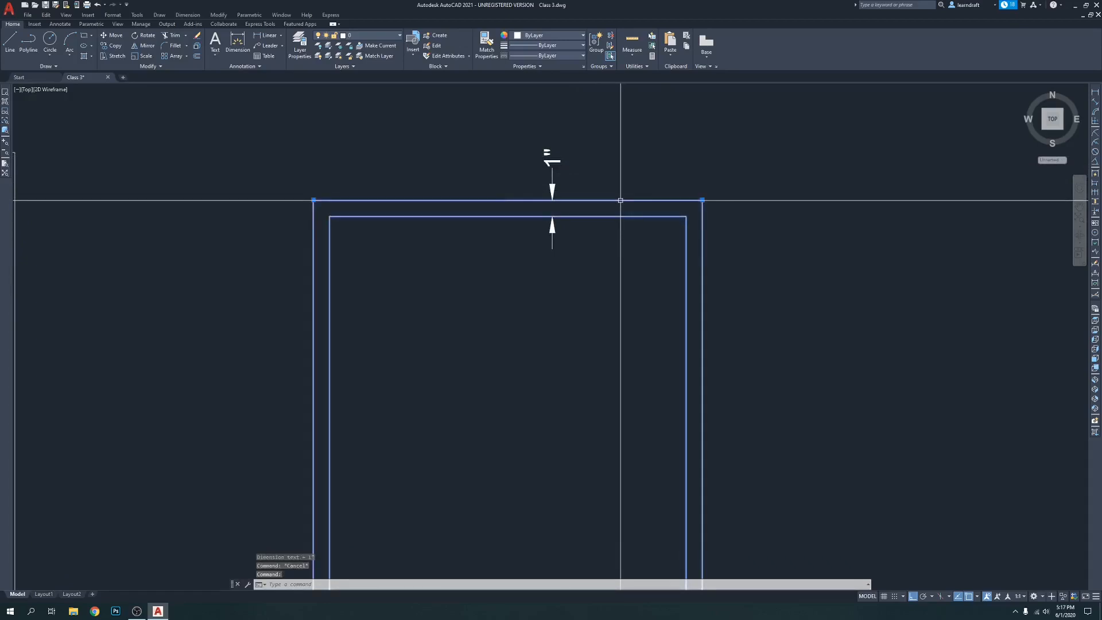
right_click(620, 200)
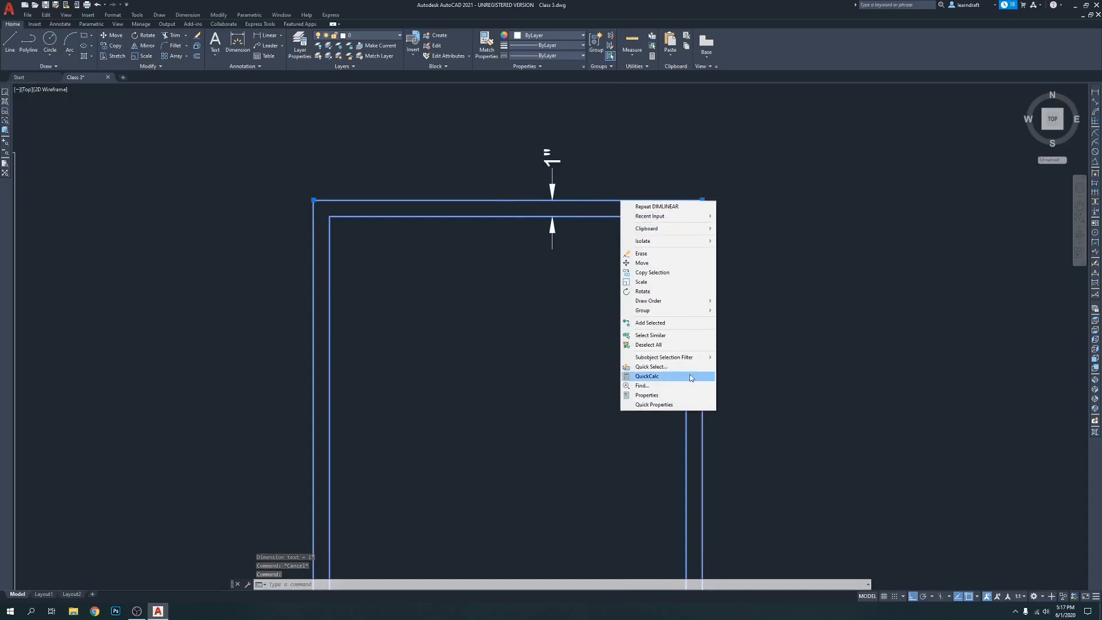
key(ctrl+1)
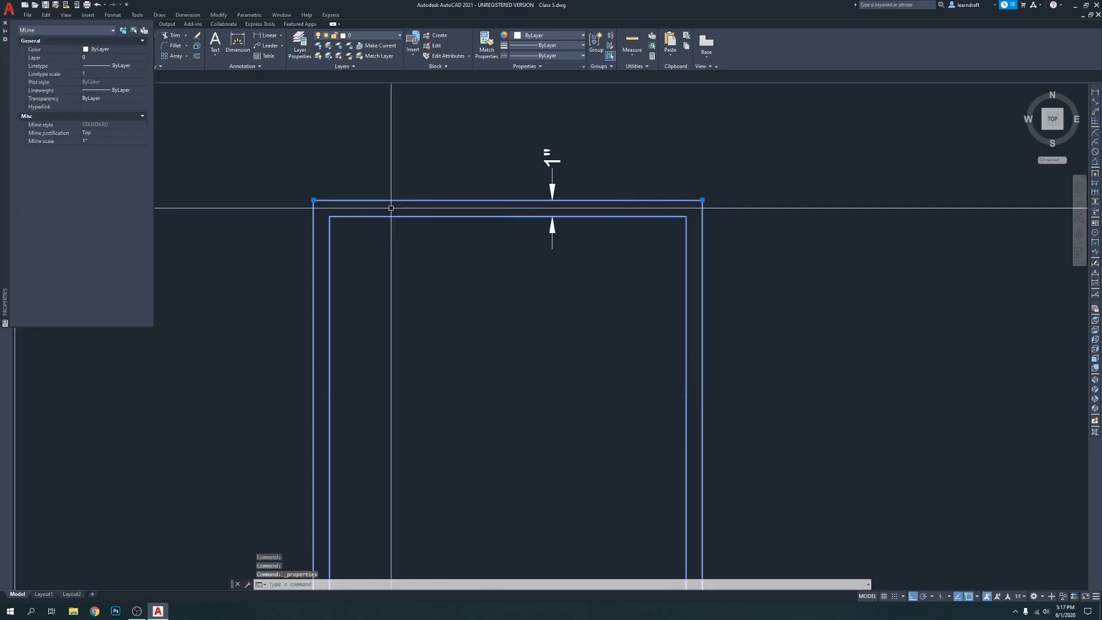
click(97, 141)
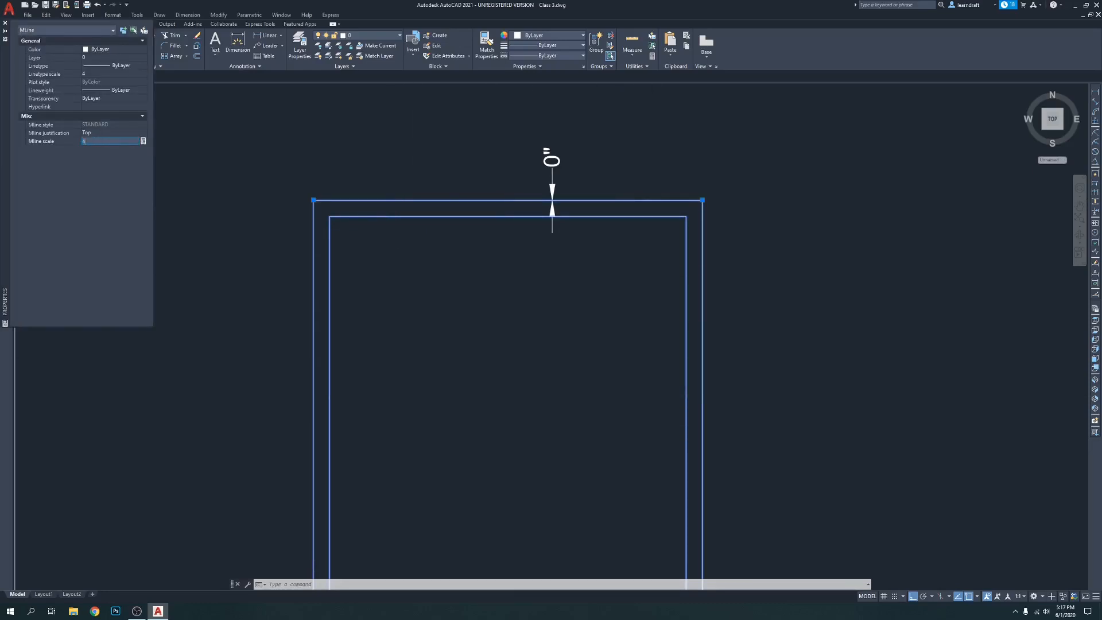
text(4")
key(Return)
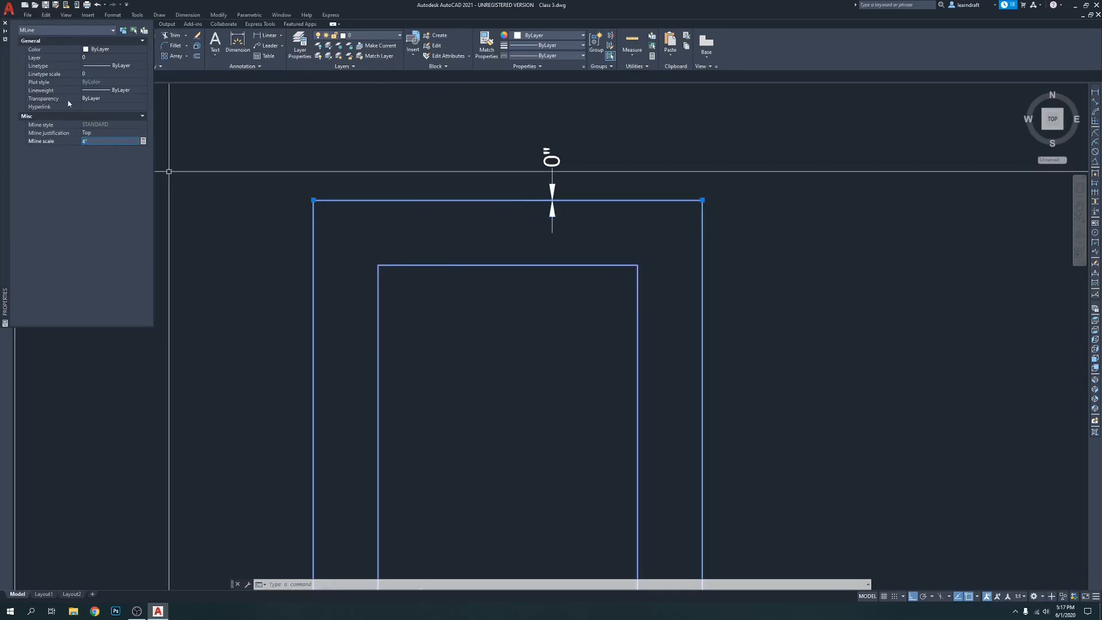
click(5, 23)
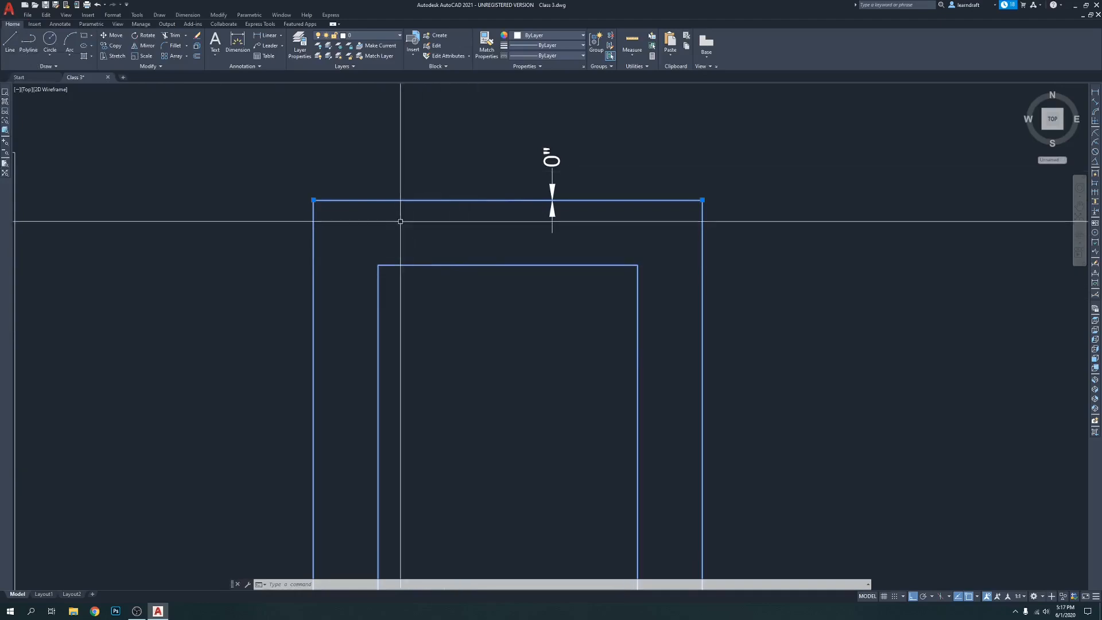
Delete the linear dimension above the multiline rectangle
scroll(408, 224, down, 2)
key(Escape)
click(499, 188)
key(Delete)
Dimension the vertical gap between the rescaled multiline rectangle's outer and inner upper edges, placing the dimension within the gap
middle_drag(574, 272, 567, 241)
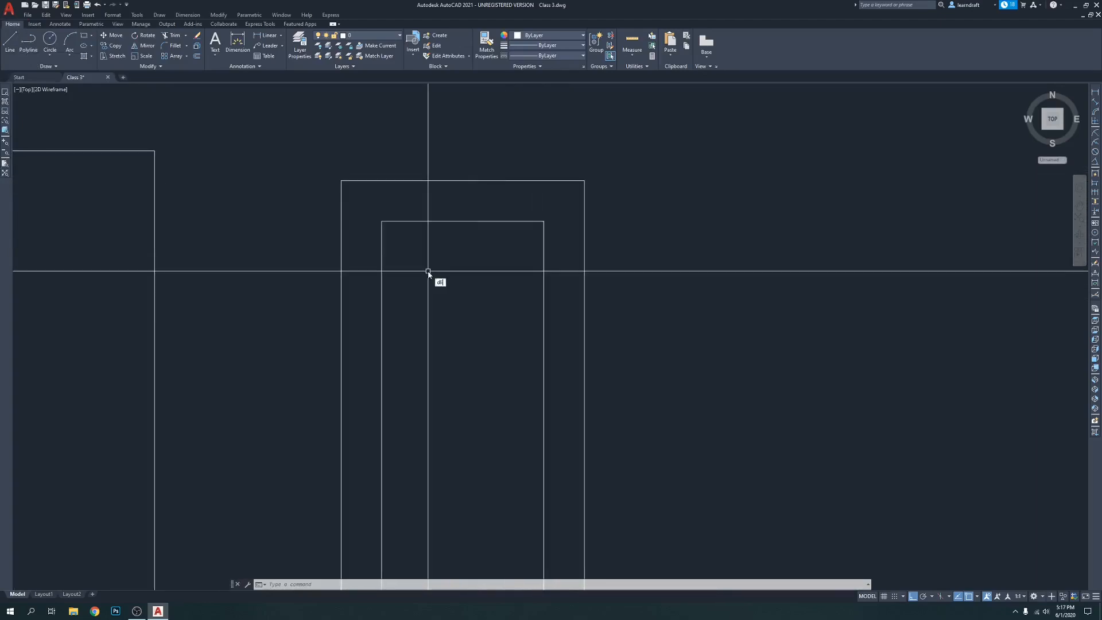
key(Return)
click(463, 221)
click(463, 180)
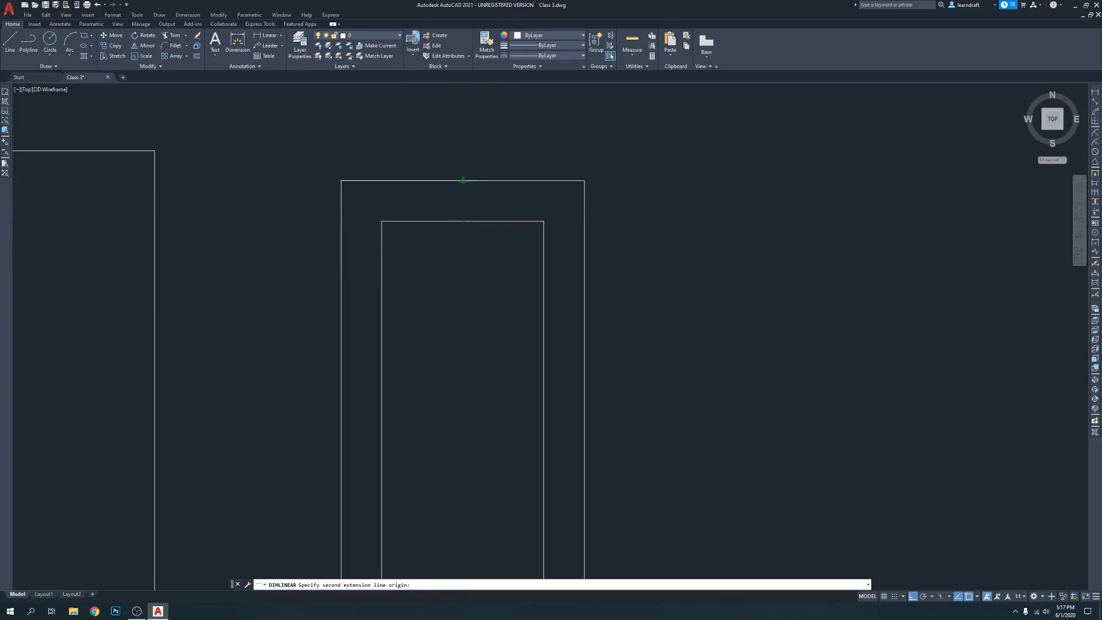
click(477, 198)
Start a multiline to the right of the dimensioned rectangle with a 3-foot segment to the right and a 3-foot segment downward
mouse_move(543, 170)
middle_down()
mouse_move(438, 146)
mouse_move(455, 135)
middle_up()
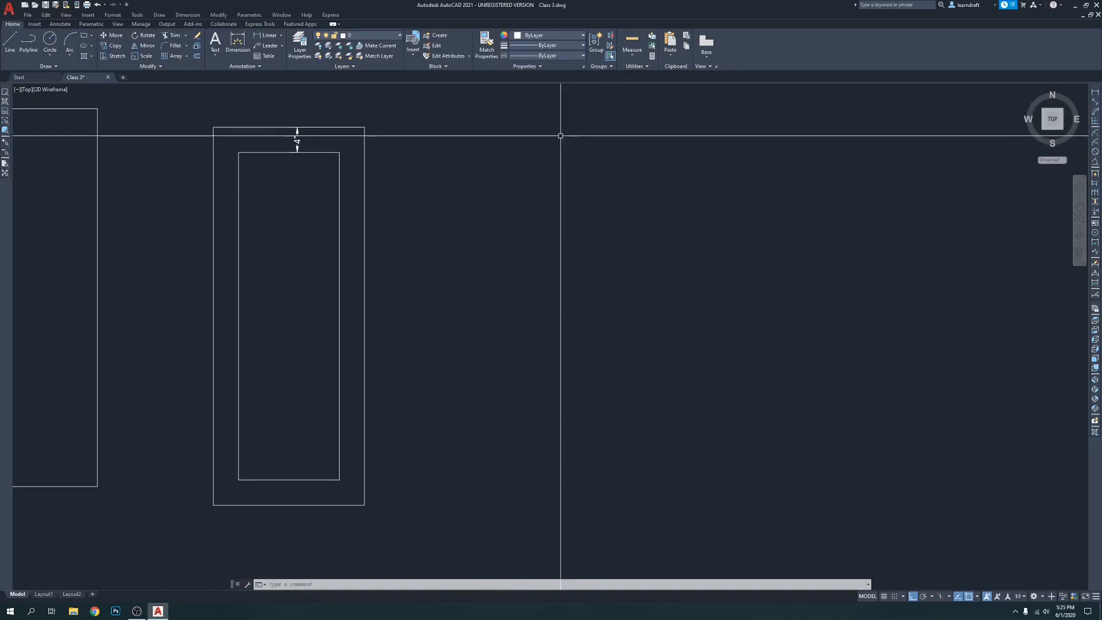
text(ml)
key(Return)
click(448, 136)
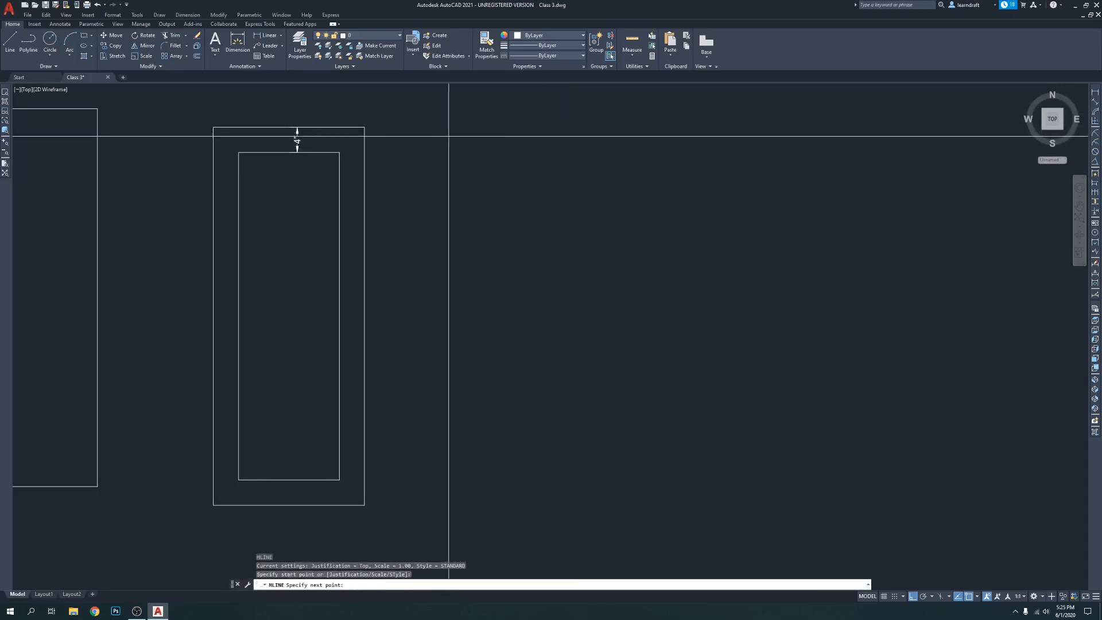
text(3)
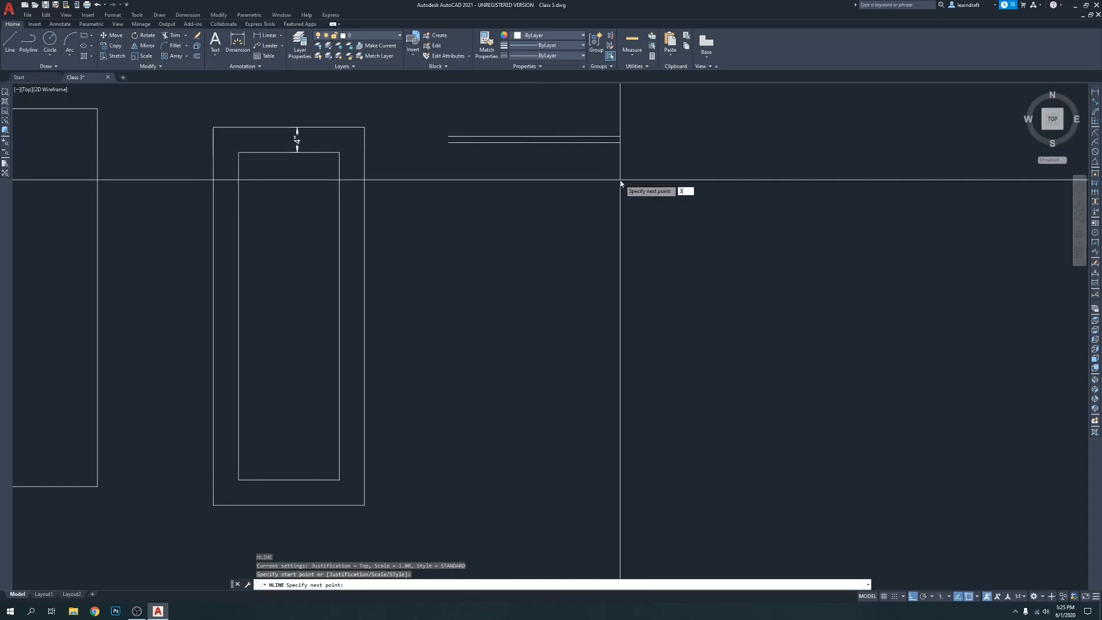
key(Return)
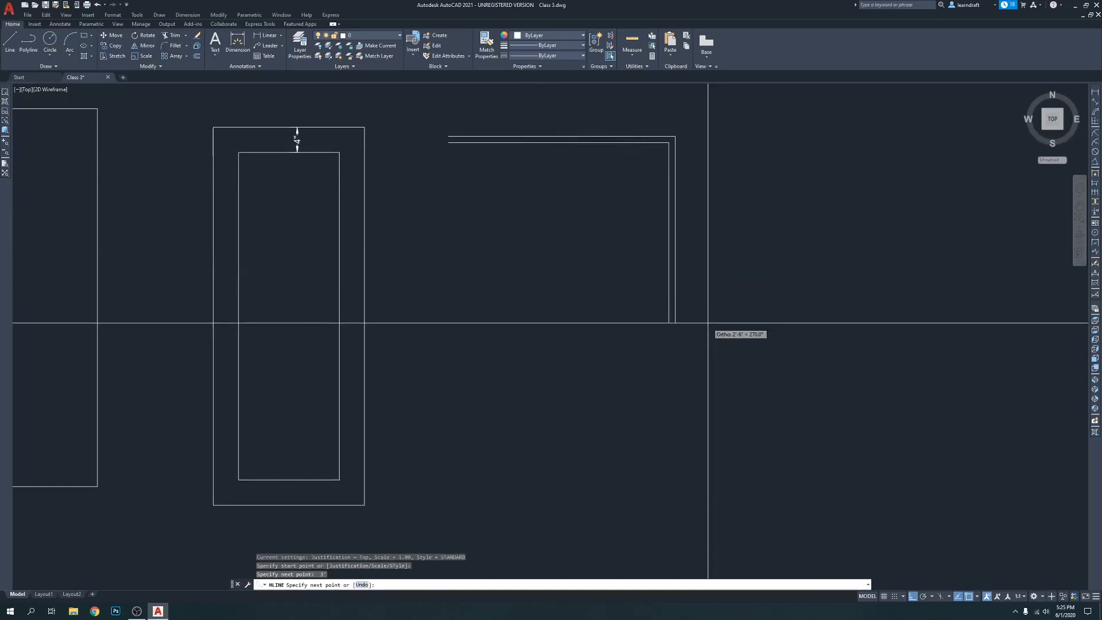
text(3)
key(Return)
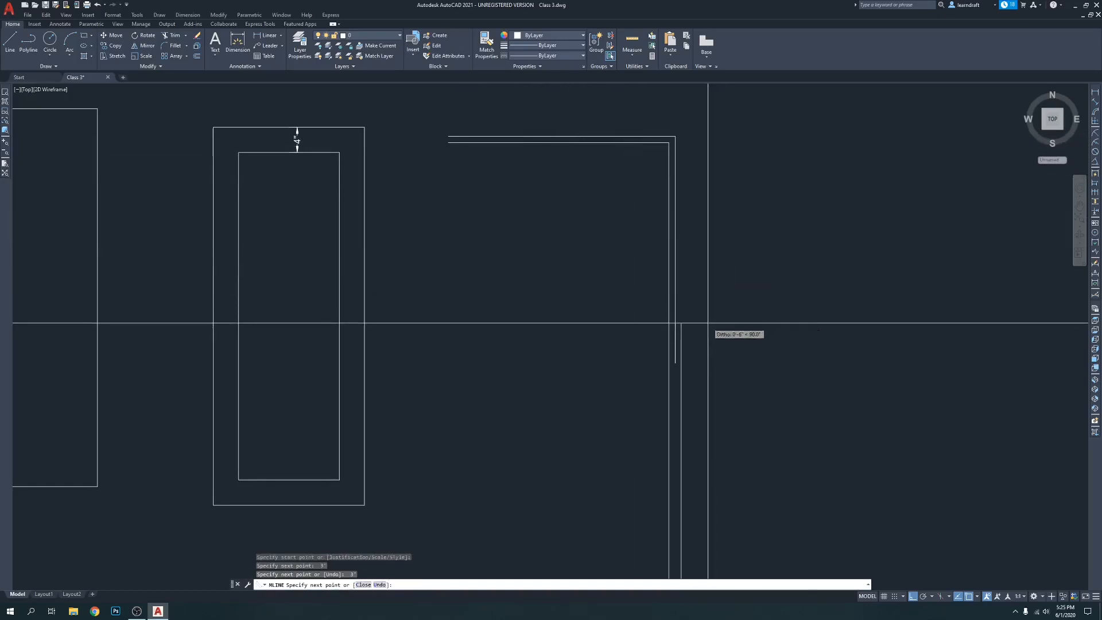
Add a 3-foot segment to the left and close the multiline into a double-line square
text(3)
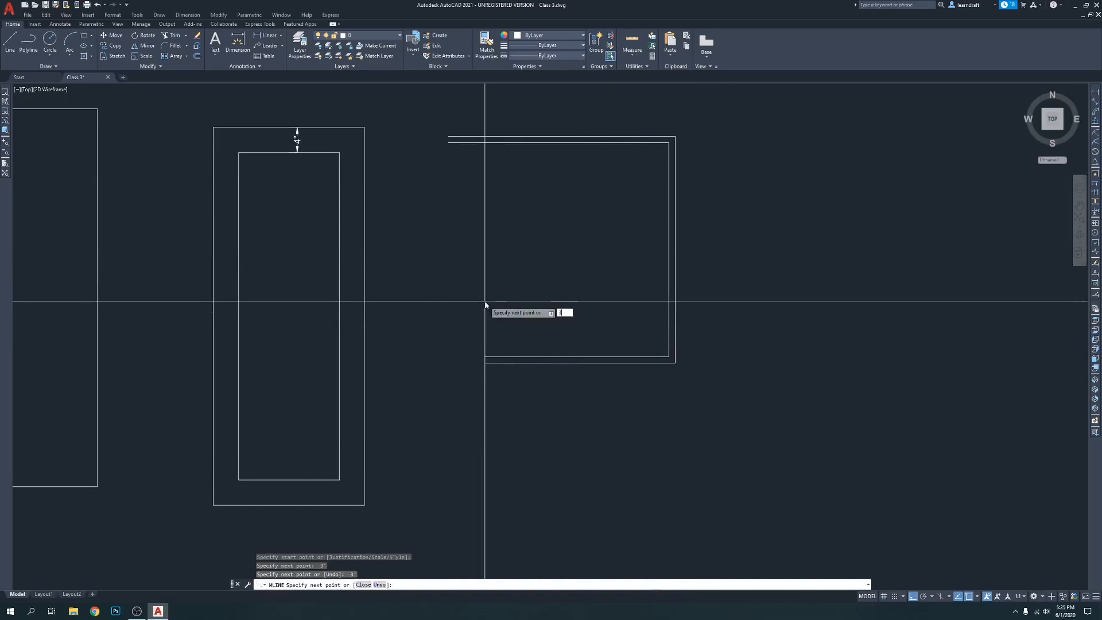
key(Return)
text(c)
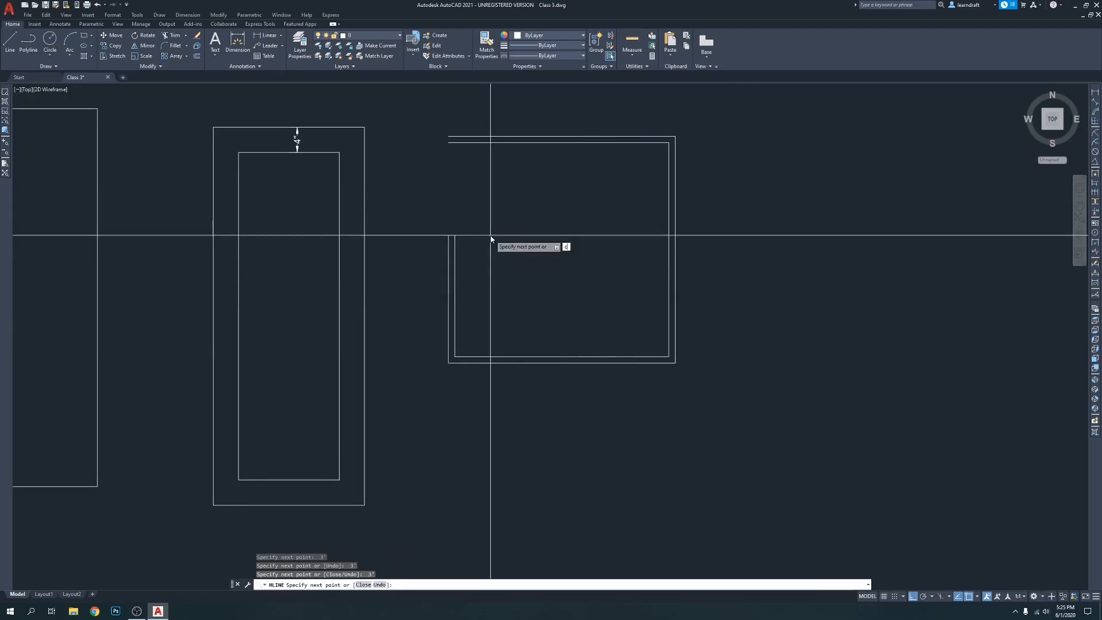
key(Return)
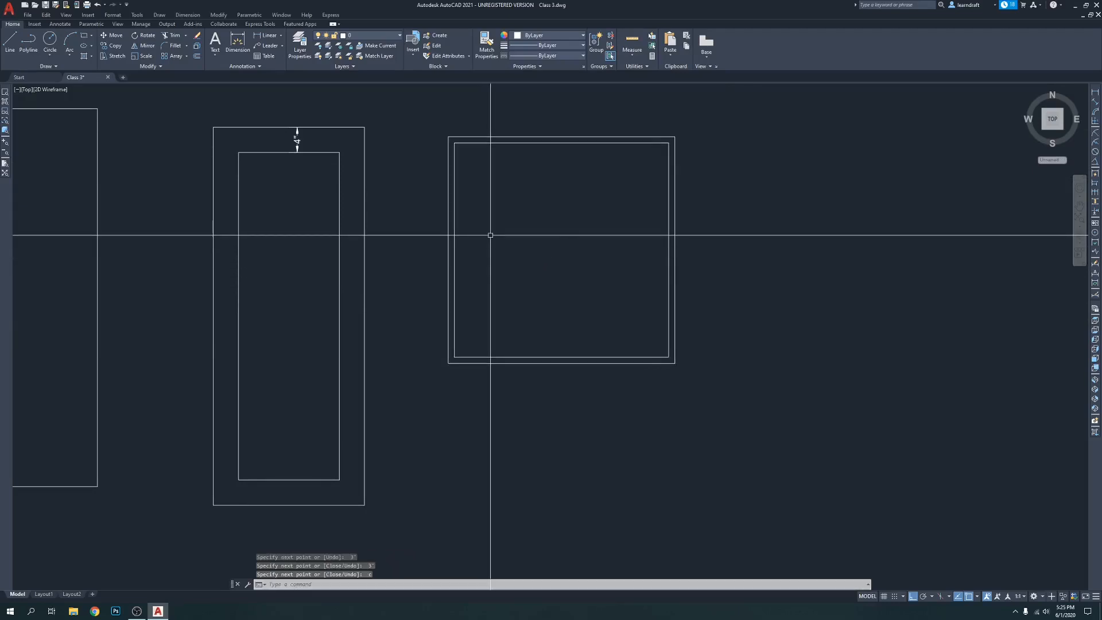
click(628, 136)
key(Escape)
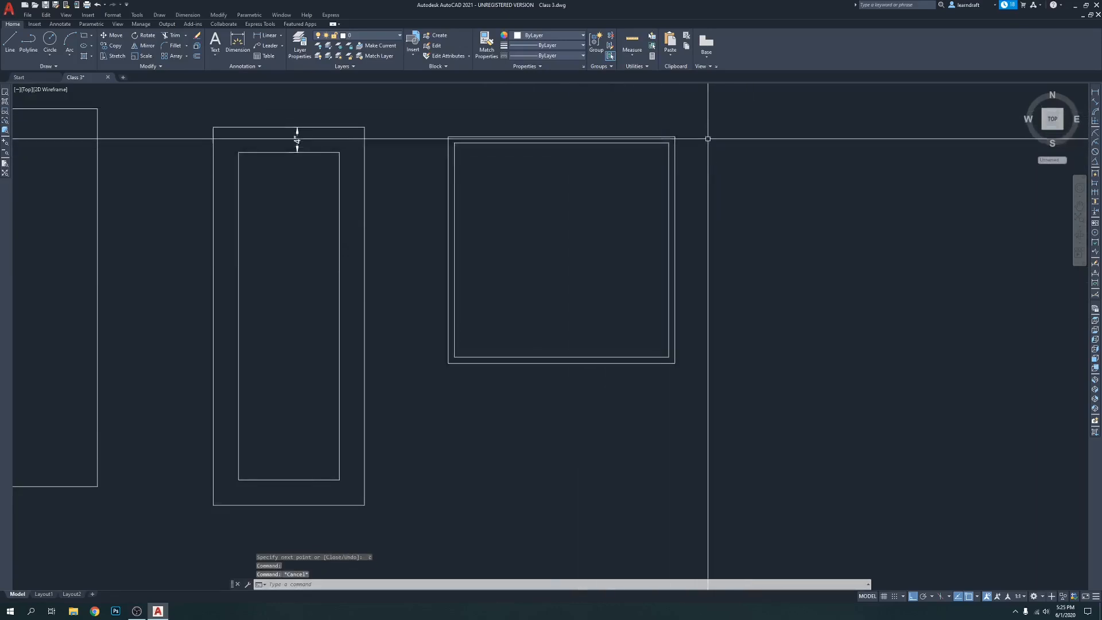
Set the multiline scale of the 3-foot double-line square to 2.75 in its properties
scroll(704, 133, up, 2)
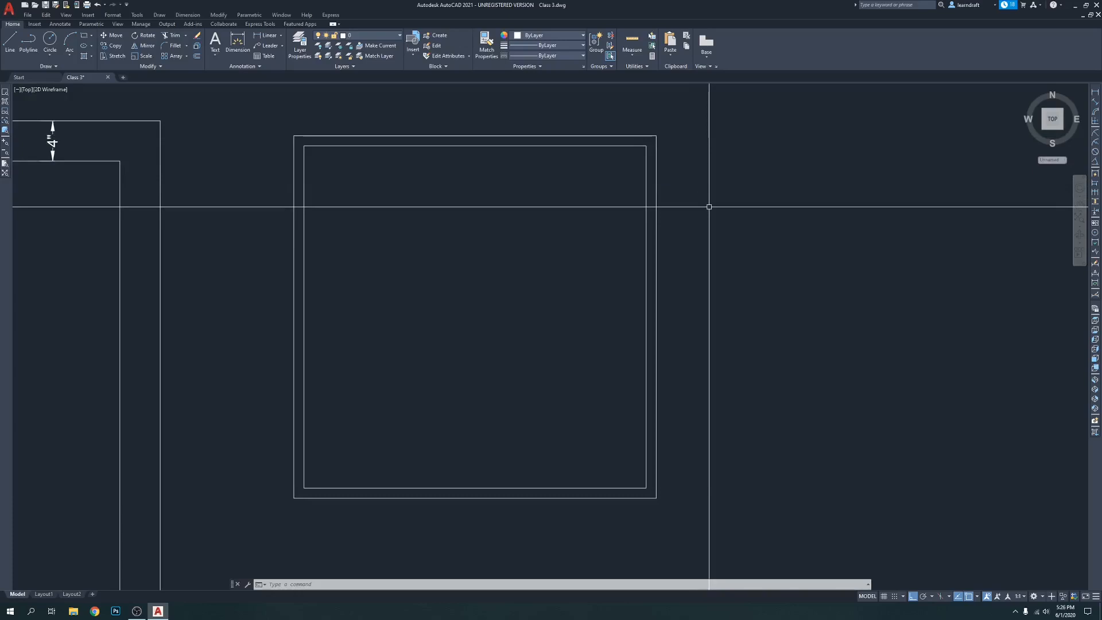
click(637, 147)
right_click(636, 149)
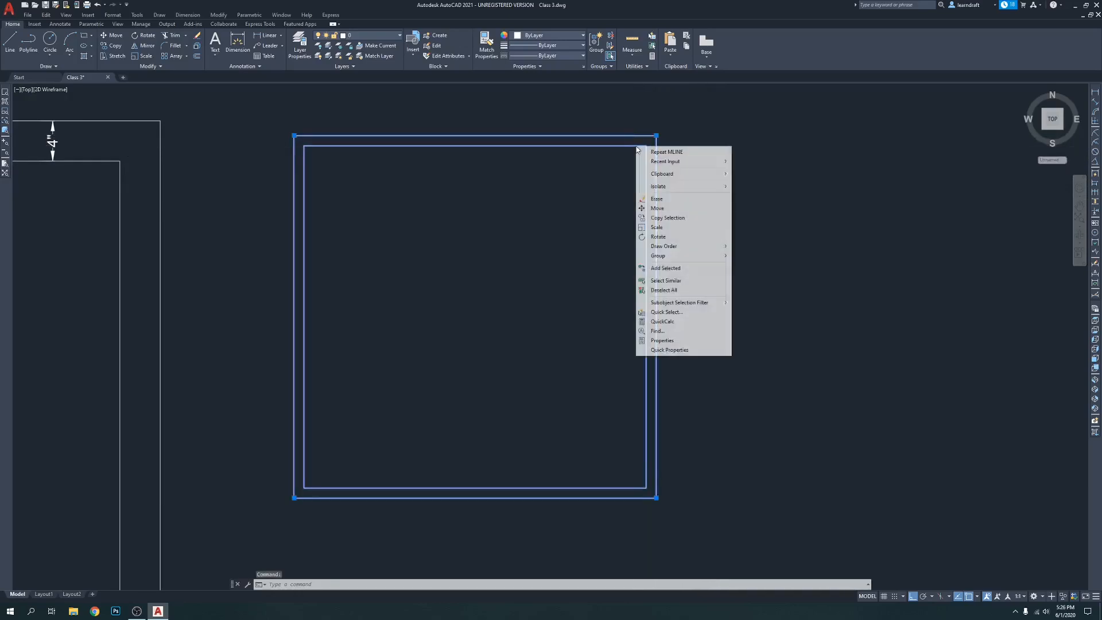
click(662, 341)
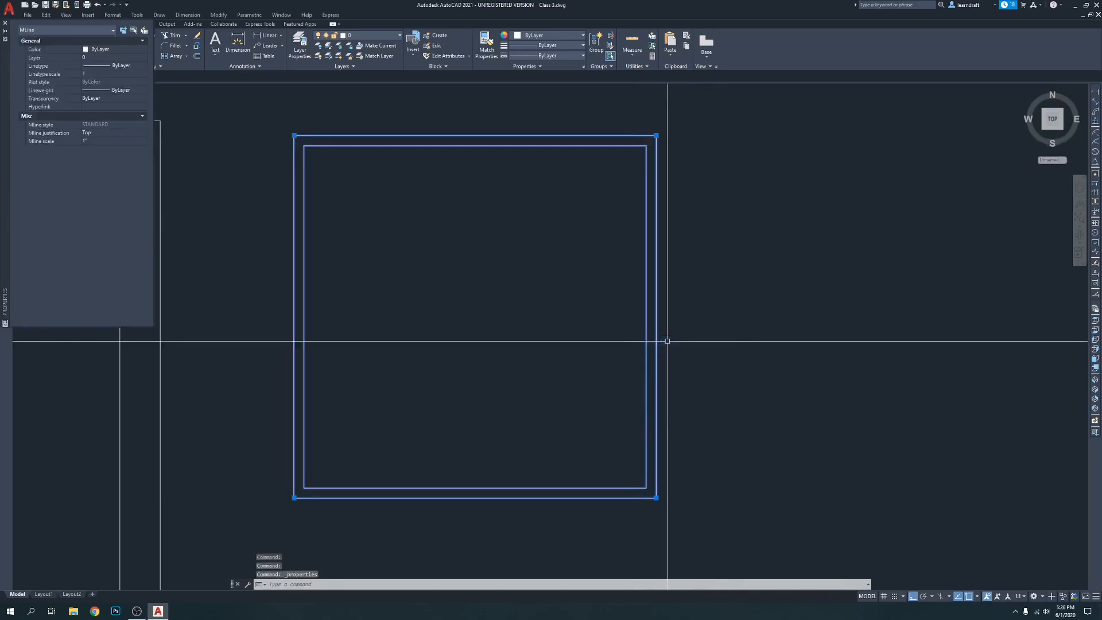
click(96, 140)
text(2.75)
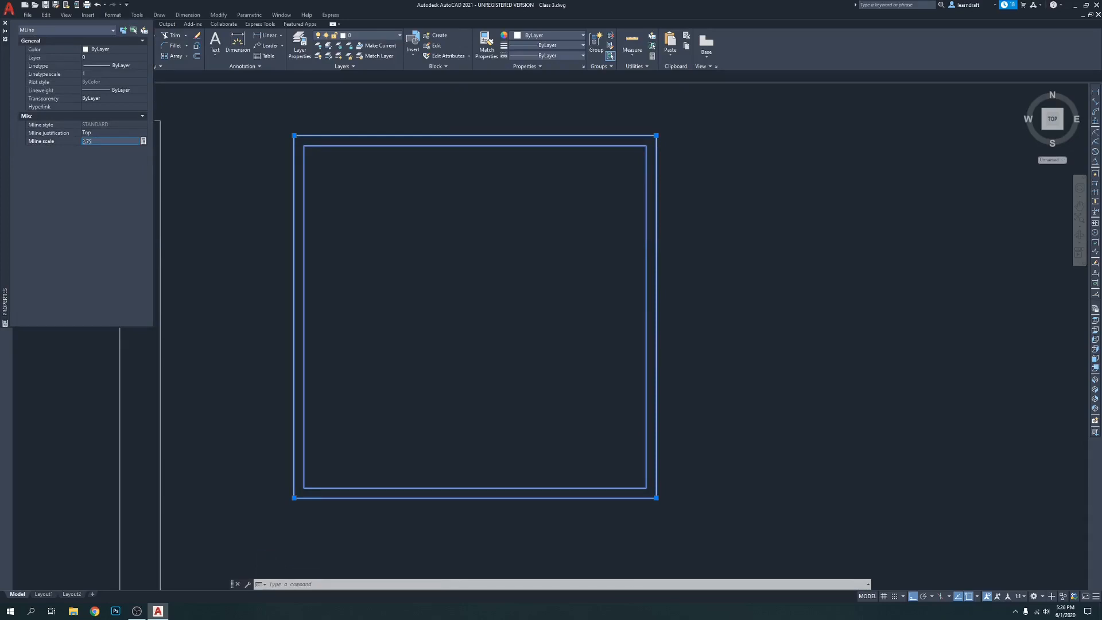
key(Return)
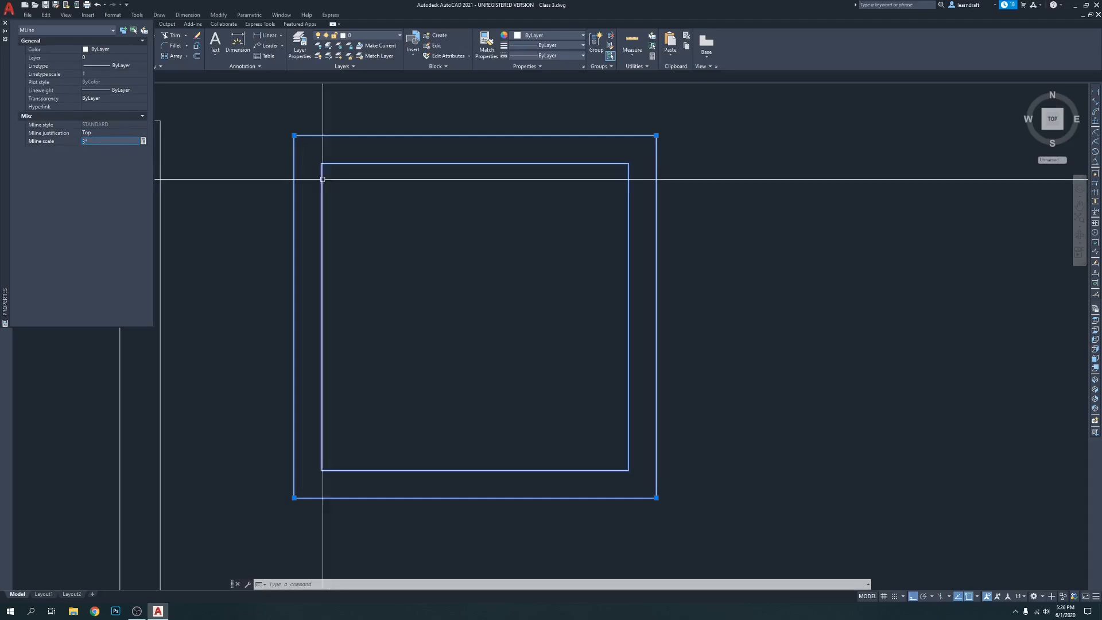
click(5, 24)
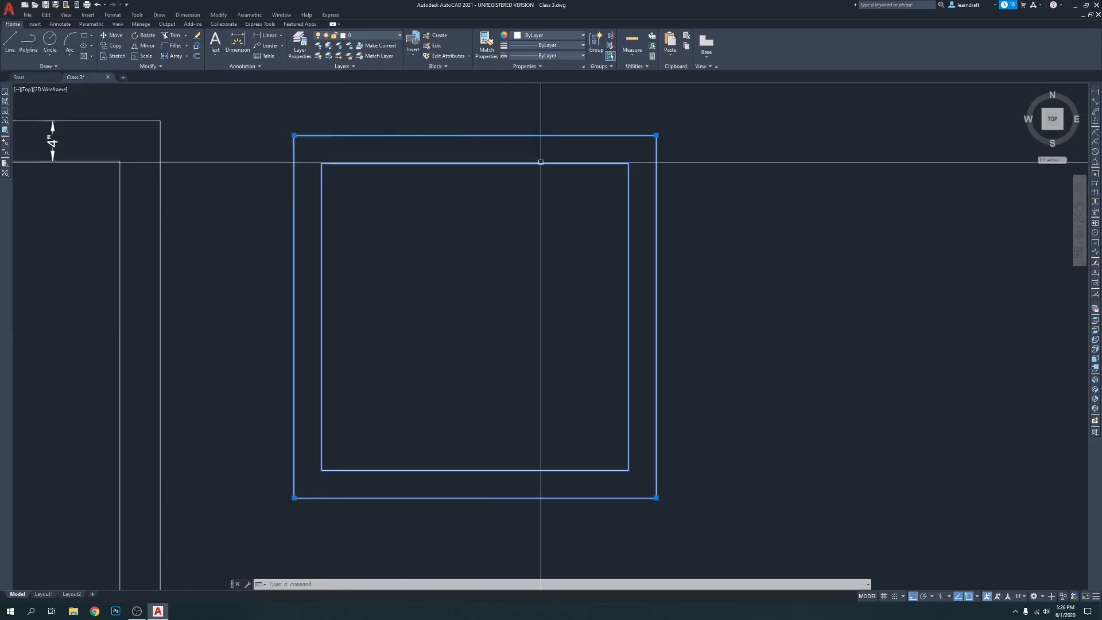
Add a vertical linear dimension between the midpoints of the double-line square's inner and outer upper edges
key(Escape)
text(dli)
key(Return)
click(473, 162)
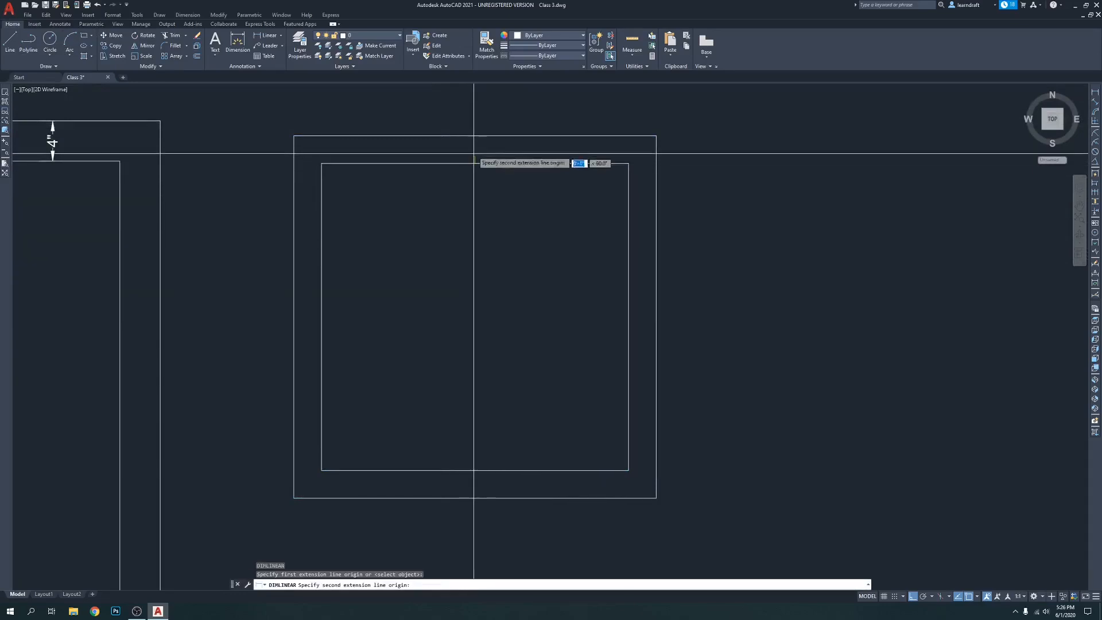
click(474, 136)
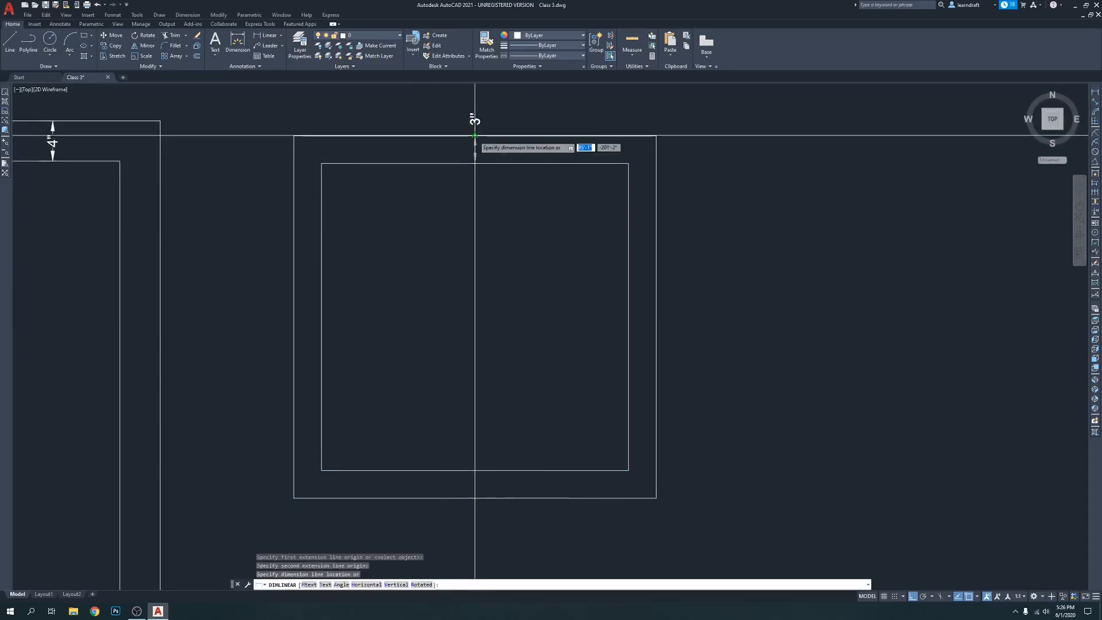
click(474, 136)
scroll(492, 177, up, 3)
scroll(504, 128, down, 1)
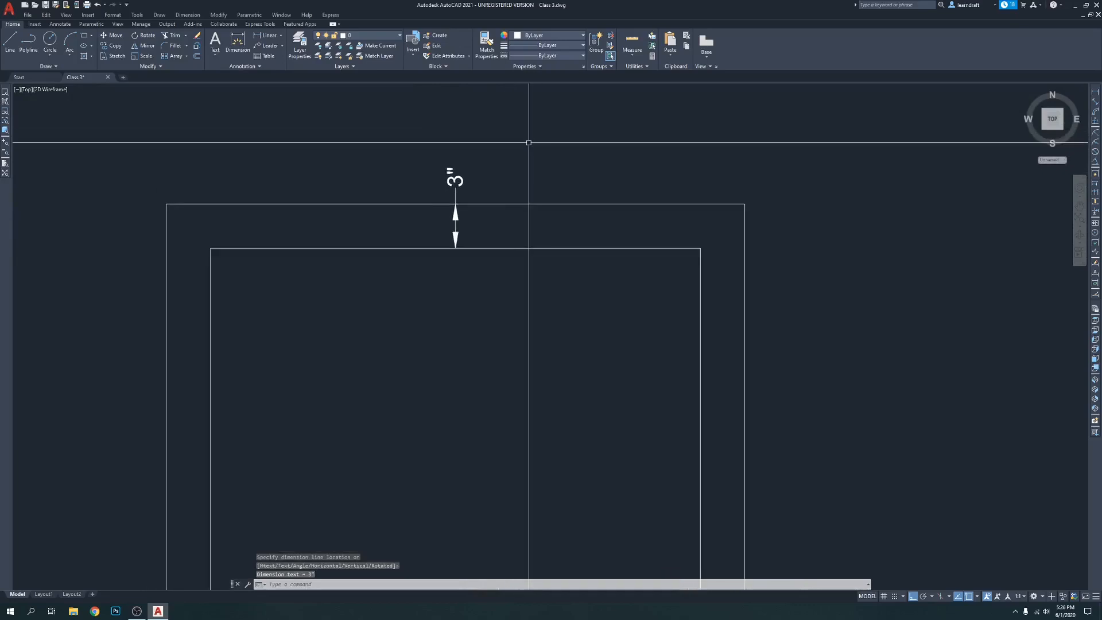
Set the 1 inch dimension style's primary units to Architectural format with a precision of 0'-0 1/8"
middle_drag(416, 157, 455, 147)
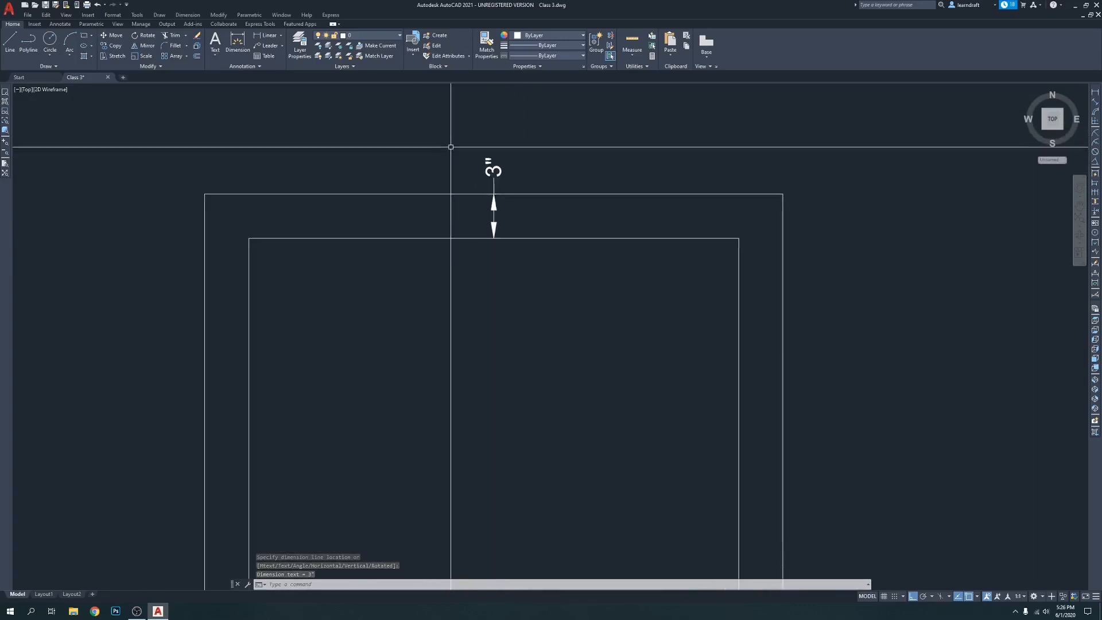
text(d)
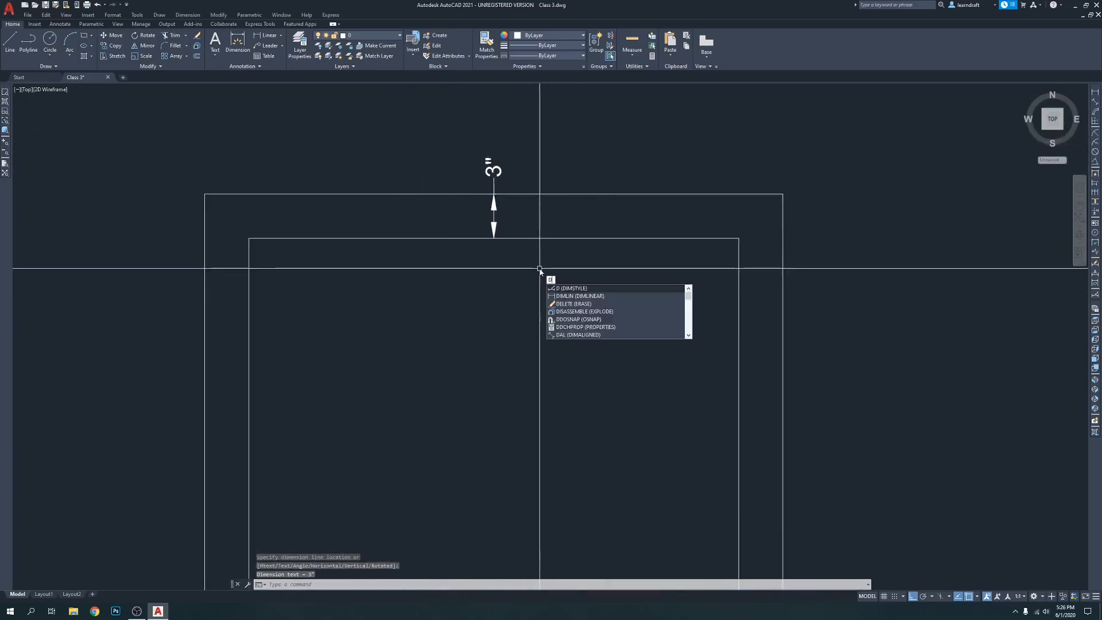
key(Return)
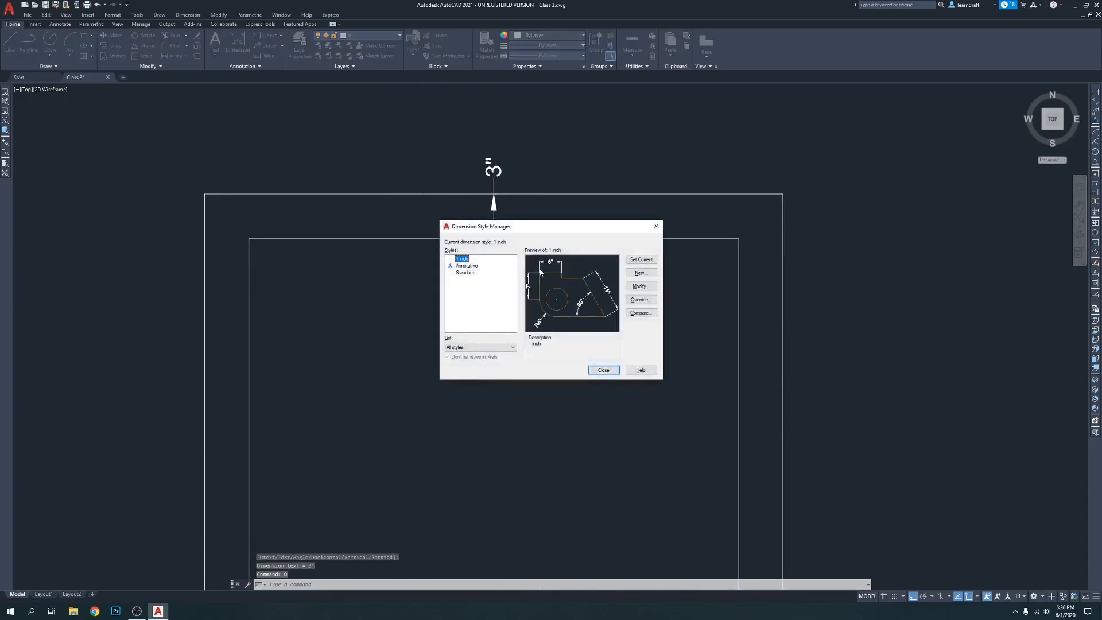
click(647, 287)
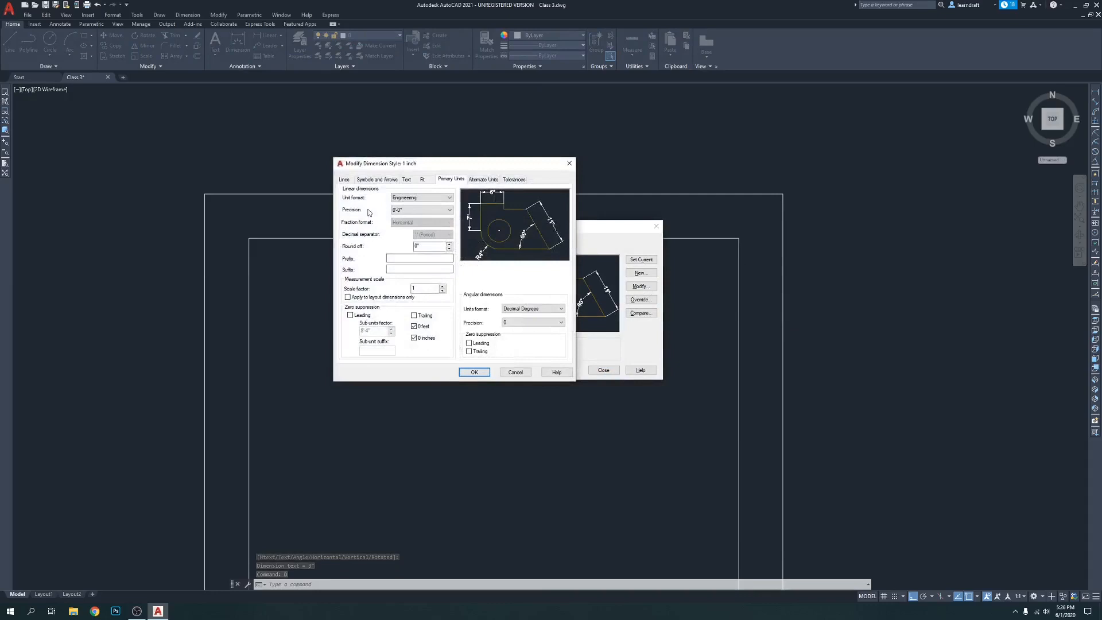
click(423, 198)
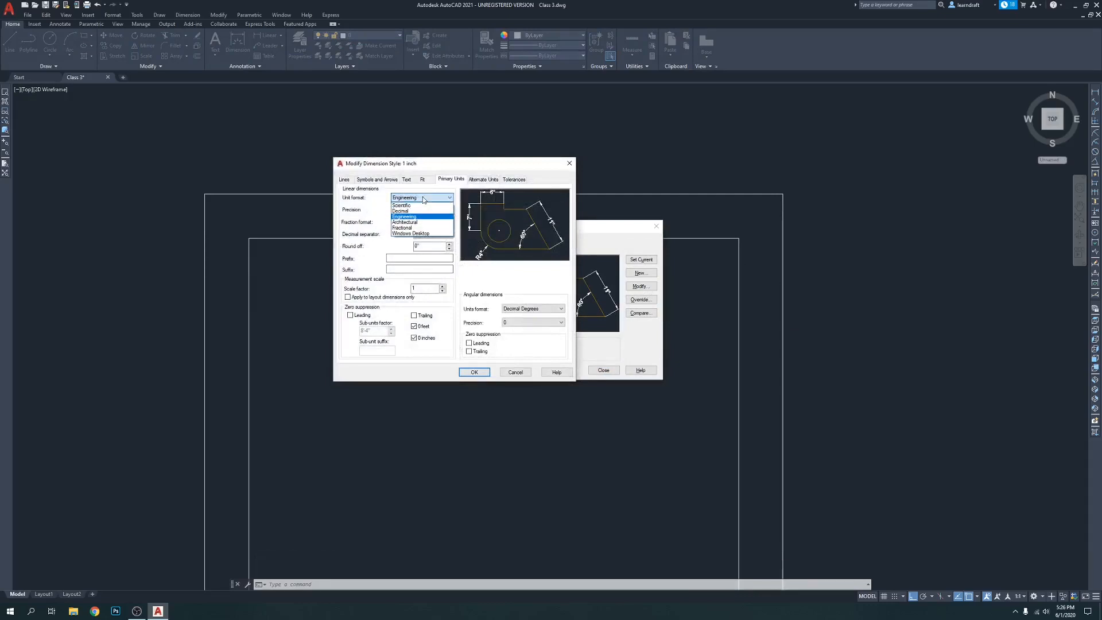
click(417, 222)
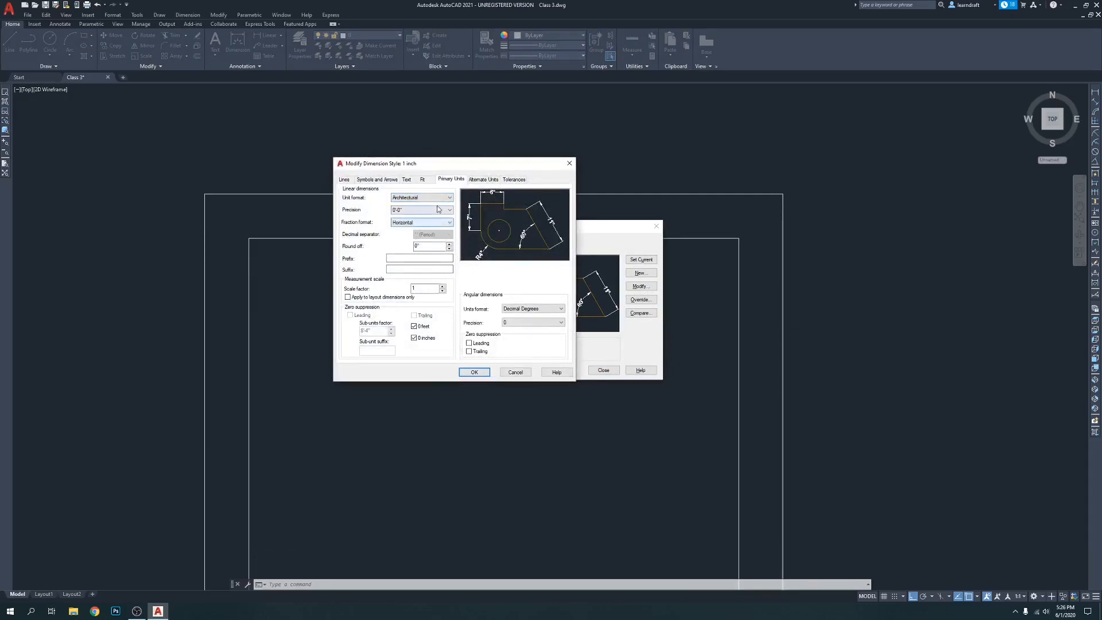
click(416, 210)
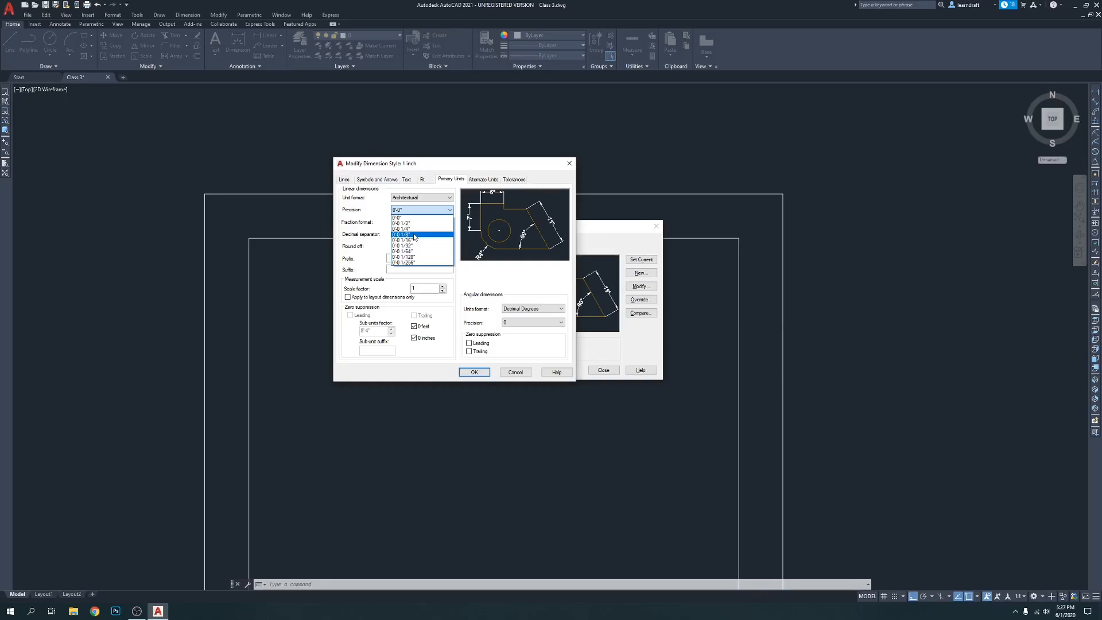
click(414, 235)
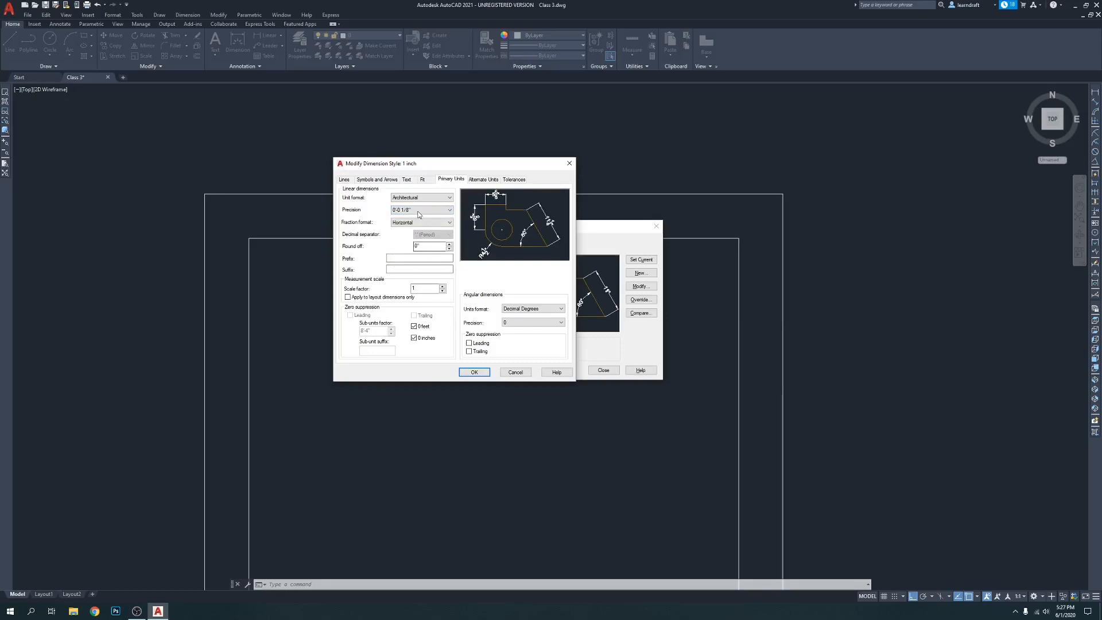
click(475, 371)
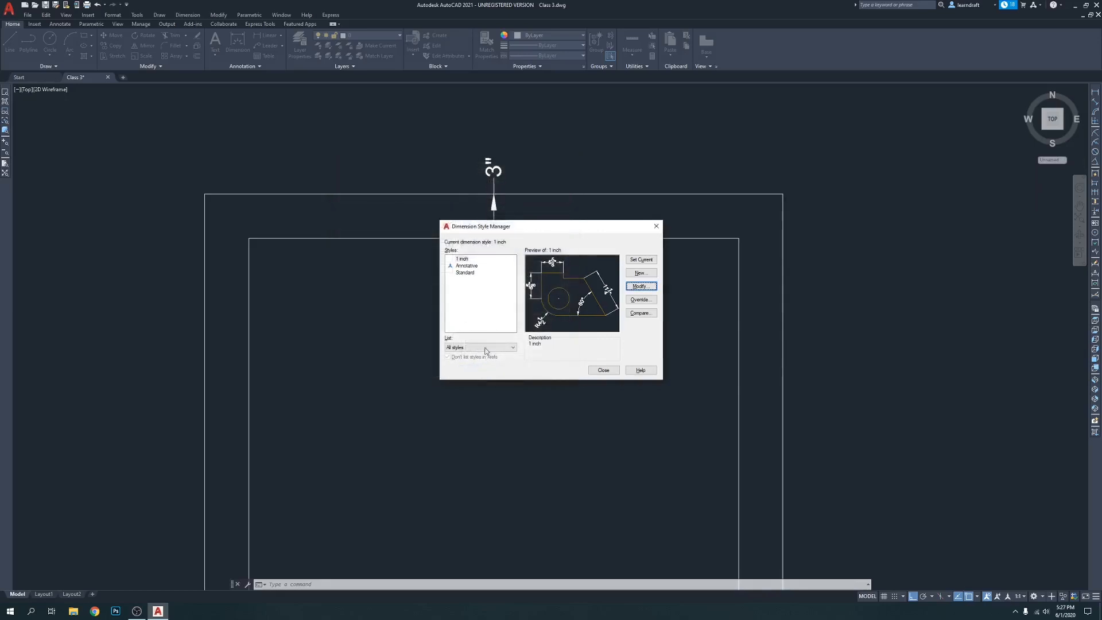
click(603, 371)
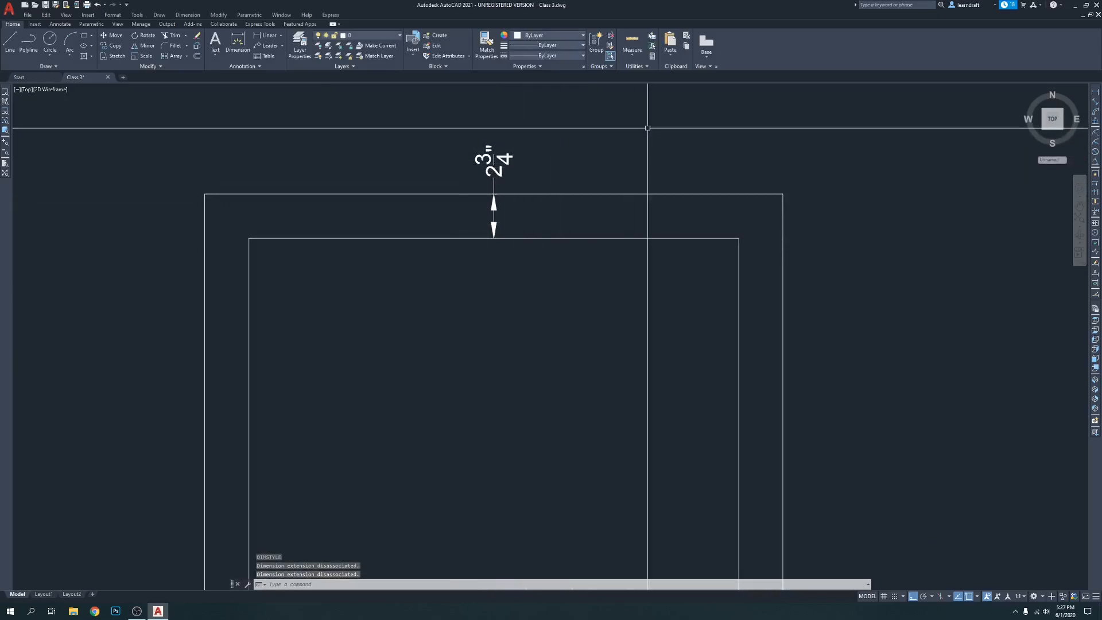
Add a vertical linear dimension along the outer right edge of the double-line square, between its outer corners
middle_drag(711, 153, 628, 130)
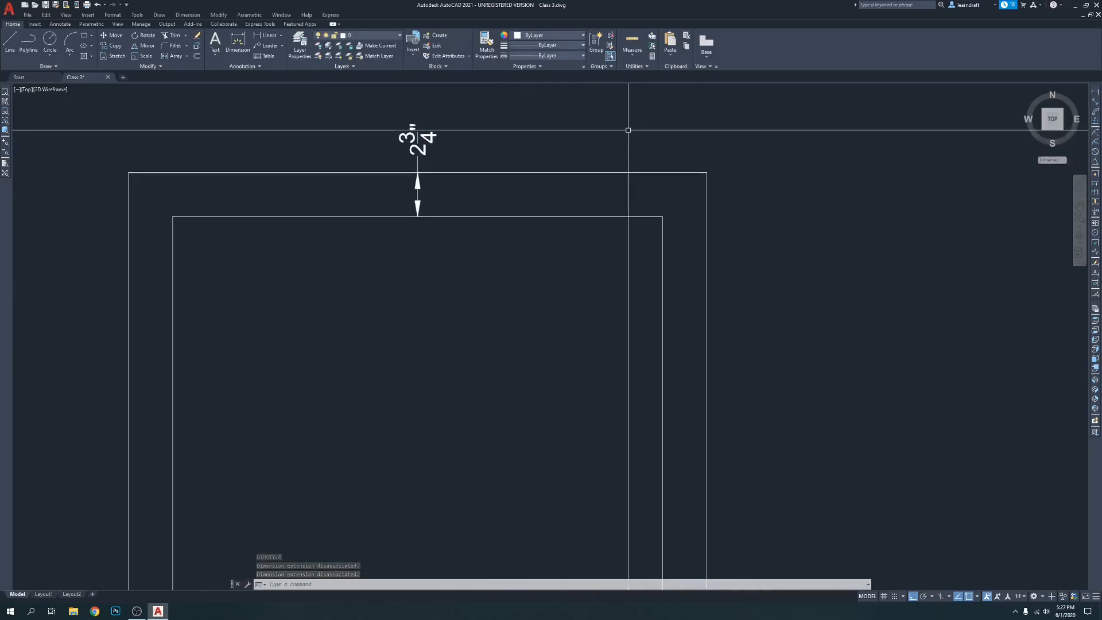
text(dli)
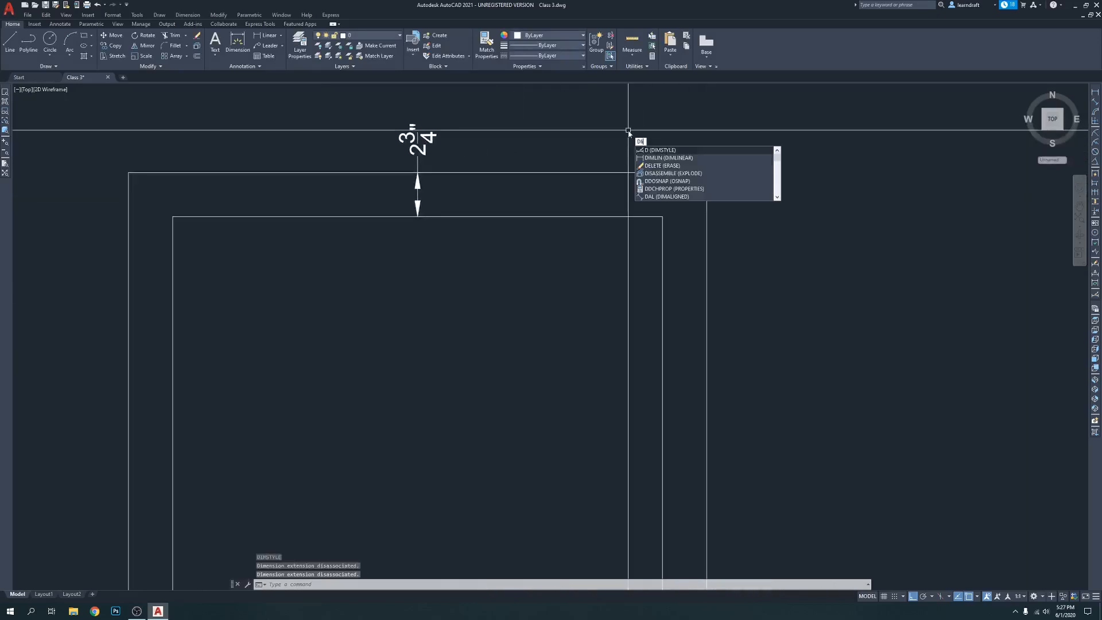
key(Return)
scroll(608, 131, down, 2)
click(650, 158)
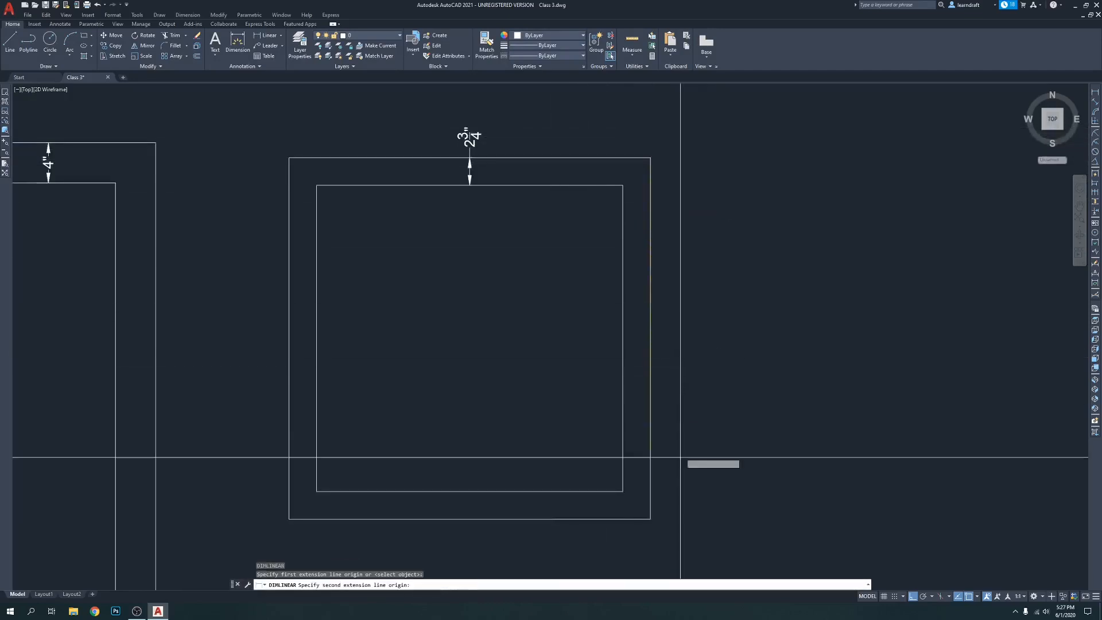
click(650, 518)
click(679, 402)
Add a vertical linear dimension for the inner right edge of the double-line square, placed inside the square
key(Return)
middle_drag(728, 401, 713, 352)
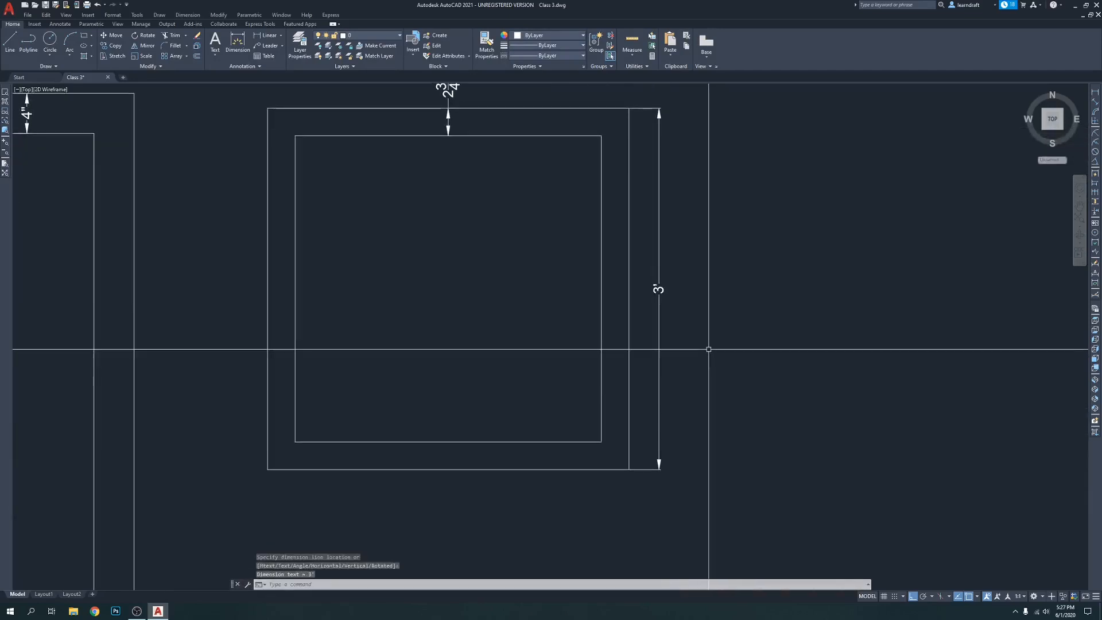
click(600, 136)
click(601, 441)
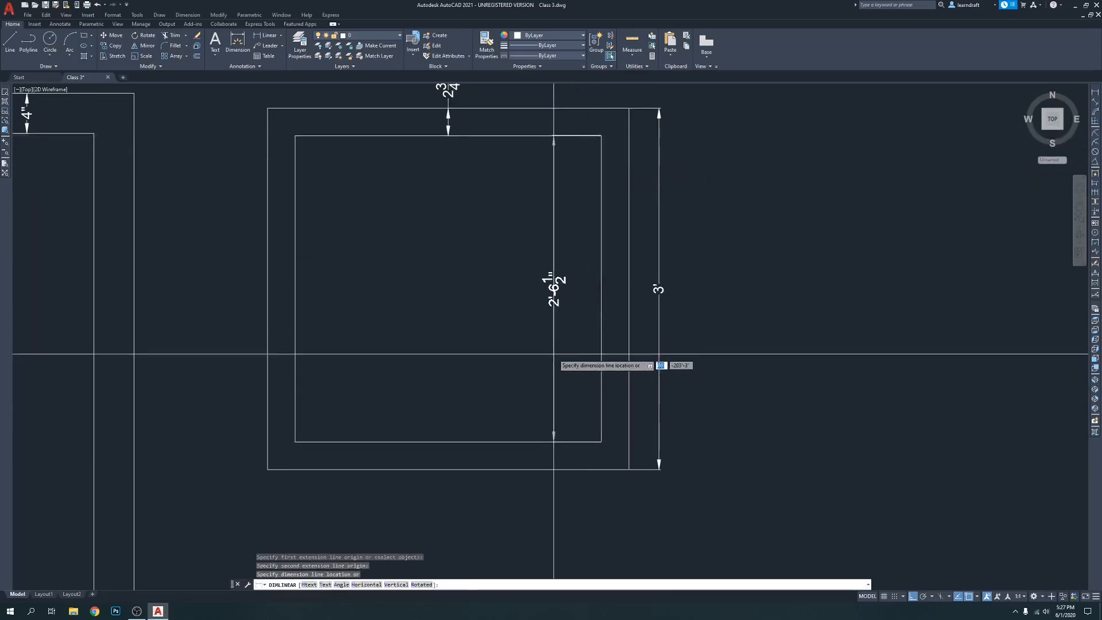
click(556, 304)
middle_drag(709, 284, 712, 304)
scroll(605, 185, down, 2)
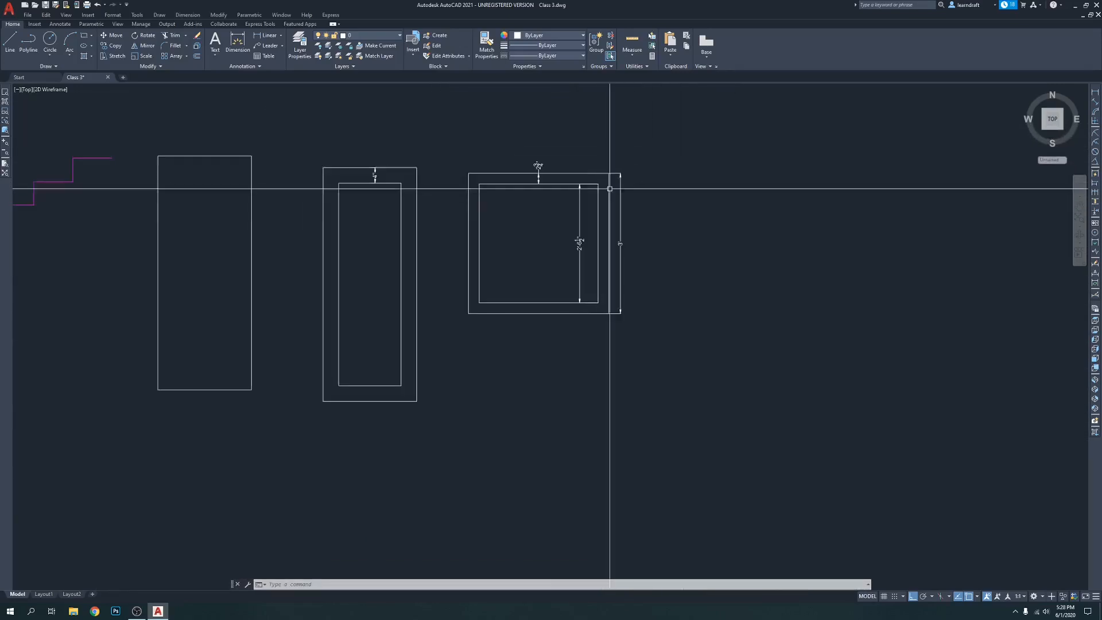
Start a multiline below the double-line square with a segment to the right, a short one downward and a long one left beneath all the shapes
scroll(487, 235, down, 1)
middle_drag(486, 234, 554, 190)
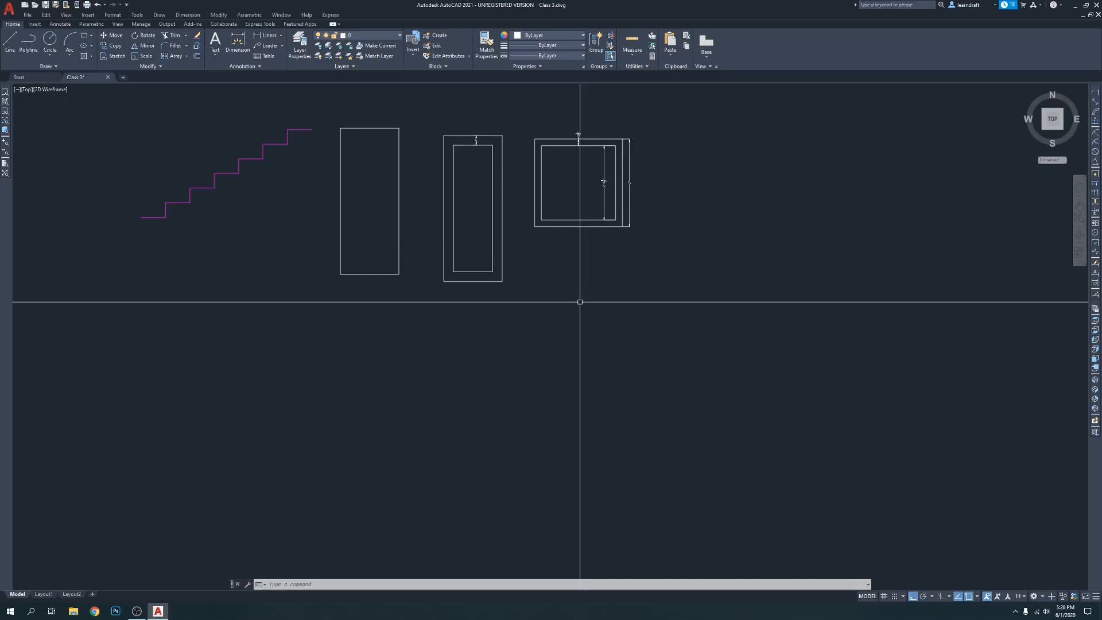
key(Return)
click(534, 261)
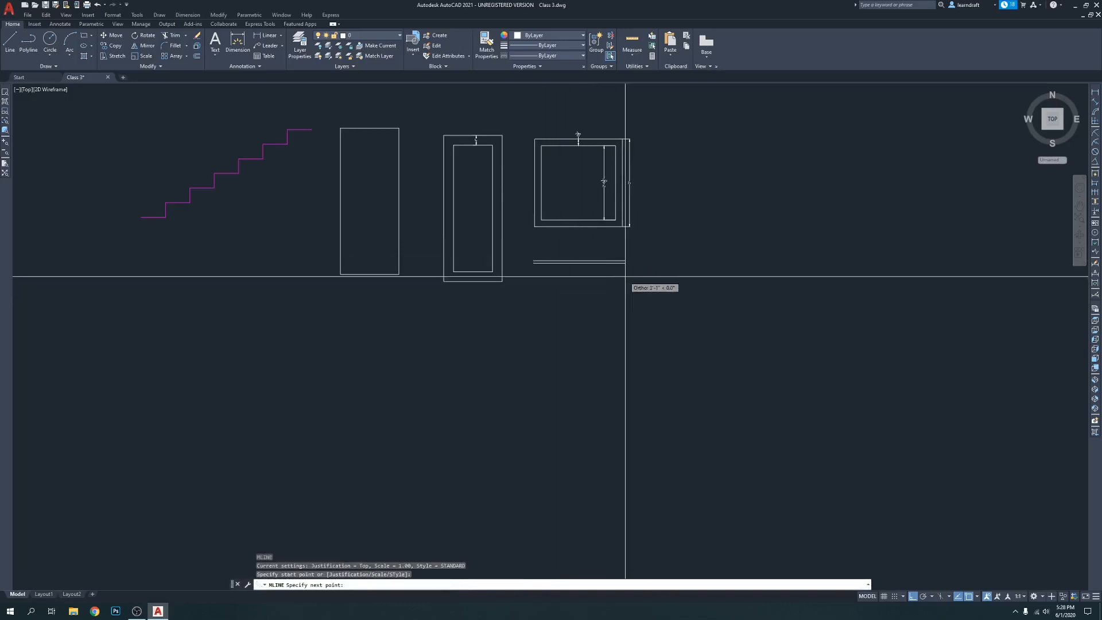
click(670, 271)
click(665, 304)
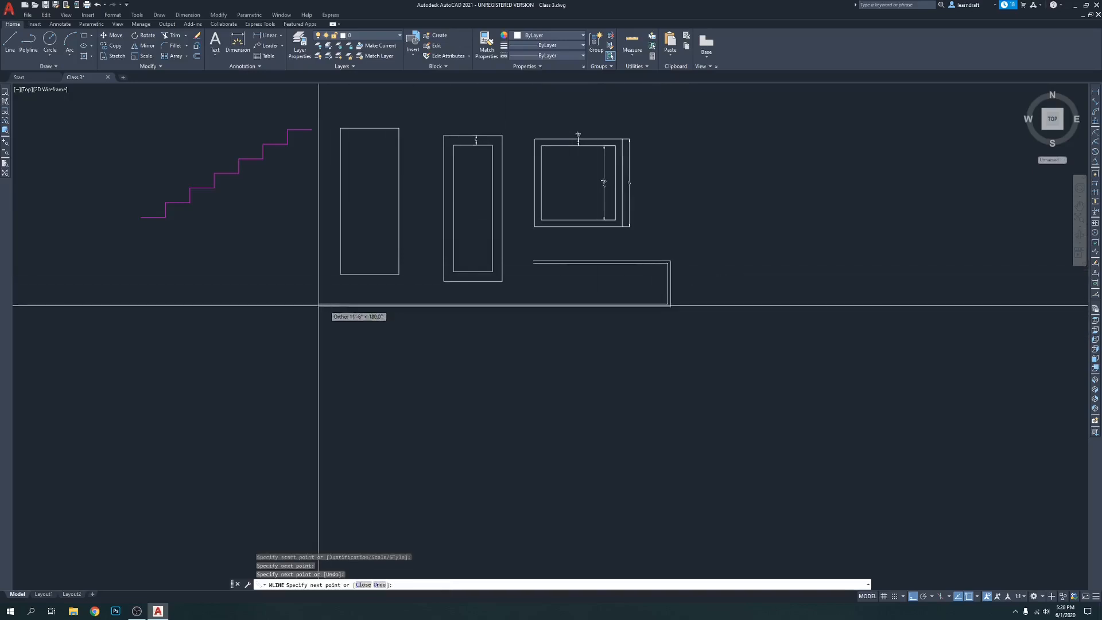
click(100, 309)
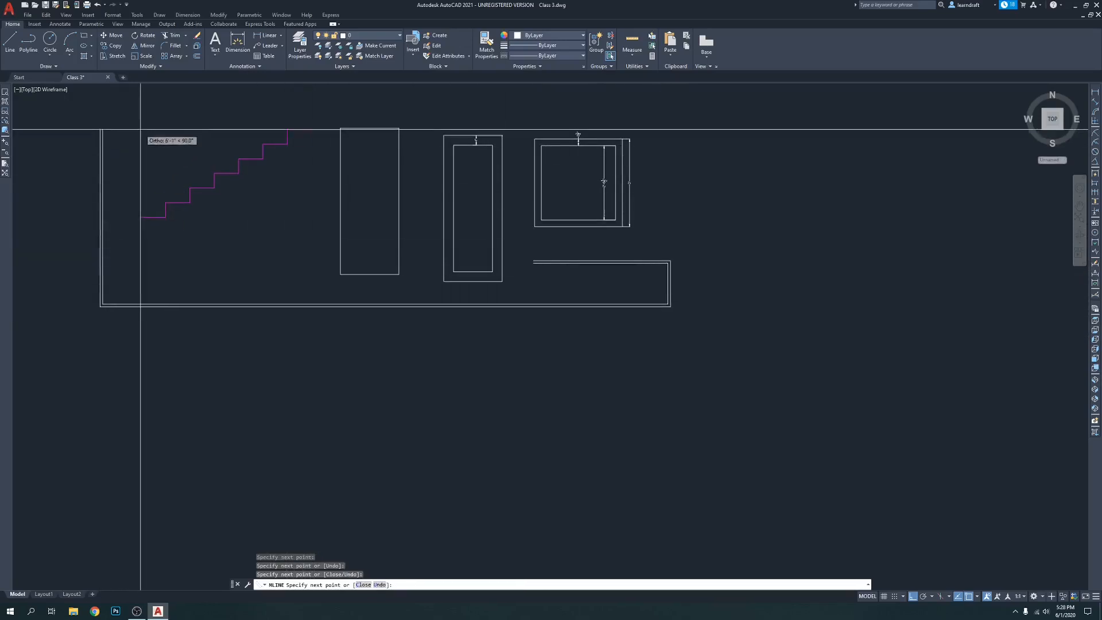
Continue the multiline up beside the stair line, across above the shapes, down and back left beneath the square, and close it
click(136, 118)
click(652, 114)
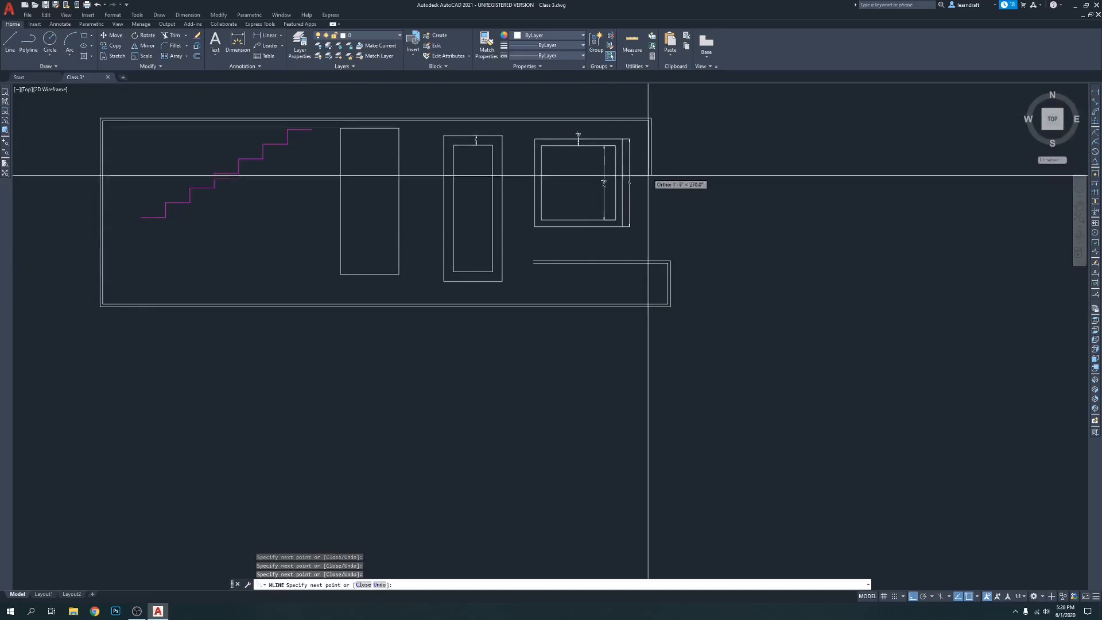
click(648, 241)
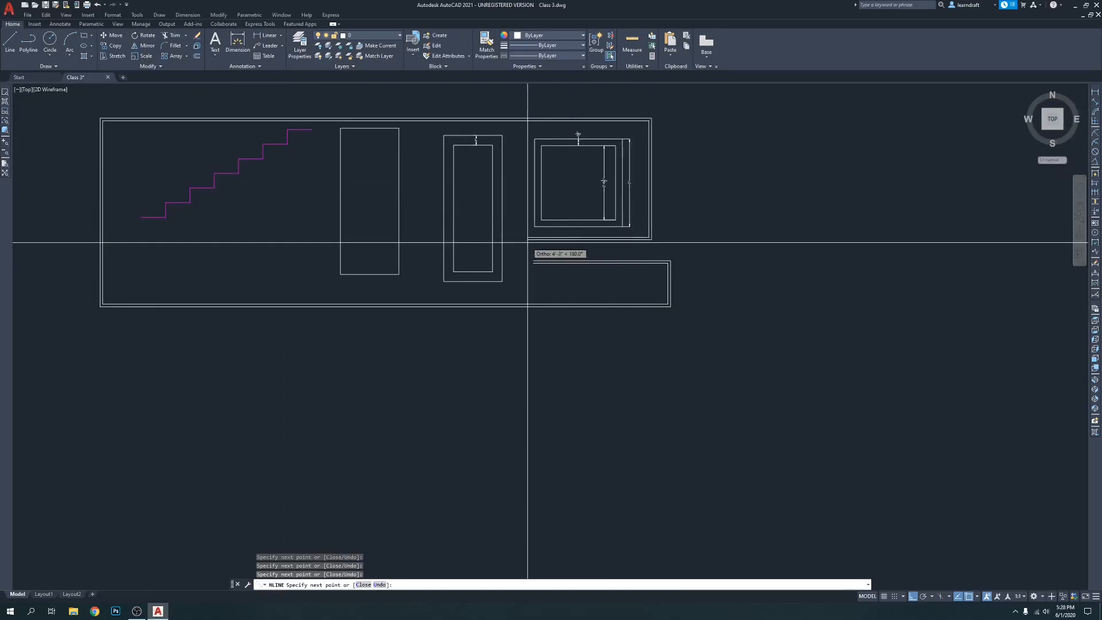
click(531, 238)
text(c)
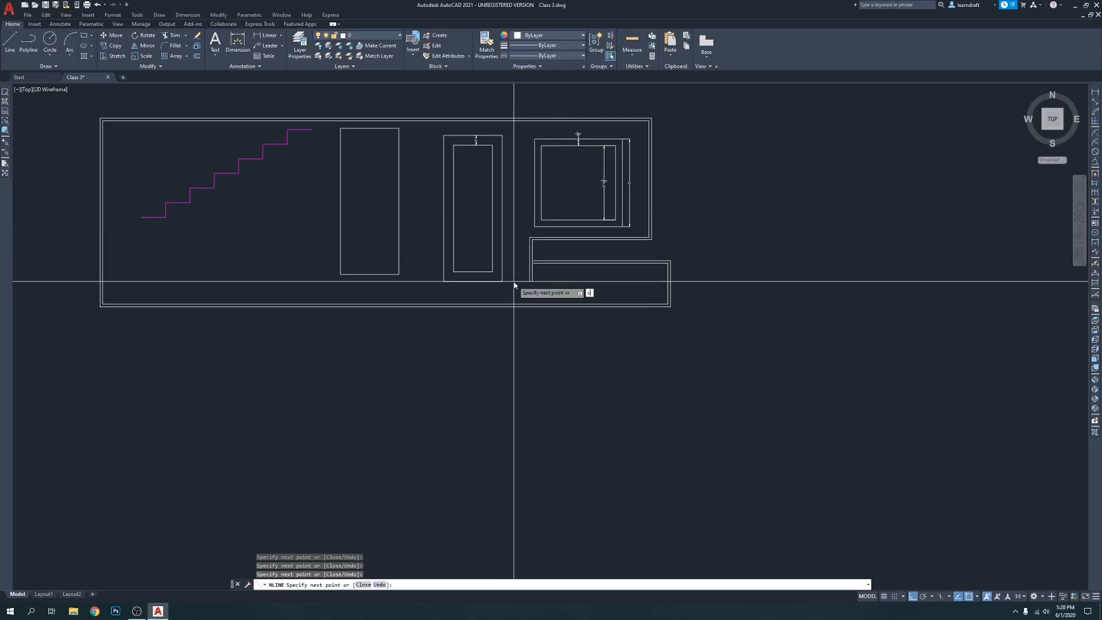
key(Return)
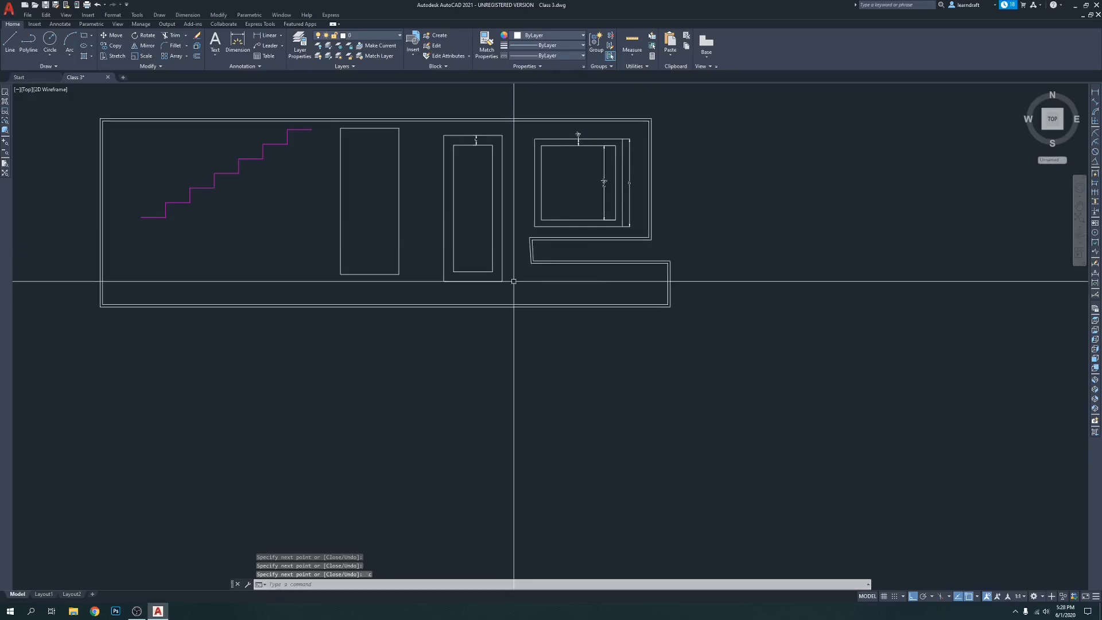
Start a polyline below the enclosing multiline with freehand orthogonal segments going up, right, down and right
scroll(599, 171, down, 4)
scroll(467, 162, up, 4)
middle_drag(357, 383, 408, 369)
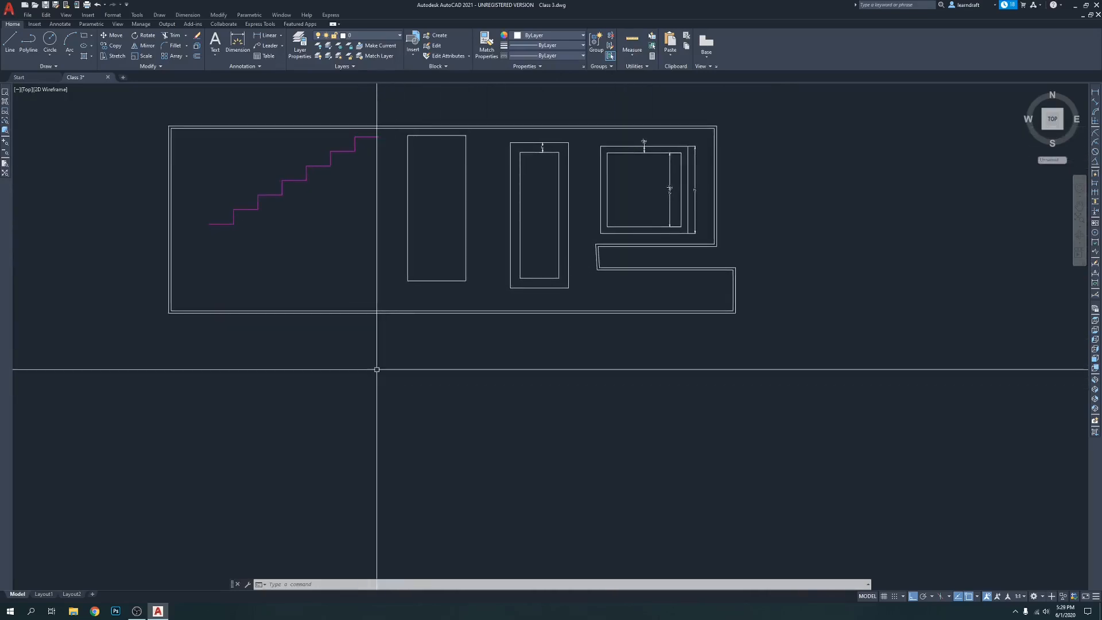
text(pl)
key(Return)
click(307, 406)
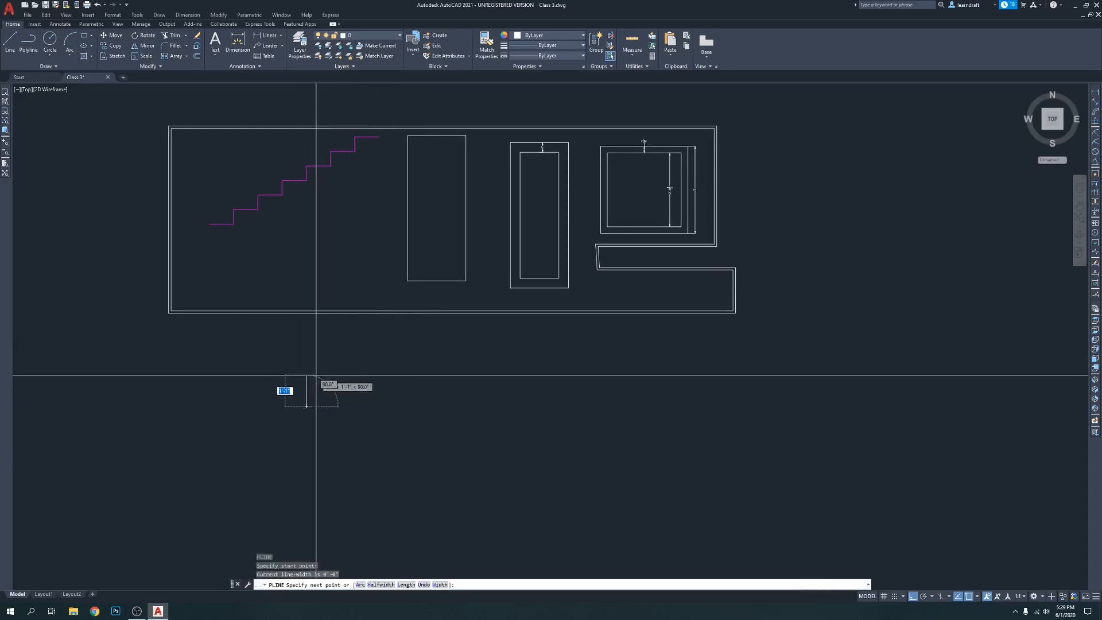
click(310, 374)
click(452, 395)
click(452, 443)
click(573, 428)
Extend the polyline up and right past the multiline outline, upward beside it, and left across above all the shapes
scroll(570, 369, down, 2)
click(570, 369)
click(669, 370)
click(708, 372)
click(682, 192)
click(275, 184)
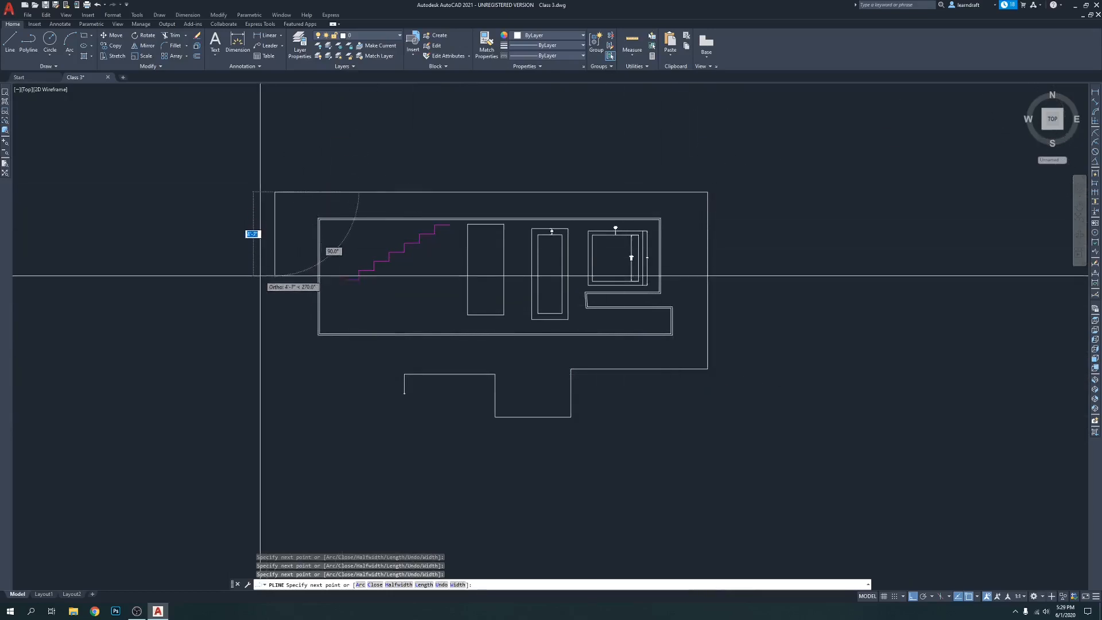
Bring the polyline down the left side of the shapes, step it right, down and right, and close it to its start point
click(303, 375)
click(345, 372)
click(345, 426)
click(456, 430)
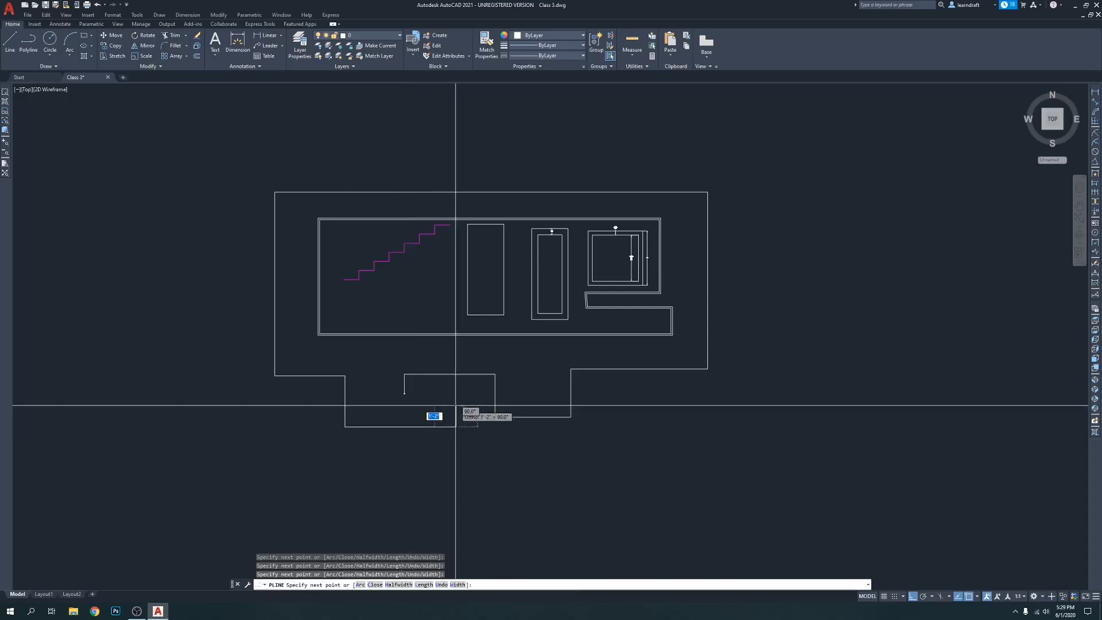
text(c)
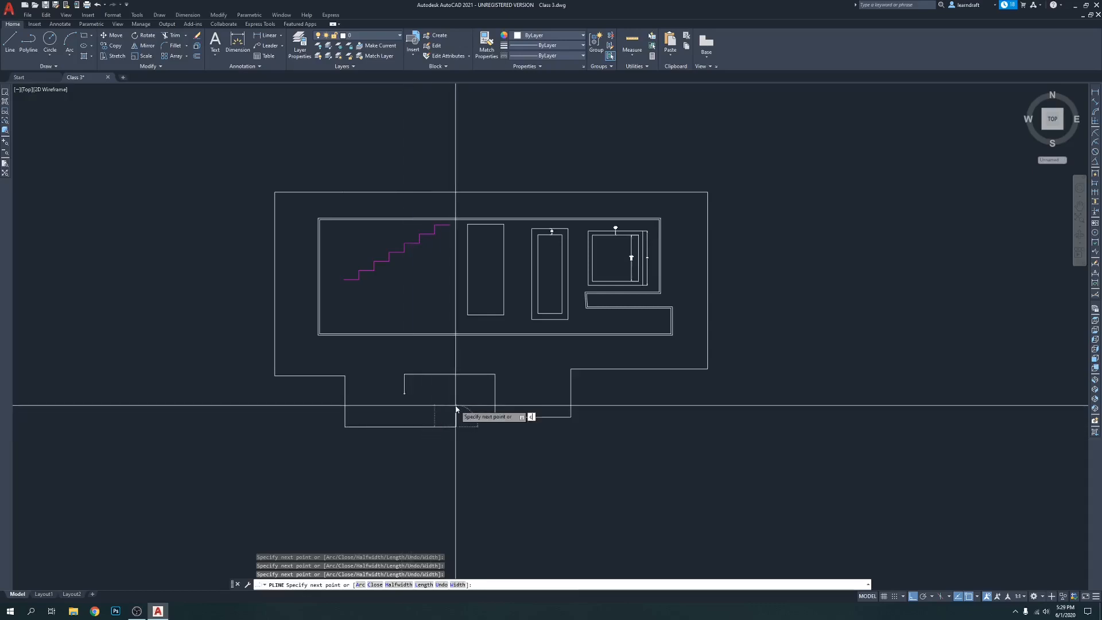
key(Return)
scroll(505, 321, down, 6)
scroll(500, 283, up, 4)
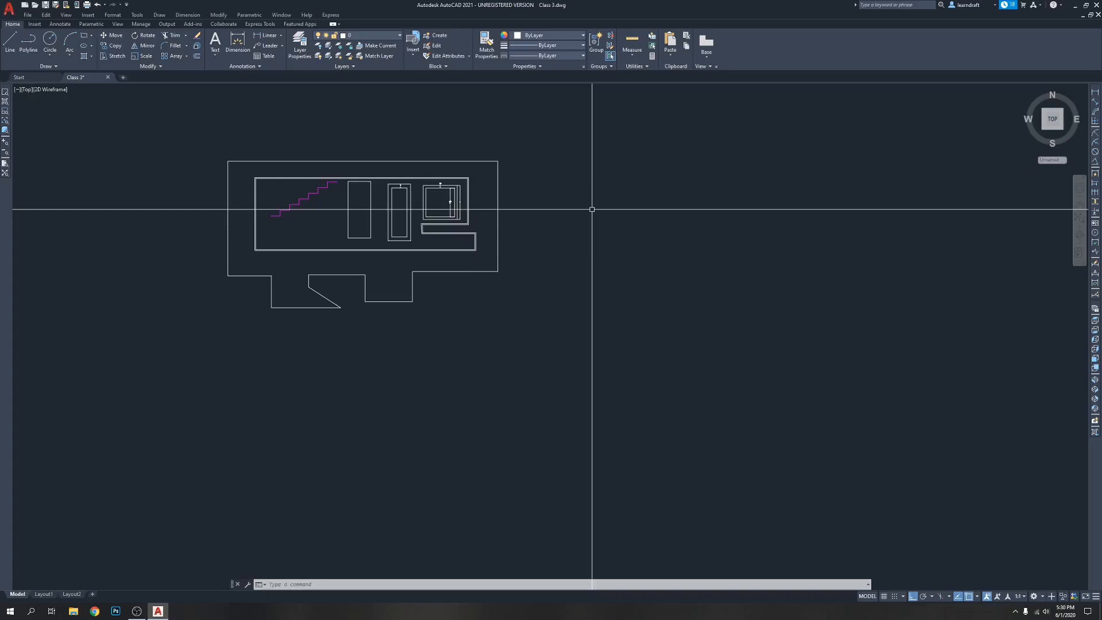
key(Escape)
key(Escape)
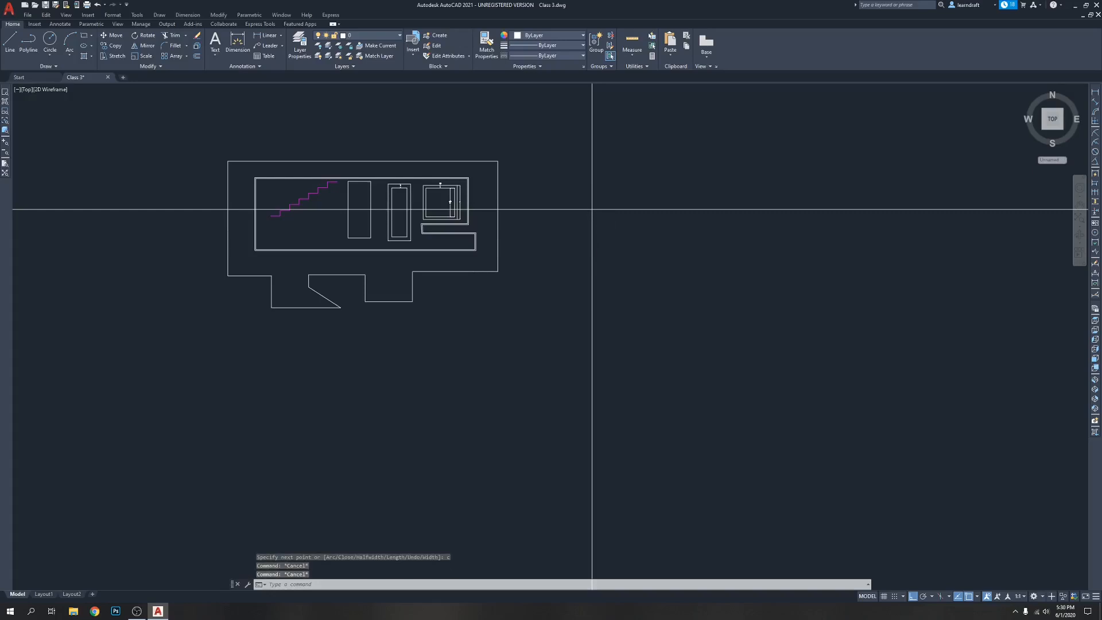
Draw a closed polyline rectangle beside the existing shapes, 36 inches wide and 7'6" high
key(Return)
scroll(524, 177, up, 4)
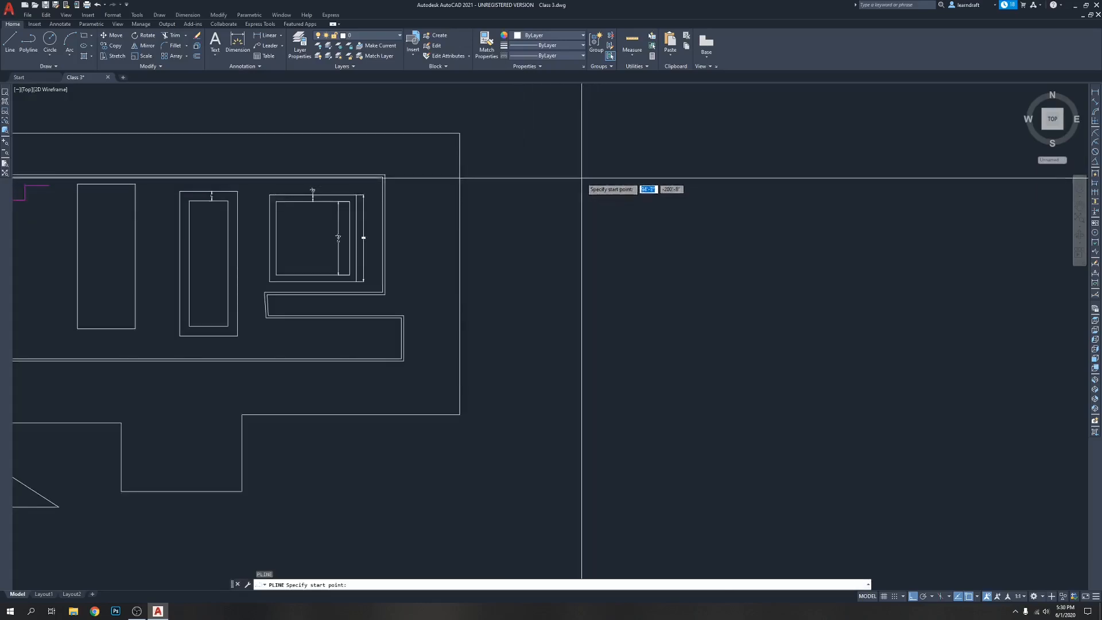
click(540, 172)
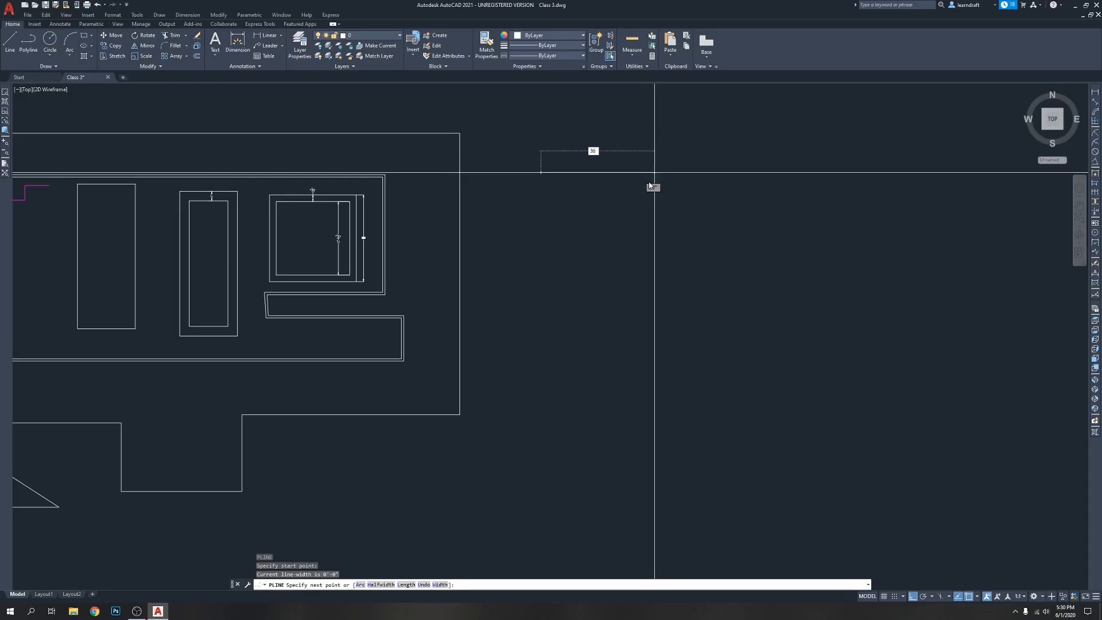
text(36)
key(Return)
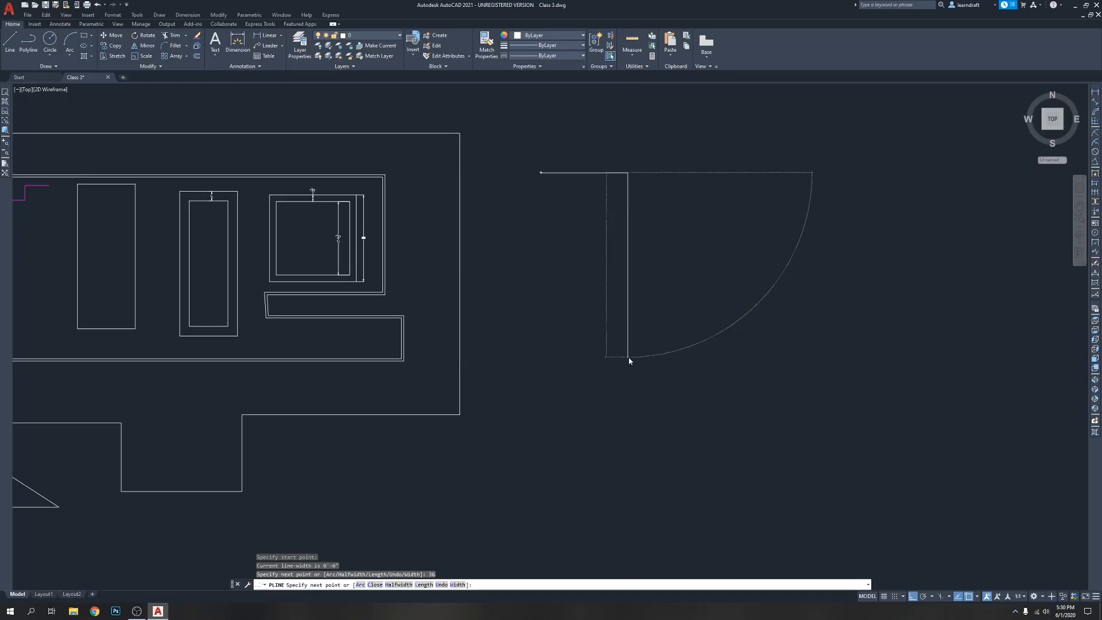
key(Return)
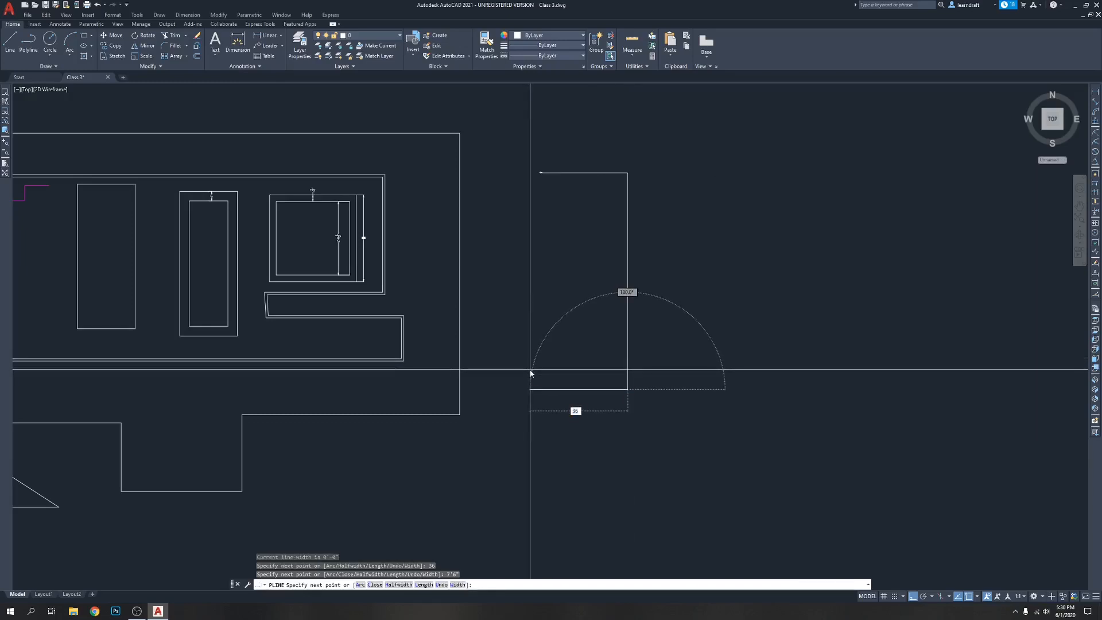
text(3")
key(Return)
text(c)
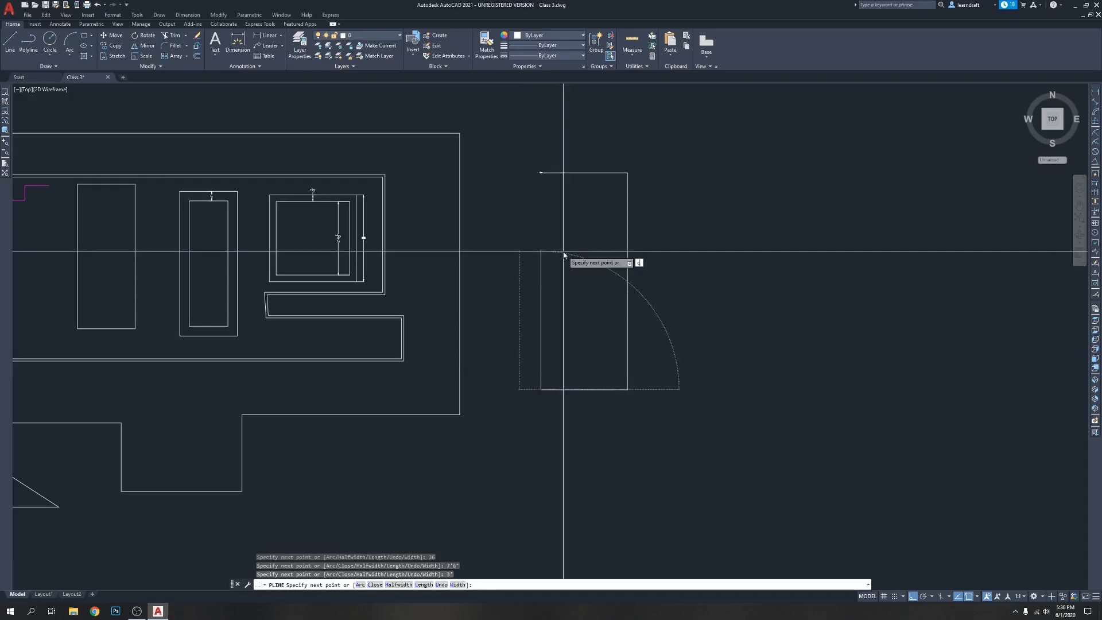
key(Return)
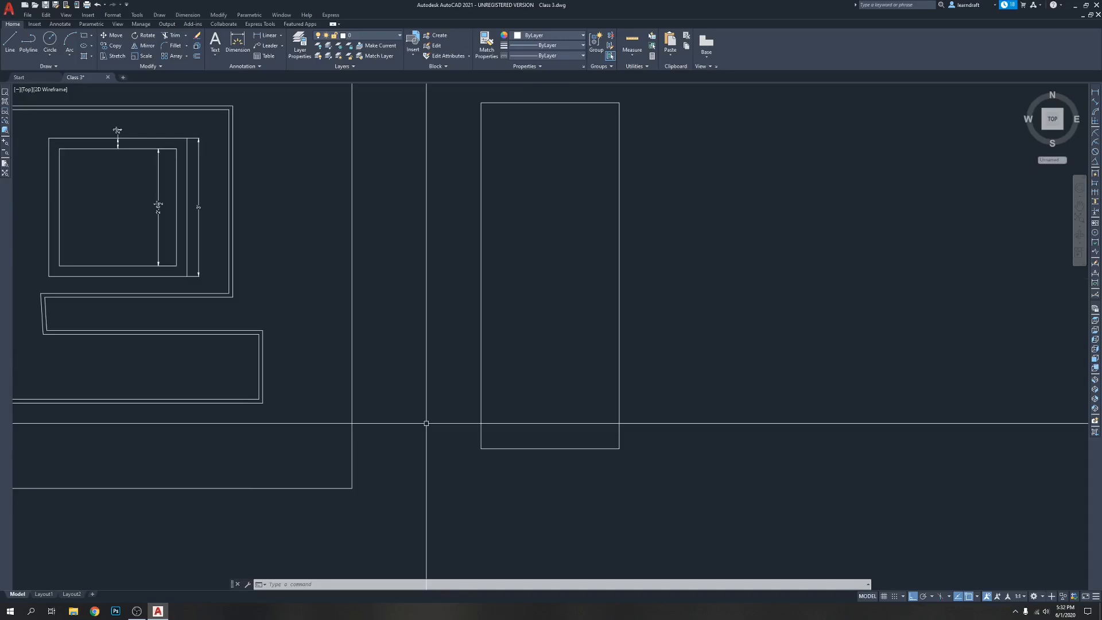
Draw a 1.5 inch helper line leftward from the new rectangle's lower left corner
scroll(448, 430, up, 3)
text(l)
key(Return)
click(472, 394)
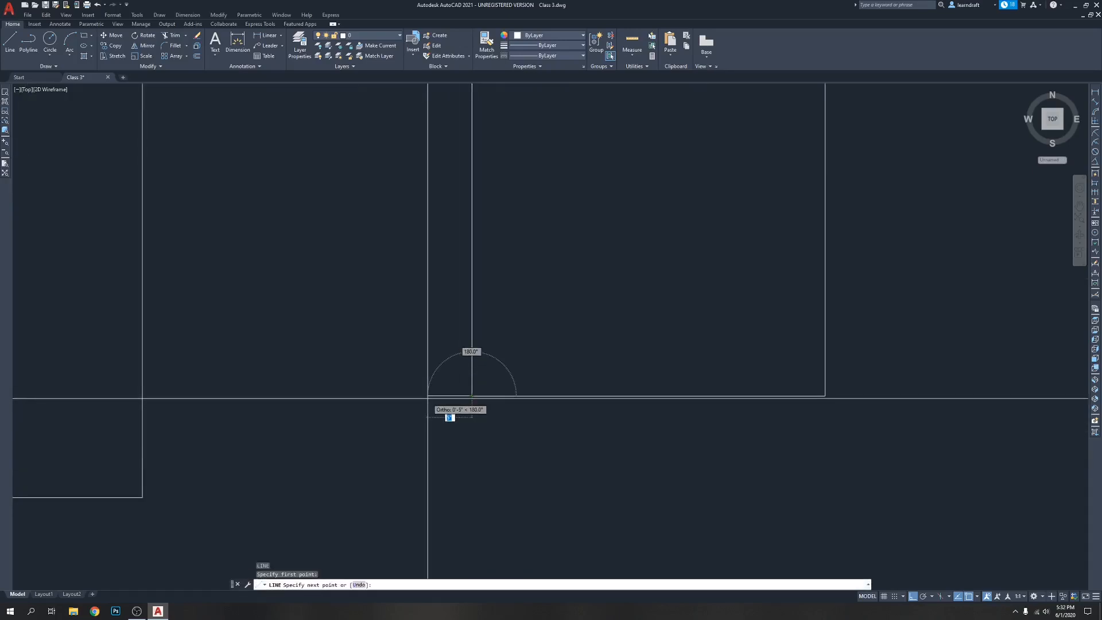
key(Return)
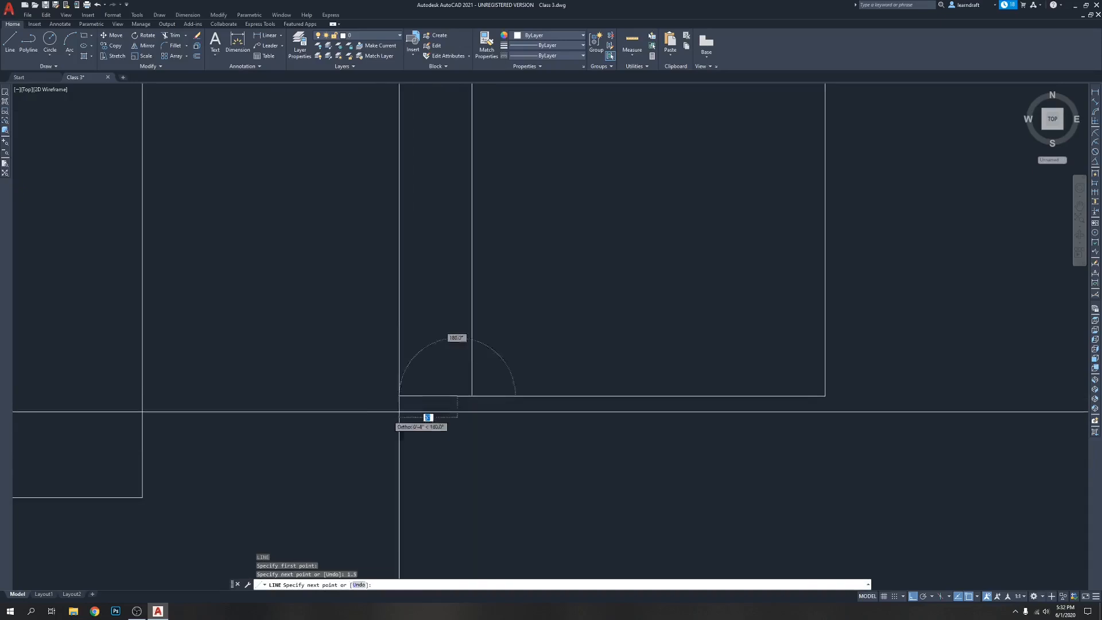
key(Escape)
key(Escape)
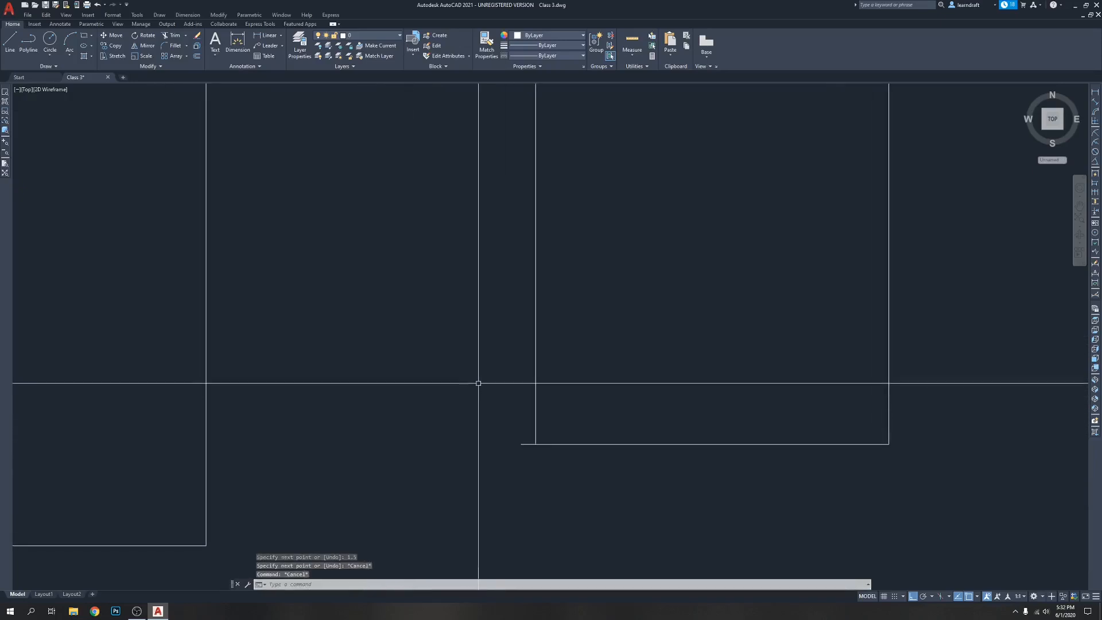
Start a multiline at the outer end of the helper line and run it 7'7.5" upward
scroll(462, 370, down, 5)
scroll(465, 371, up, 2)
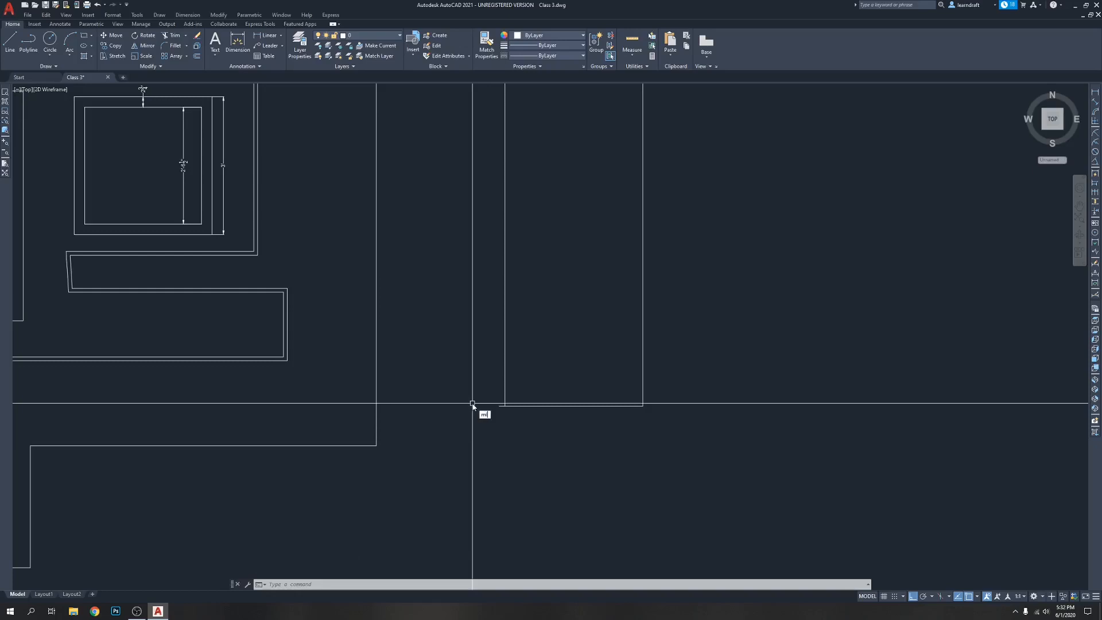
key(Return)
scroll(492, 401, up, 4)
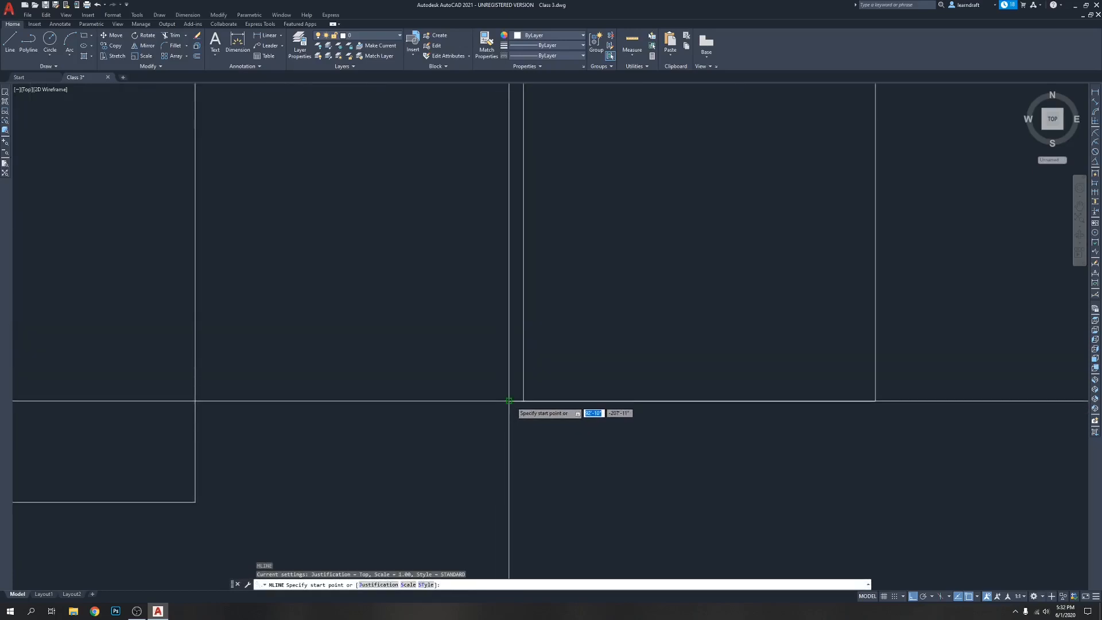
click(509, 400)
scroll(492, 367, down, 5)
scroll(496, 282, up, 6)
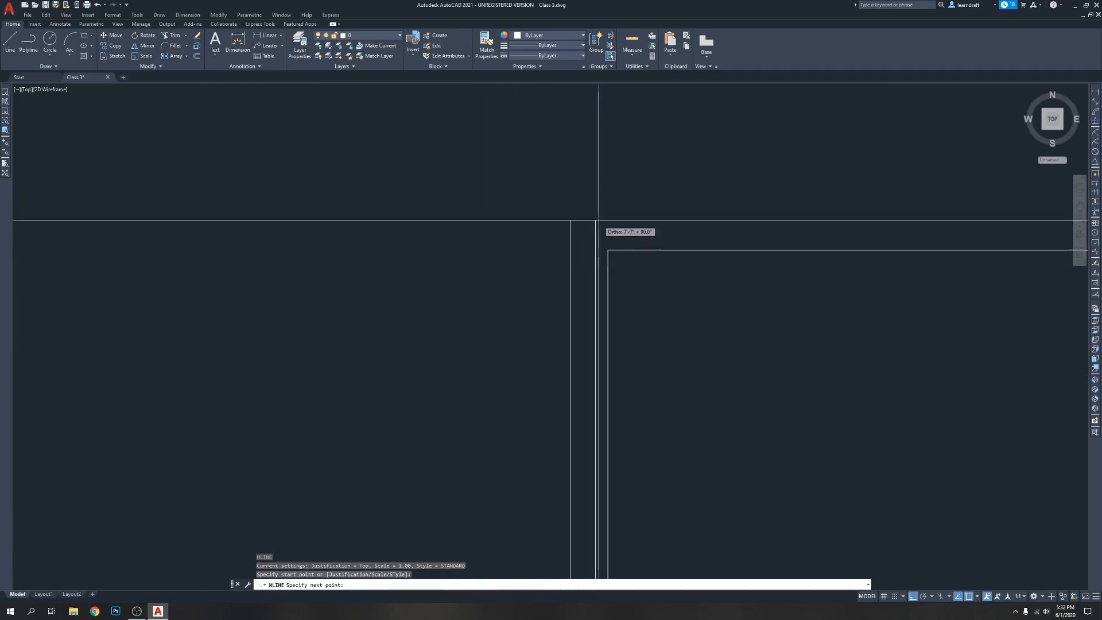
scroll(599, 220, down, 5)
scroll(527, 205, up, 5)
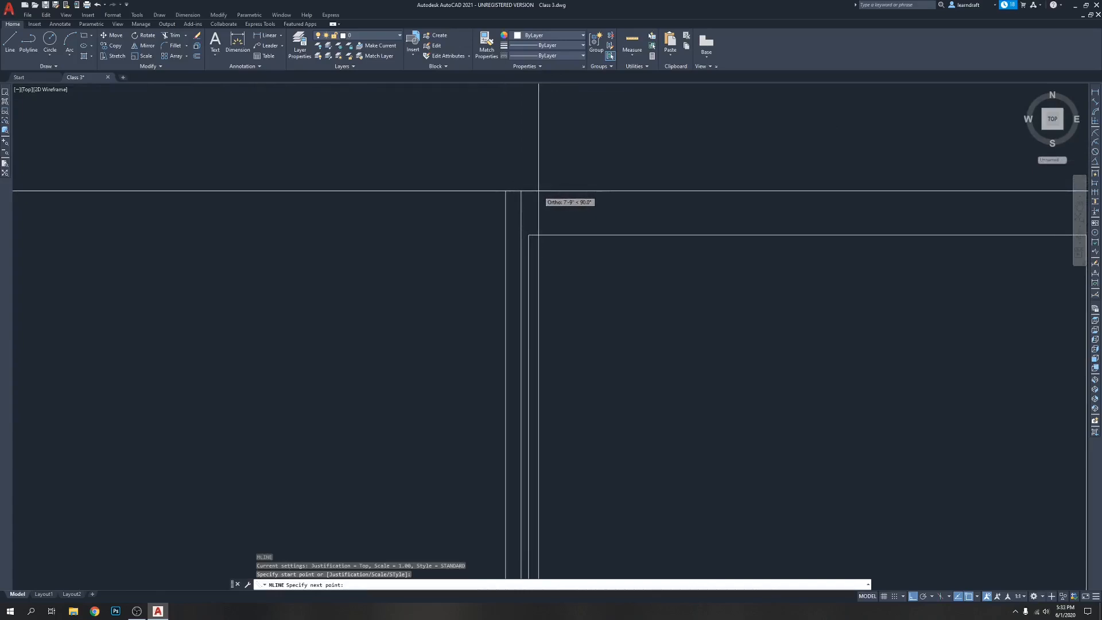
text(7'7.5")
key(Return)
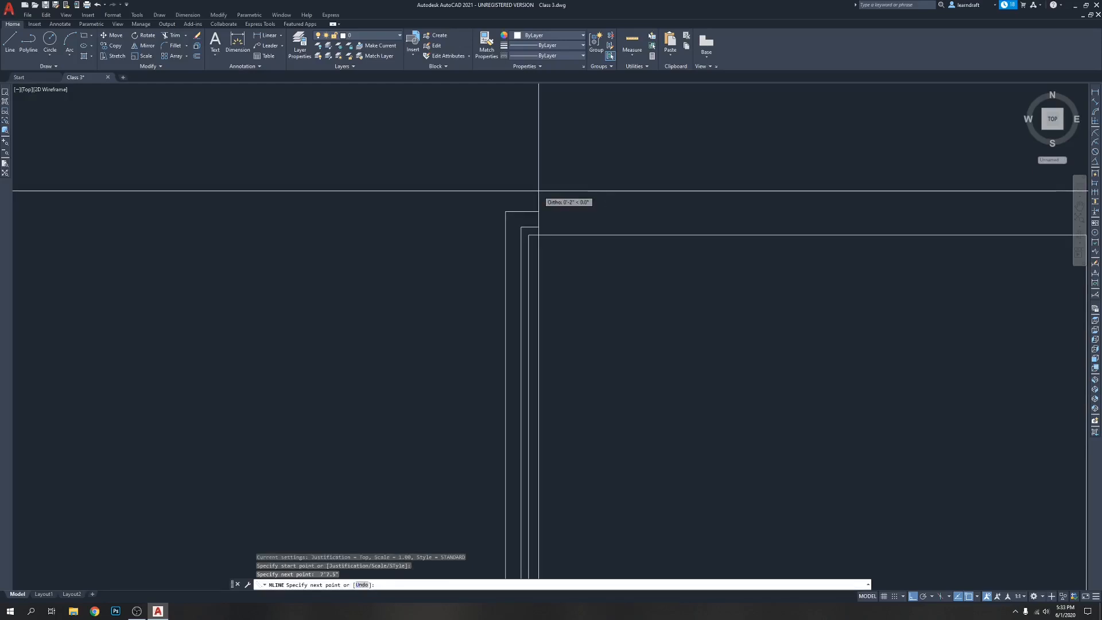
Continue the multiline 39 inches across above the rectangle and 7'7.5" down its right side, and finish it
scroll(682, 192, down, 5)
scroll(612, 160, down, 2)
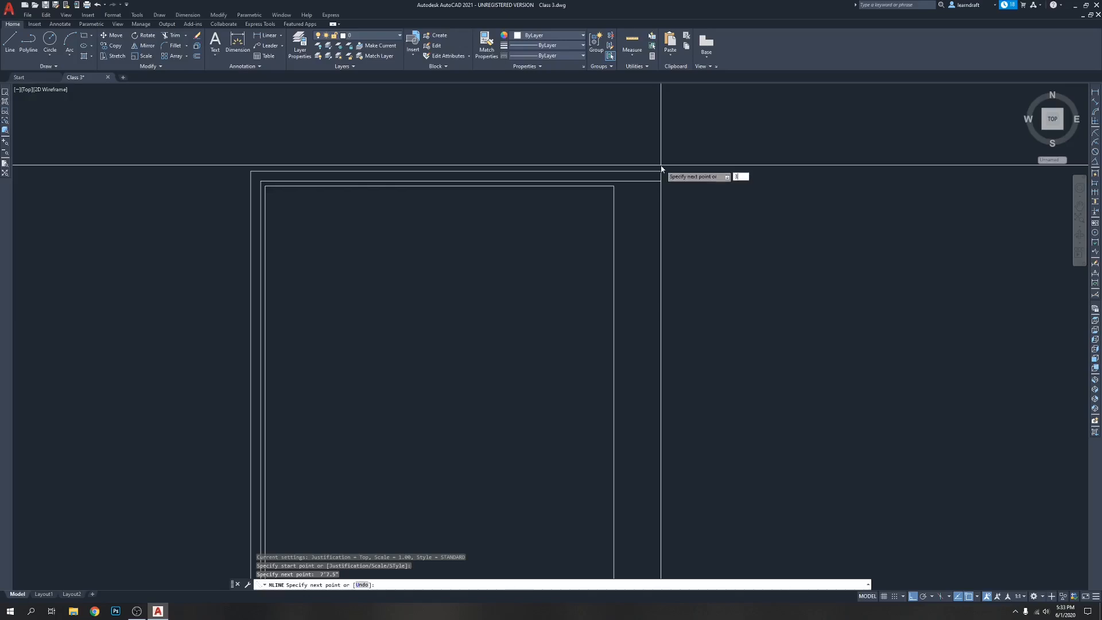
key(Return)
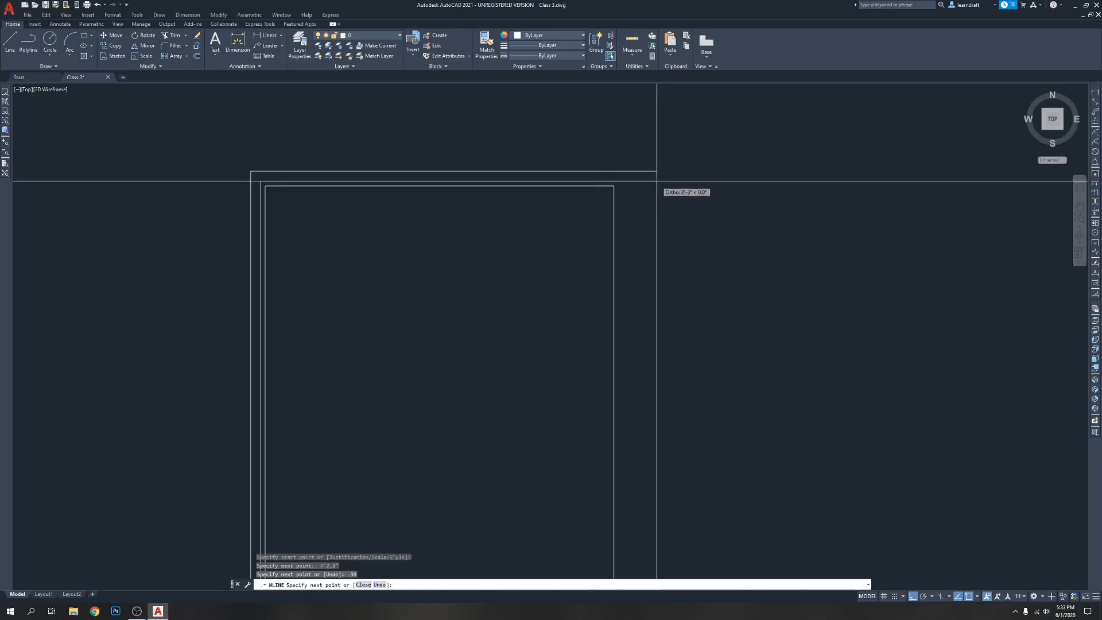
middle_drag(660, 361, 656, 268)
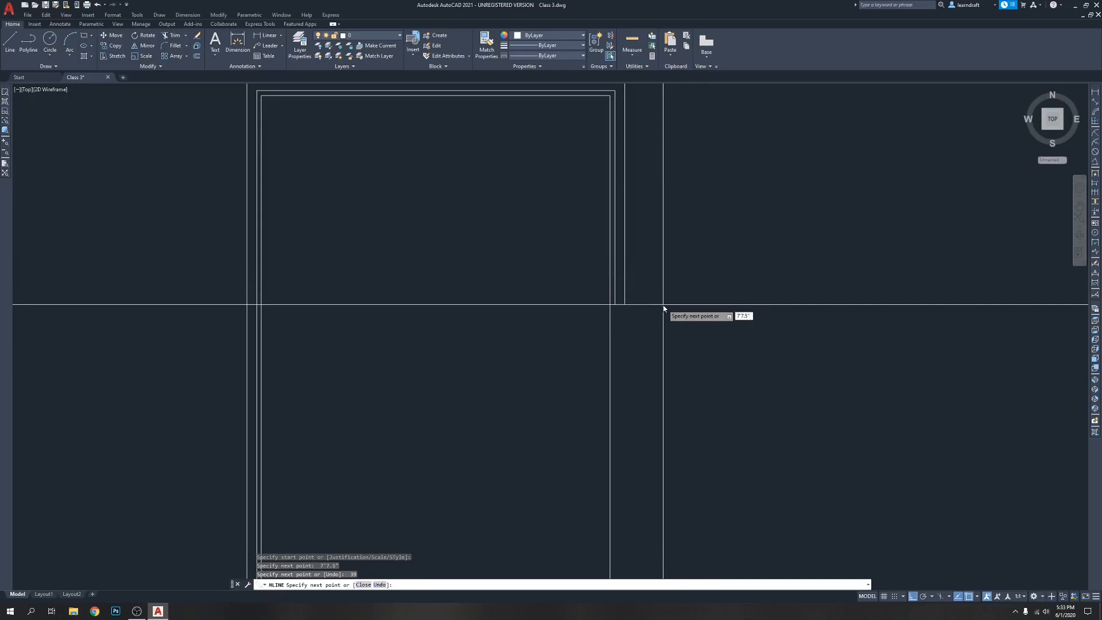
key(Return)
key(Return)
scroll(579, 229, down, 5)
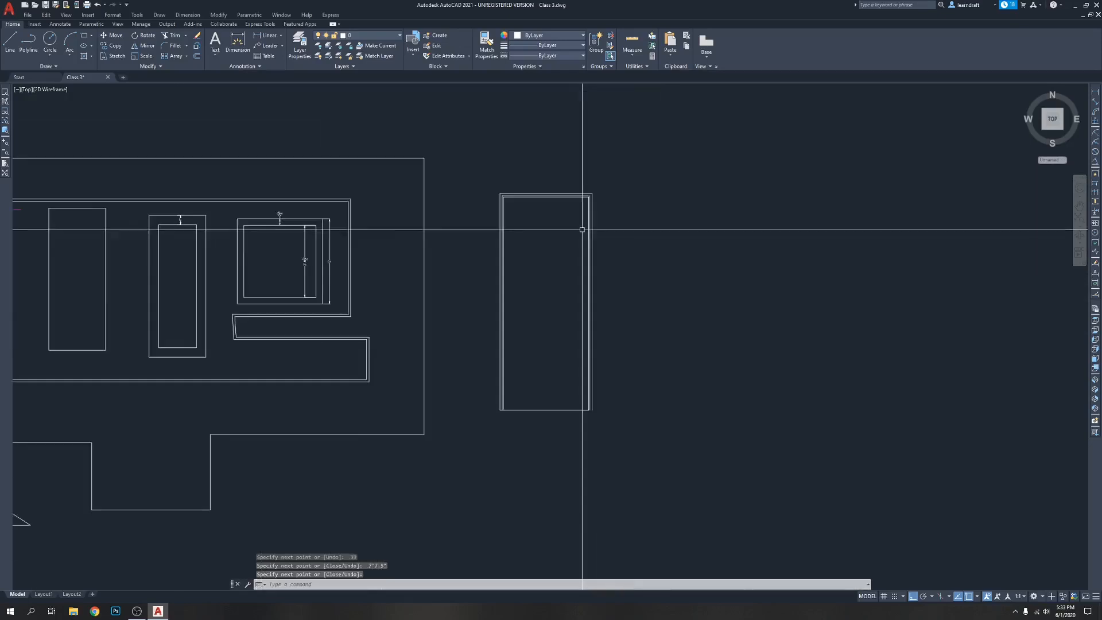
Erase the short helper line at the rectangle's lower left corner
scroll(566, 375, up, 4)
middle_drag(551, 348, 542, 465)
scroll(551, 358, down, 4)
scroll(492, 419, up, 5)
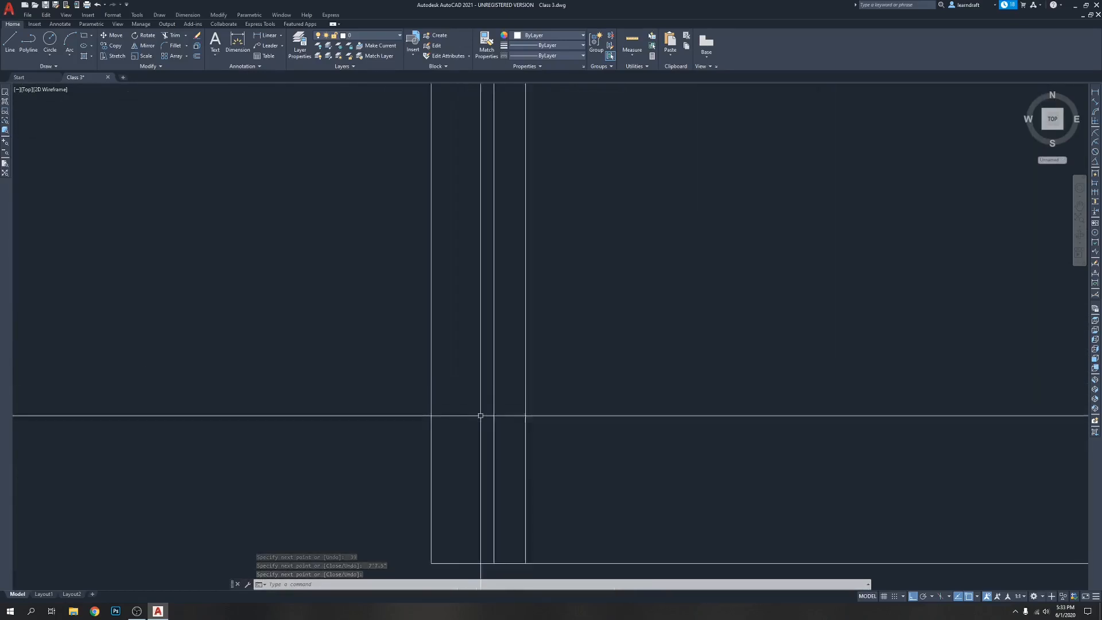
scroll(499, 400, up, 2)
click(450, 377)
click(442, 408)
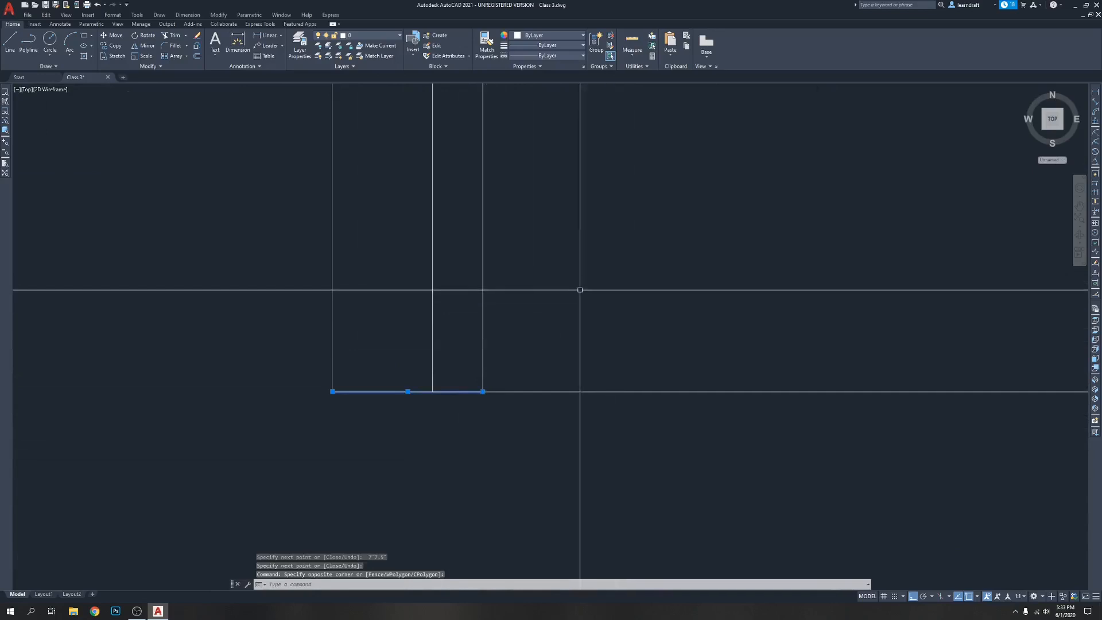
key(Delete)
Set the mline scale of the multiline around the tall rectangle to 2 in its properties
scroll(450, 339, down, 3)
middle_drag(528, 331, 501, 376)
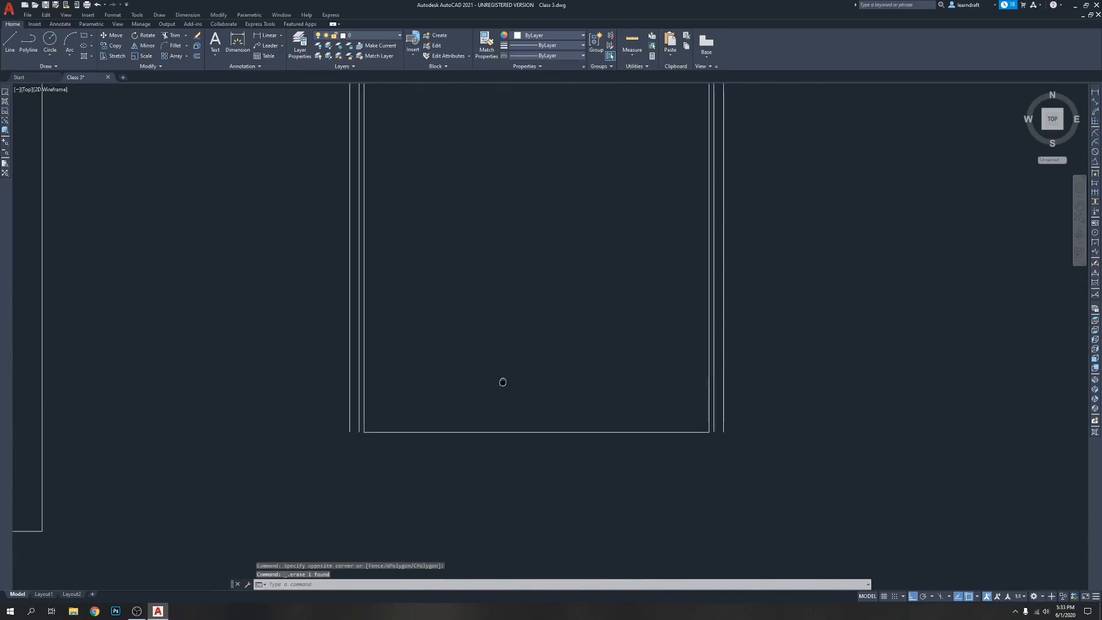
scroll(544, 345, down, 2)
middle_drag(625, 372, 605, 346)
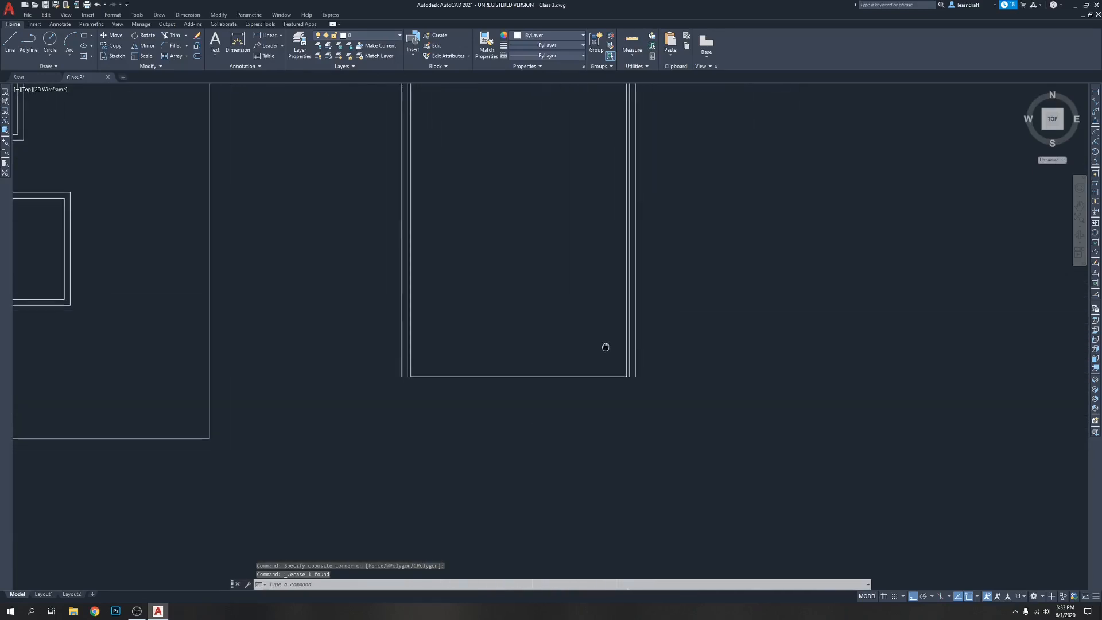
middle_drag(536, 253, 551, 423)
scroll(551, 241, down, 2)
scroll(487, 123, up, 5)
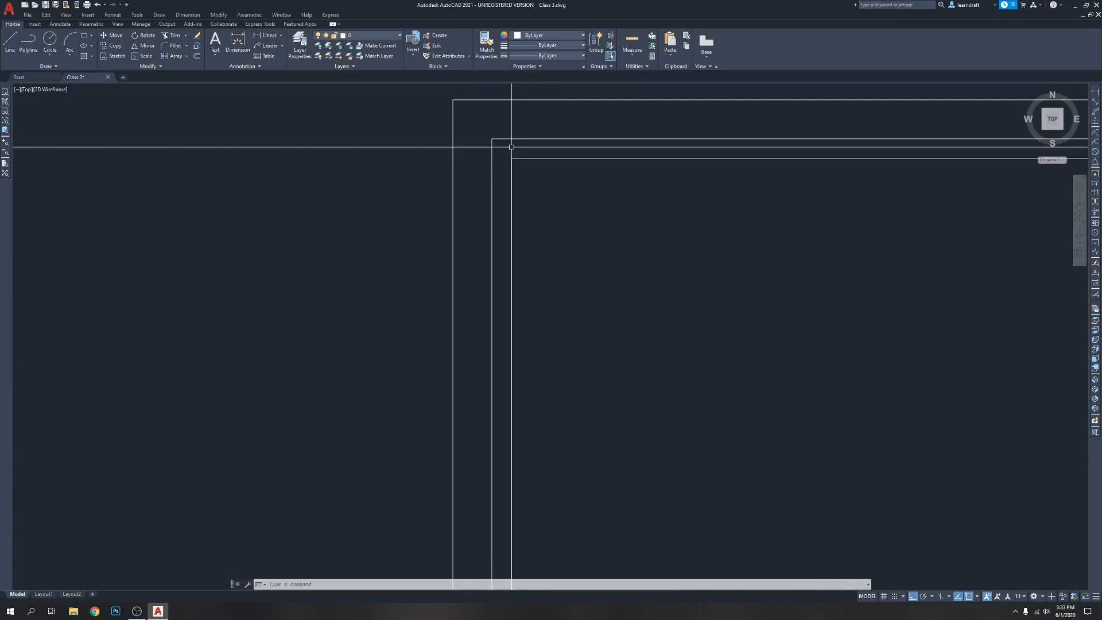
scroll(473, 153, down, 1)
click(496, 120)
right_click(496, 121)
click(531, 317)
click(99, 140)
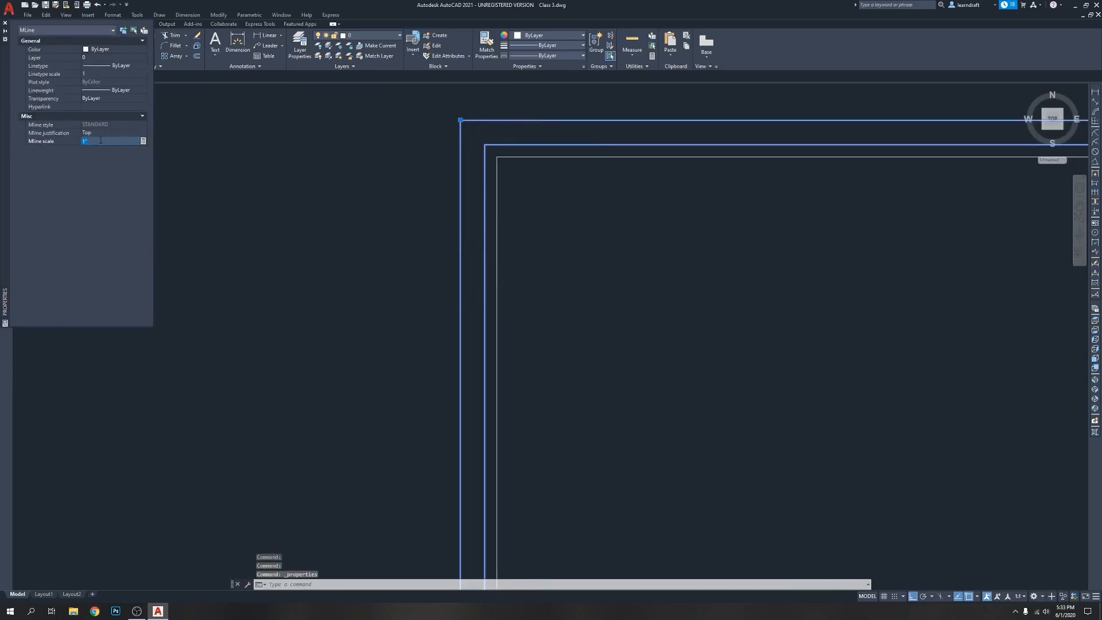
text(2)
key(Return)
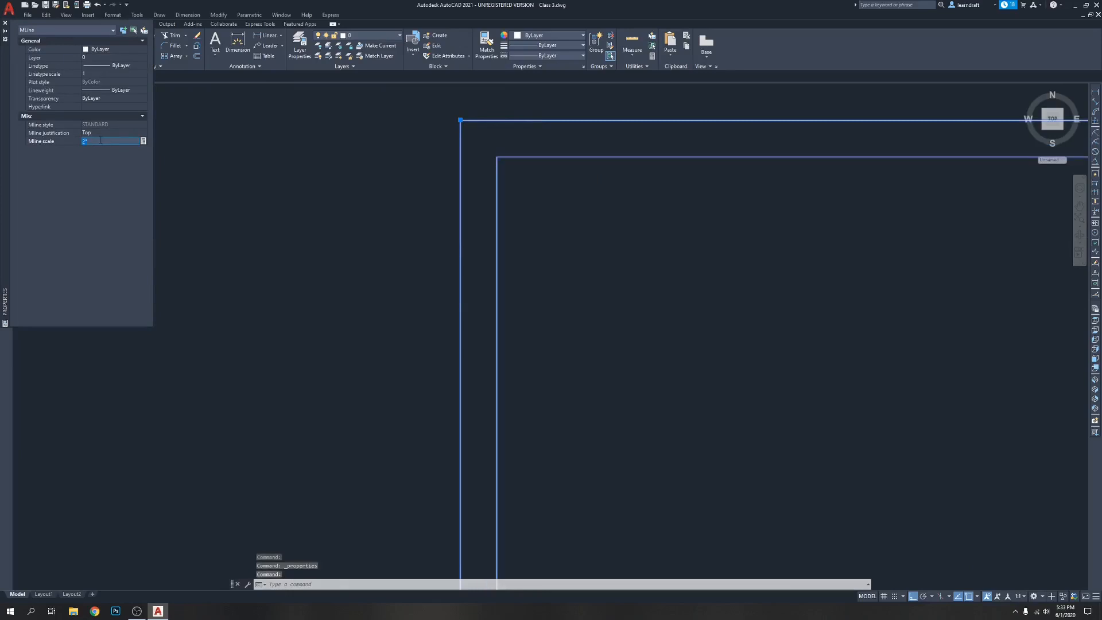
click(5, 24)
key(Escape)
Change the color of the inner polyline rectangle to red 237,31,36
scroll(396, 155, down, 4)
scroll(642, 128, down, 4)
middle_drag(747, 307, 663, 210)
scroll(578, 369, up, 6)
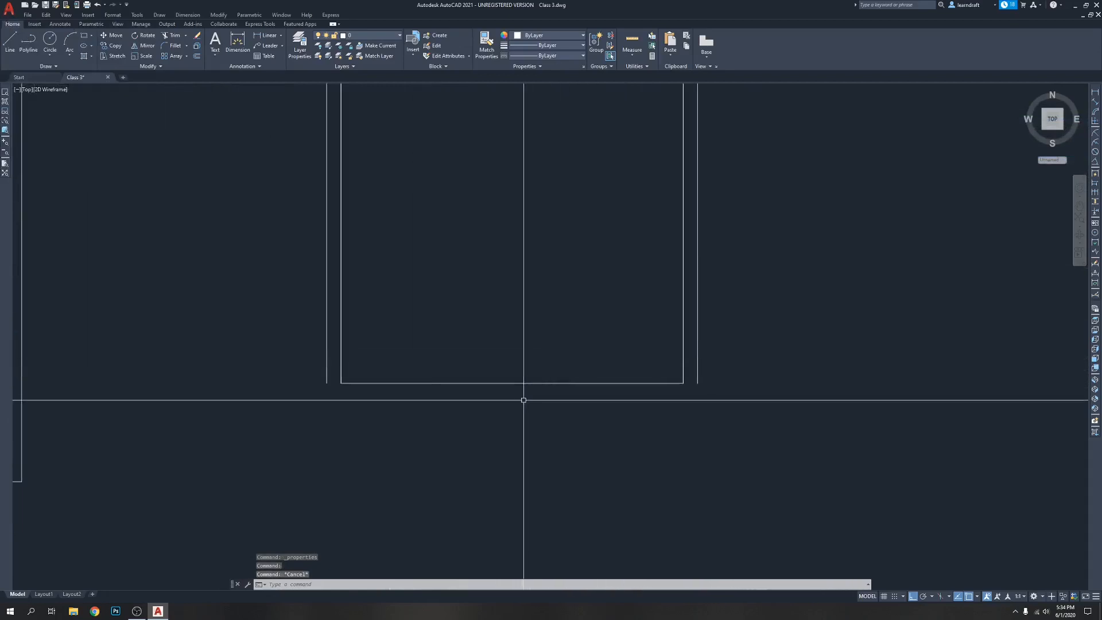
scroll(698, 397, down, 4)
click(697, 388)
click(694, 390)
scroll(746, 390, down, 2)
middle_drag(767, 369, 577, 342)
scroll(655, 404, down, 3)
key(Escape)
click(577, 342)
click(567, 365)
click(547, 37)
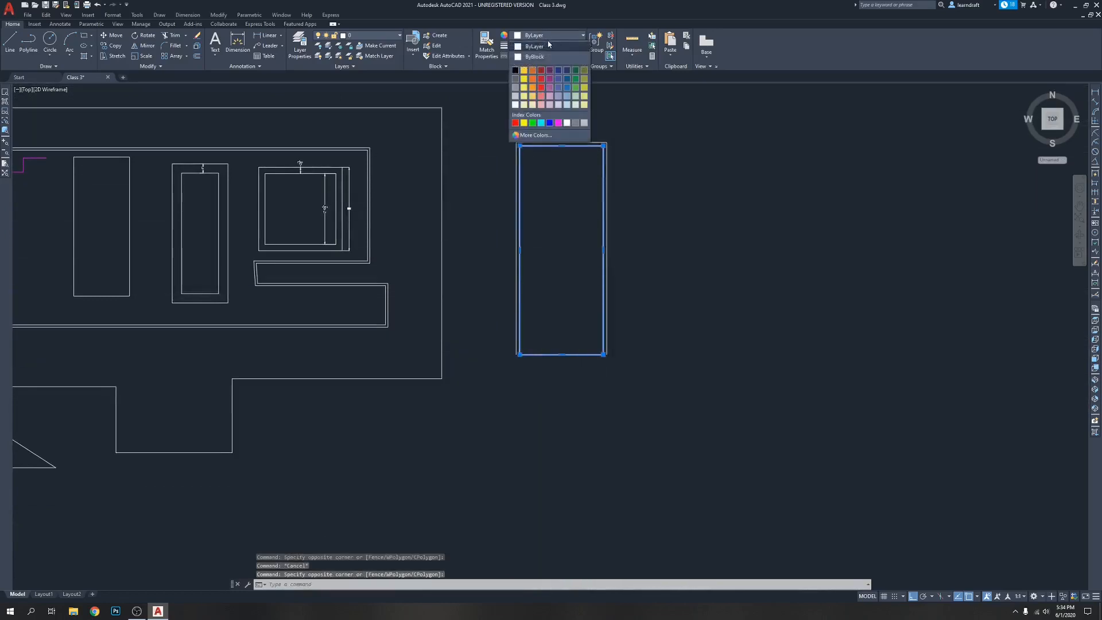
click(540, 81)
key(Escape)
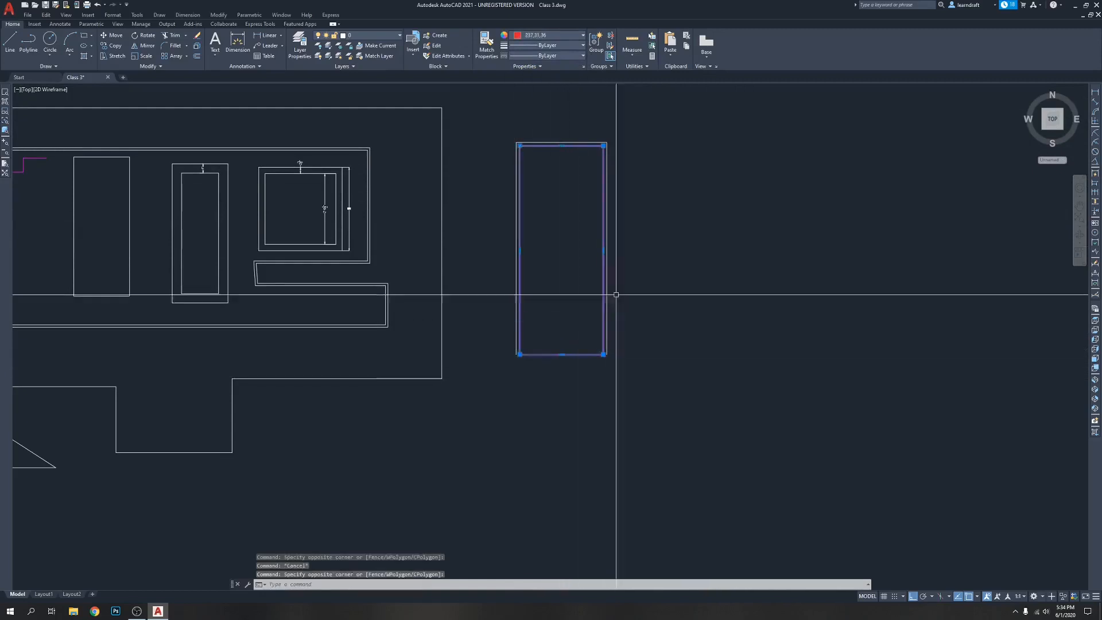
Bring the red polyline rectangle to the front of the draw order
scroll(601, 299, up, 8)
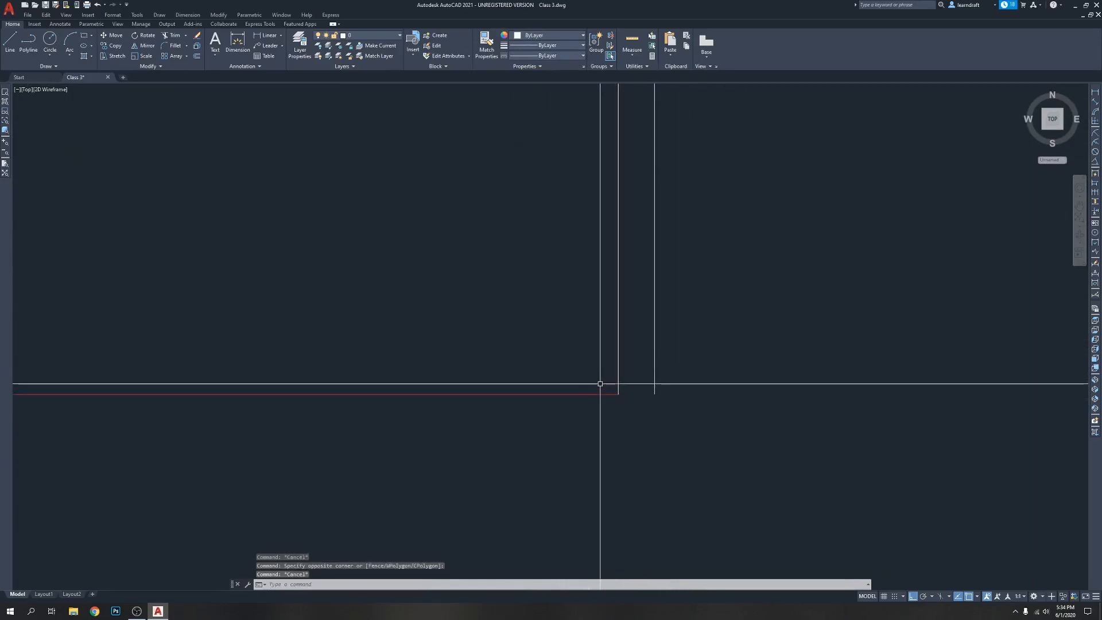
click(596, 394)
right_click(562, 331)
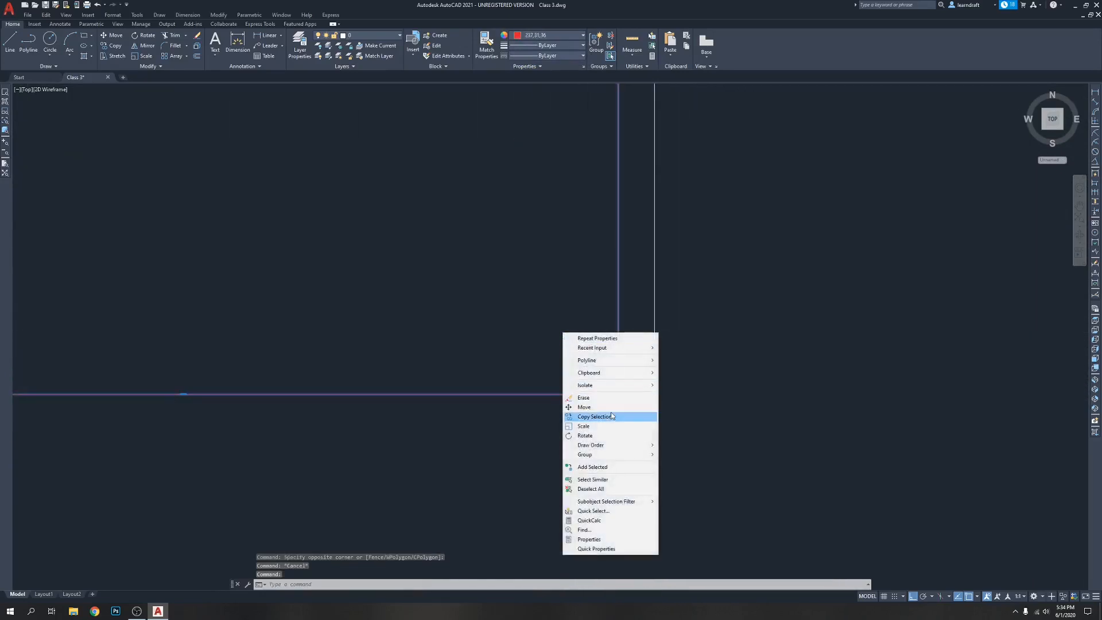
mouse_move(608, 446)
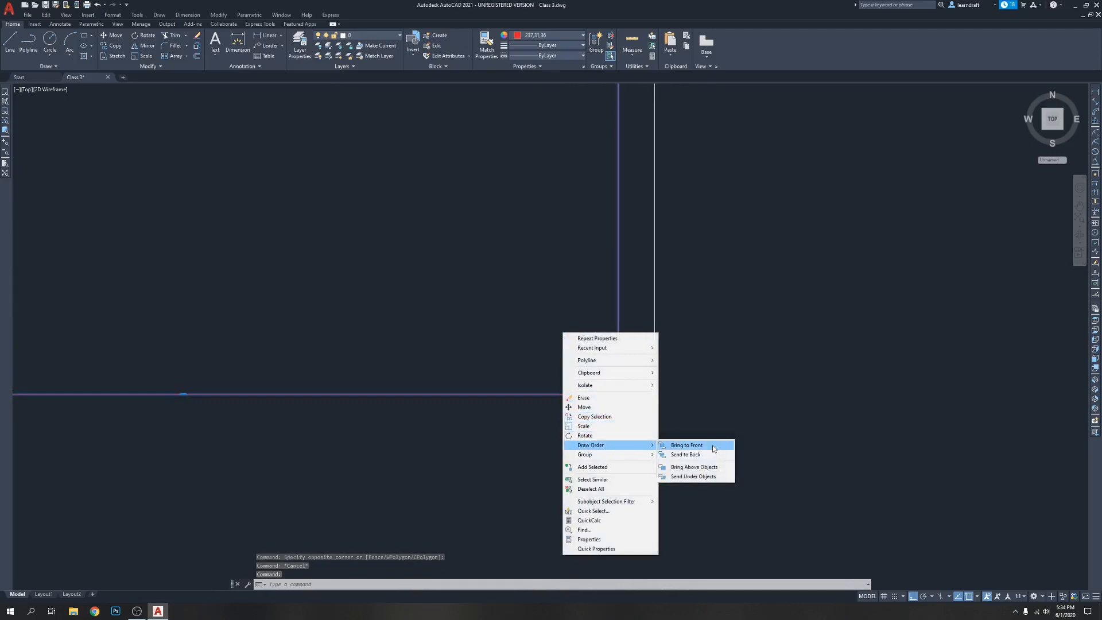
click(714, 441)
key(Escape)
Bring the white multiline frame around the tall red rectangle to the front of the draw order
scroll(570, 246, down, 5)
scroll(621, 172, up, 2)
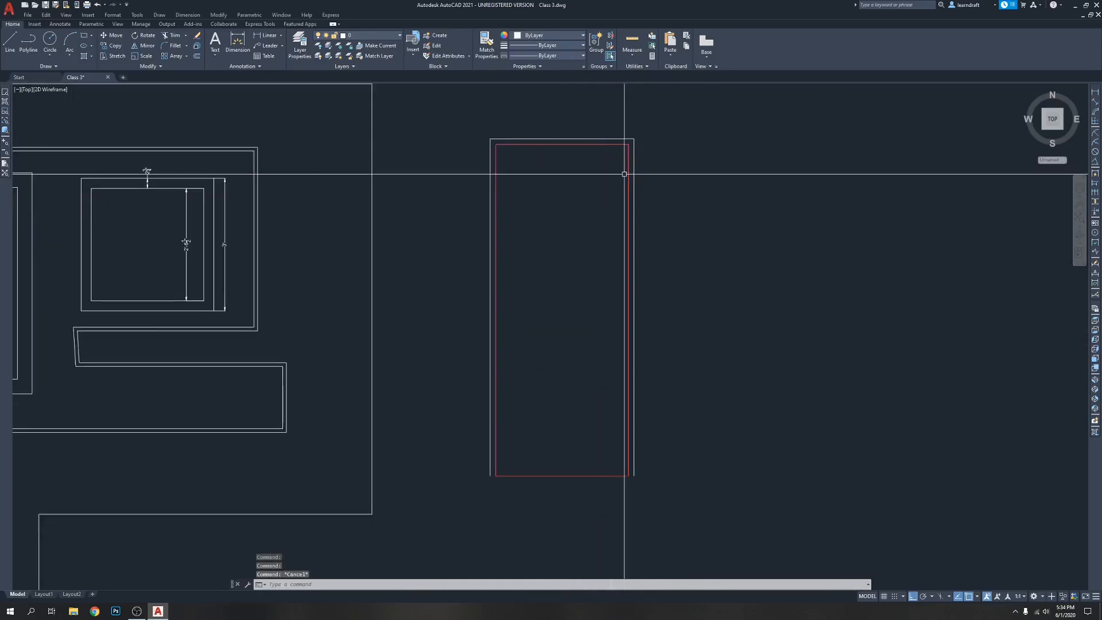
scroll(591, 103, up, 2)
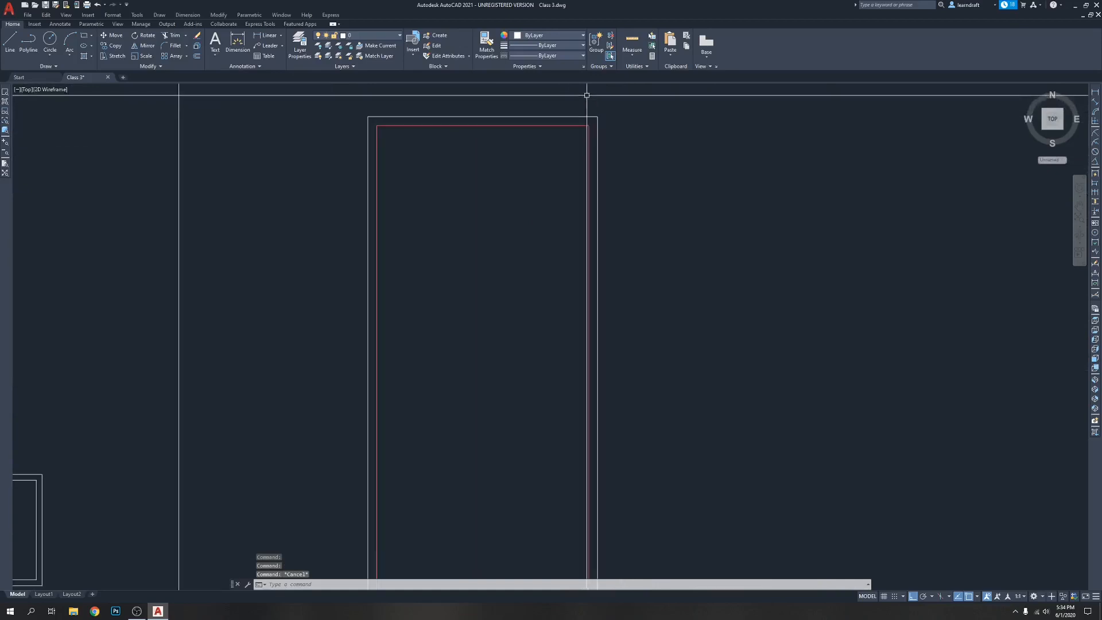
right_click(638, 108)
click(635, 99)
click(614, 114)
click(598, 120)
right_click(623, 108)
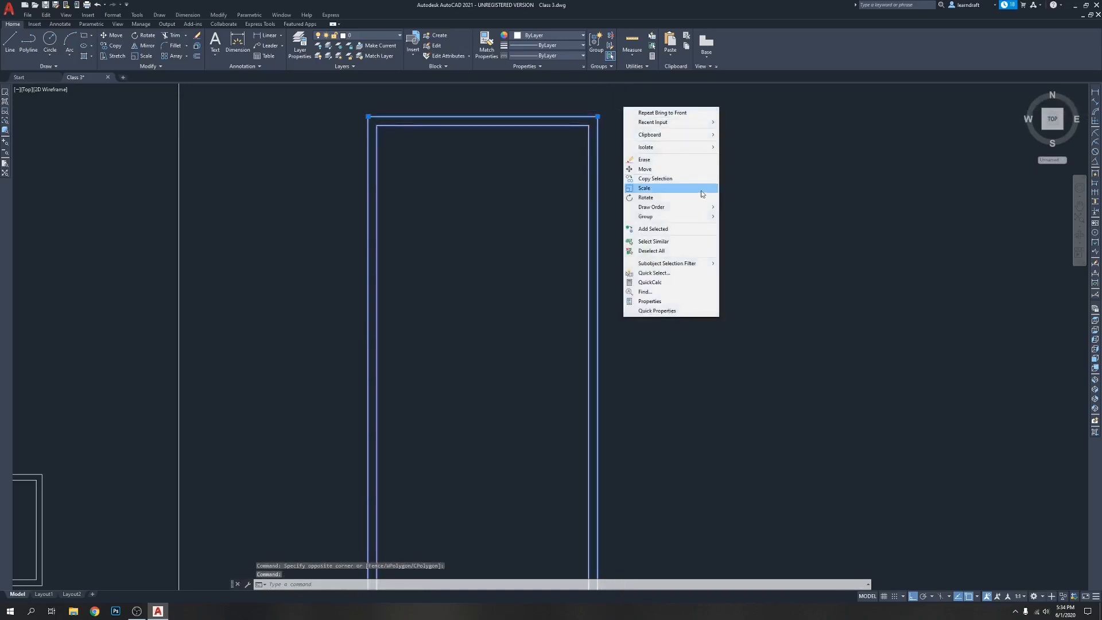
mouse_move(674, 207)
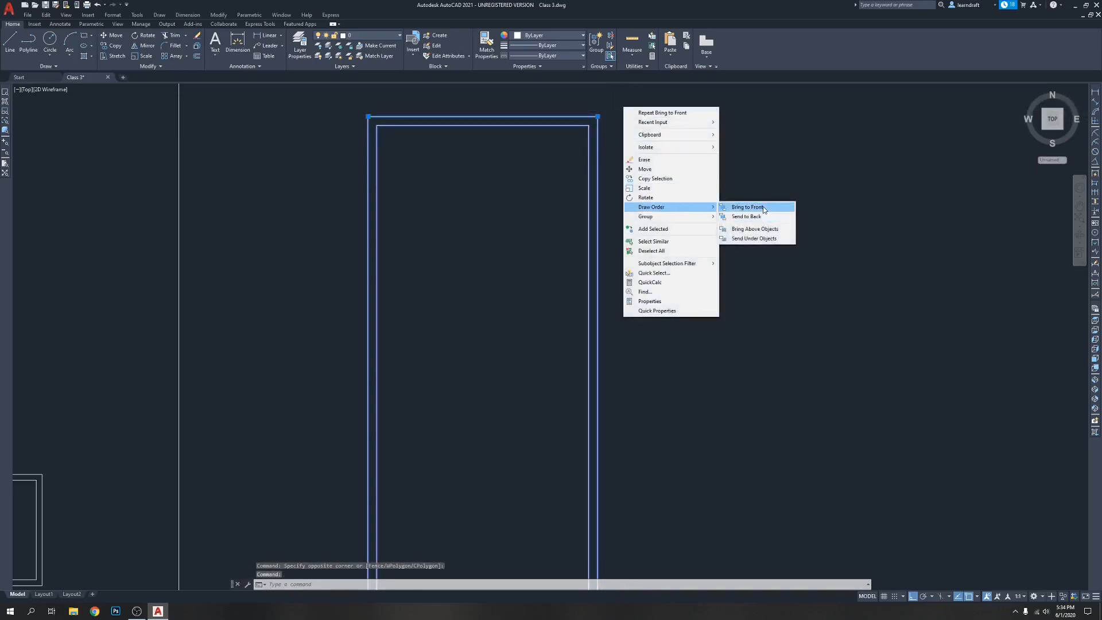
click(763, 208)
Send the multiline frame to the back of the draw order, behind the red rectangle
scroll(529, 154, down, 4)
scroll(516, 352, up, 4)
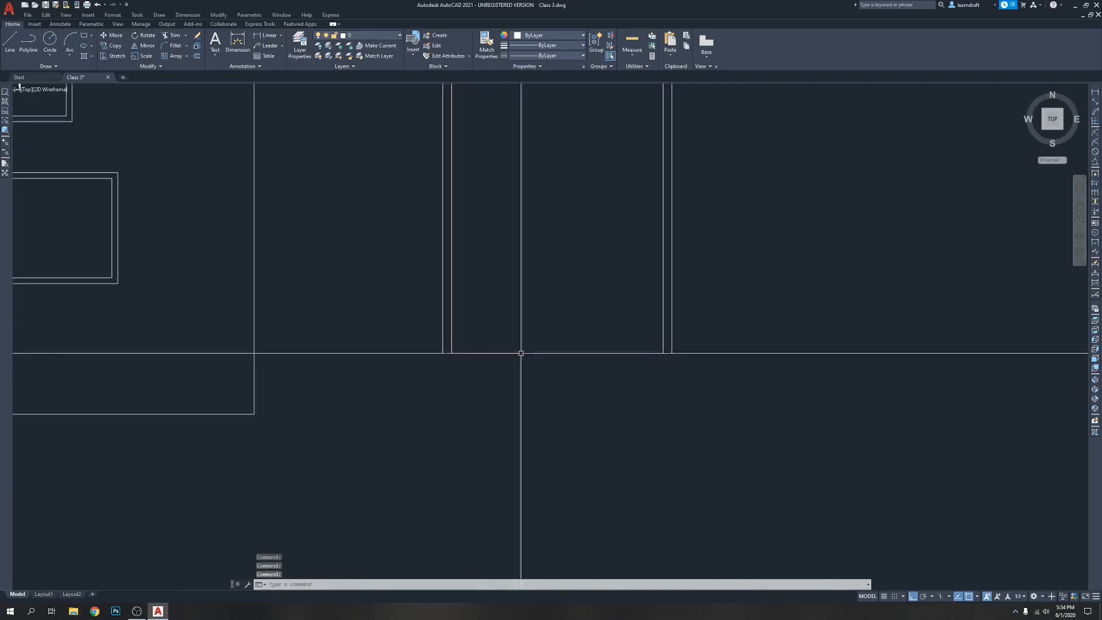
middle_drag(646, 388, 590, 381)
scroll(553, 370, up, 2)
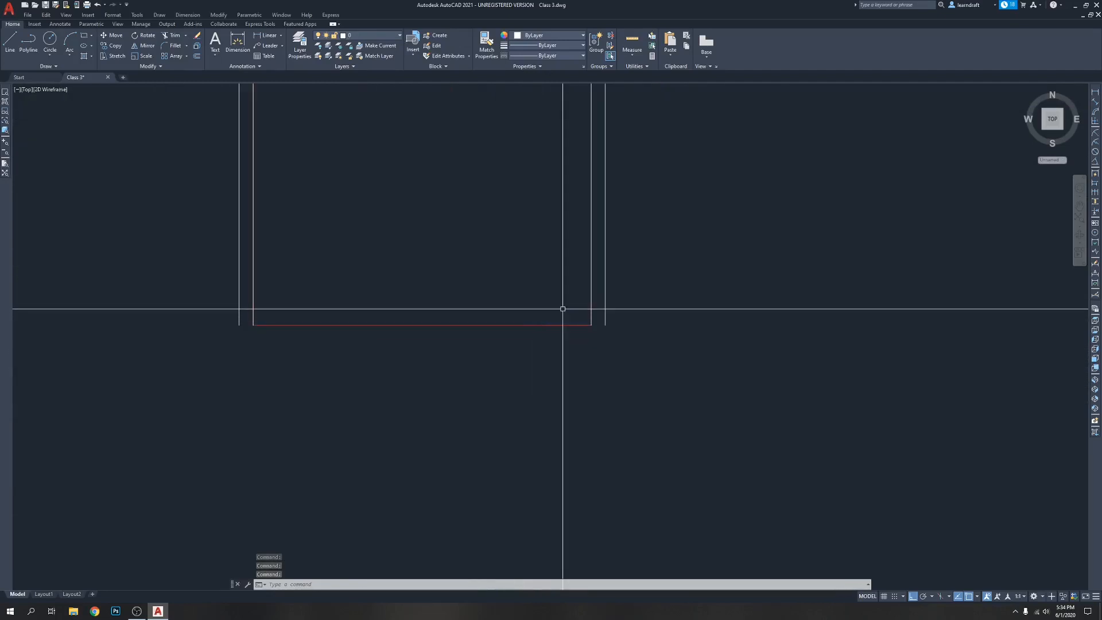
click(605, 305)
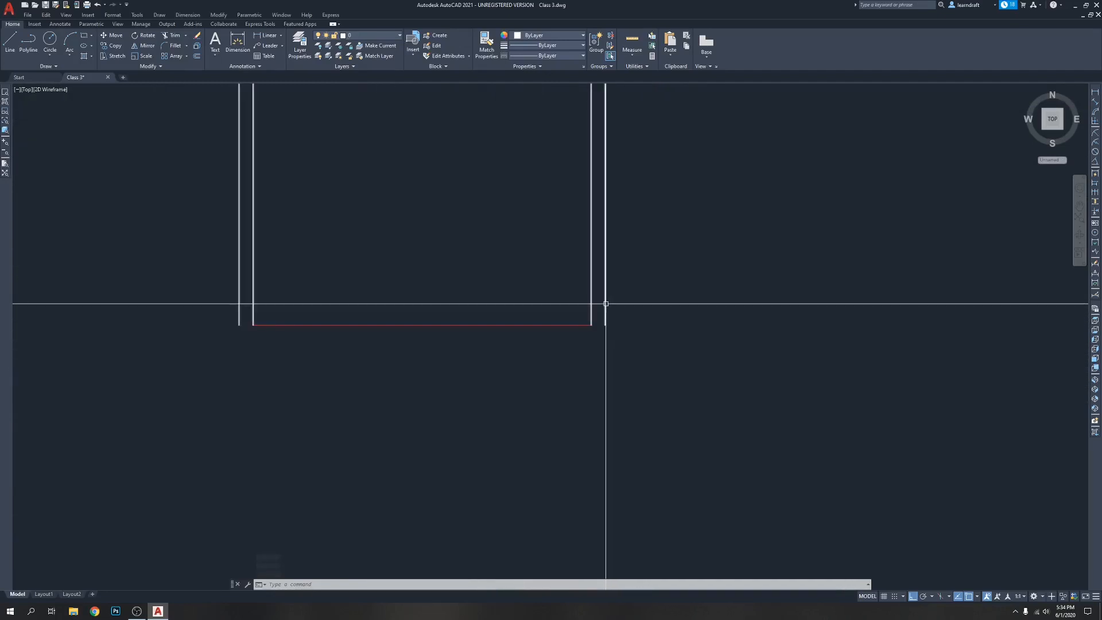
right_click(628, 294)
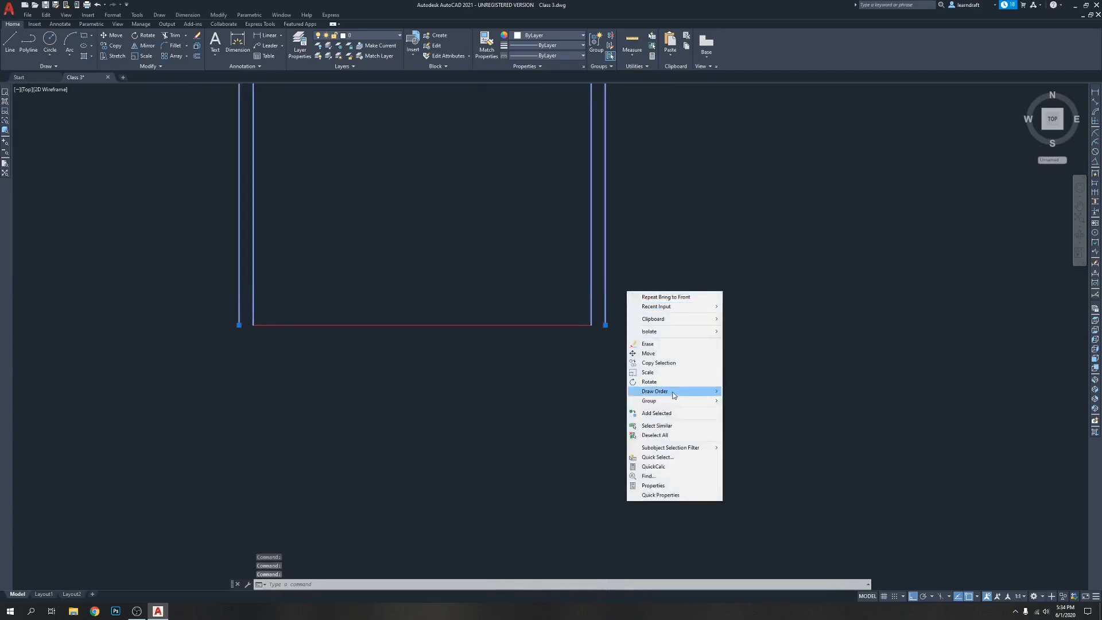
mouse_move(674, 394)
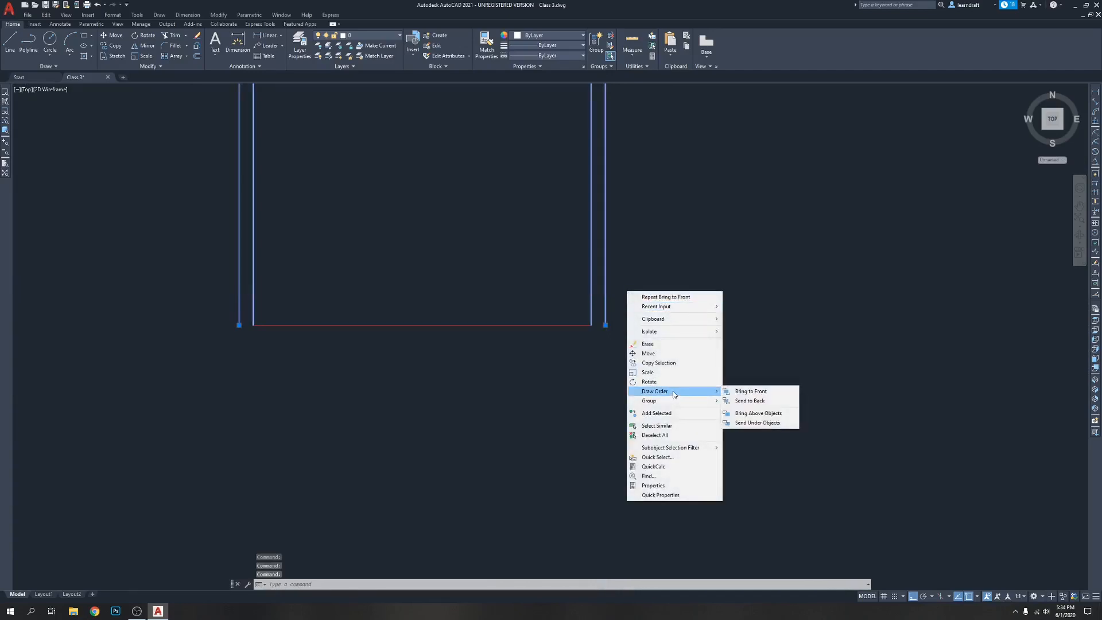
click(760, 401)
Draw a short horizontal line closing the open lower end of the frame's right leg, between frame edge and red rectangle corner
scroll(535, 260, down, 5)
middle_drag(536, 260, 554, 254)
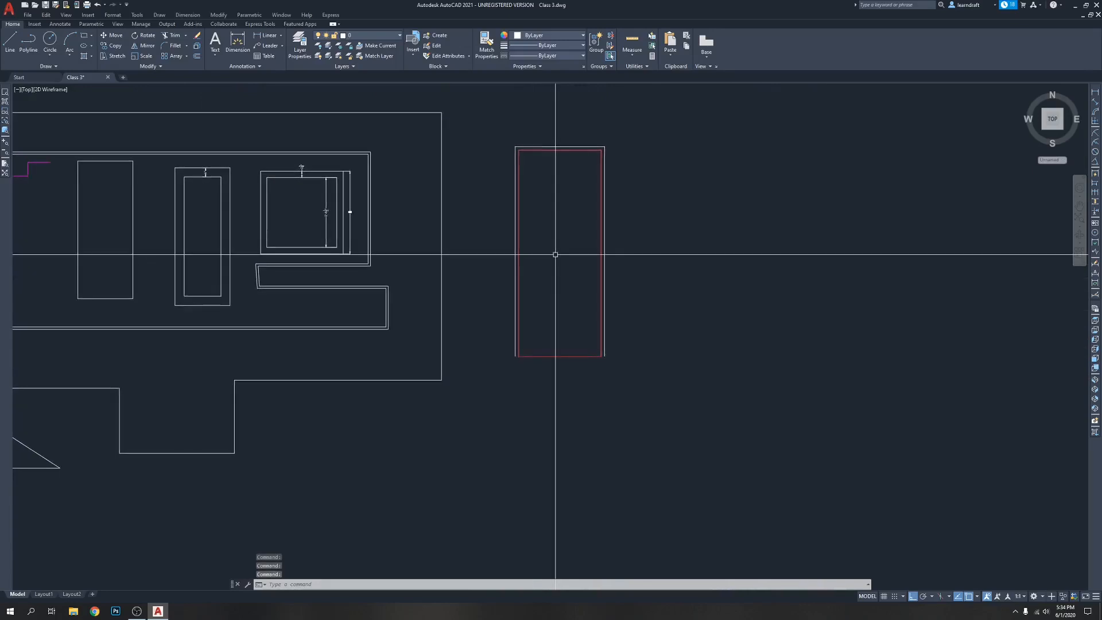
scroll(594, 332, up, 6)
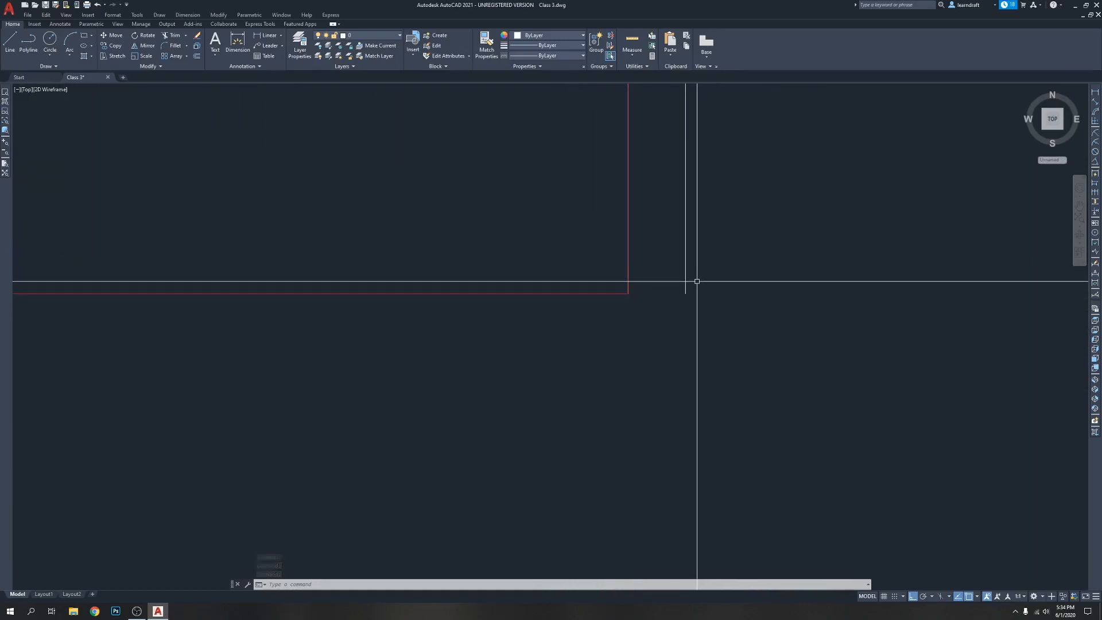
click(10, 43)
click(628, 293)
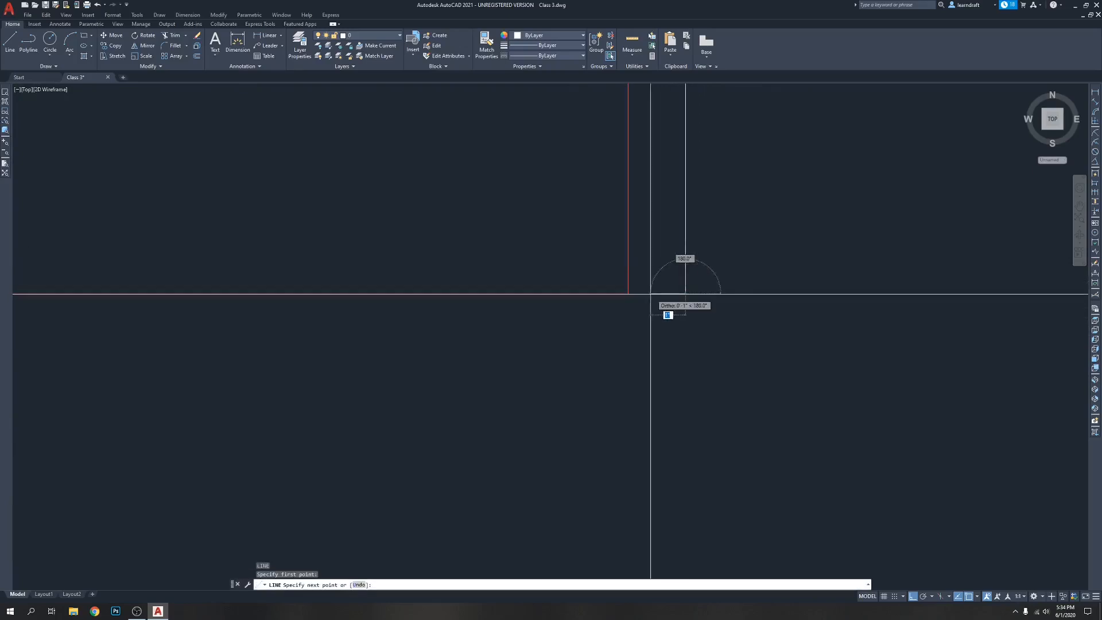
click(632, 294)
key(space)
Draw a matching short line from the frame's lower left endpoint to the red rectangle's lower left corner
scroll(779, 286, down, 6)
scroll(425, 298, up, 6)
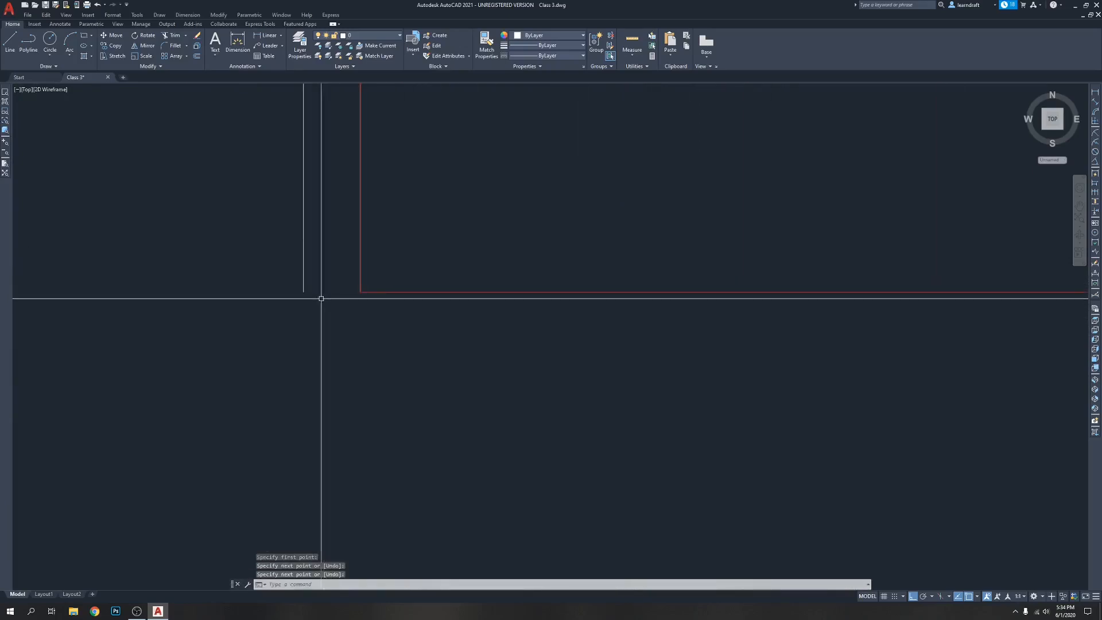
key(space)
click(303, 292)
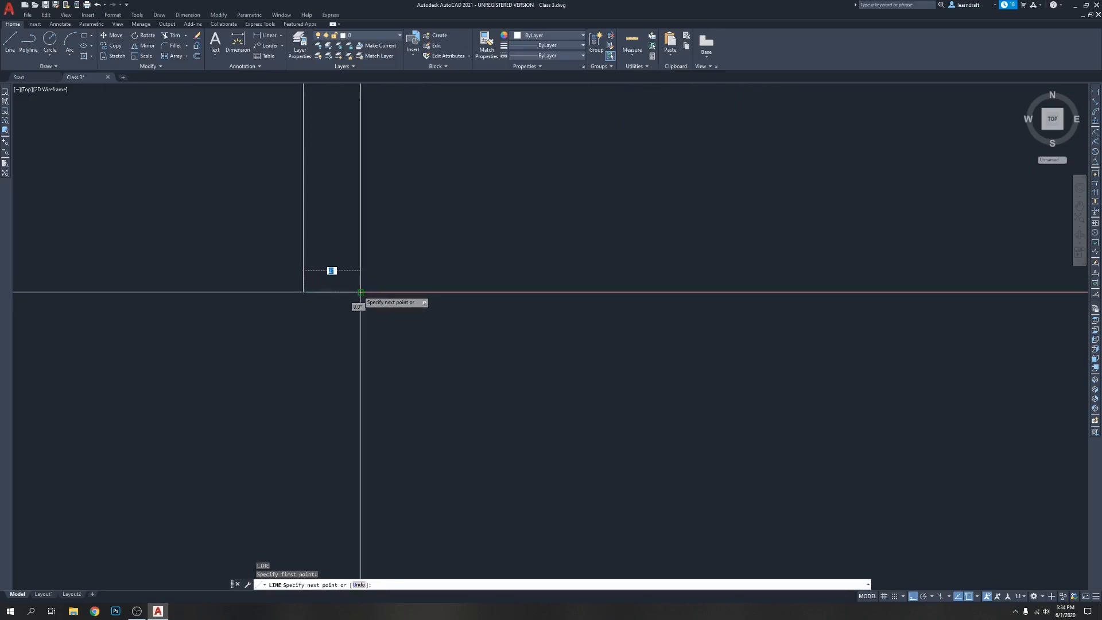
key(space)
Erase the two short closing lines at the lower ends of the multiline frame
scroll(363, 281, down, 10)
scroll(494, 255, up, 4)
mouse_move(508, 247)
middle_down()
mouse_move(535, 240)
mouse_move(529, 180)
middle_up()
scroll(467, 327, up, 6)
click(338, 322)
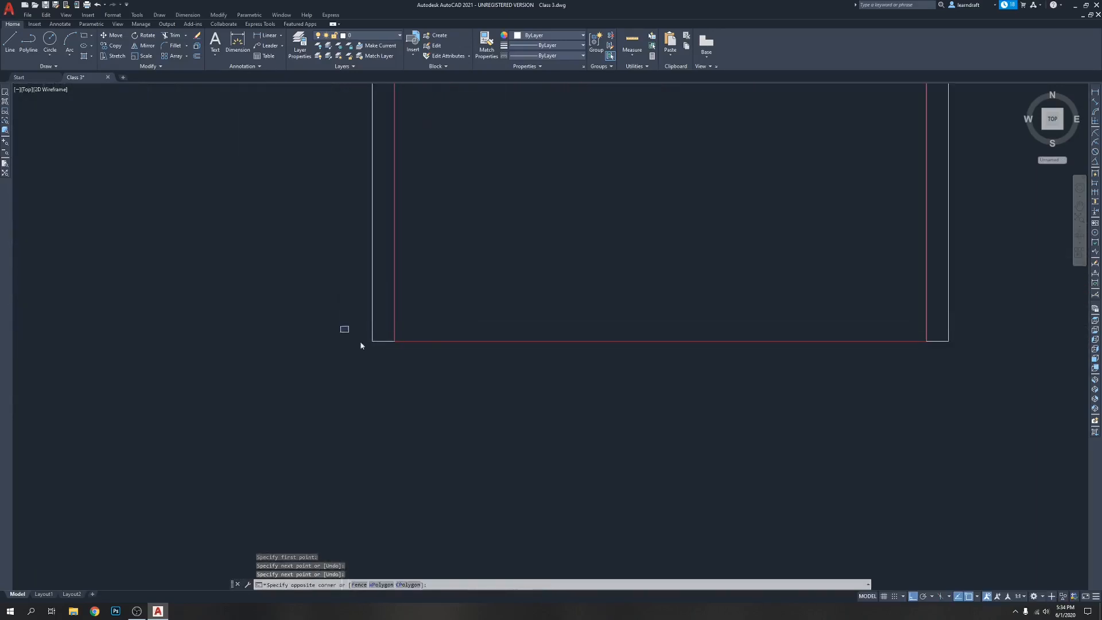
scroll(583, 382, down, 4)
click(584, 381)
key(Delete)
Draw a line from the red rectangle's lower right corner to the multiline frame's lower right endpoint
scroll(727, 368, up, 5)
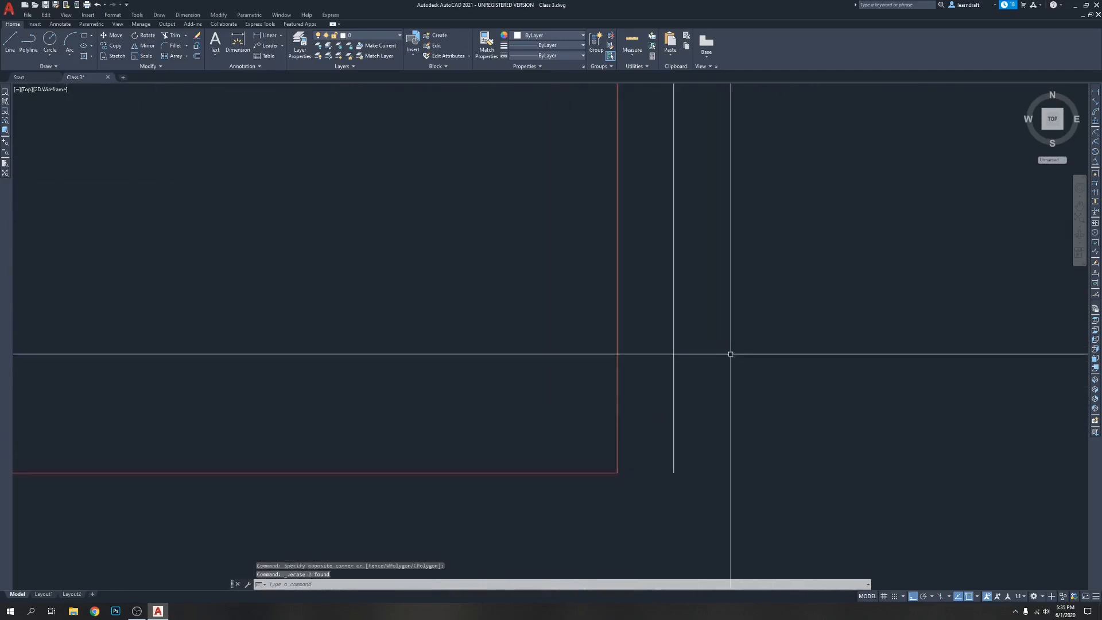
text(l)
key(space)
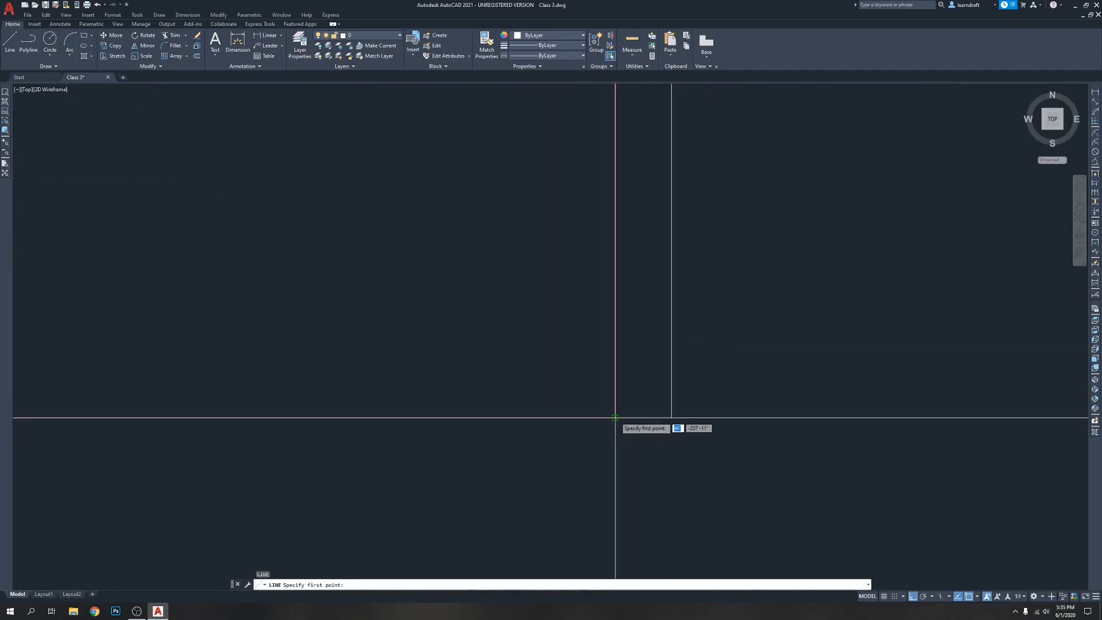
click(671, 418)
key(space)
Close the frame's left leg with a line from its lower outer endpoint to the red rectangle's lower left corner
scroll(666, 419, down, 3)
scroll(560, 388, up, 5)
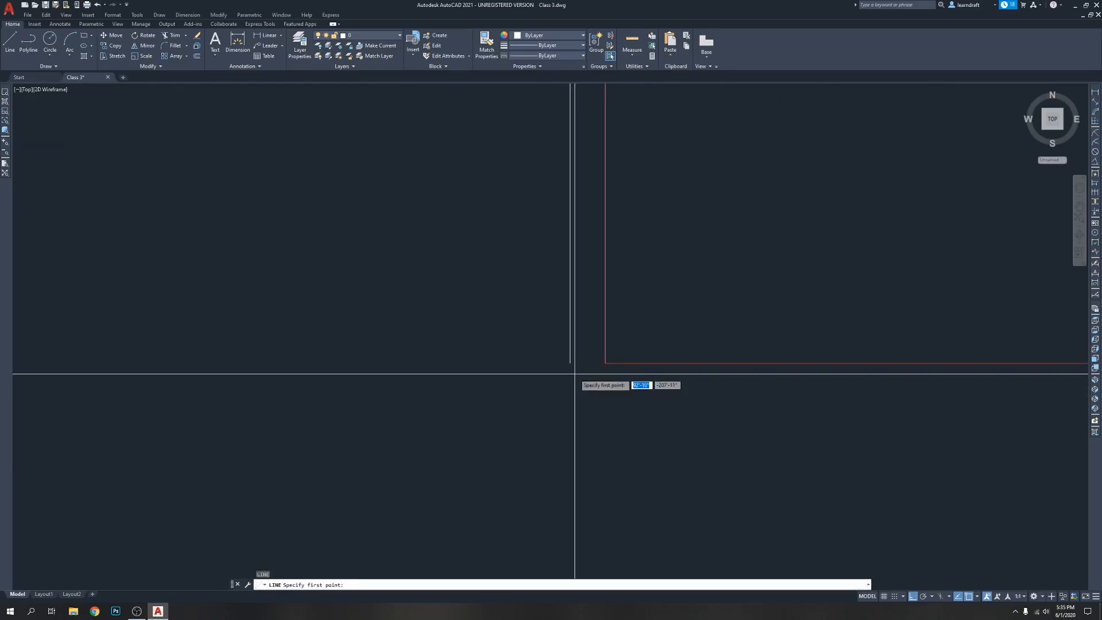
click(571, 363)
click(605, 363)
key(Return)
scroll(582, 390, down, 5)
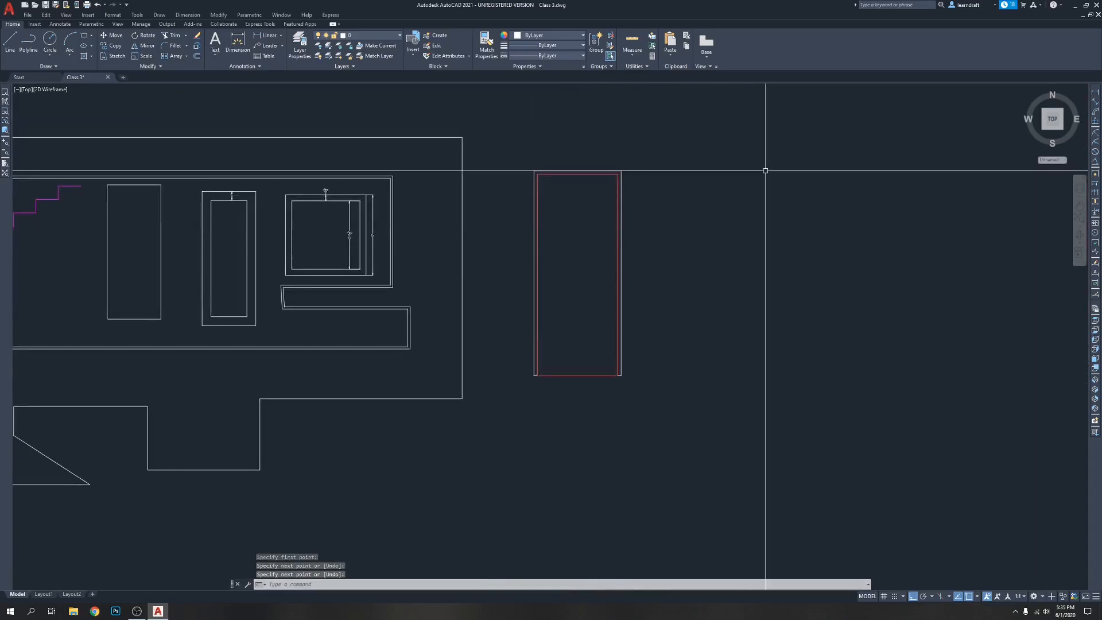
scroll(689, 156, down, 2)
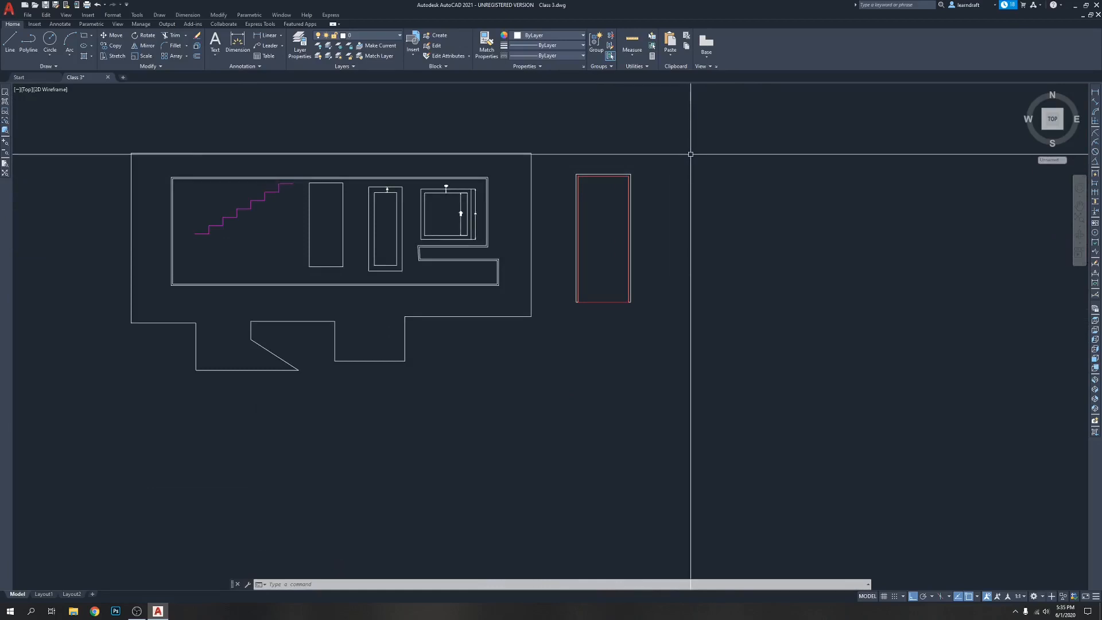
middle_drag(619, 145, 522, 153)
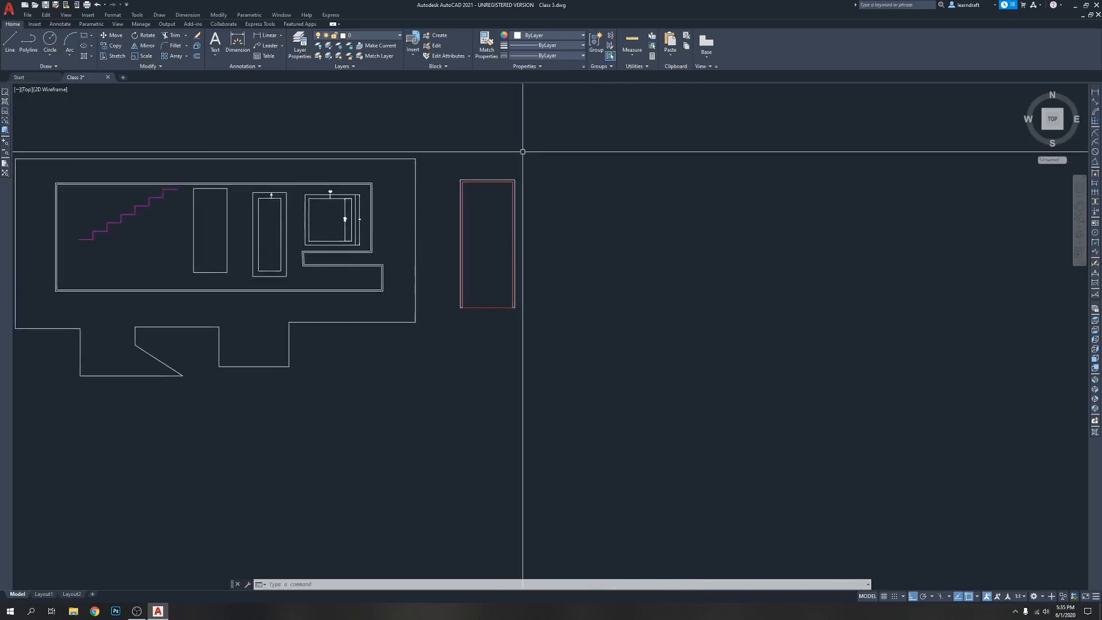
scroll(492, 177, down, 2)
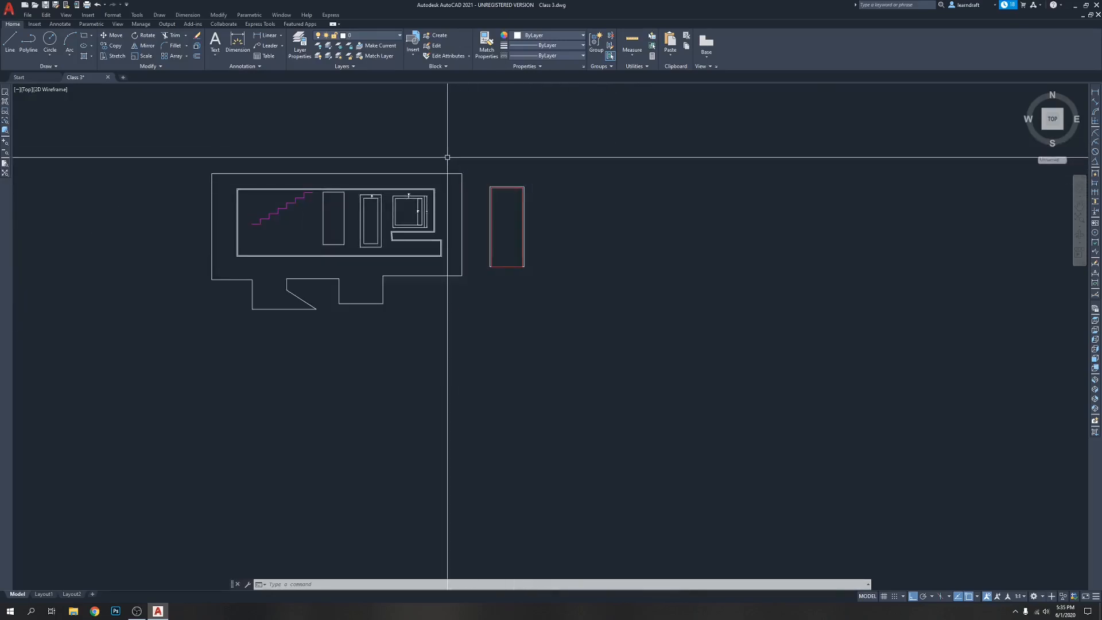
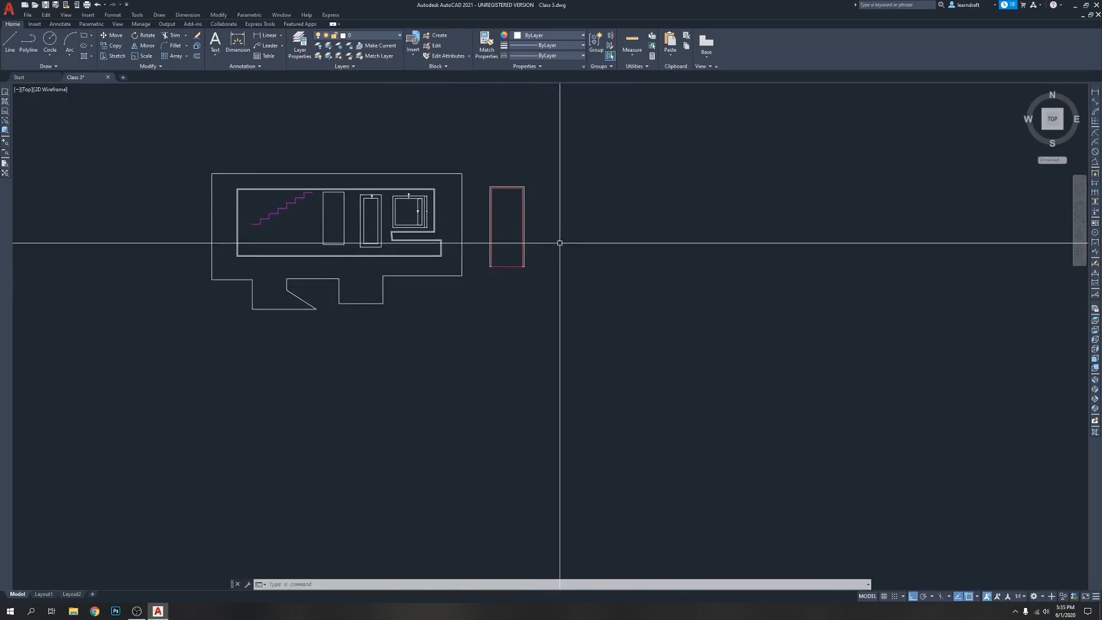
scroll(536, 234, down, 5)
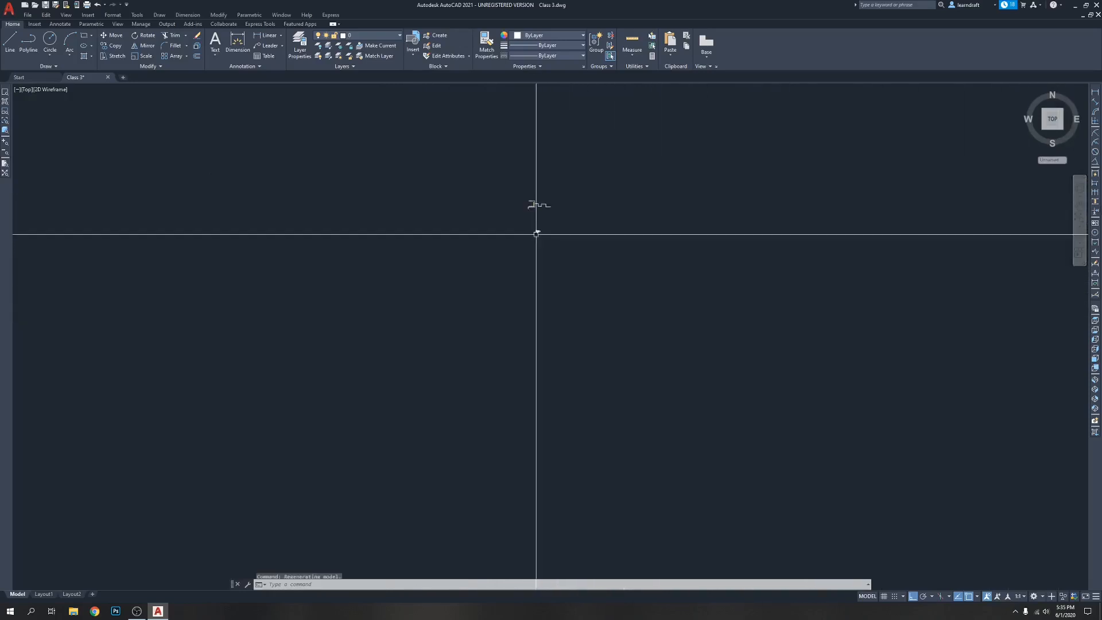
scroll(539, 239, up, 4)
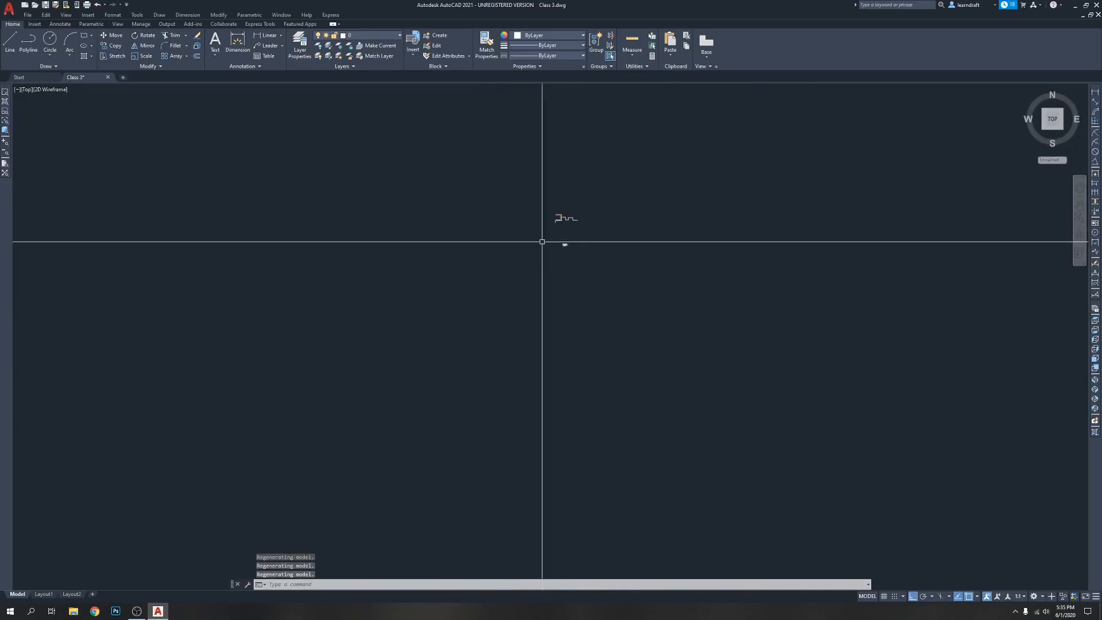
scroll(559, 240, up, 7)
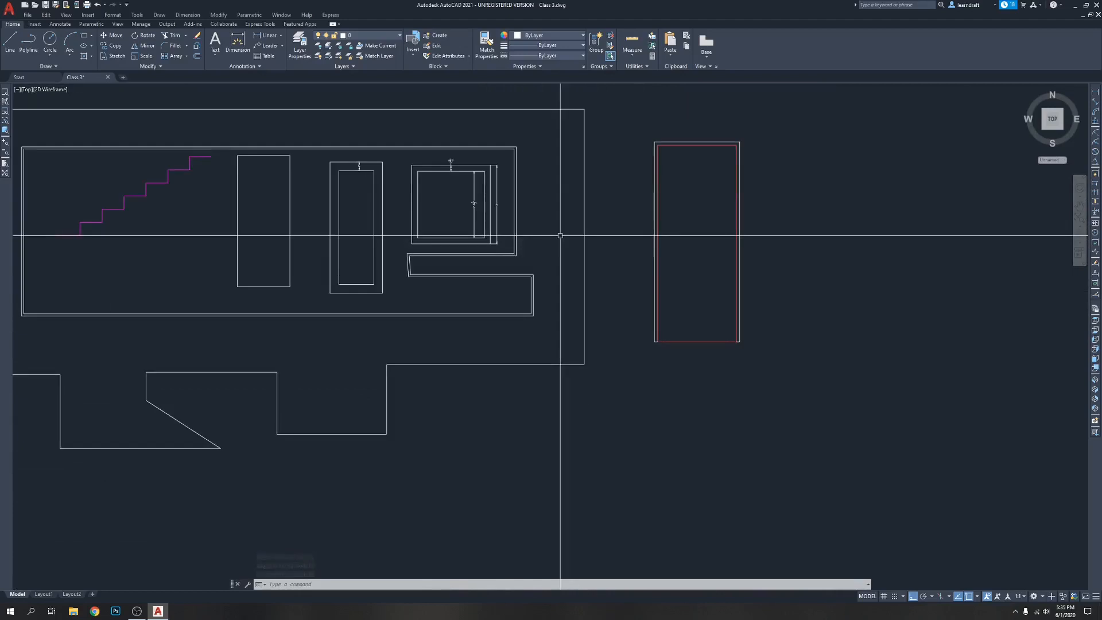
scroll(530, 184, down, 4)
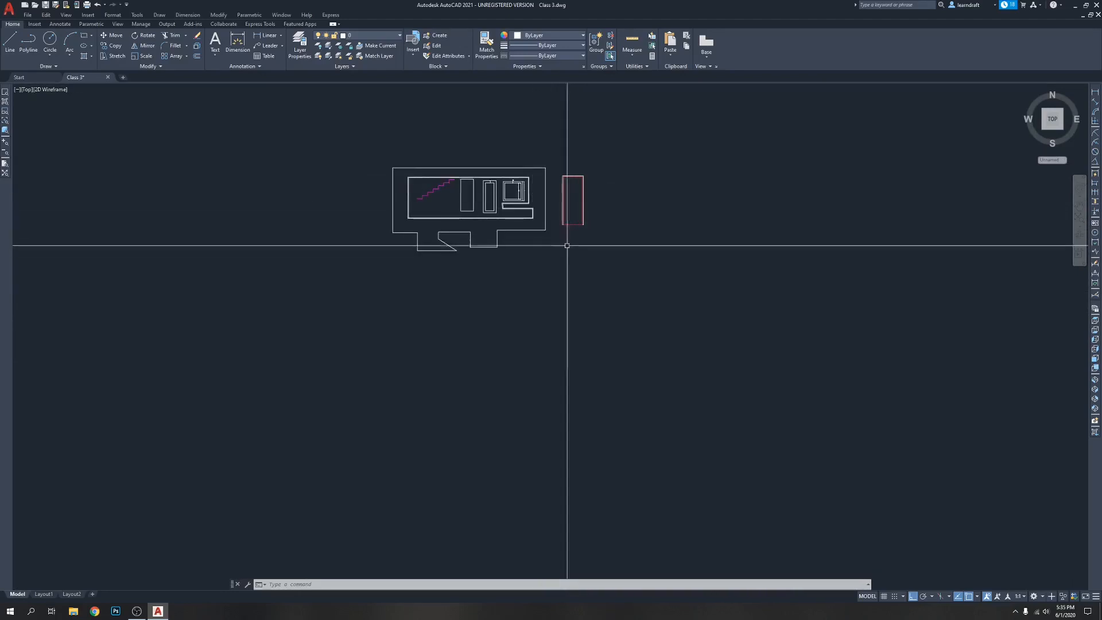
scroll(558, 258, up, 2)
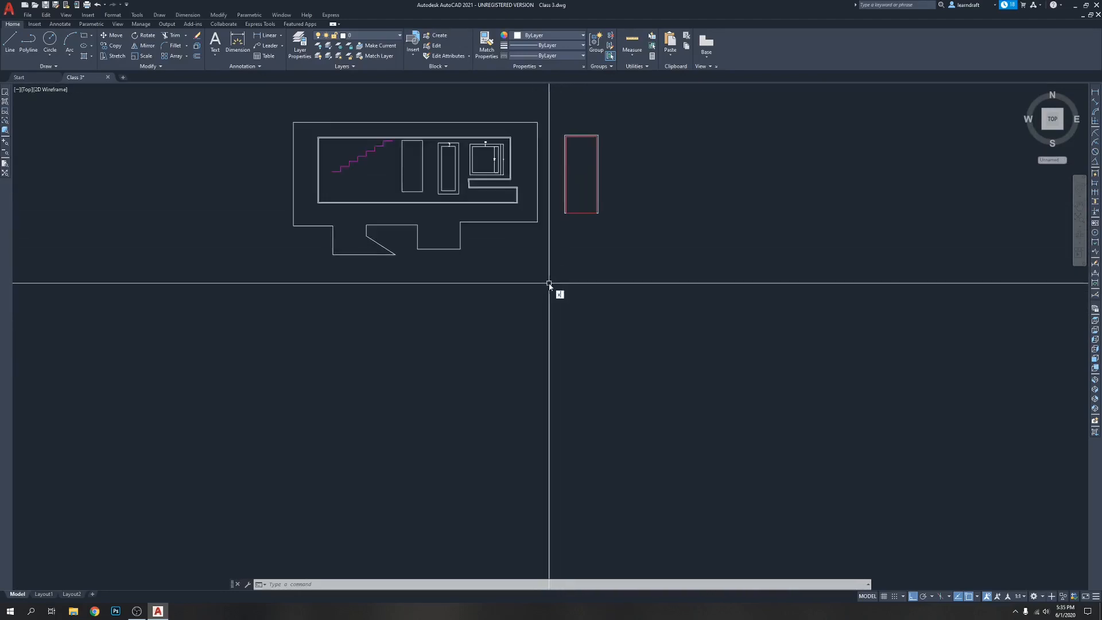
Draw a horizontal construction line (XLINE) below the nested outlines and the red-lined door
key(Return)
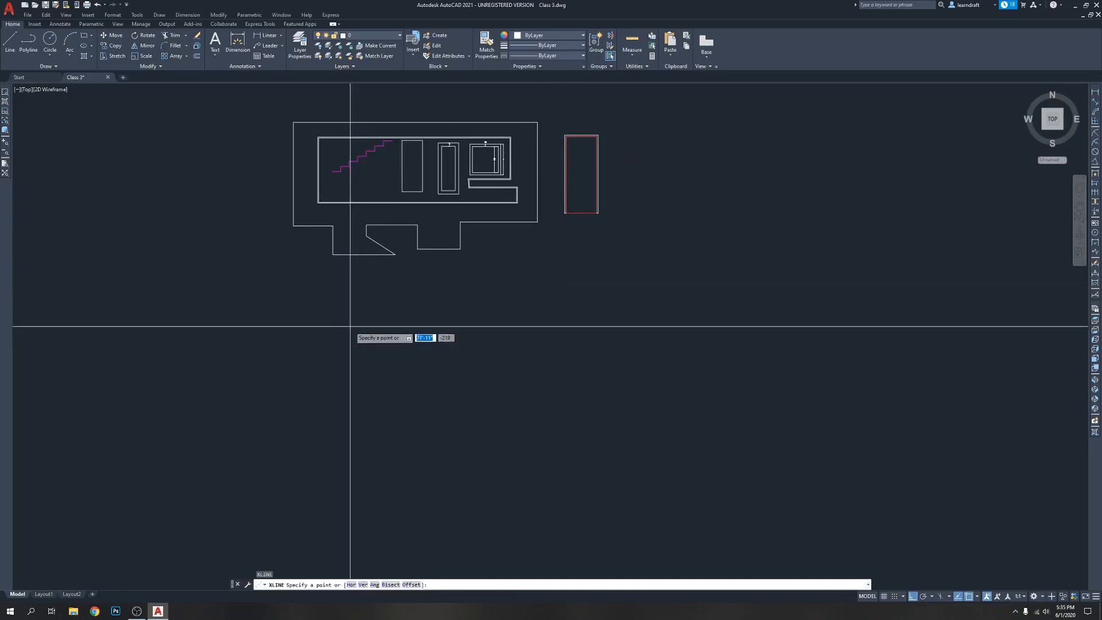
click(276, 308)
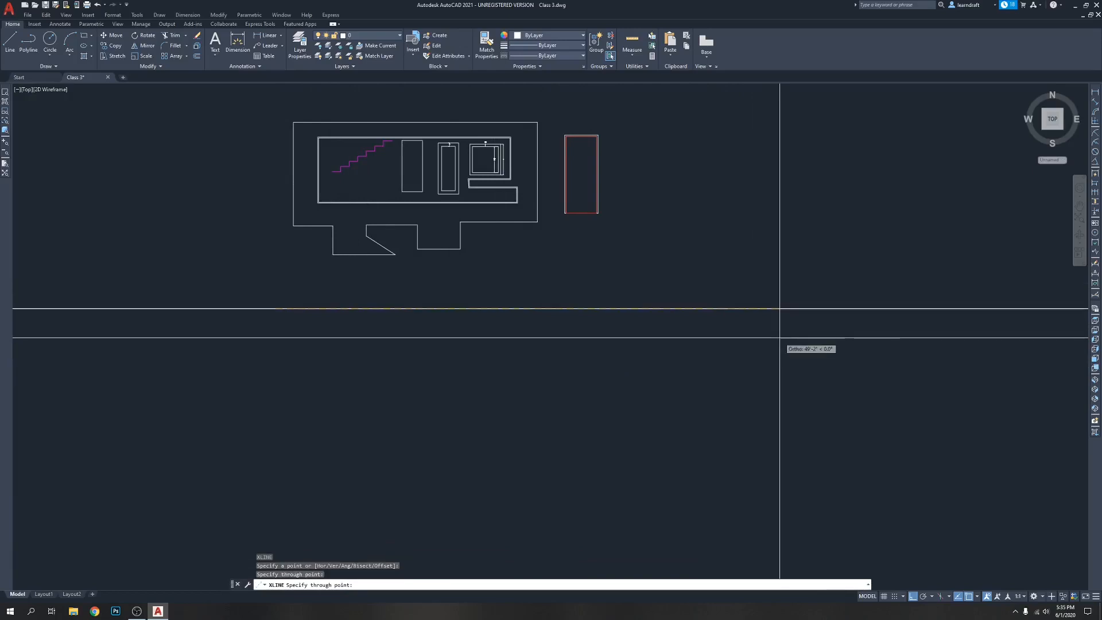
key(Return)
scroll(779, 337, down, 10)
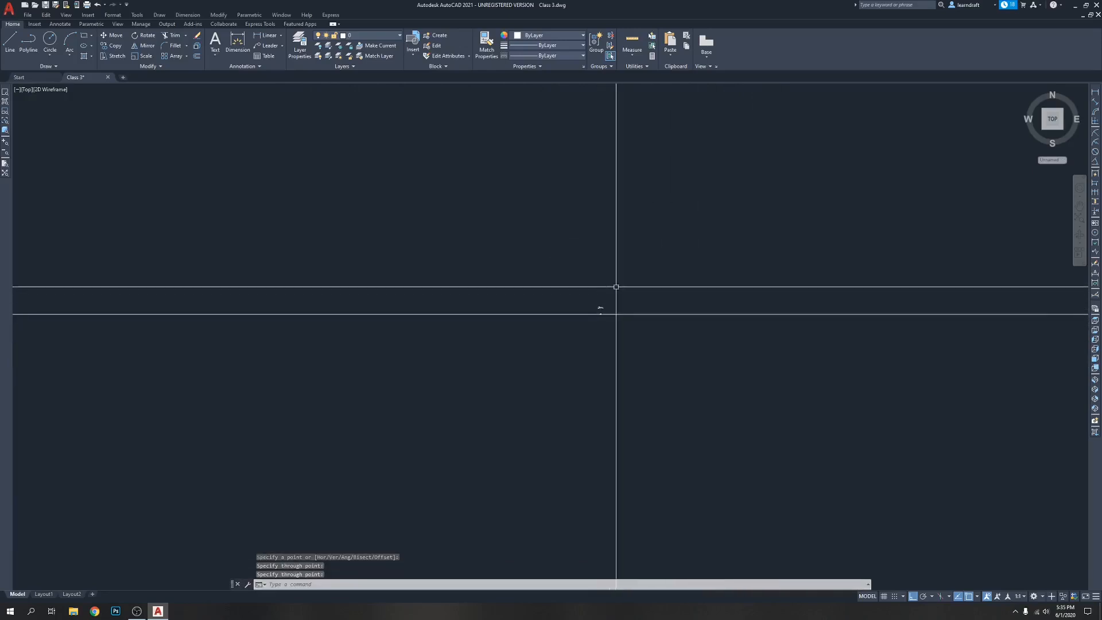
scroll(534, 340, up, 10)
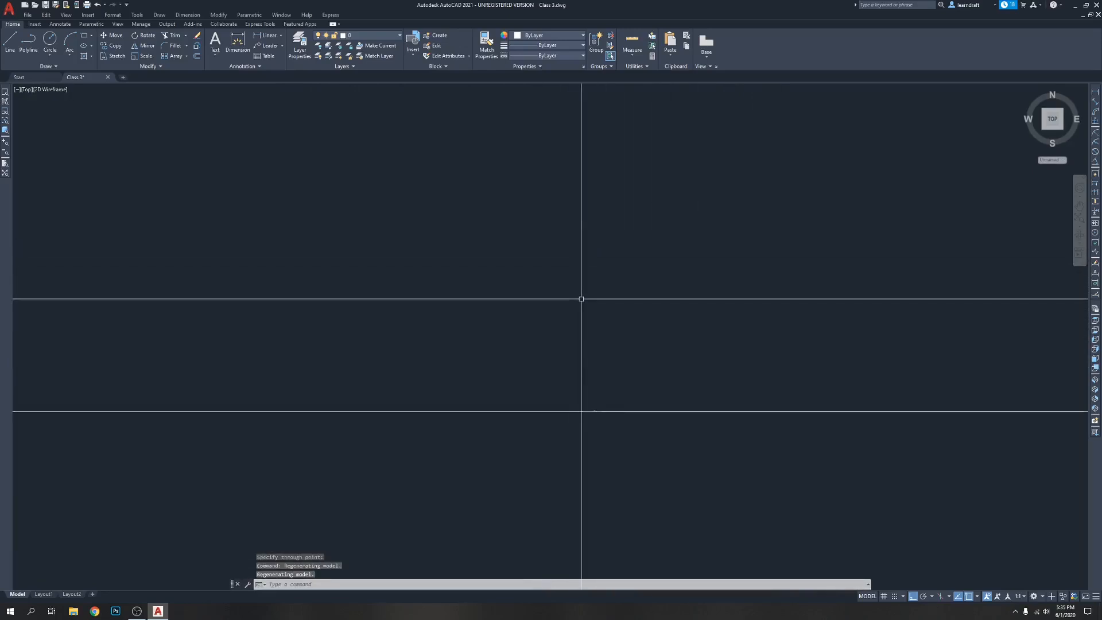
scroll(723, 401, up, 6)
middle_drag(753, 389, 627, 372)
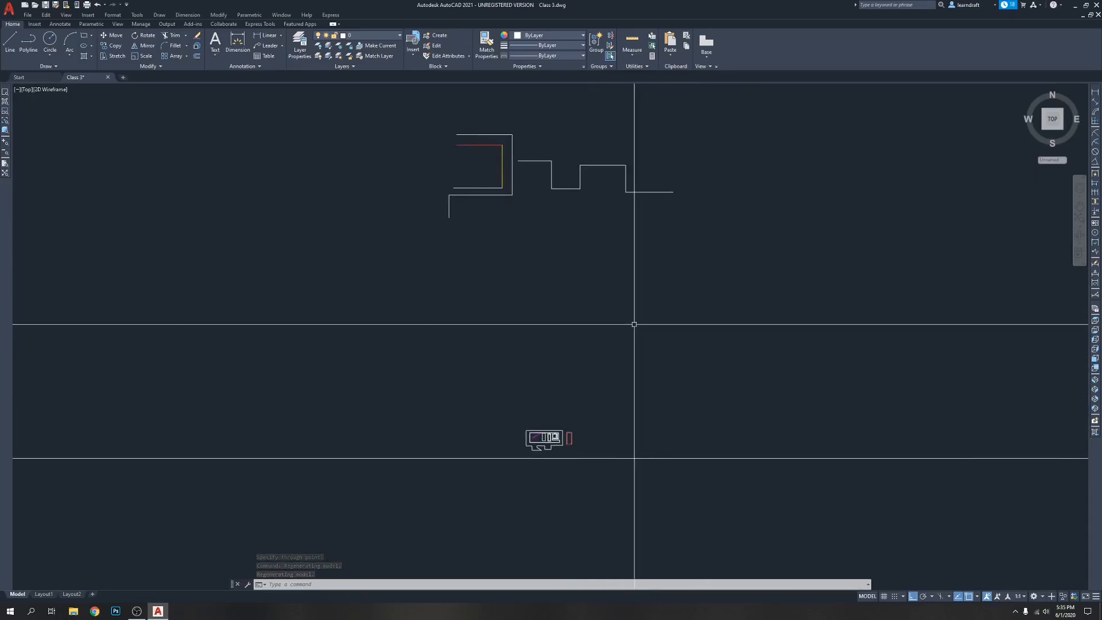
Erase the horizontal construction line below the outlines
middle_drag(590, 416, 531, 285)
scroll(534, 302, up, 4)
click(562, 385)
click(543, 310)
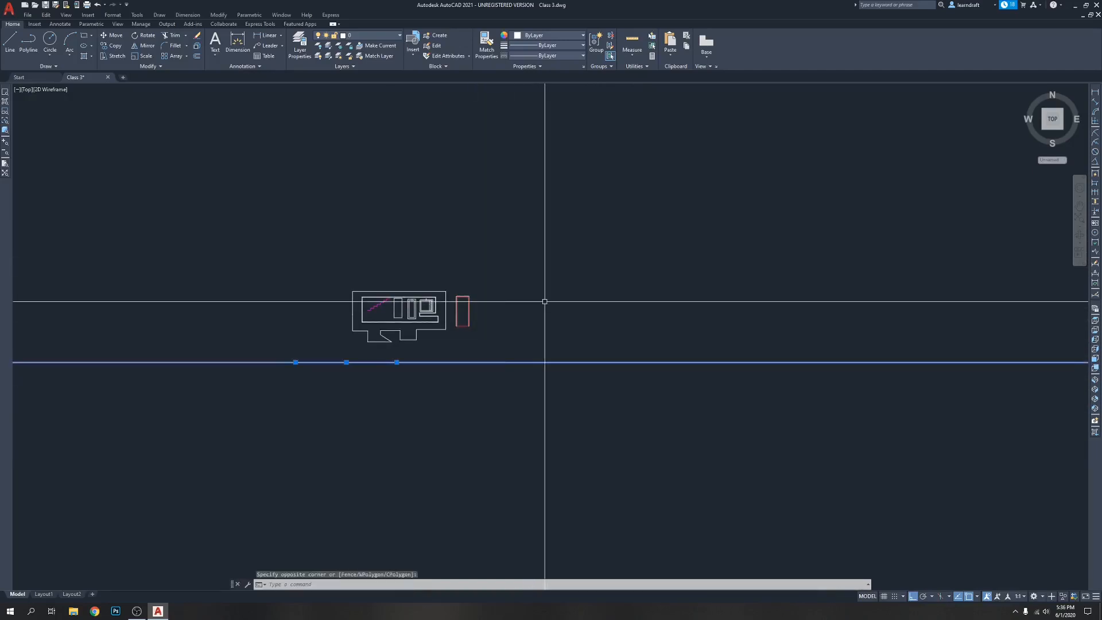
scroll(491, 321, up, 6)
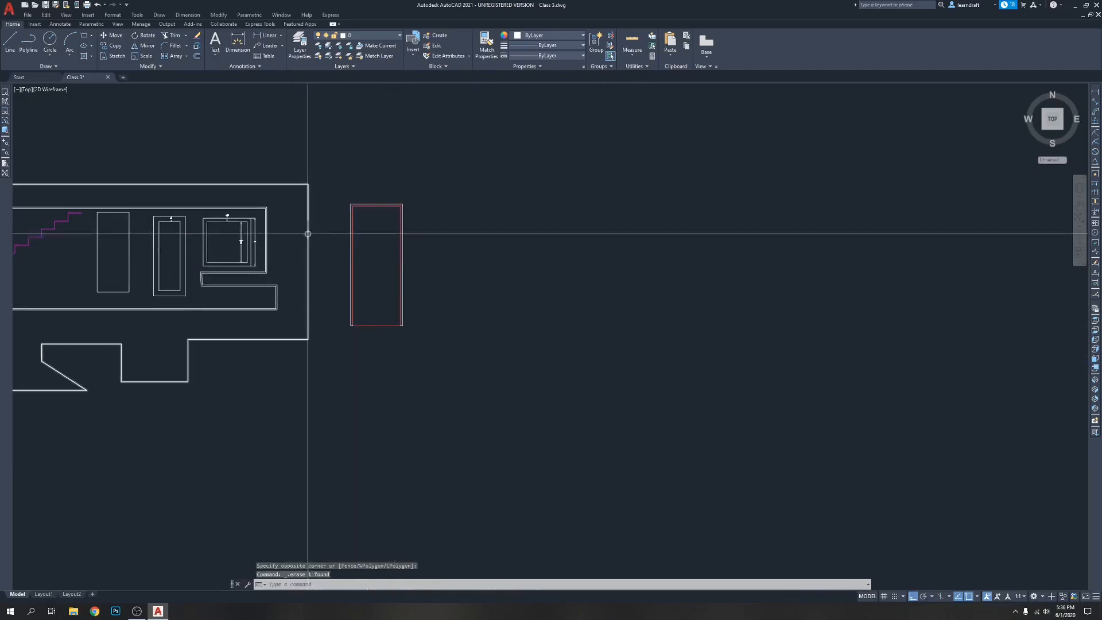
Draw a closed four-sided polyline about 10' tall well to the right of the red-lined door, ending it with the Close option
scroll(516, 287, down, 4)
middle_drag(605, 276, 423, 260)
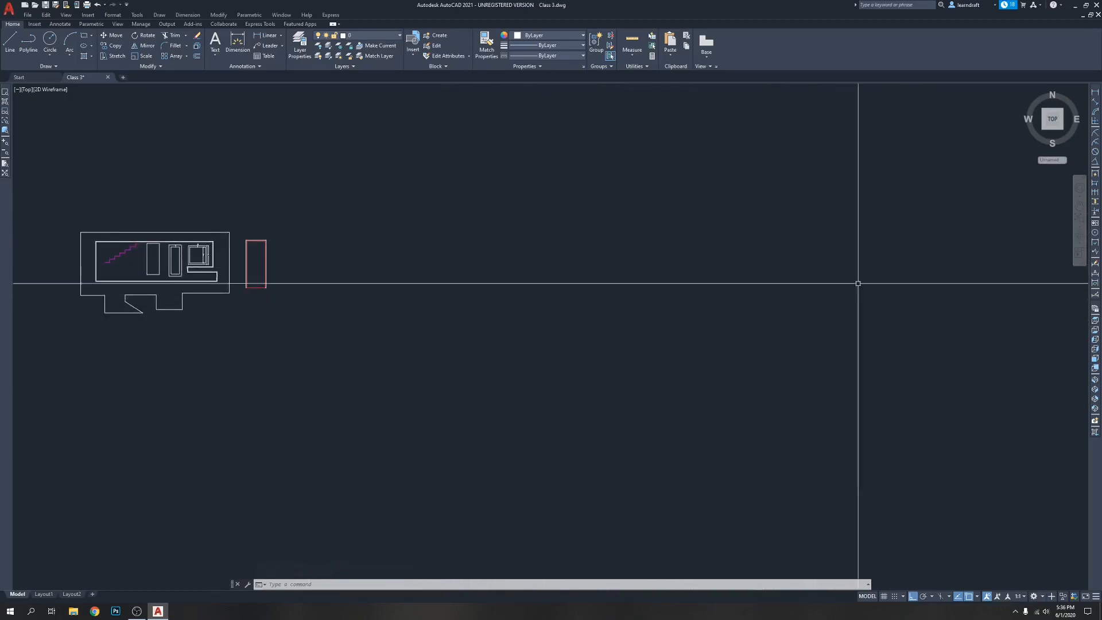
key(Return)
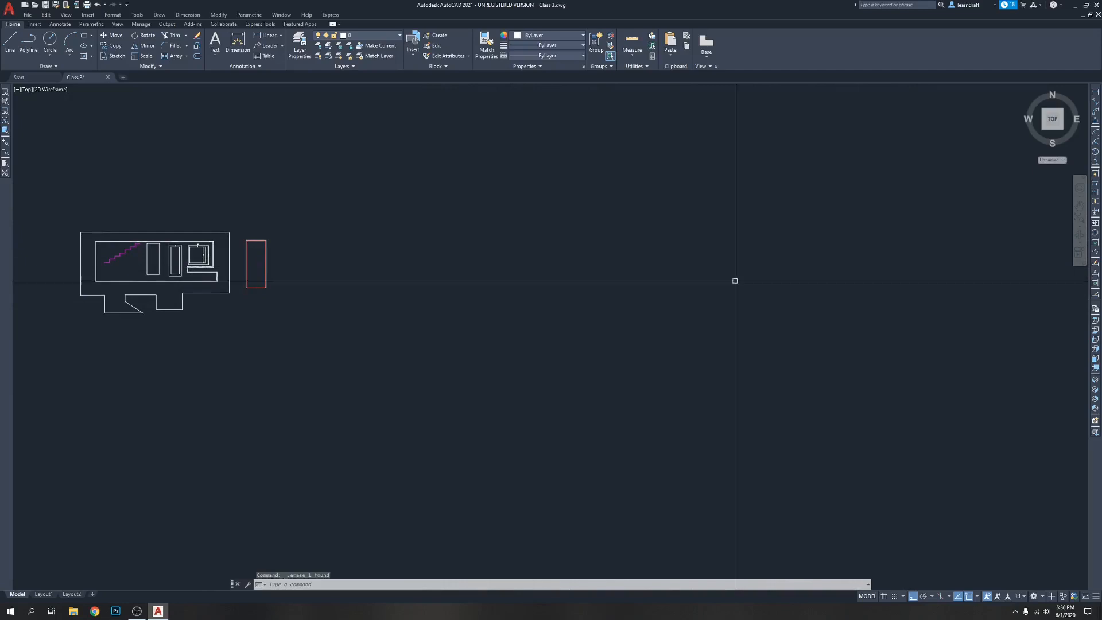
scroll(218, 261, up, 4)
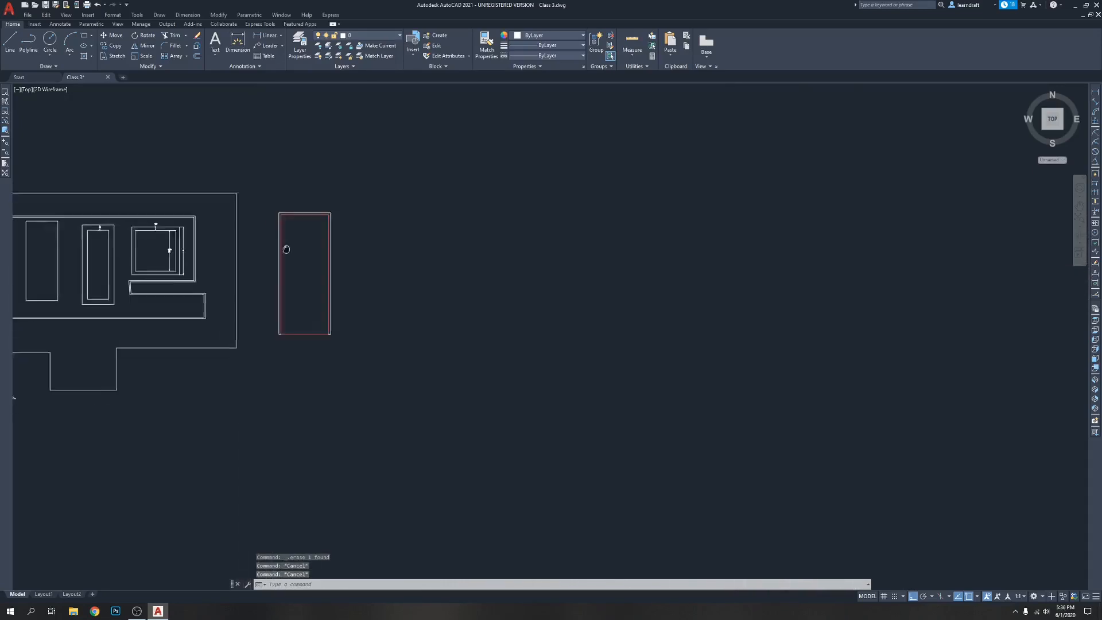
key(Return)
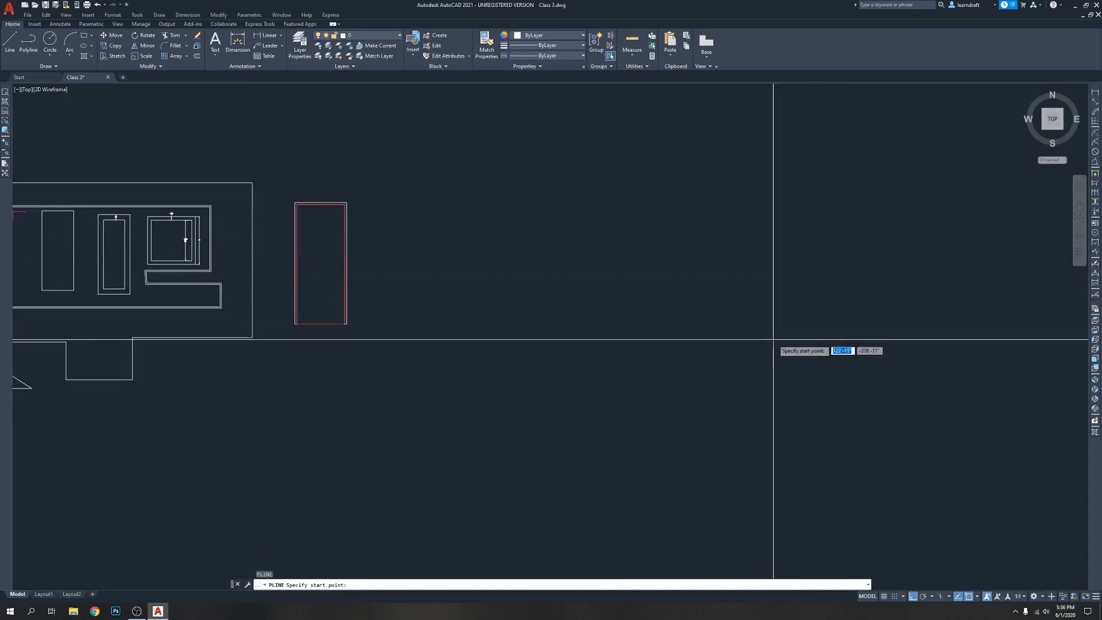
click(913, 318)
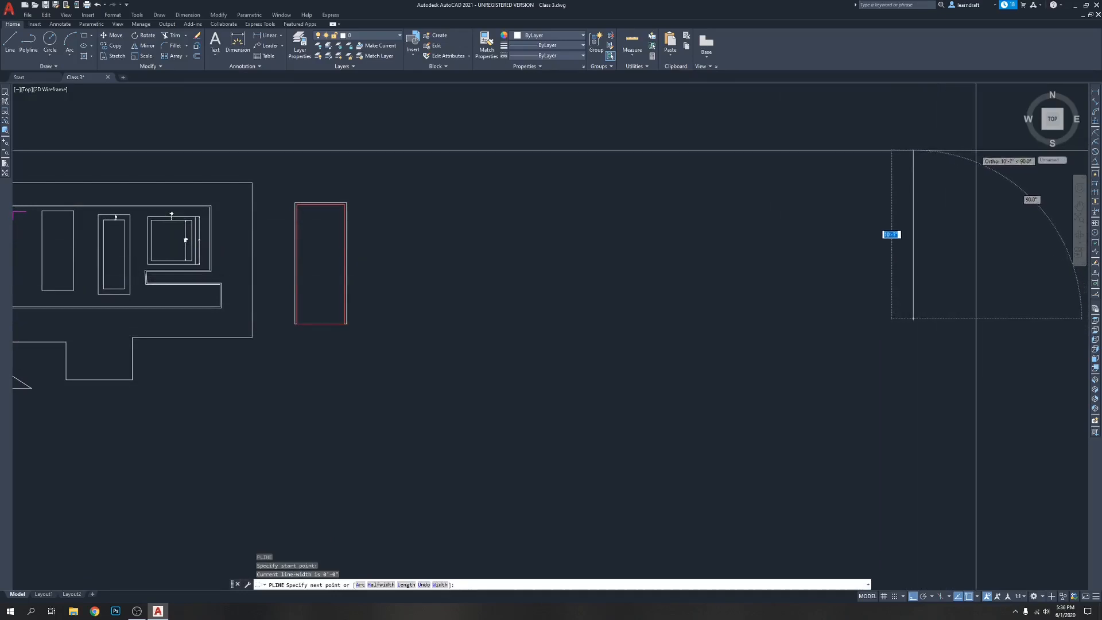
click(947, 155)
click(994, 156)
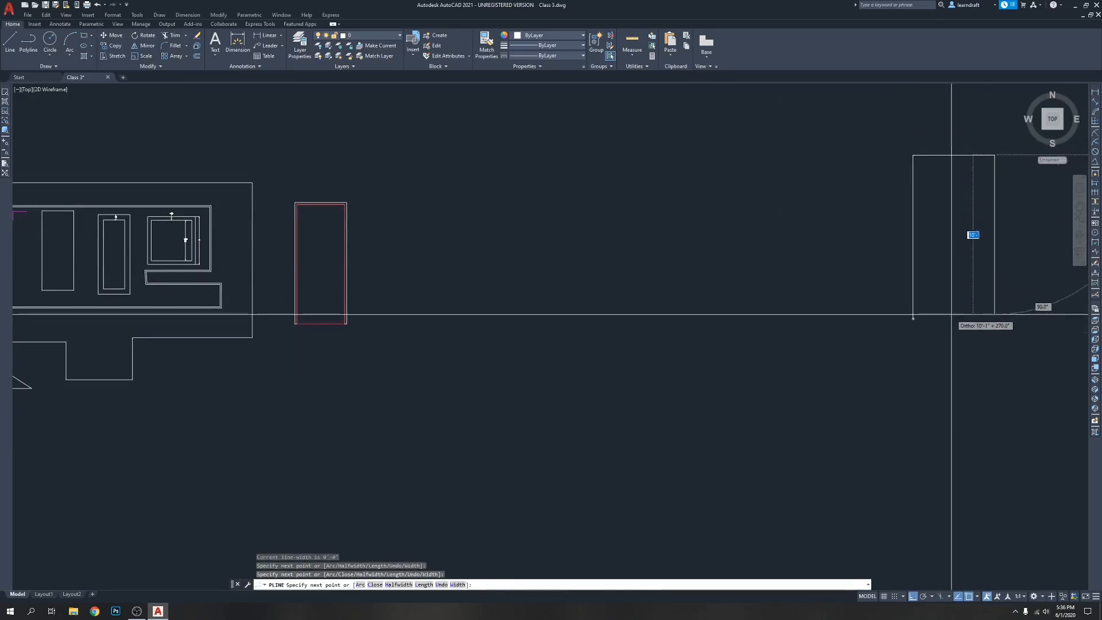
click(980, 319)
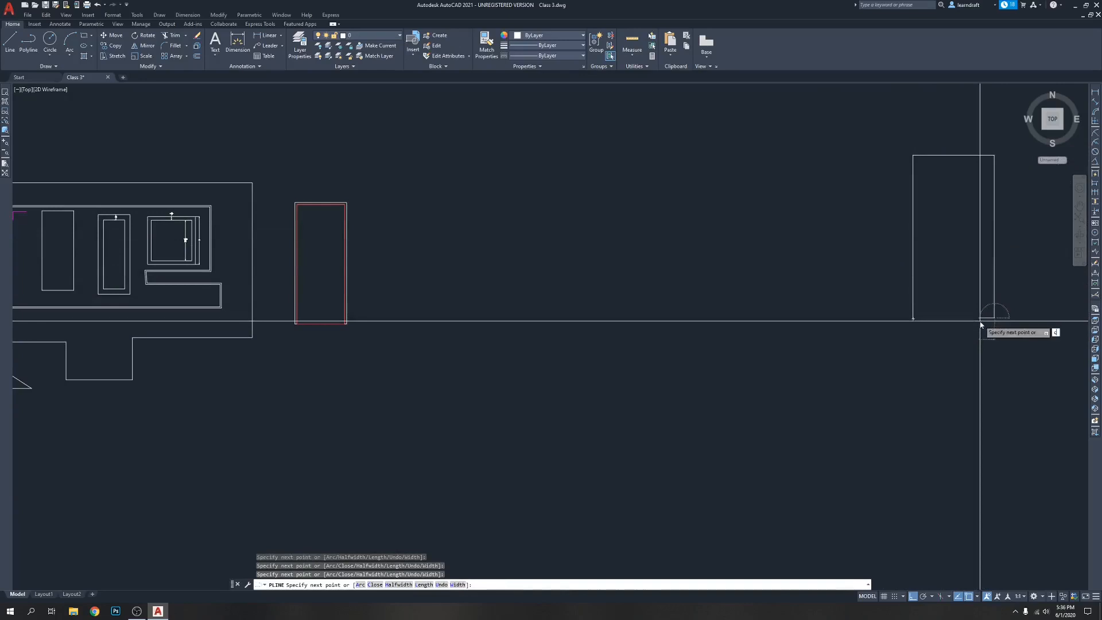
text(c)
key(Return)
middle_drag(914, 310, 879, 314)
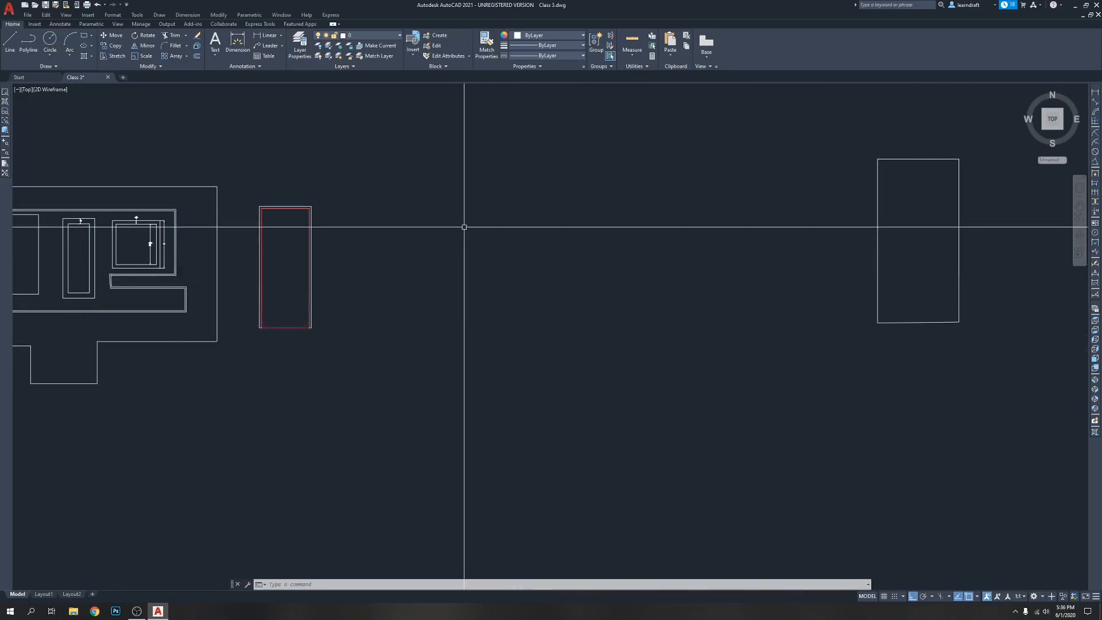
Draw a second, larger four-sided polyline far to the right of the first one and finish it with the Close option
scroll(394, 234, down, 4)
scroll(402, 230, up, 4)
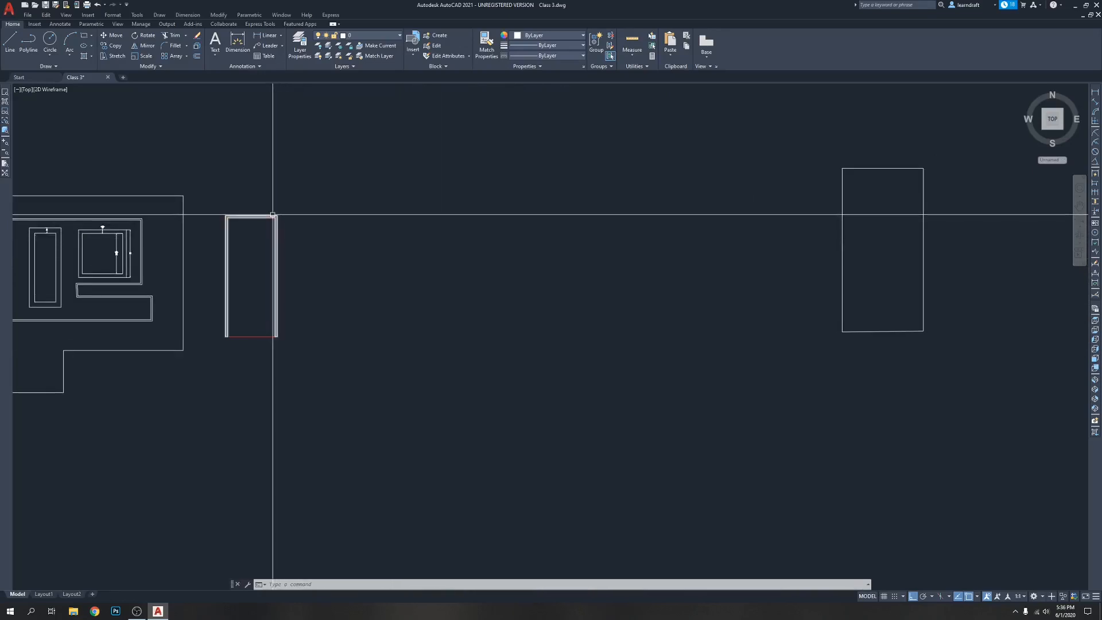
scroll(555, 236, down, 6)
middle_drag(741, 270, 558, 259)
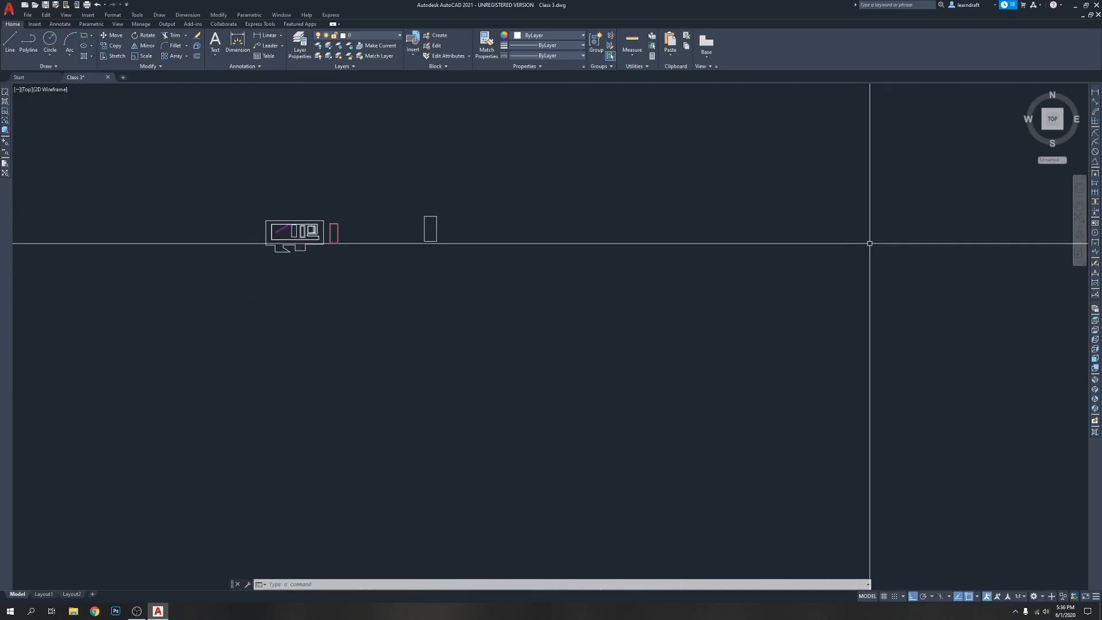
key(Return)
click(864, 249)
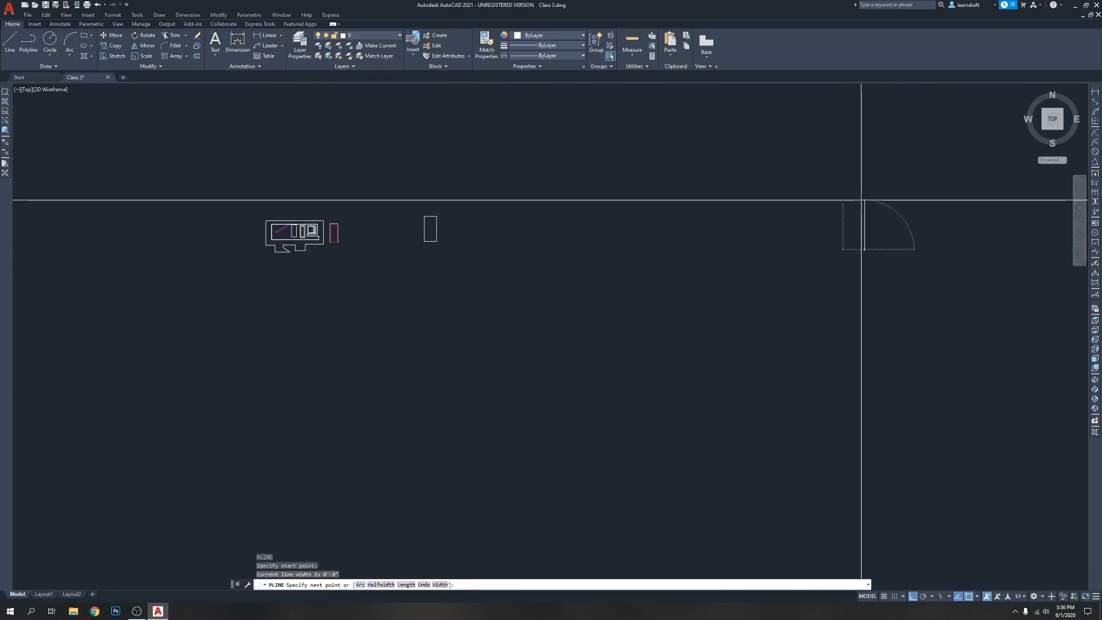
click(901, 212)
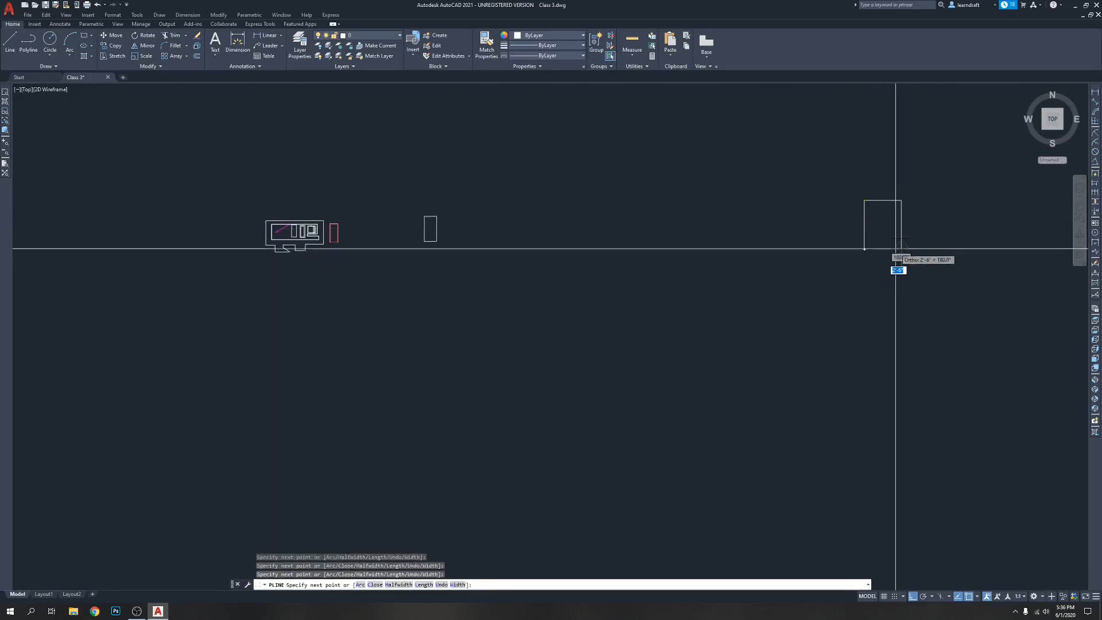
text(c)
key(Return)
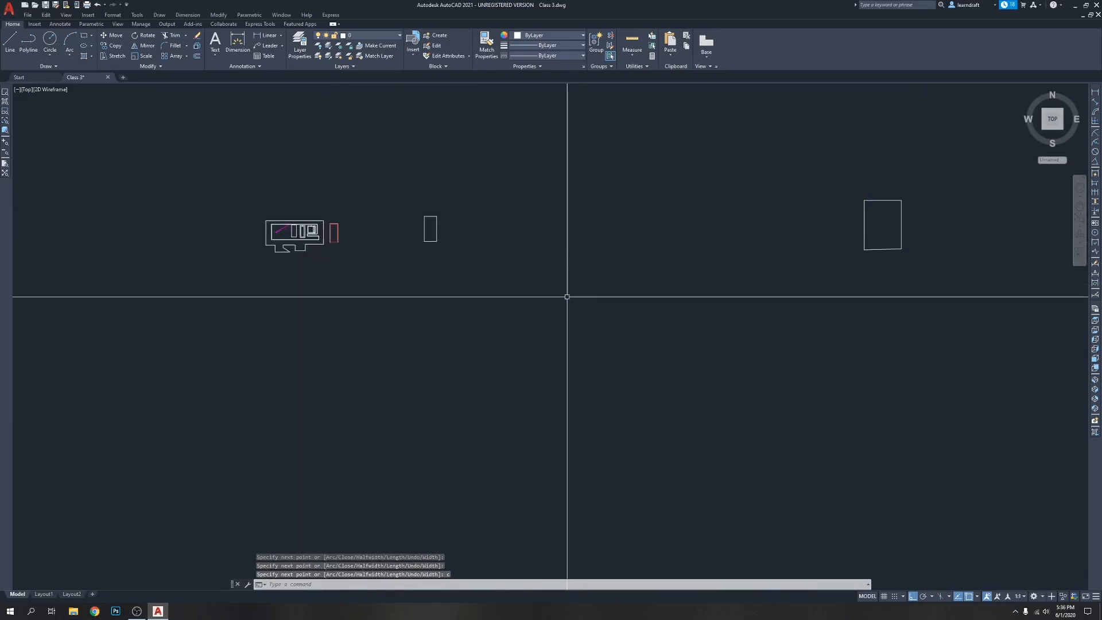
text(l)
key(Return)
scroll(364, 241, up, 10)
scroll(264, 249, up, 4)
click(266, 230)
scroll(259, 246, down, 18)
scroll(594, 276, up, 6)
scroll(759, 237, down, 8)
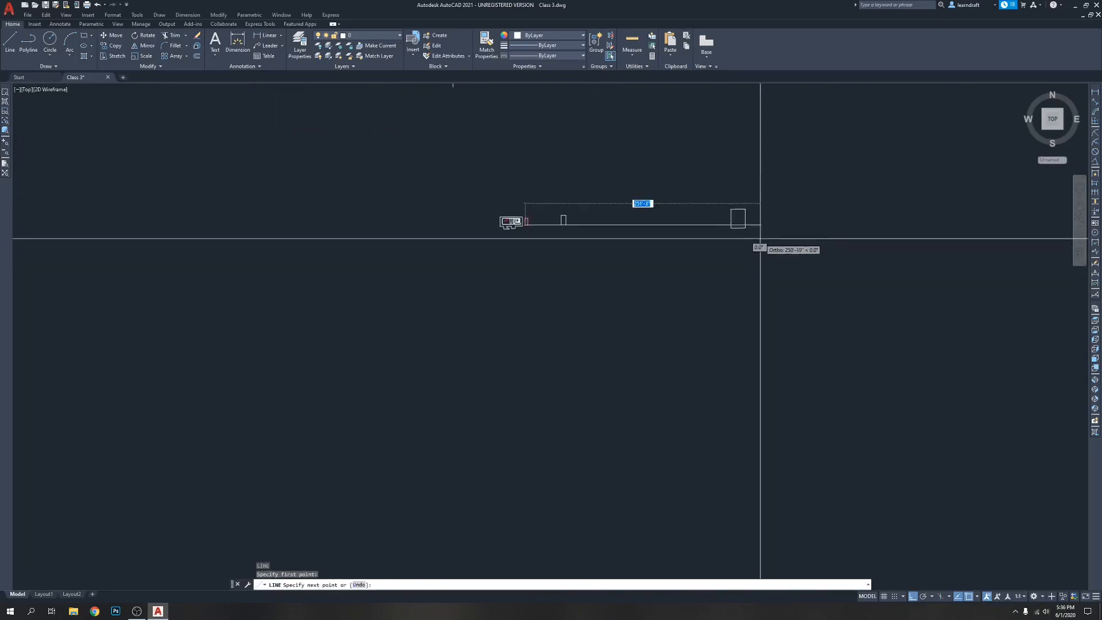
key(Escape)
scroll(738, 227, up, 6)
scroll(576, 253, down, 4)
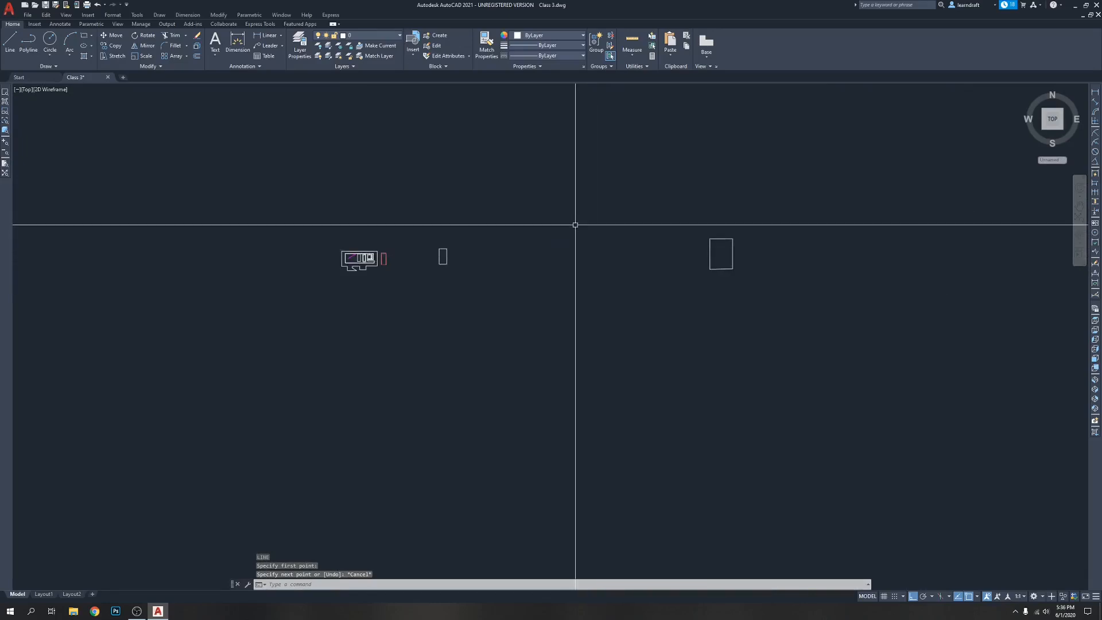
Draw a horizontal construction line (XLINE) through the lower left corner of the red-lined door, reaching across both new polylines
scroll(482, 231, up, 2)
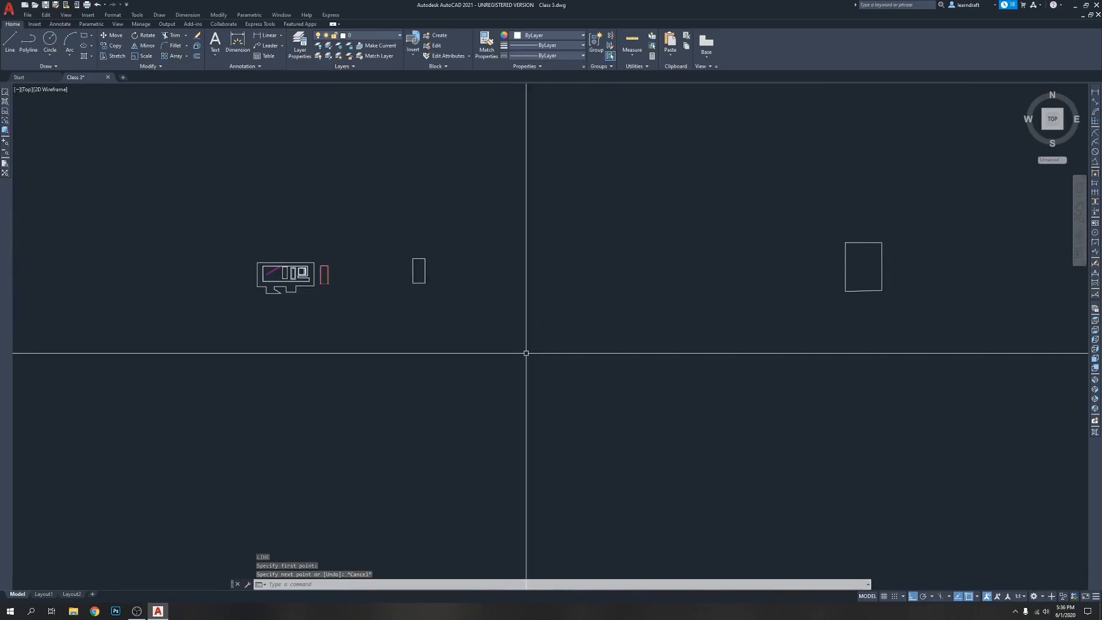
key(Return)
scroll(344, 290, up, 4)
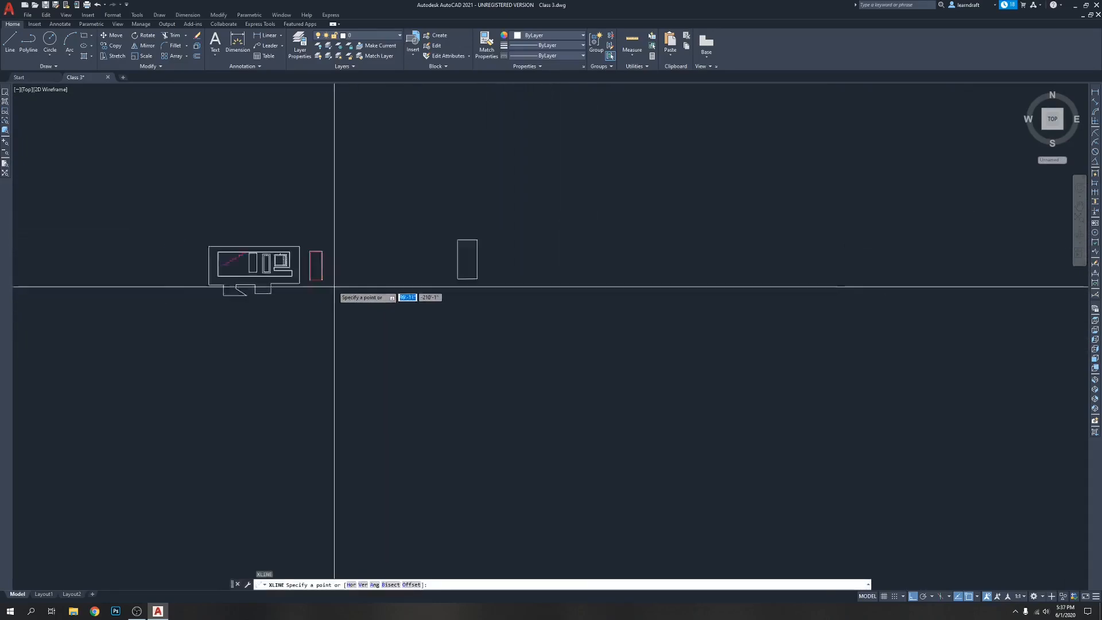
click(304, 276)
click(397, 308)
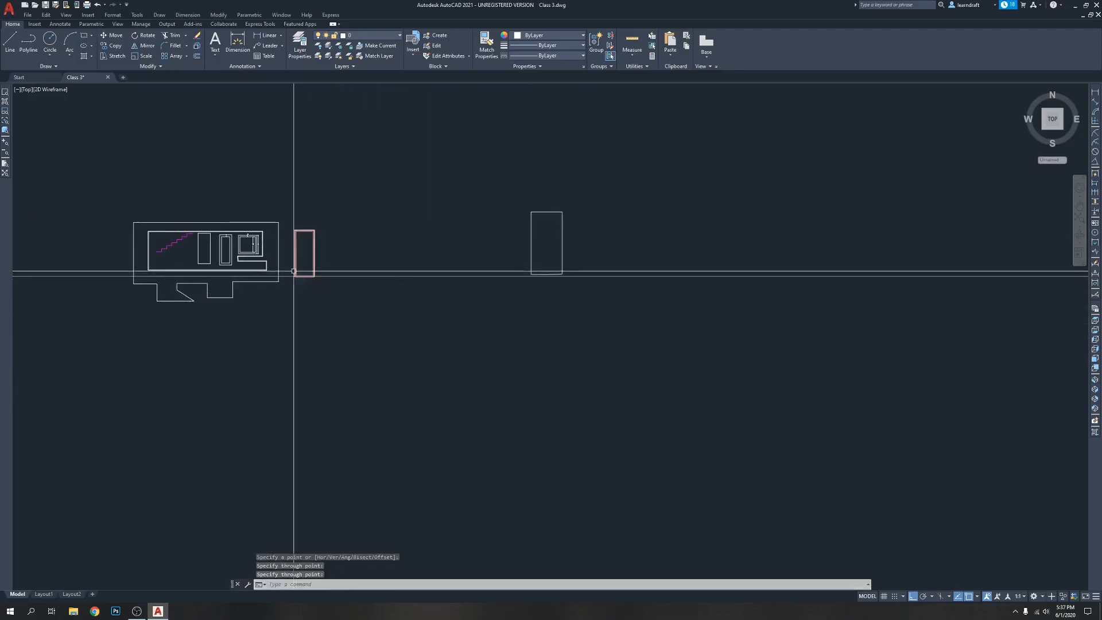
scroll(293, 271, up, 6)
scroll(288, 292, down, 10)
middle_drag(682, 345, 533, 324)
scroll(702, 279, up, 8)
click(687, 262)
click(651, 286)
middle_drag(725, 282, 712, 342)
scroll(746, 306, down, 6)
key(Escape)
Move the larger polyline from its lower right corner onto the horizontal construction line
middle_drag(583, 190, 511, 177)
scroll(665, 234, up, 4)
click(668, 235)
click(582, 261)
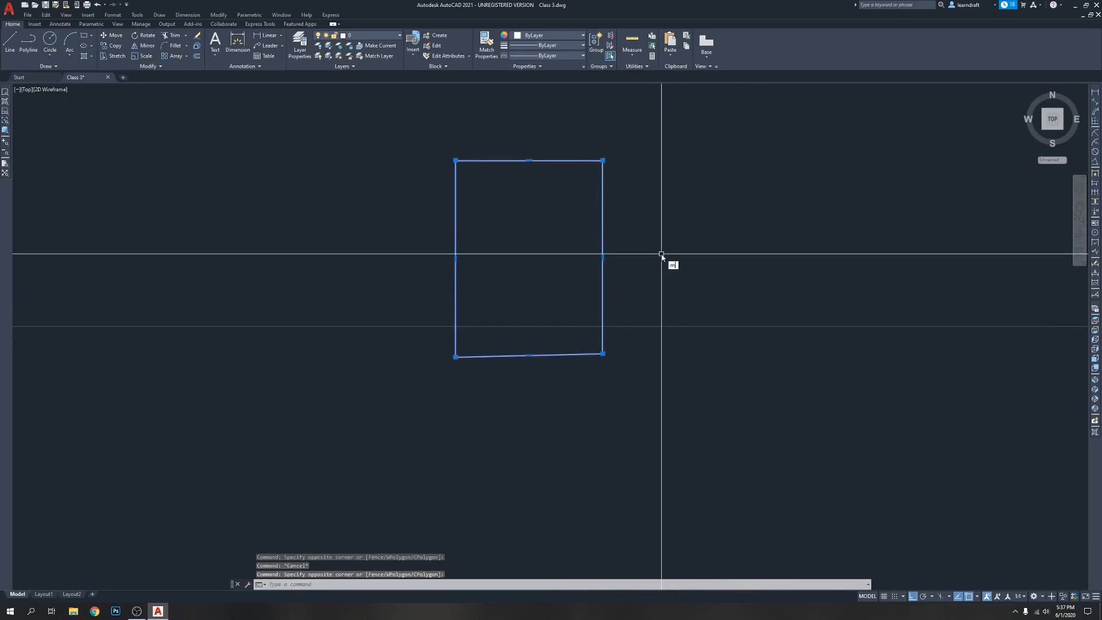
text(m)
key(Return)
click(603, 354)
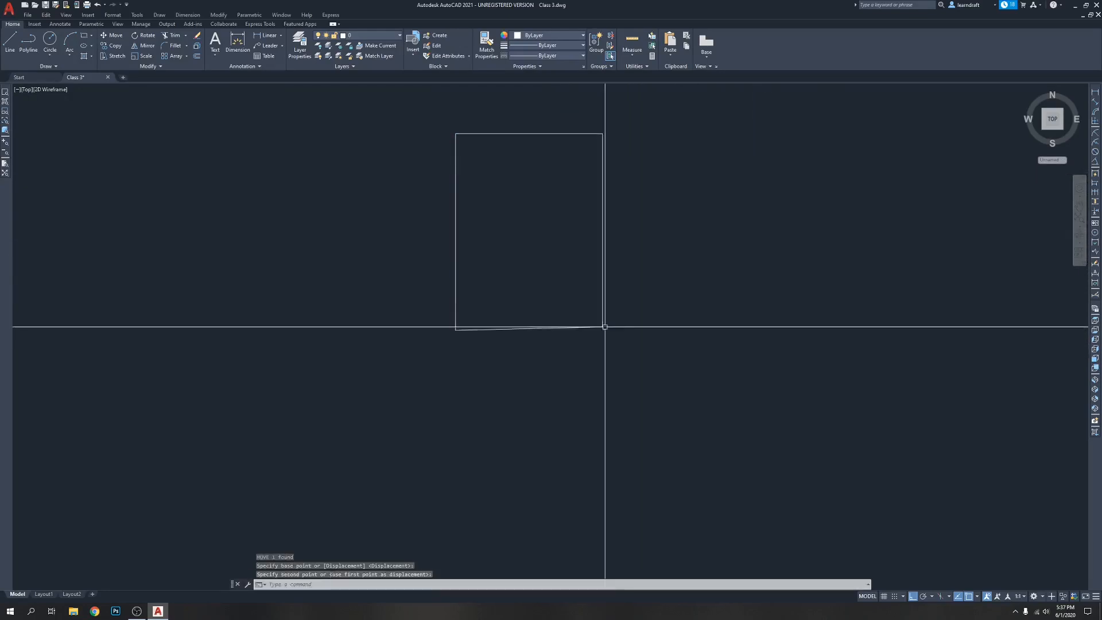
Stretch the larger polyline's lower left corner up to the construction line to level its bottom edge
scroll(604, 326, down, 7)
scroll(646, 254, up, 12)
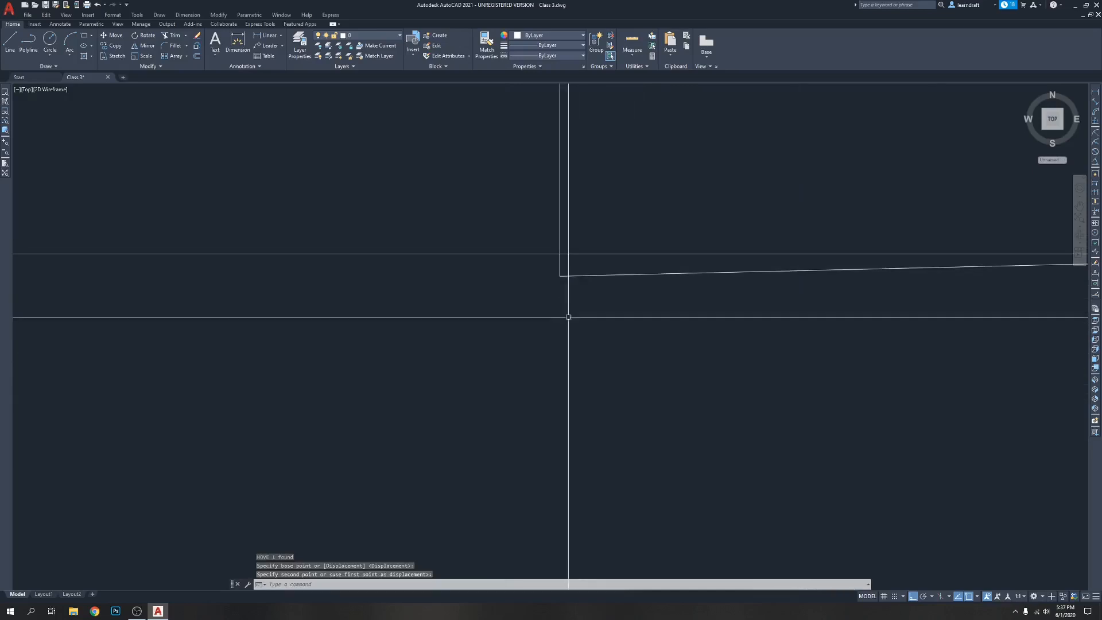
click(575, 265)
click(560, 293)
click(560, 277)
scroll(559, 267, down, 5)
key(Escape)
scroll(553, 231, up, 3)
scroll(585, 285, down, 6)
scroll(464, 287, up, 3)
scroll(498, 282, down, 6)
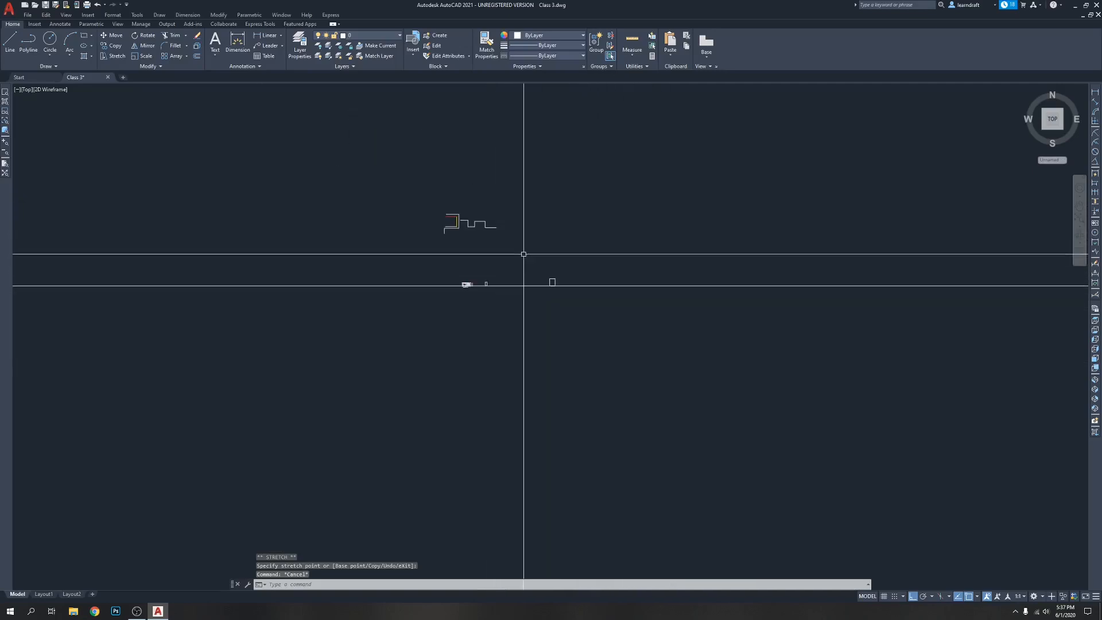
scroll(488, 271, up, 3)
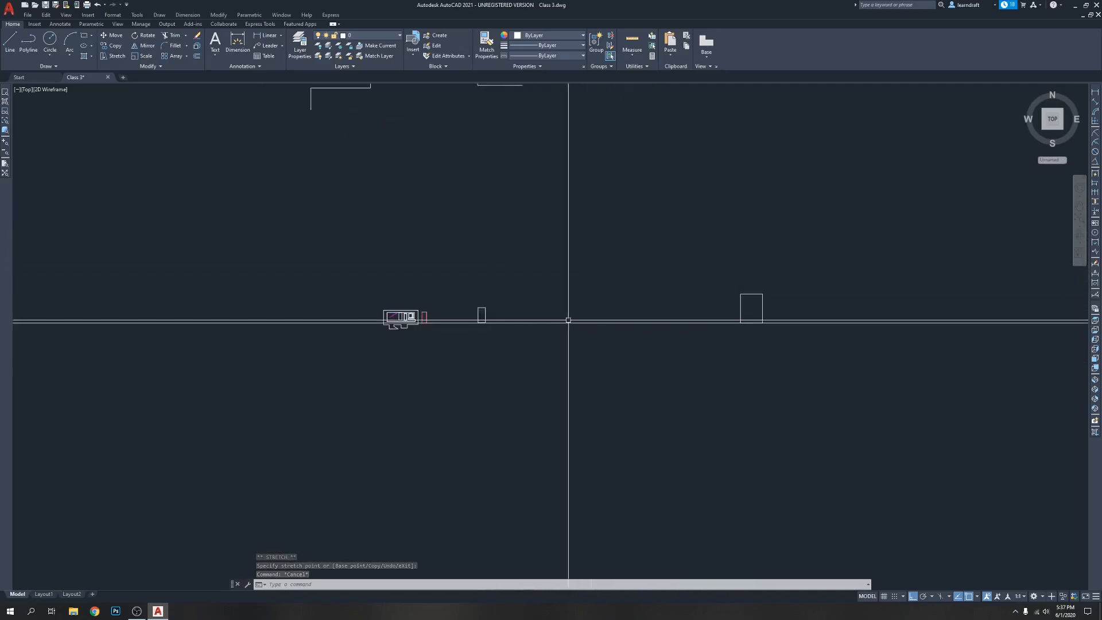
Draw a vertical construction line (XLINE) between the red-lined door and the smaller closed polyline
scroll(480, 333, up, 6)
scroll(495, 281, up, 4)
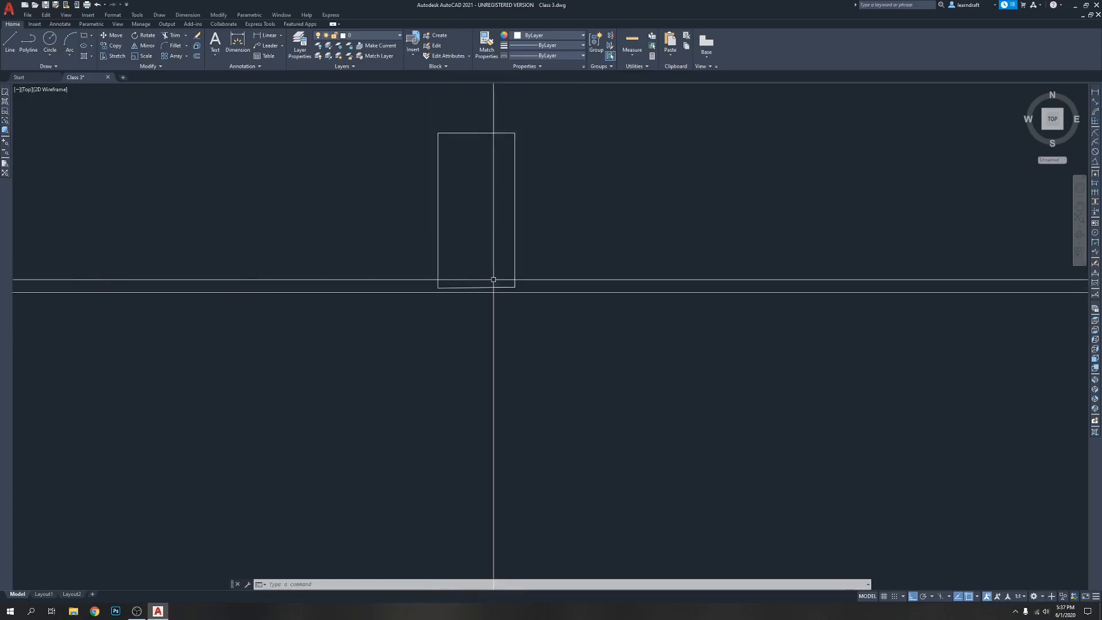
scroll(576, 276, down, 8)
scroll(467, 287, up, 15)
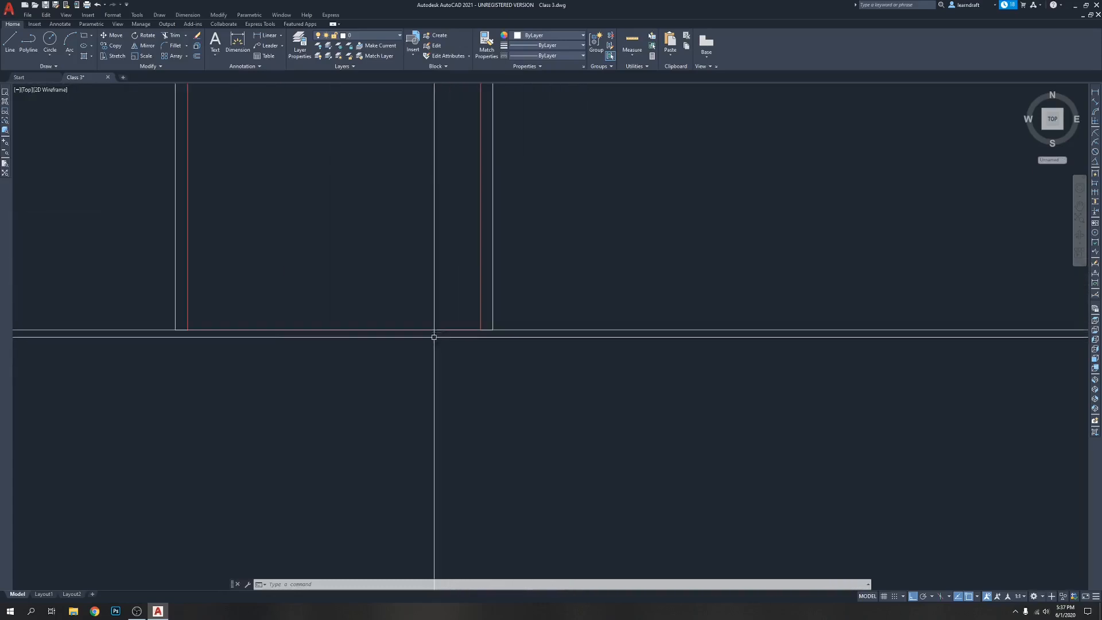
scroll(484, 327, down, 8)
scroll(454, 299, down, 4)
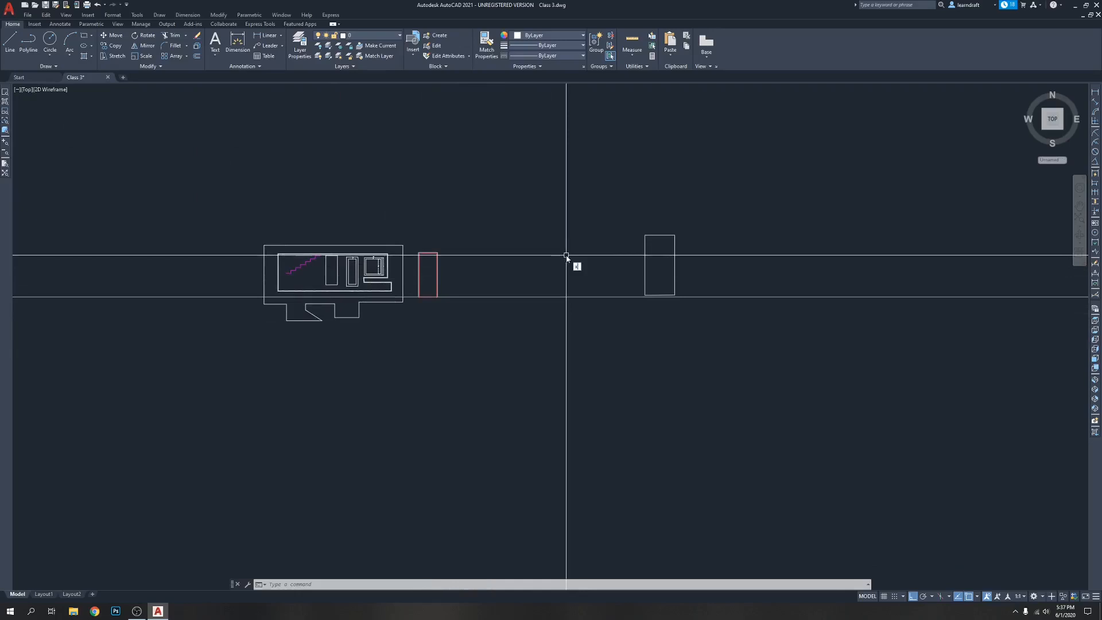
key(Return)
click(542, 209)
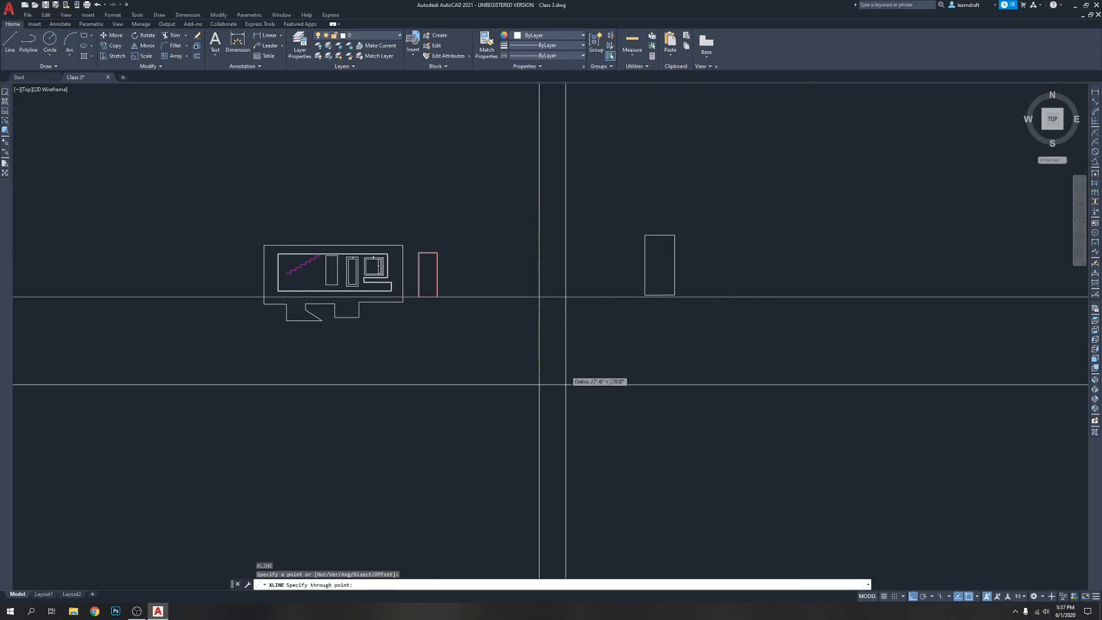
click(562, 408)
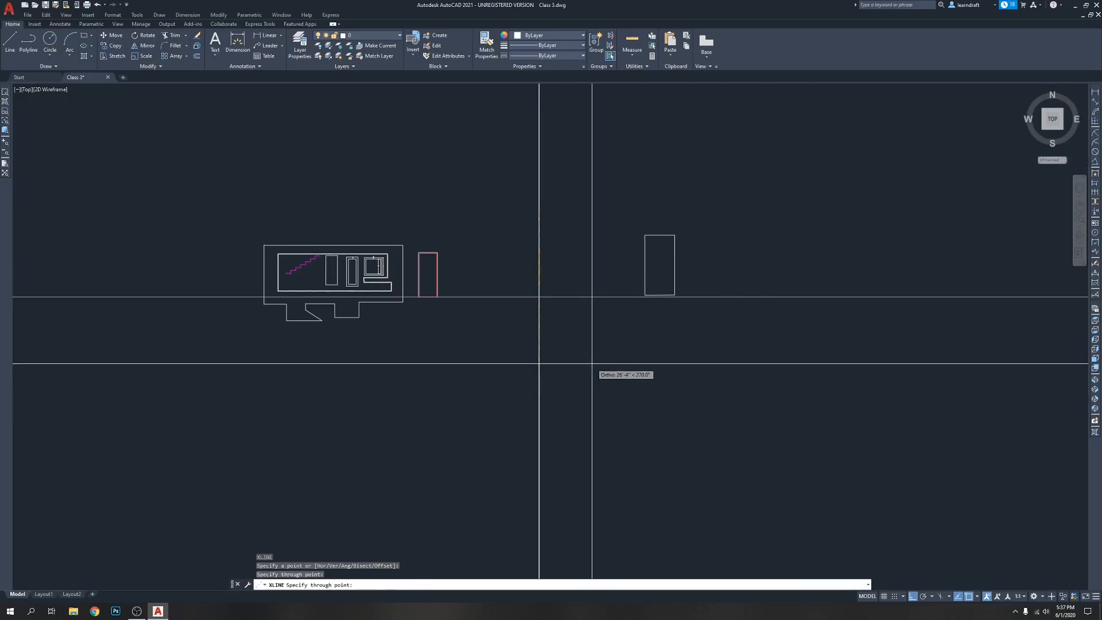
click(564, 492)
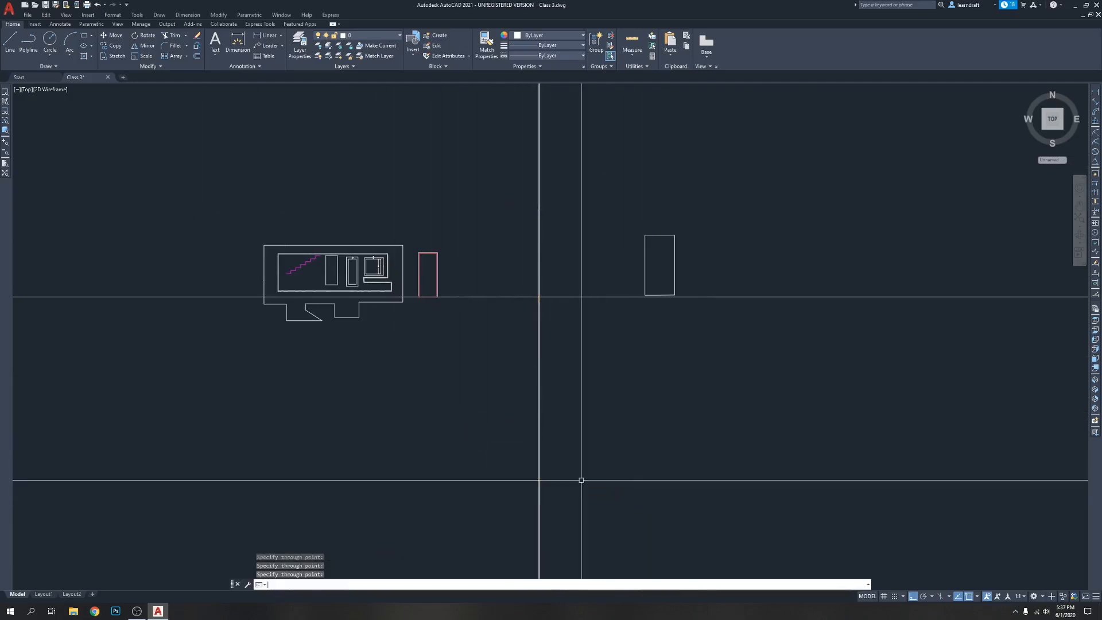
Erase the duplicate lying on top of the vertical construction line, leaving a single vertical line
scroll(480, 355, down, 6)
middle_drag(558, 308, 540, 314)
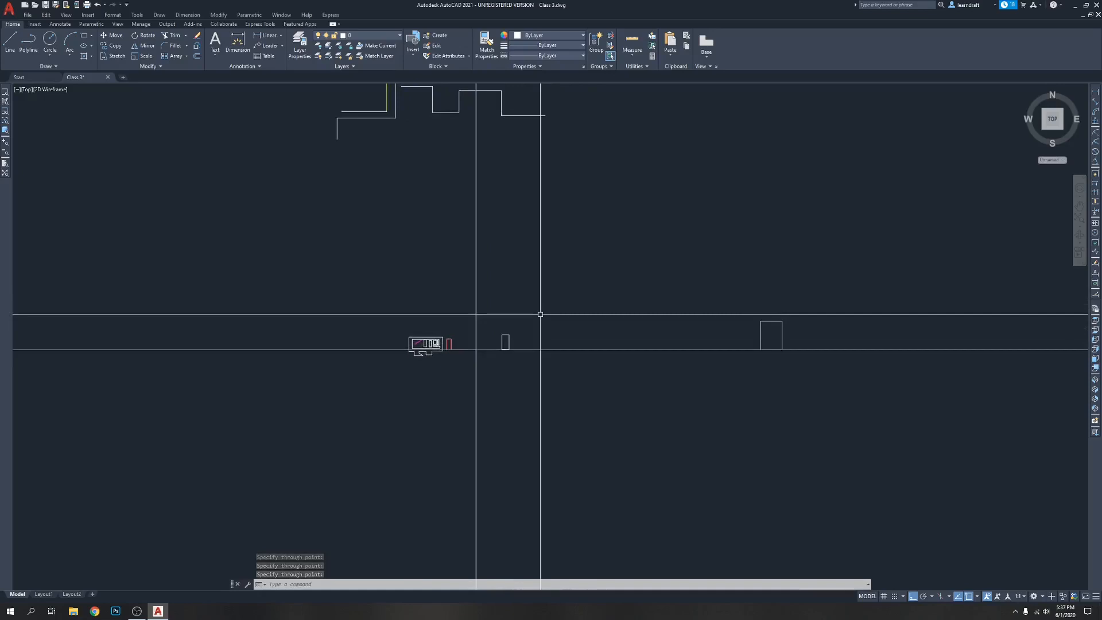
click(476, 349)
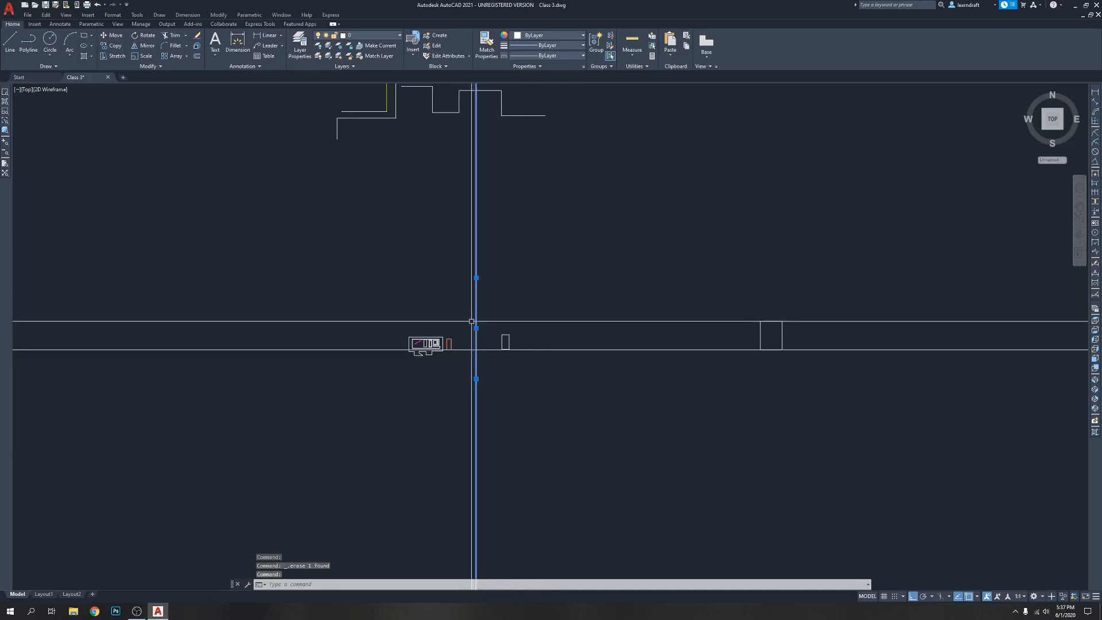
click(476, 379)
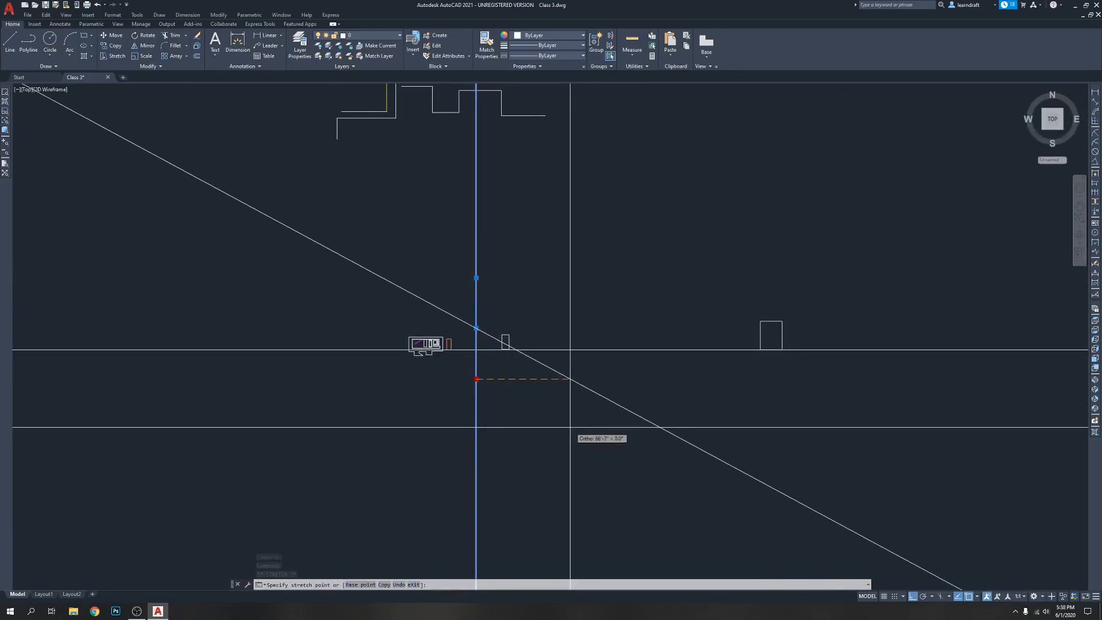
key(Escape)
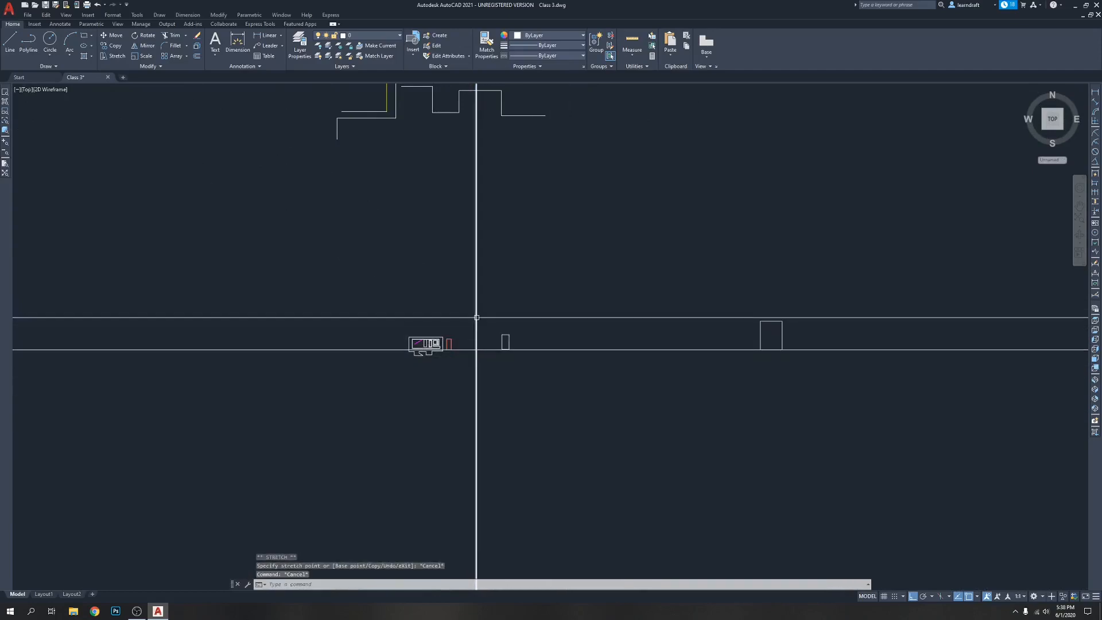
key(Escape)
Move the vertical construction line by its middle grip to about halfway between the two closed polylines
click(476, 328)
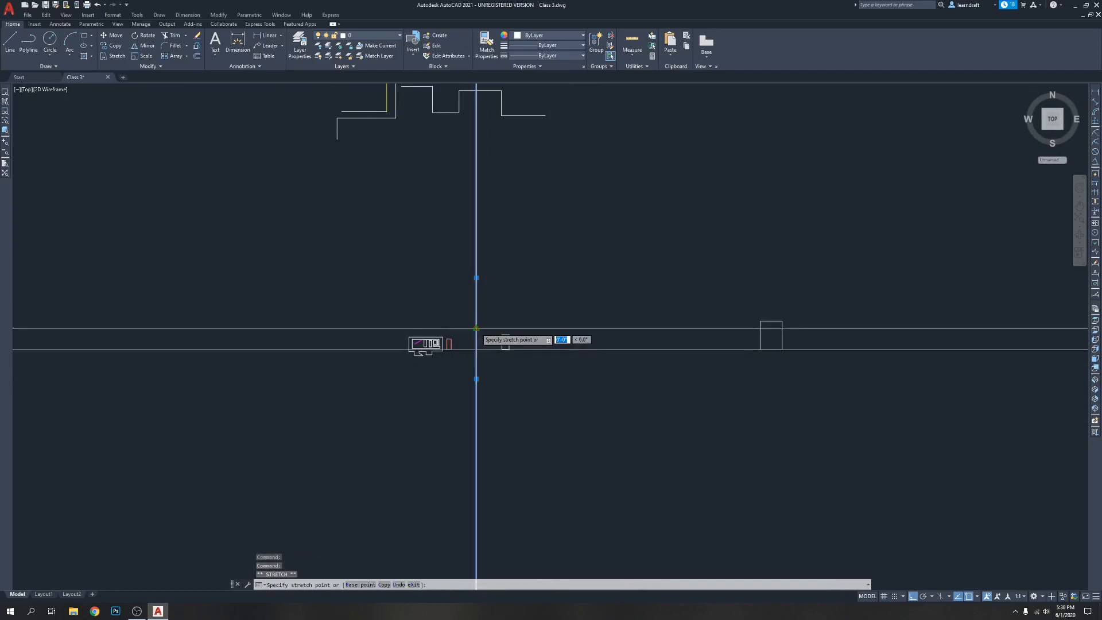
click(636, 328)
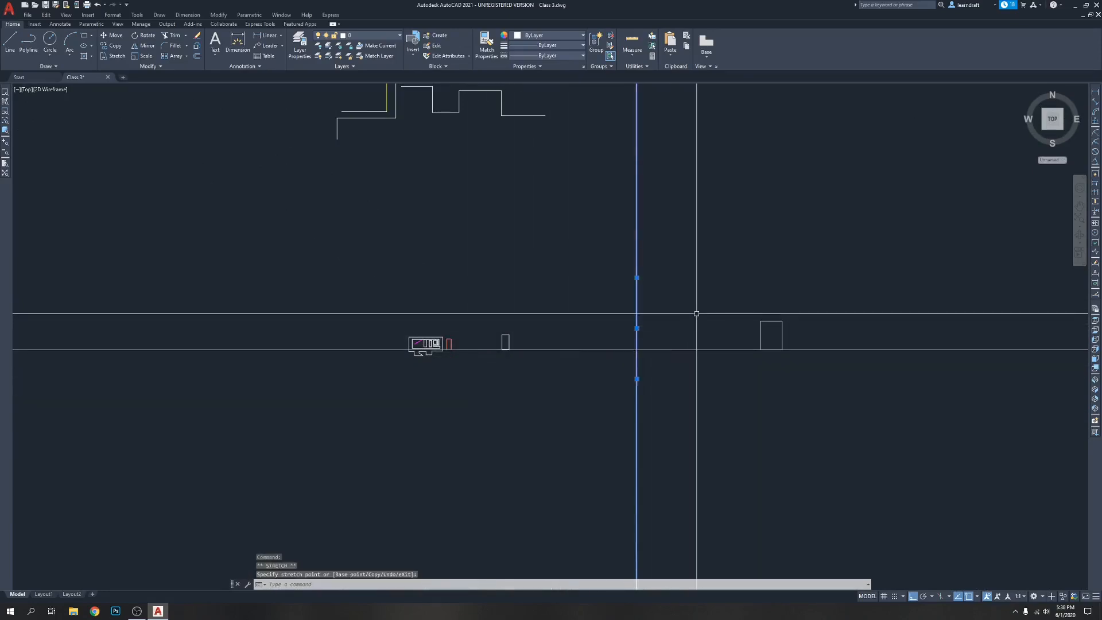
click(644, 272)
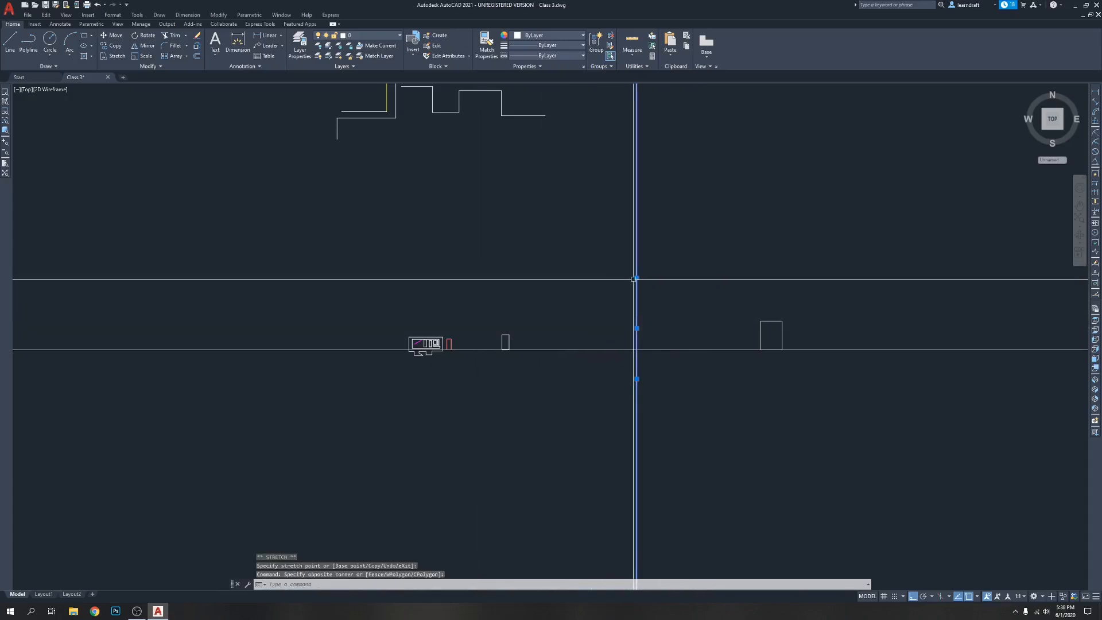
Turn Ortho off and swing the vertical construction line by its end grip into a shallow slope passing below the floor plan
click(636, 277)
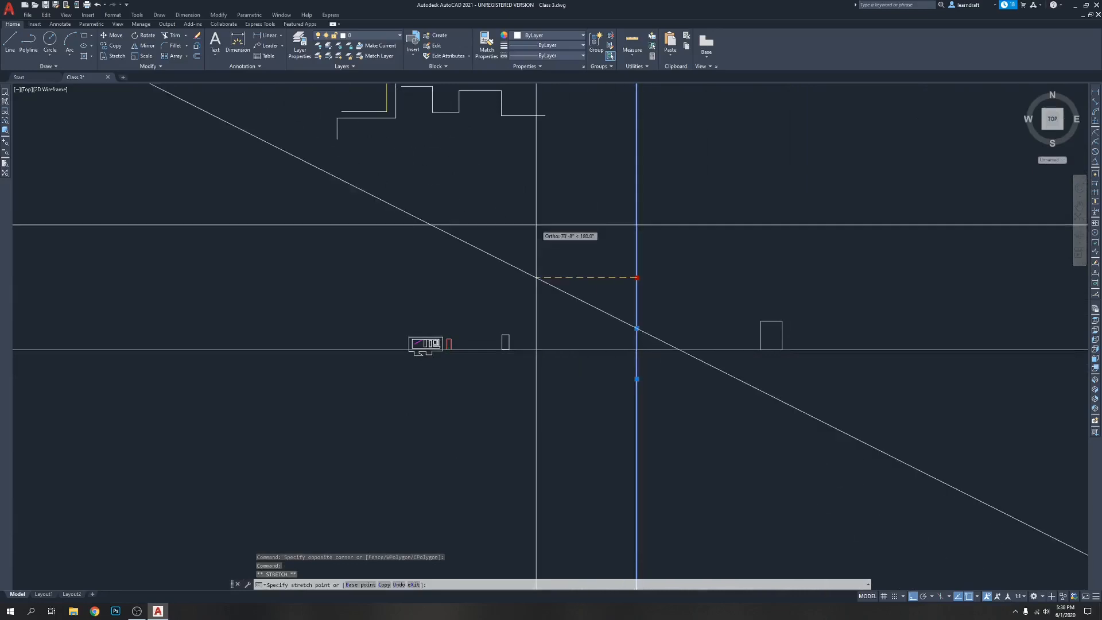
key(F8)
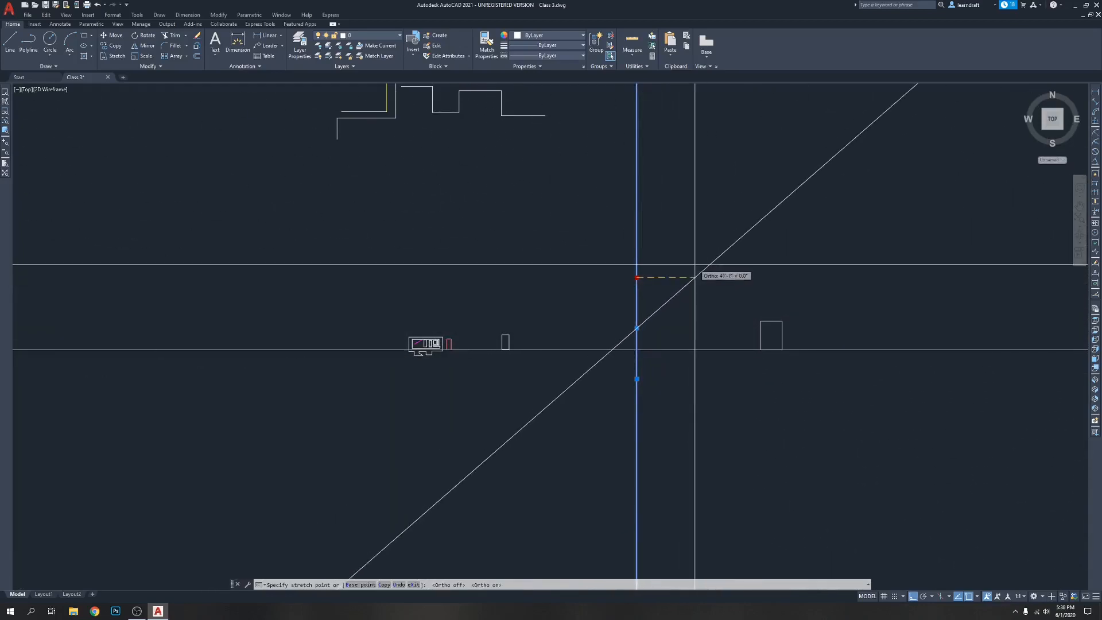
key(F8)
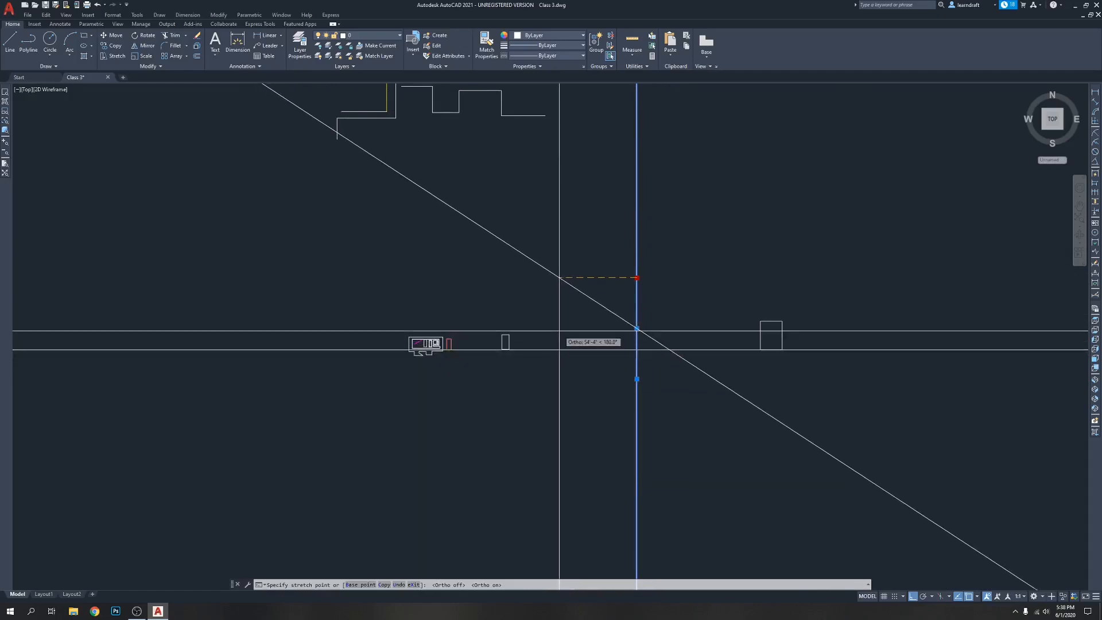
key(F8)
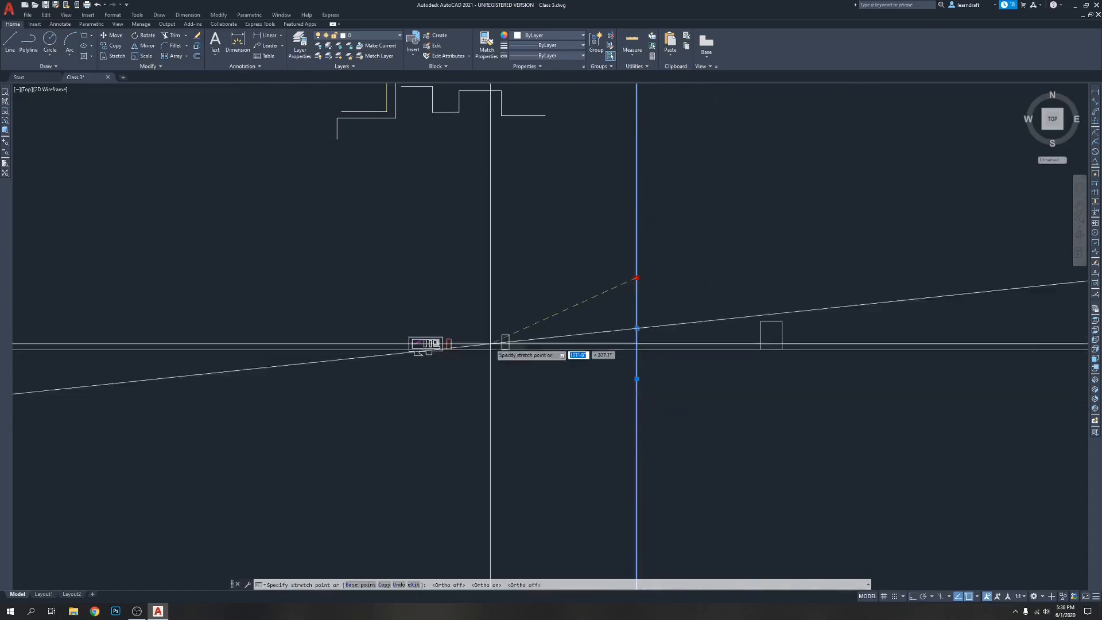
click(230, 441)
click(224, 452)
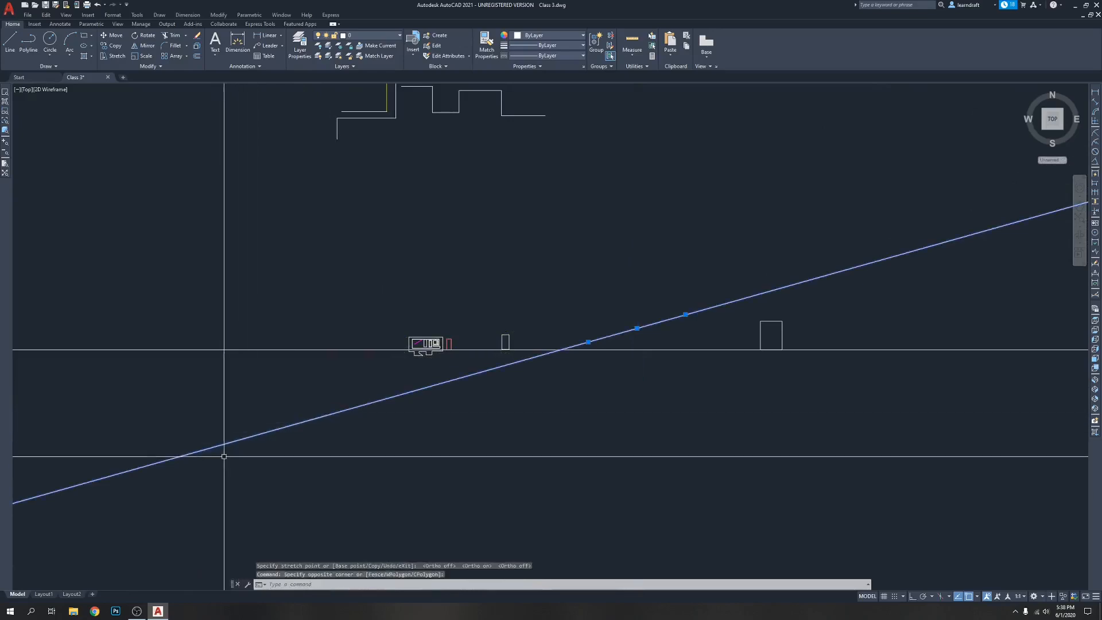
key(Escape)
Erase the sloped construction line and the horizontal construction line along the door's base
click(419, 376)
click(323, 456)
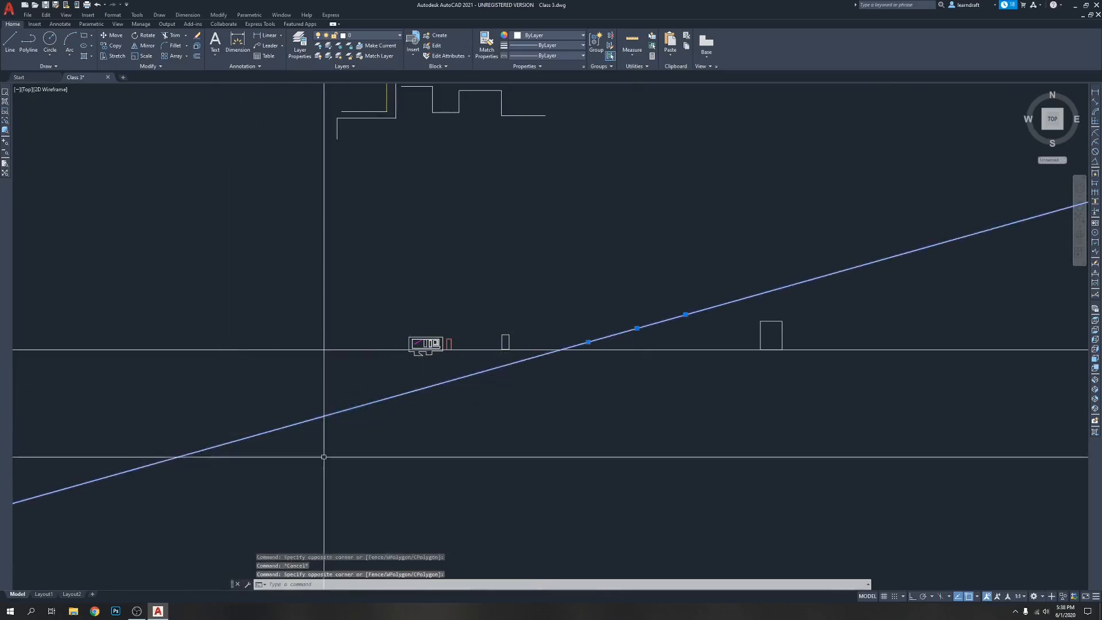
key(Delete)
click(646, 297)
click(588, 386)
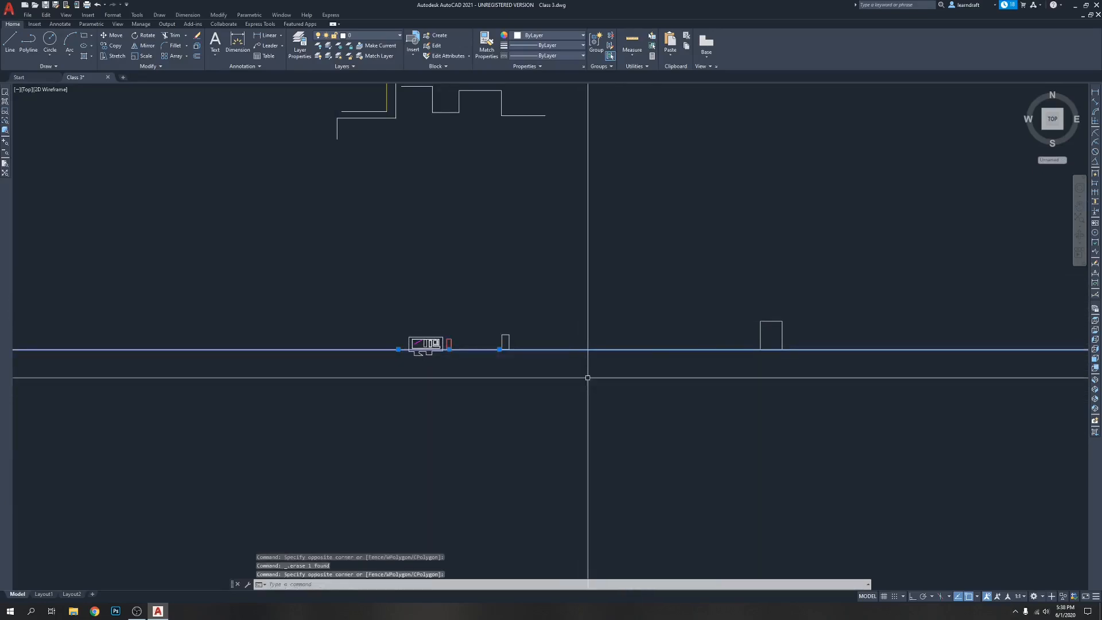
key(Delete)
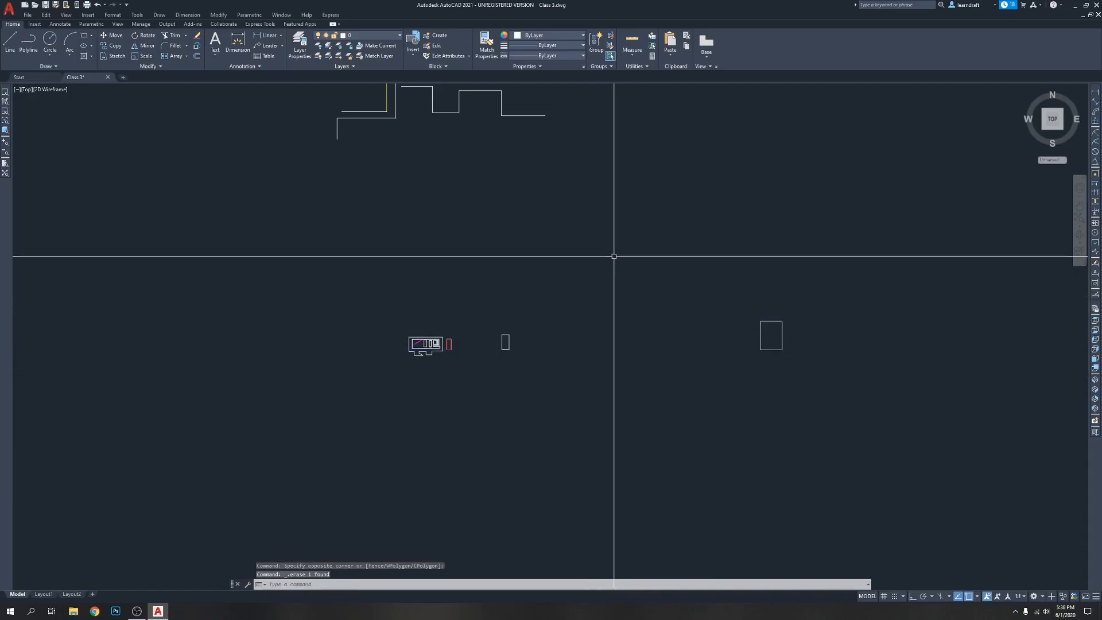
With Ortho off, draw a construction line (XLINE) sloping at about 45 degrees across the area above the smaller closed polyline
text(xl)
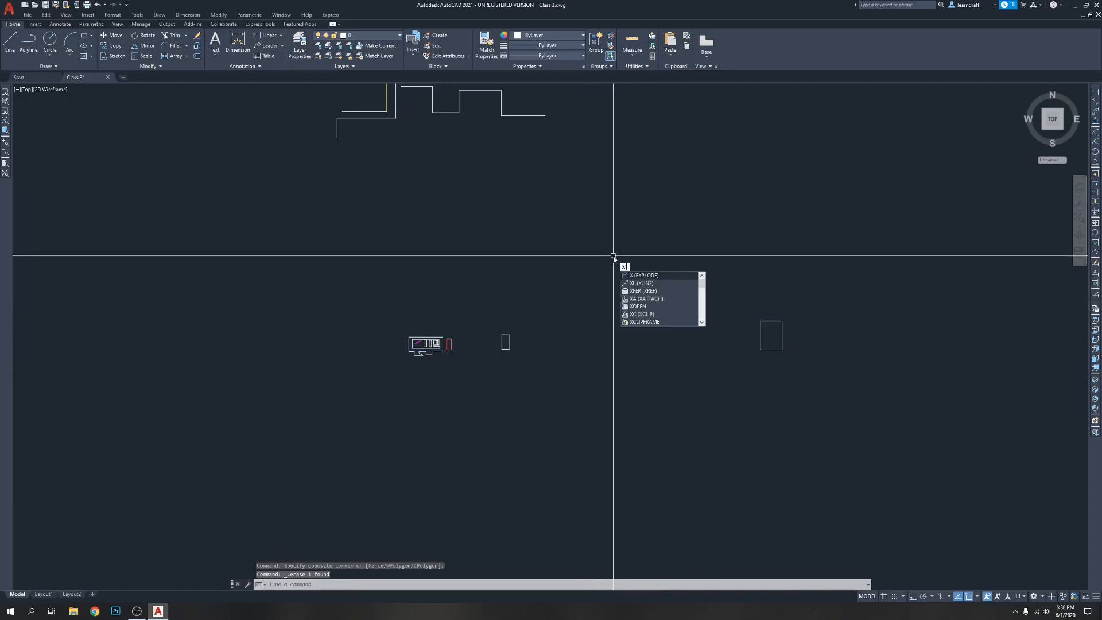
key(Return)
click(605, 236)
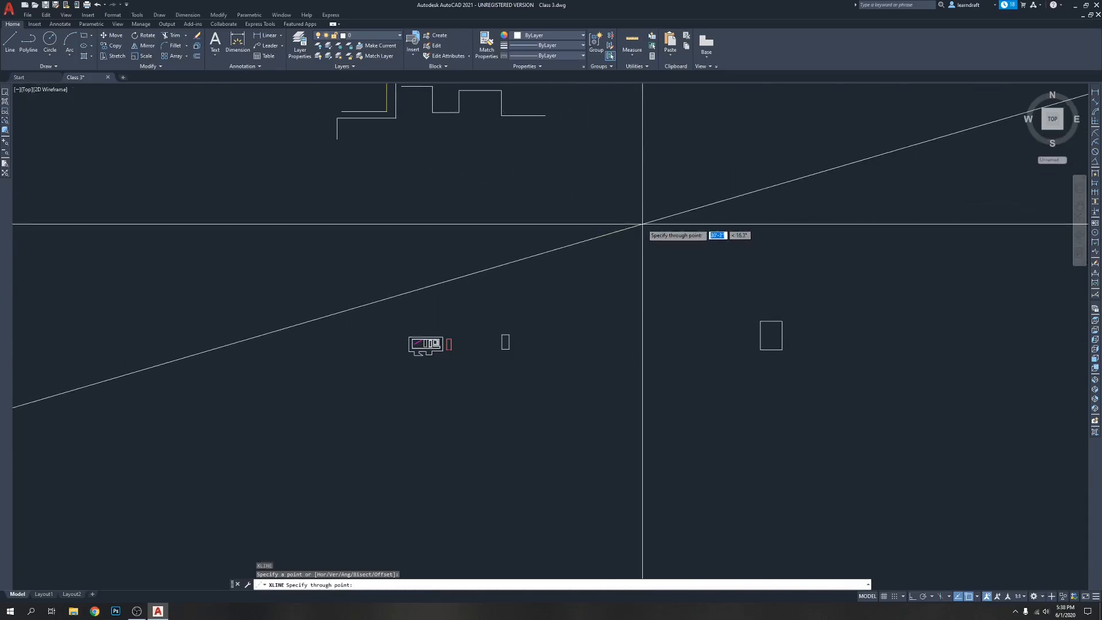
key(F8)
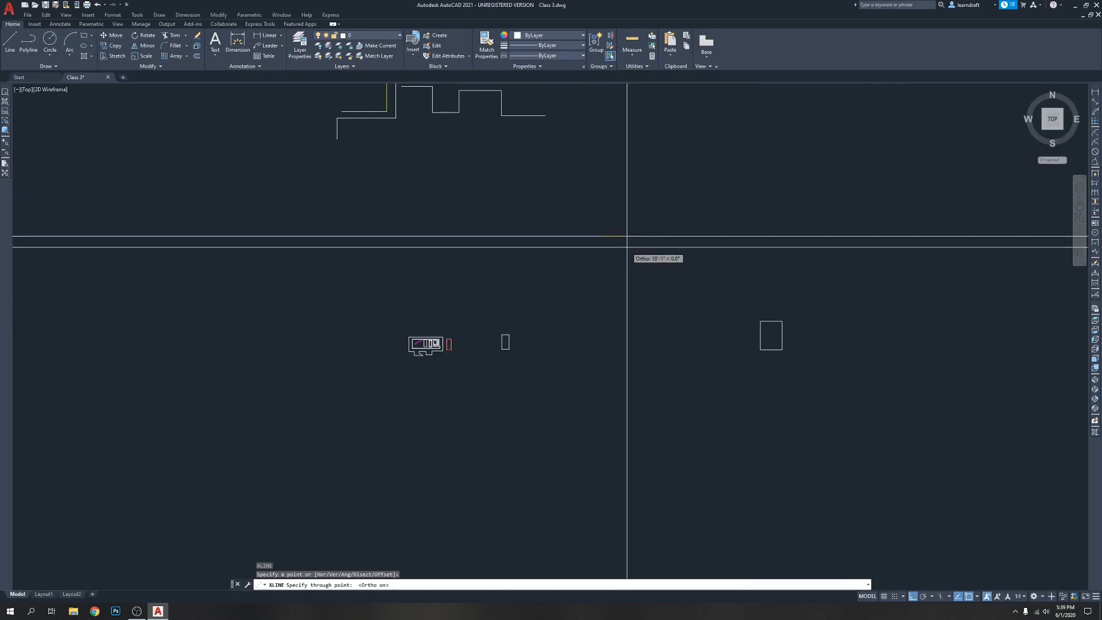
key(F8)
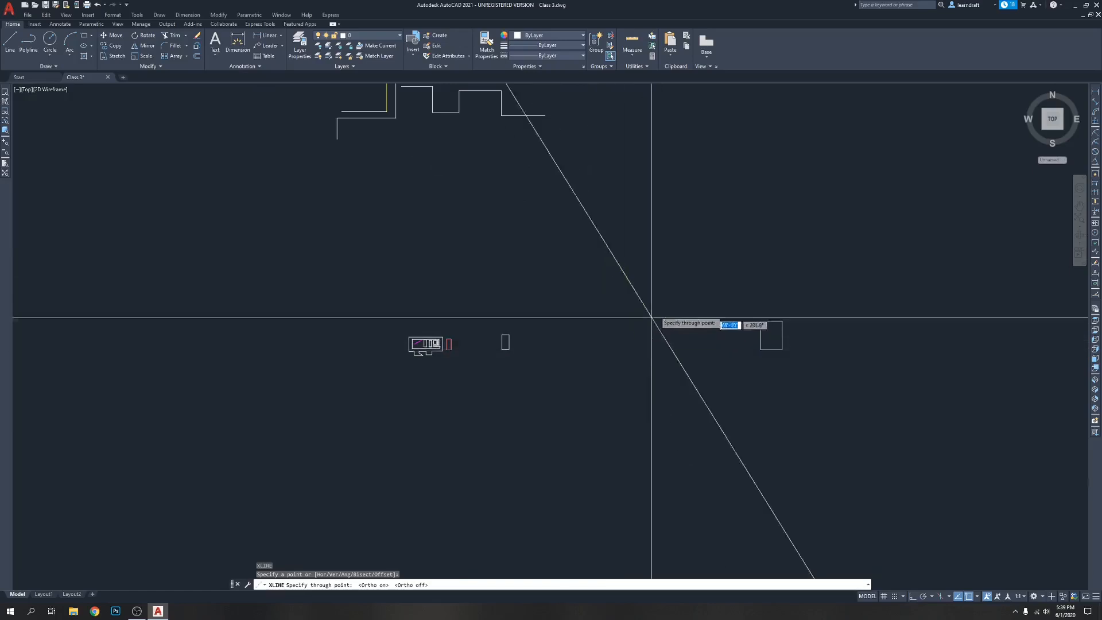
click(557, 279)
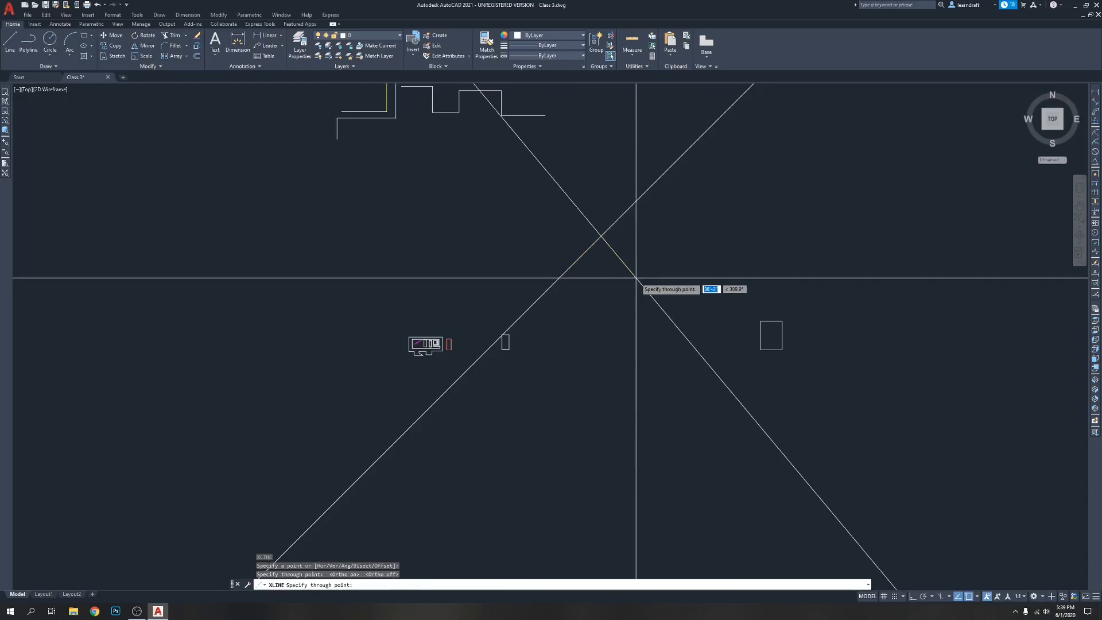
key(Escape)
Erase the larger closed polyline and the sloped construction line
scroll(751, 376, up, 2)
click(824, 255)
click(730, 300)
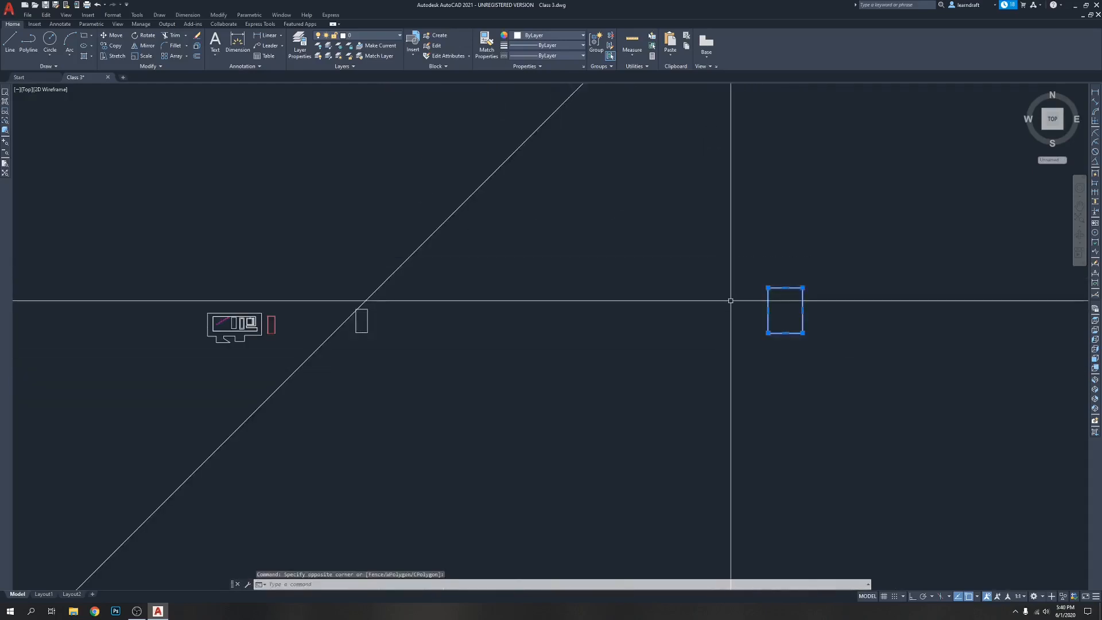
key(Delete)
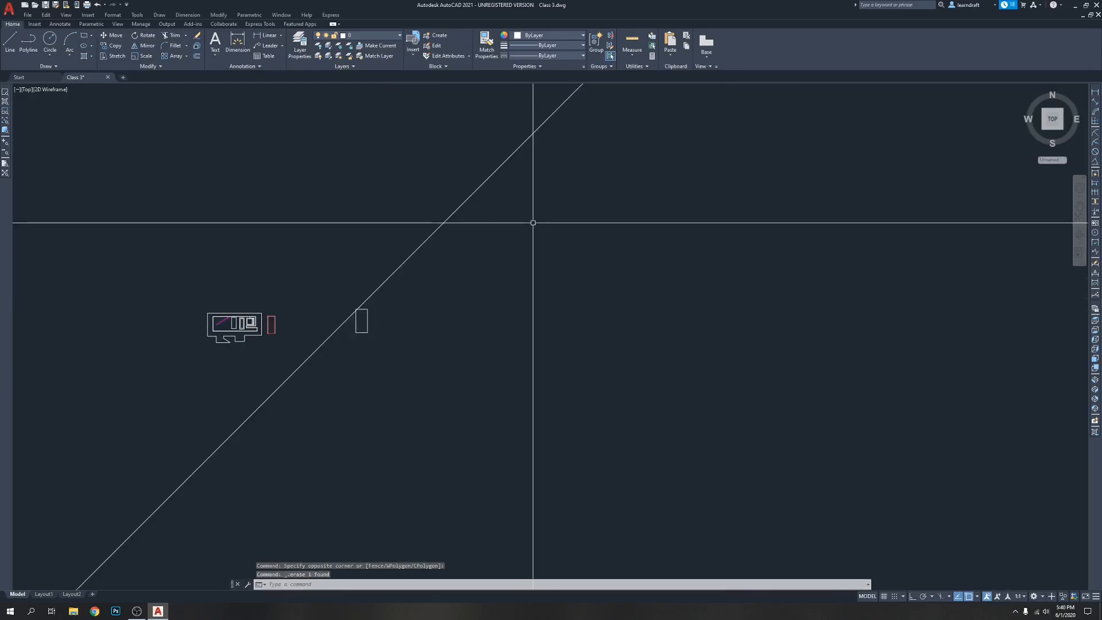
click(528, 197)
click(421, 228)
key(Delete)
Erase the smaller closed polyline beside the red-lined door
scroll(342, 319, up, 4)
middle_drag(342, 318, 556, 304)
click(607, 263)
click(587, 319)
key(Delete)
Draw a closed, wavy spline (SPLINE) around the whole plan outline and the red-lined door, using the Close option to finish it
middle_drag(497, 331, 568, 301)
scroll(363, 327, up, 6)
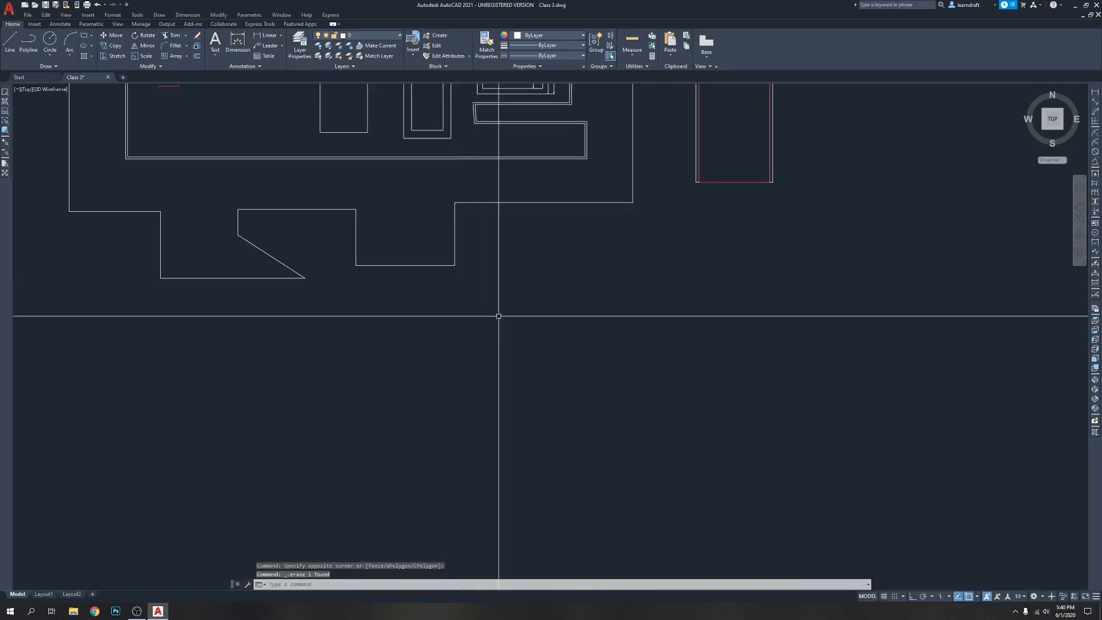
middle_drag(499, 315, 437, 364)
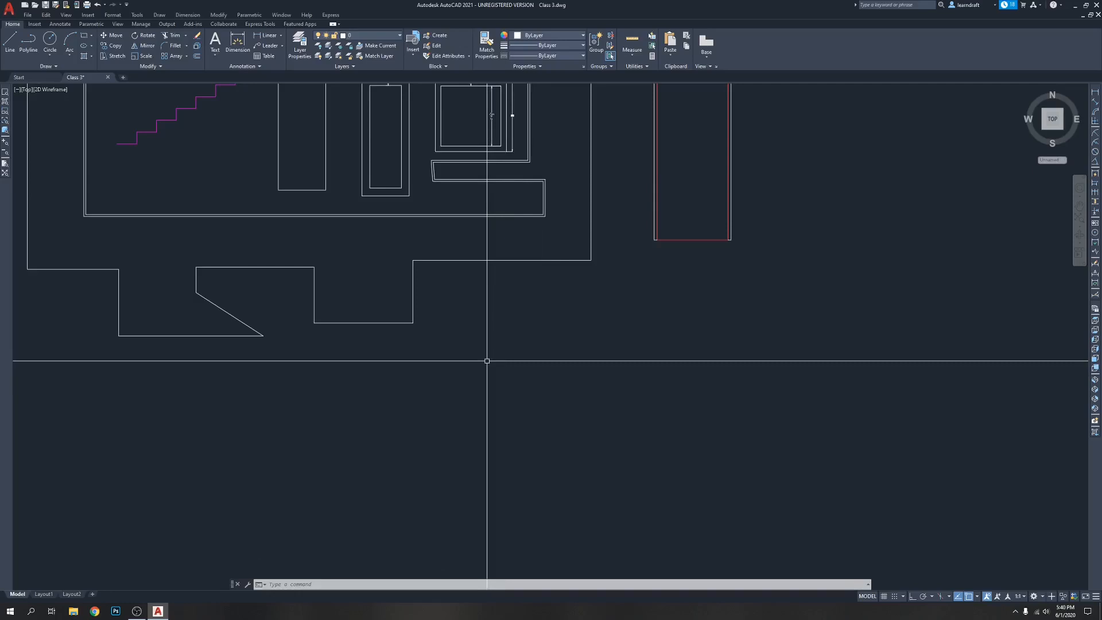
middle_drag(486, 360, 363, 381)
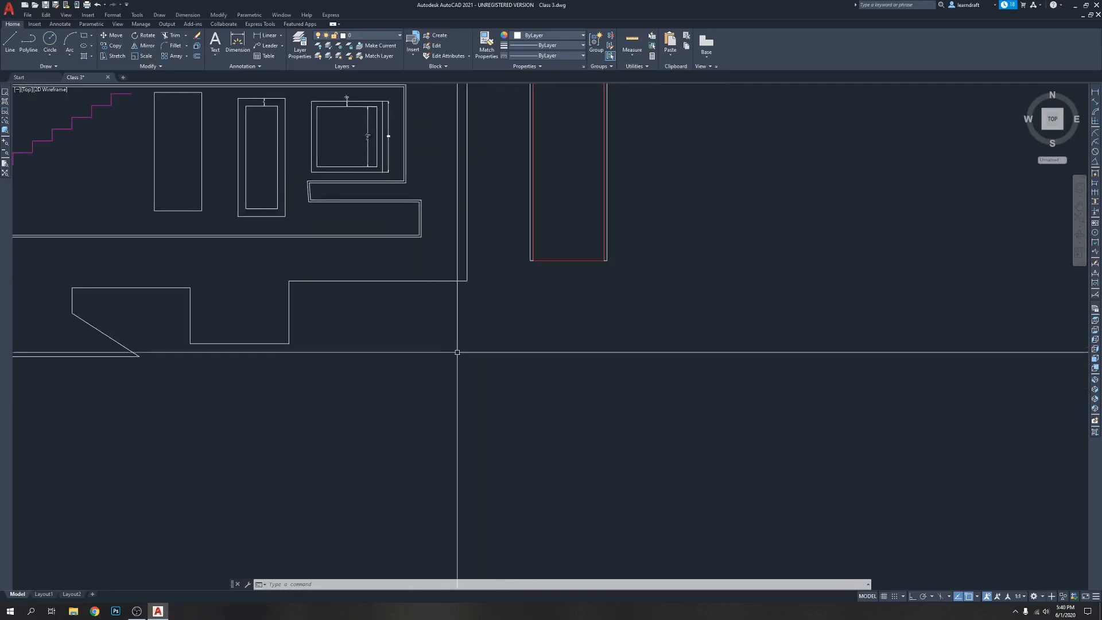
scroll(534, 354, down, 2)
scroll(453, 334, up, 2)
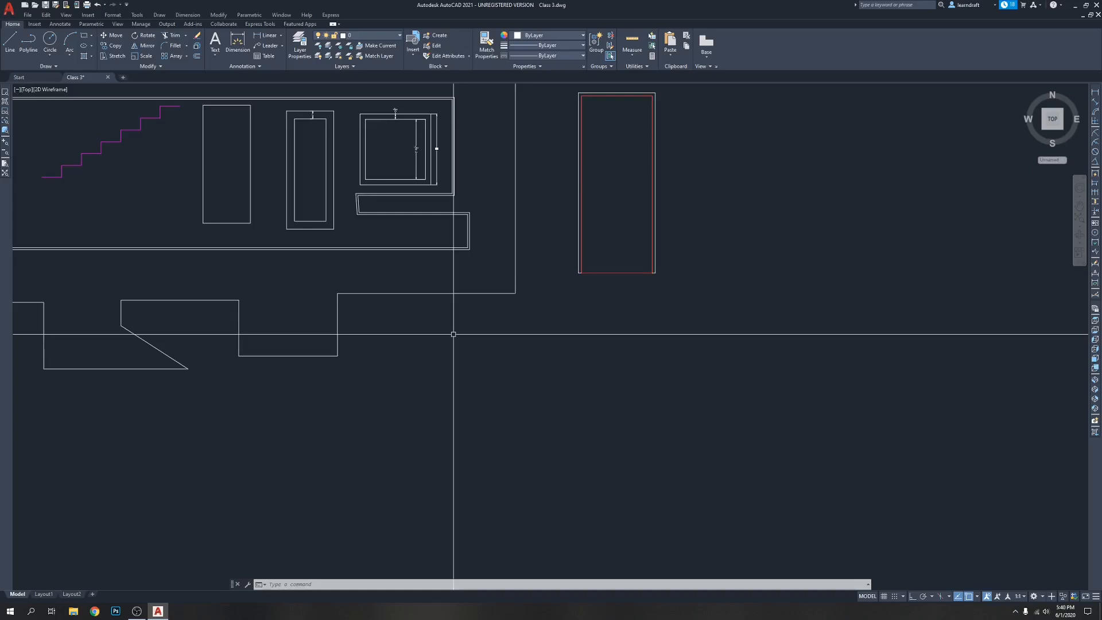
text(sp)
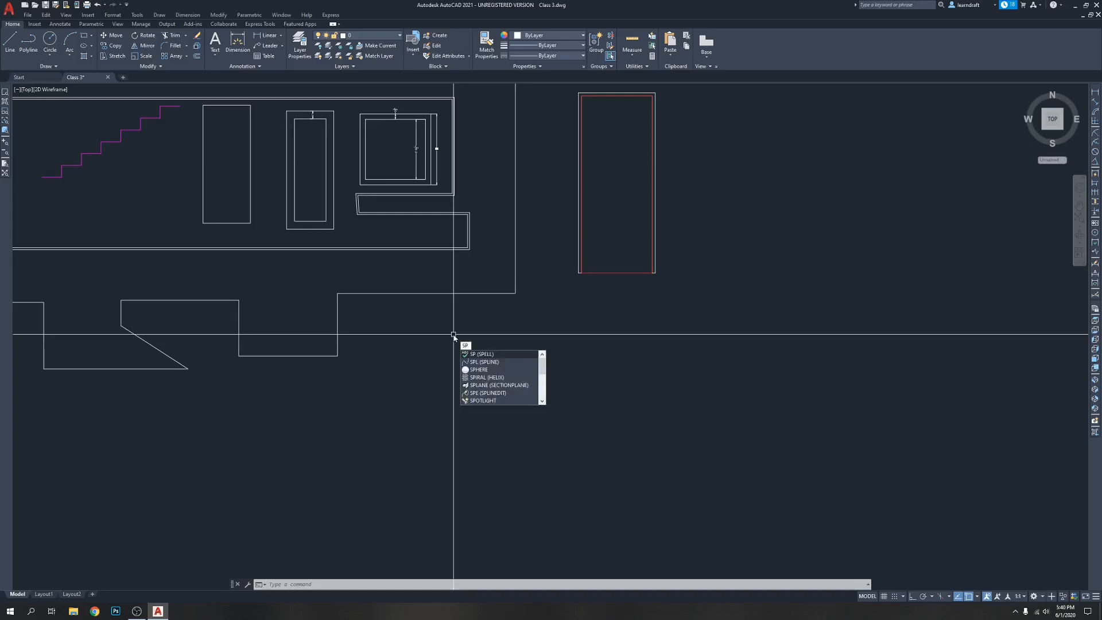
text(l)
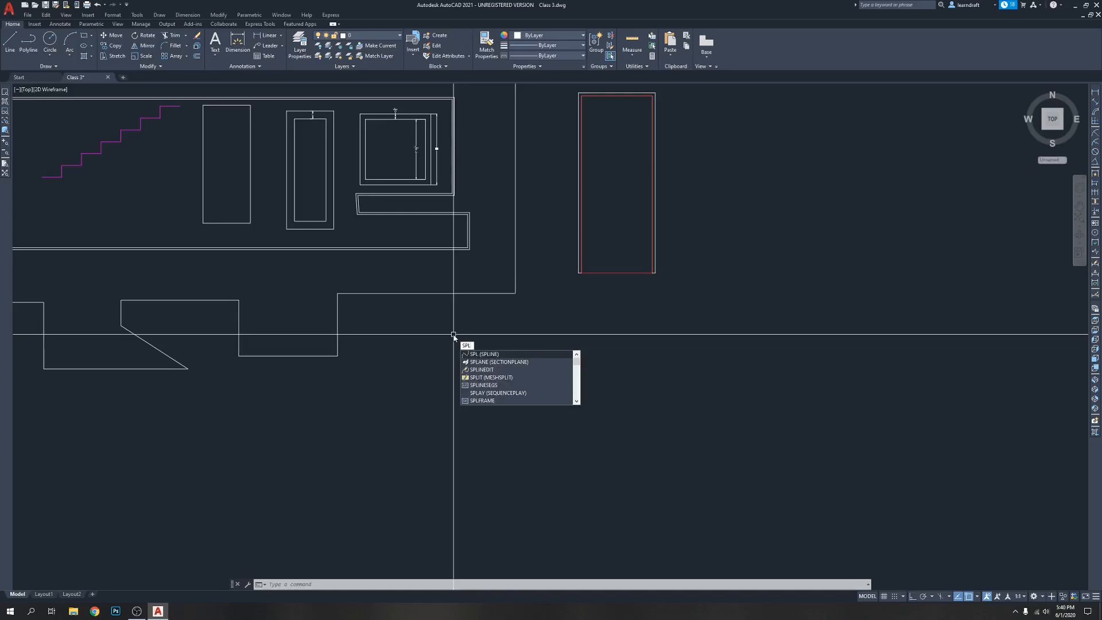
key(Return)
scroll(458, 344, down, 4)
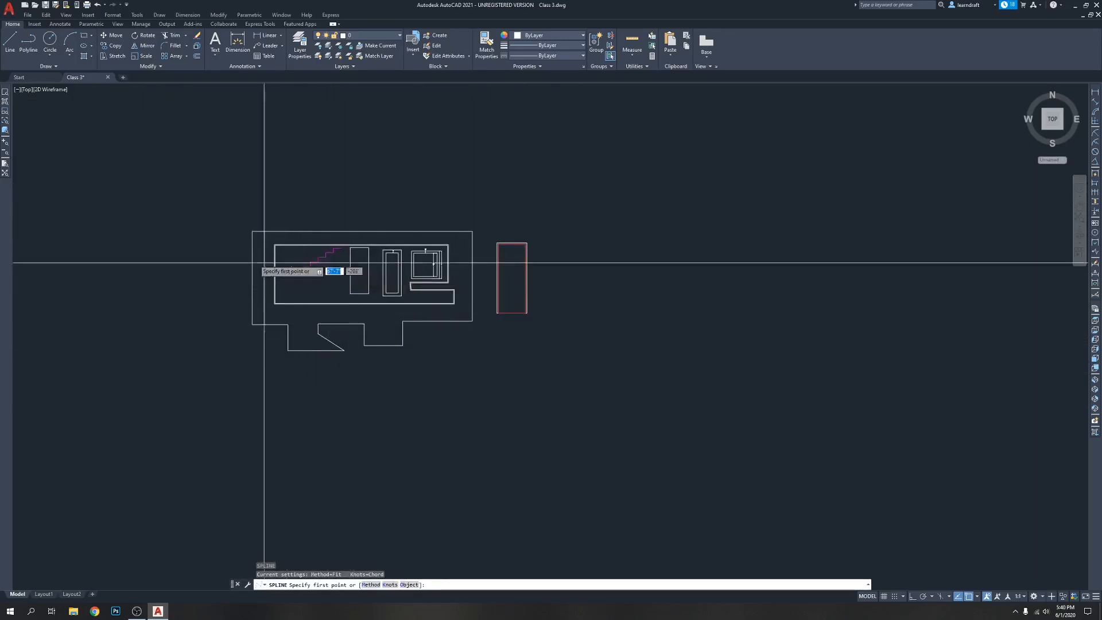
scroll(453, 209, up, 2)
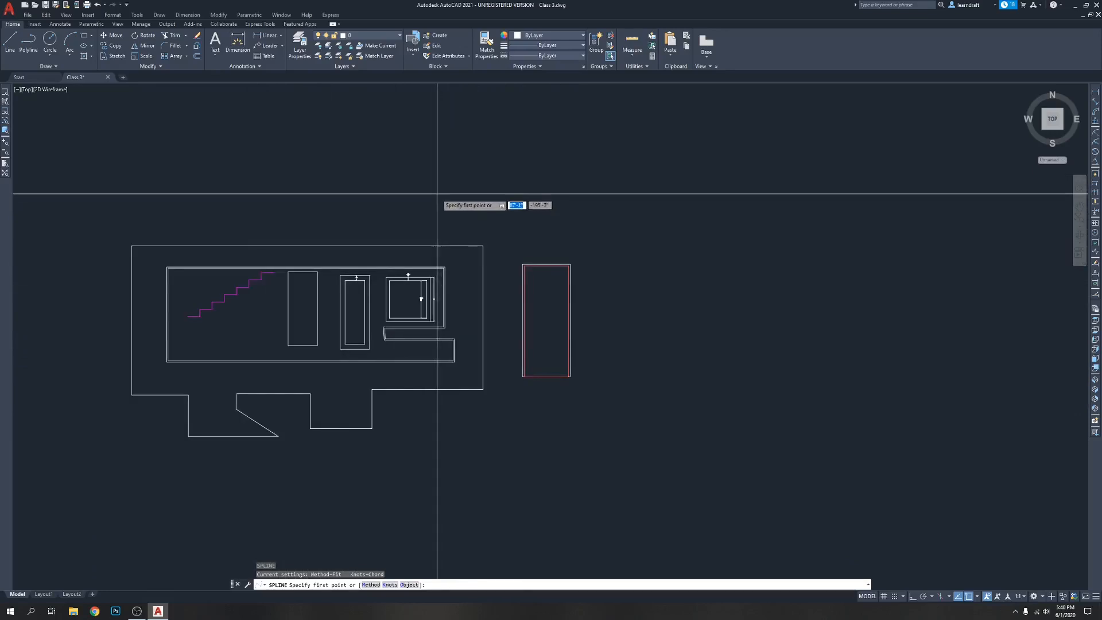
click(416, 193)
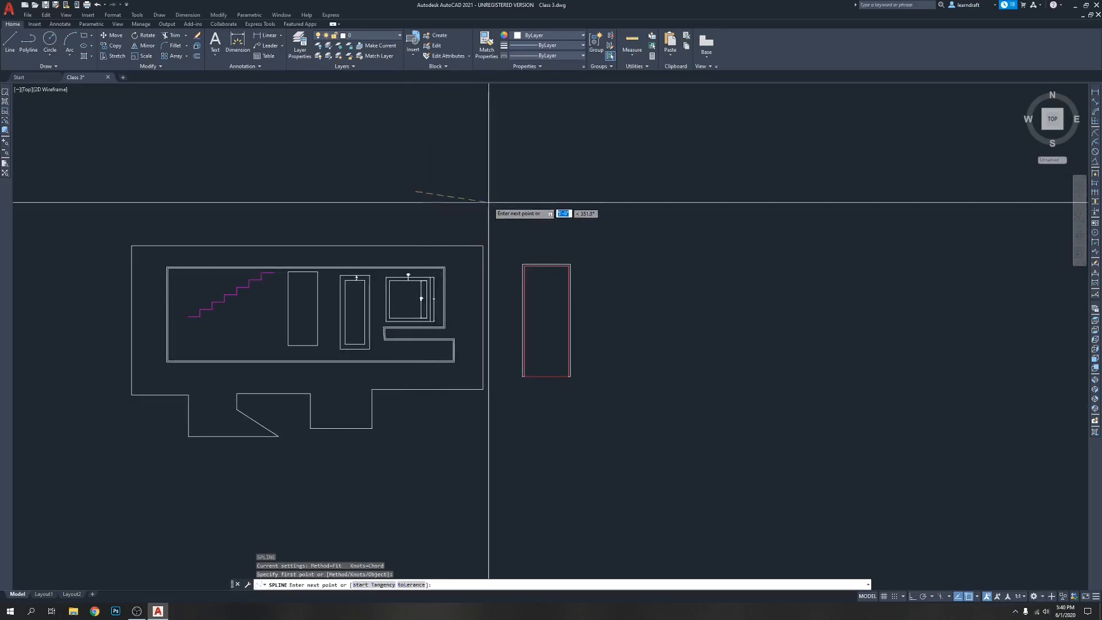
click(491, 183)
click(507, 223)
click(561, 227)
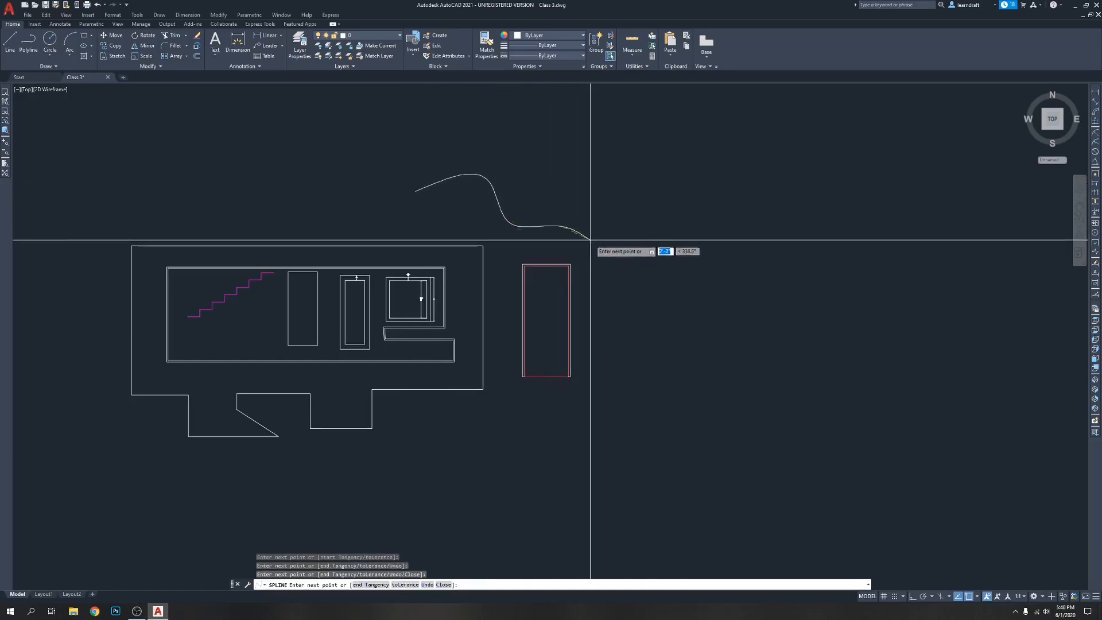
click(599, 316)
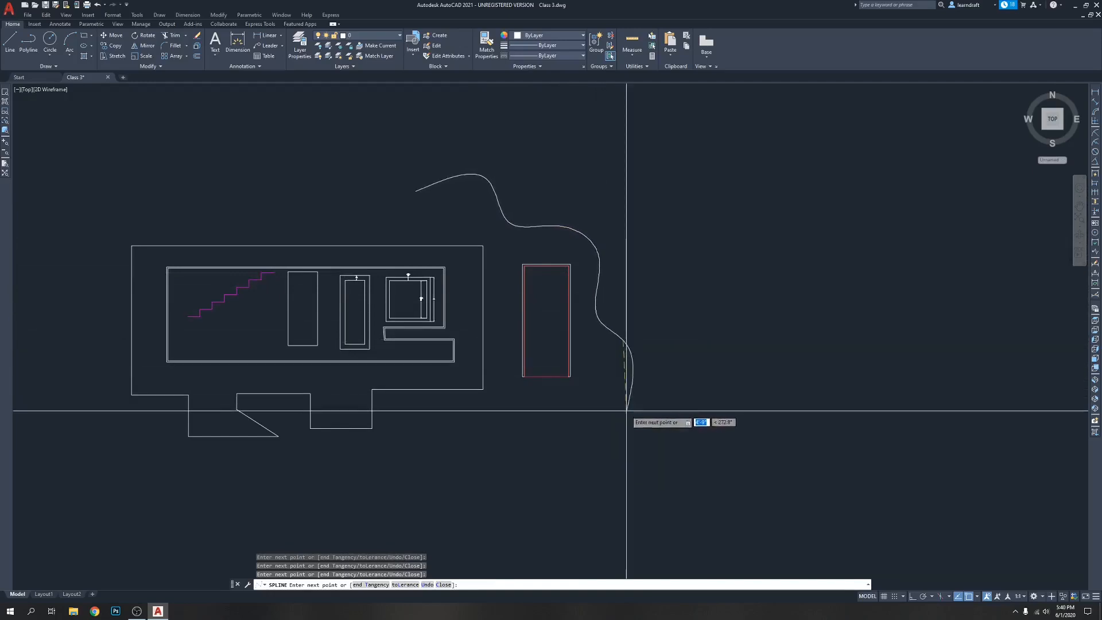
scroll(618, 402, down, 3)
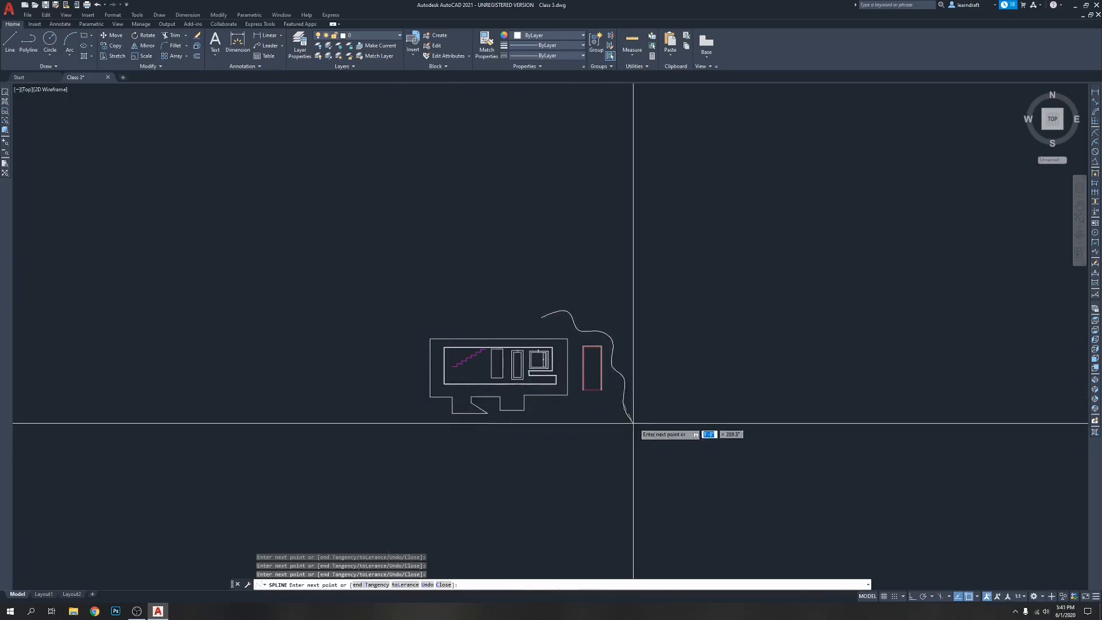
scroll(605, 393, up, 6)
scroll(565, 411, down, 6)
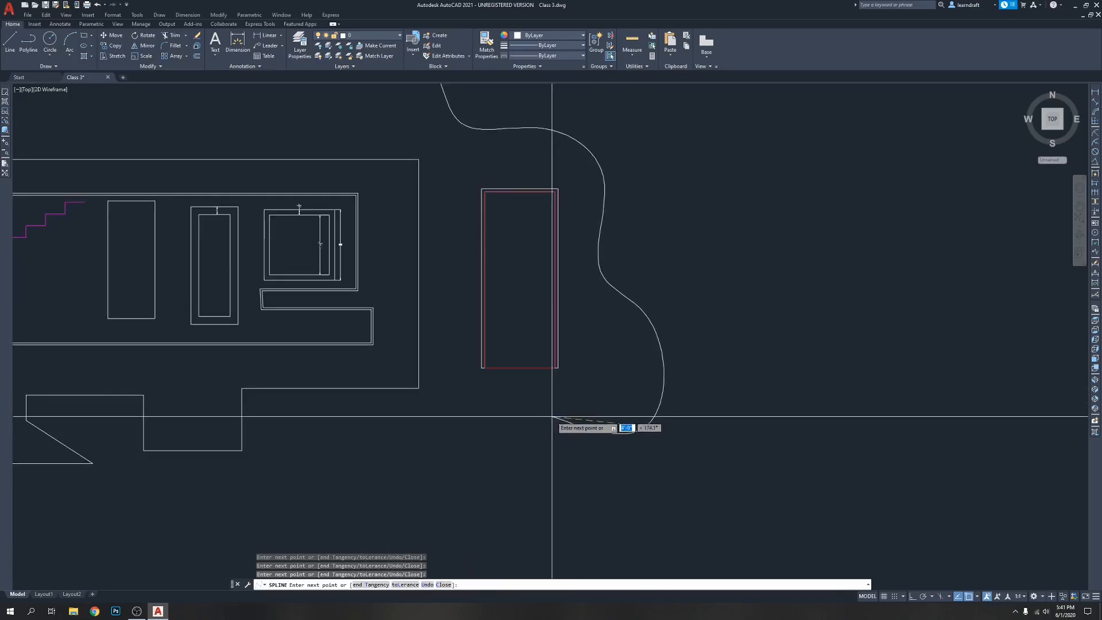
scroll(544, 411, up, 4)
click(541, 411)
middle_drag(532, 424, 660, 396)
click(623, 417)
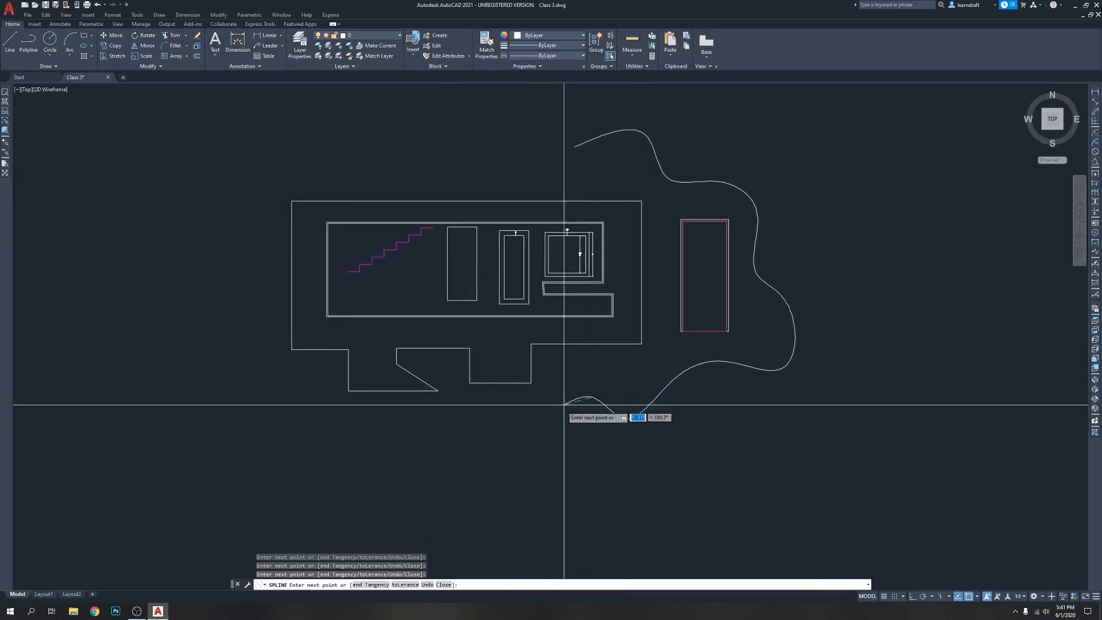
click(541, 437)
click(485, 414)
click(423, 445)
click(330, 394)
click(235, 406)
click(237, 328)
click(222, 256)
click(250, 208)
click(327, 168)
click(392, 146)
click(447, 184)
click(487, 145)
click(525, 180)
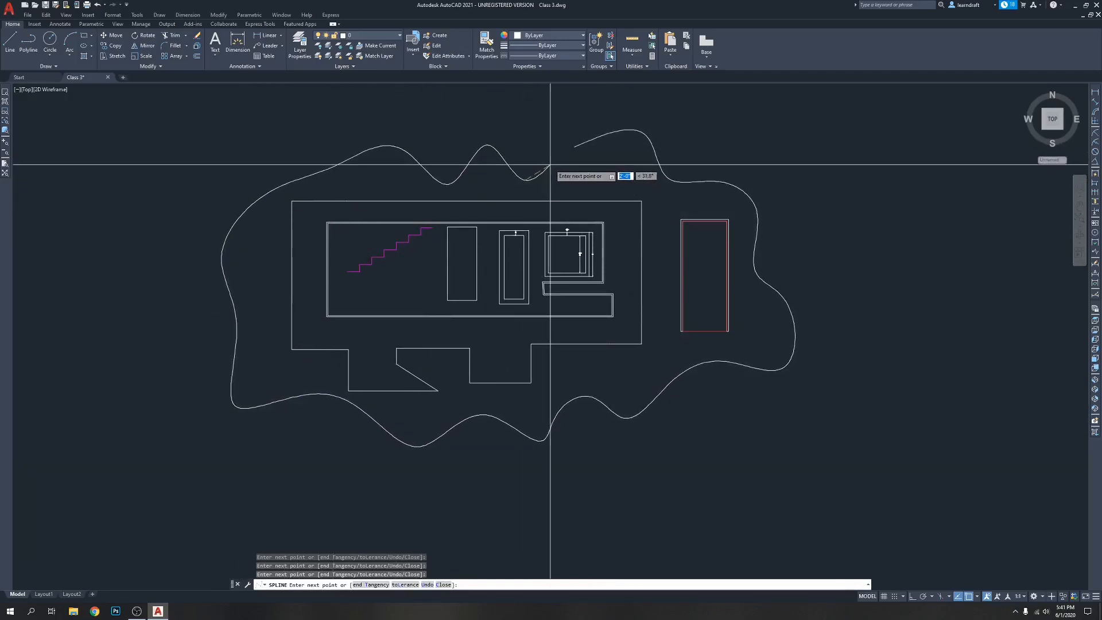
text(c)
key(Return)
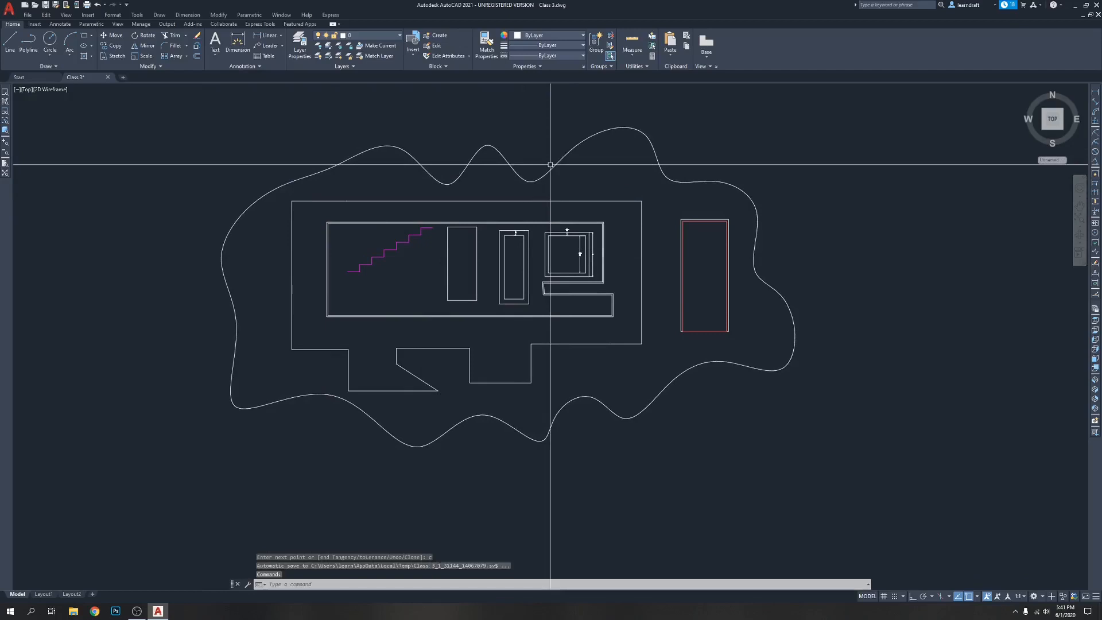
click(565, 155)
key(Escape)
Draw a second, larger spline around the closed one, leaving it open between its two ends above the plan
scroll(366, 179, down, 2)
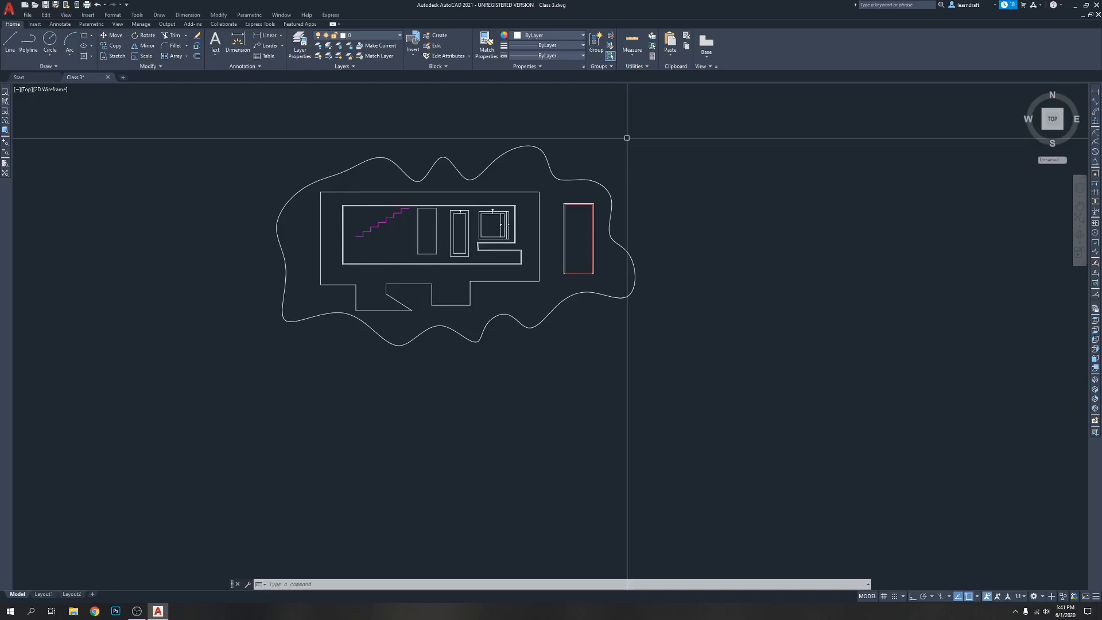
text(spl)
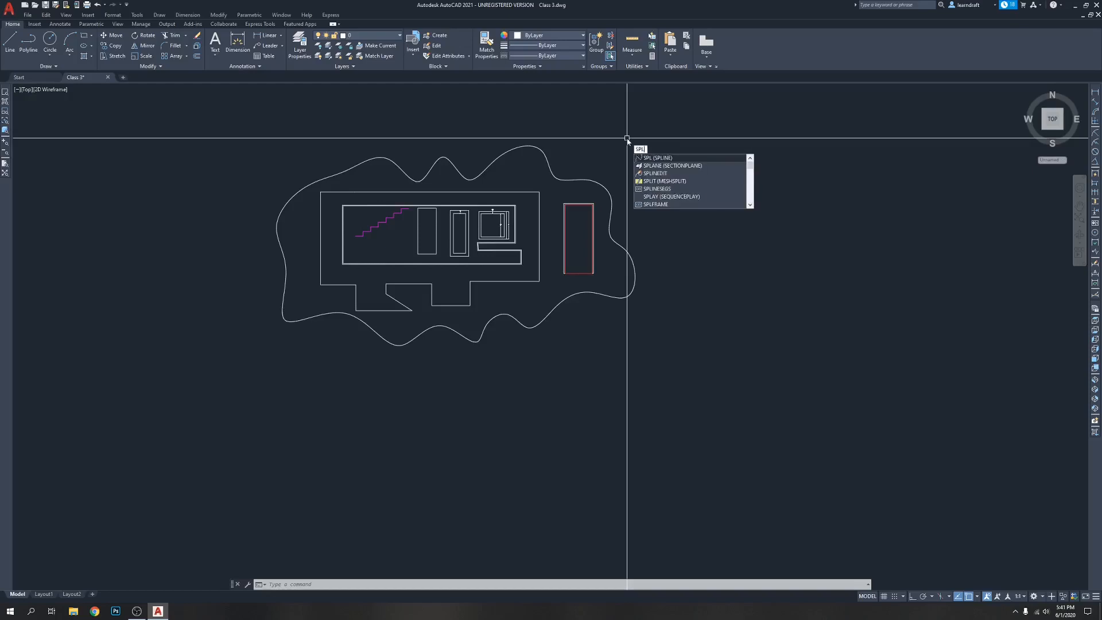
key(Return)
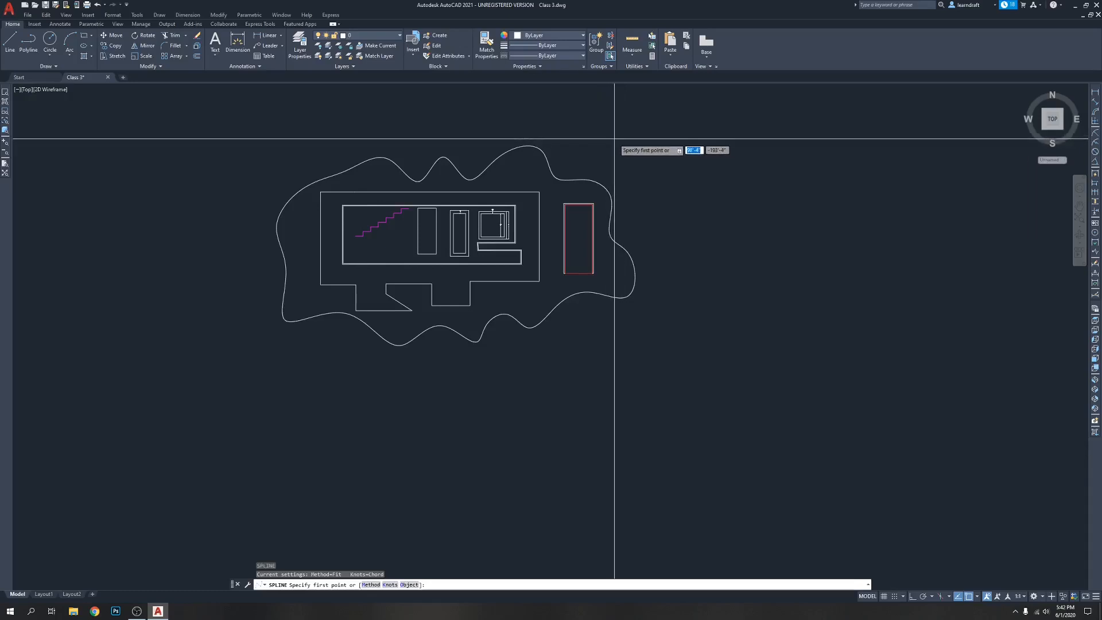
click(617, 143)
click(680, 163)
click(665, 202)
click(727, 226)
click(668, 287)
click(684, 341)
click(641, 366)
click(269, 365)
click(218, 292)
click(261, 231)
click(211, 171)
click(204, 153)
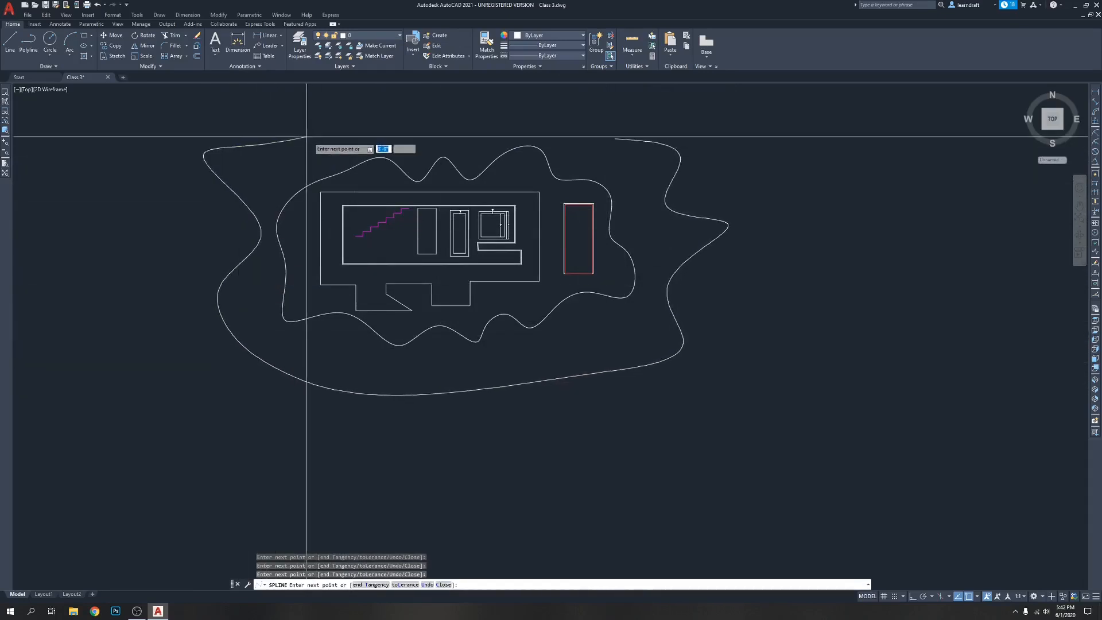
click(385, 110)
key(Return)
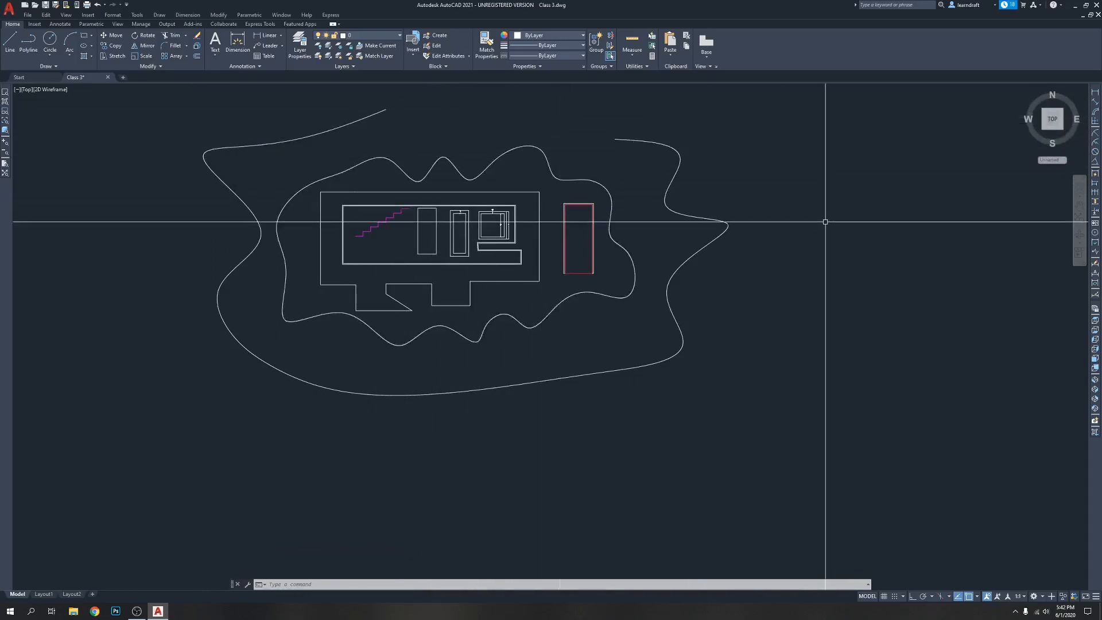
Close the outer spline's gap with two lines: an Ortho horizontal from its right end, and a sloped one, Ortho off, to its left end
text(l)
key(Return)
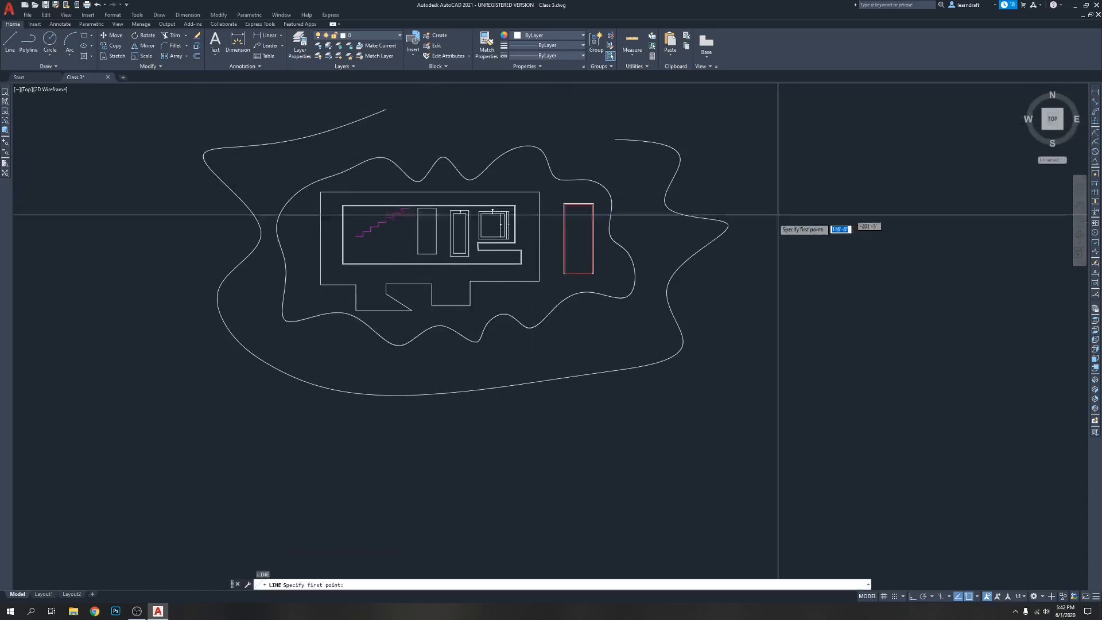
click(614, 139)
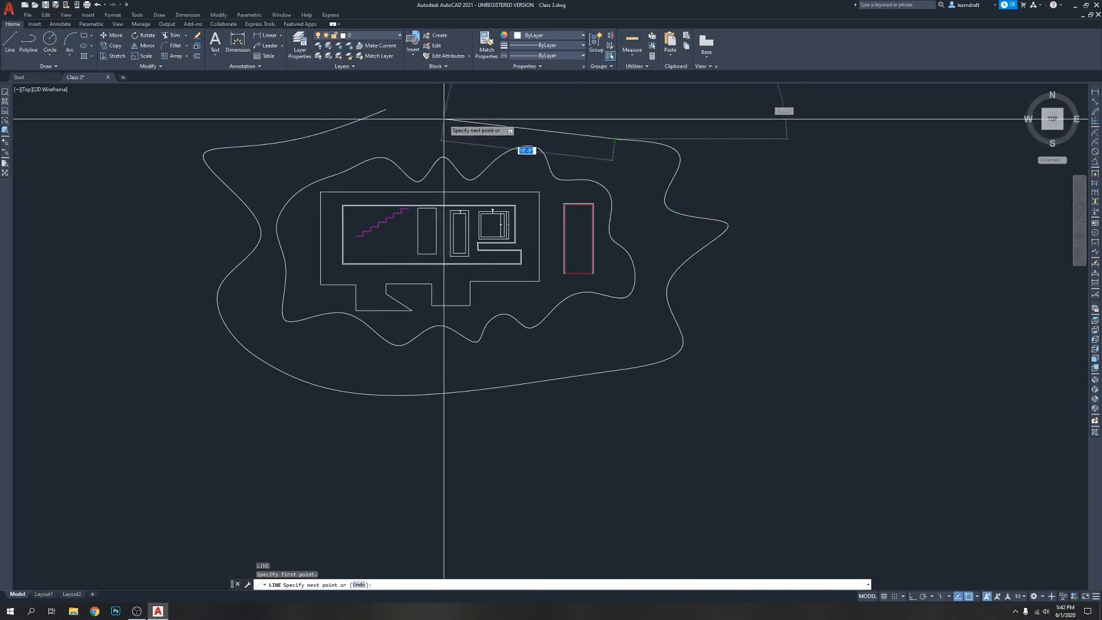
scroll(442, 118, up, 4)
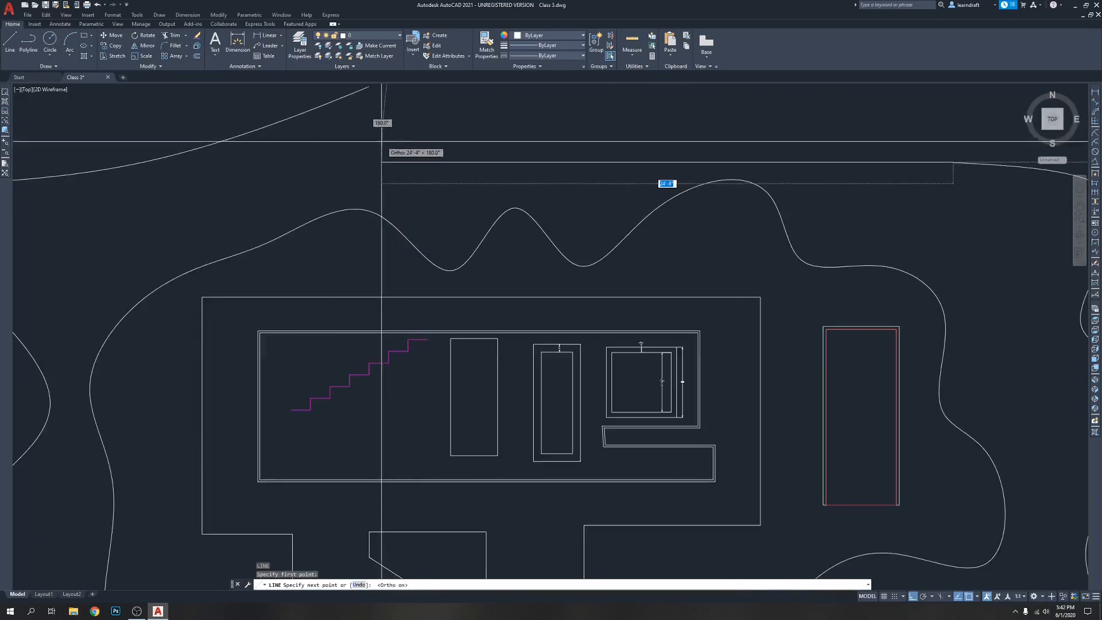
key(F8)
middle_drag(390, 141, 404, 198)
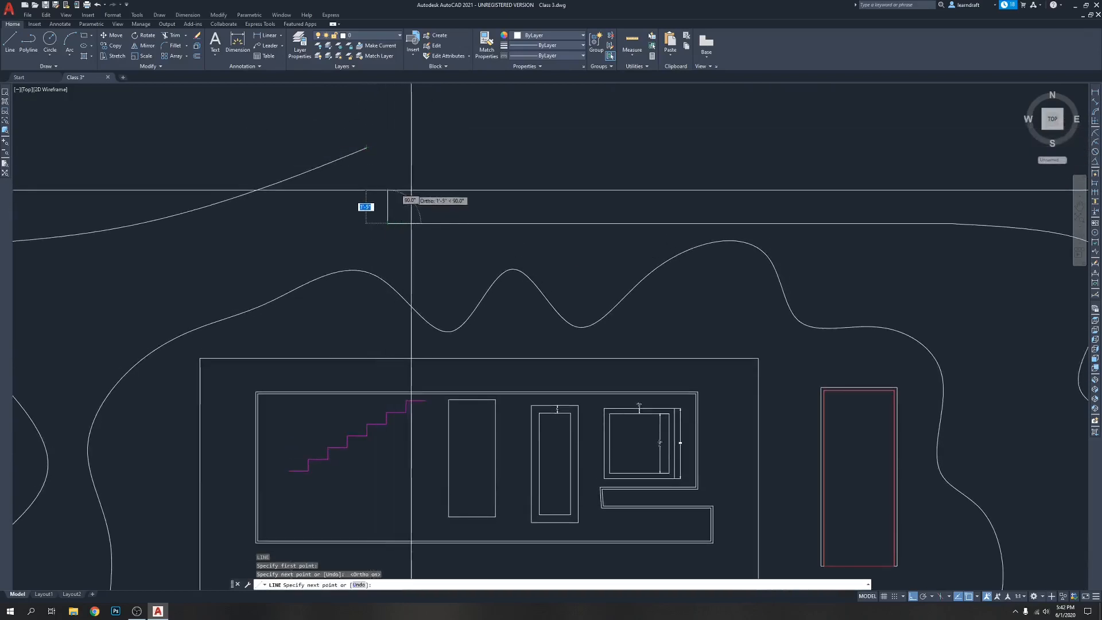
key(F8)
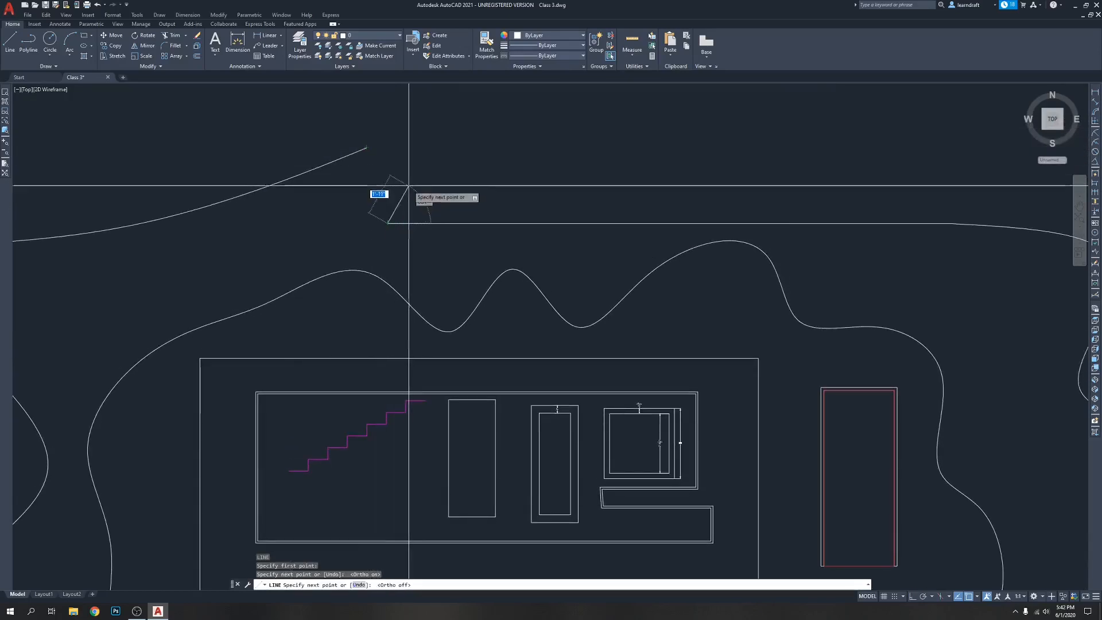
click(367, 147)
key(Return)
scroll(369, 149, down, 6)
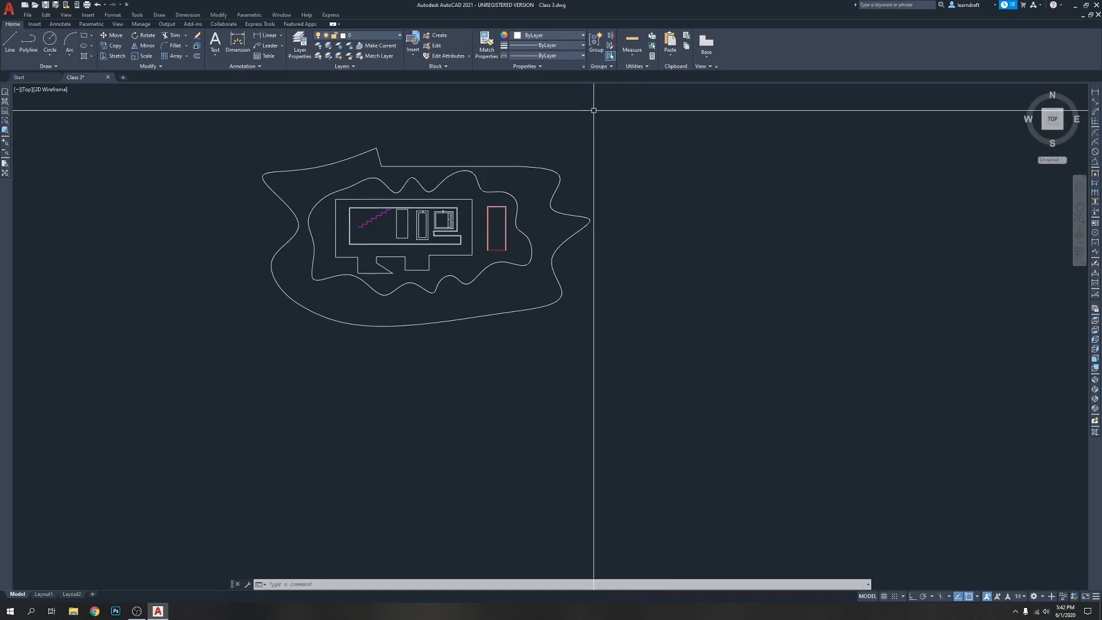
With Ortho on, draw a stepped open outline of connected horizontal and vertical lines (LINE) in the empty area right of the splines
middle_drag(592, 293, 595, 270)
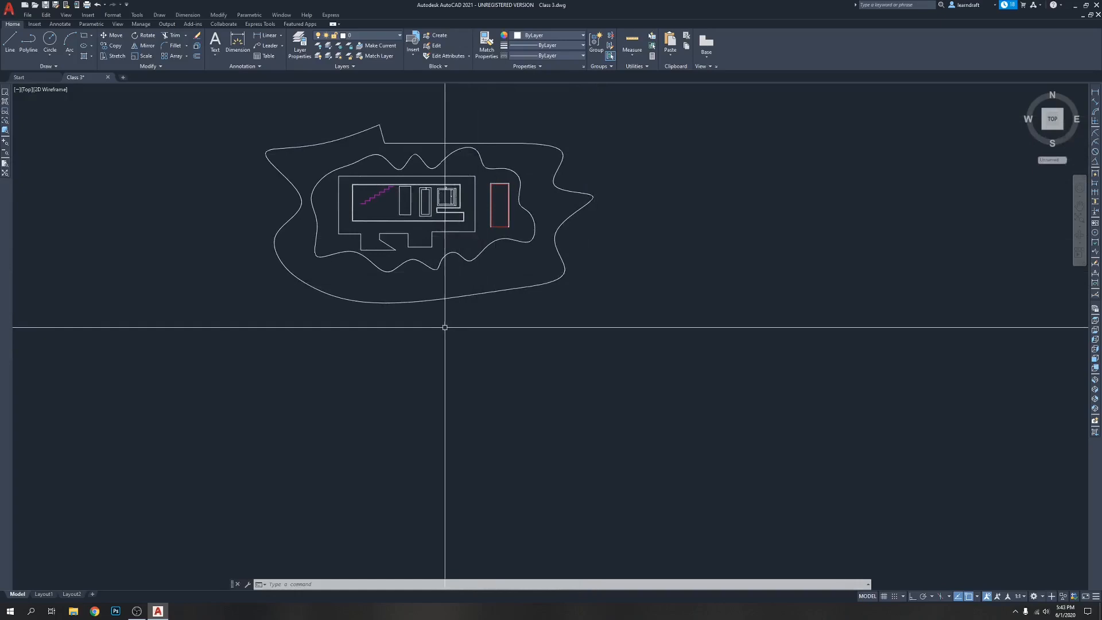
middle_drag(545, 327, 477, 338)
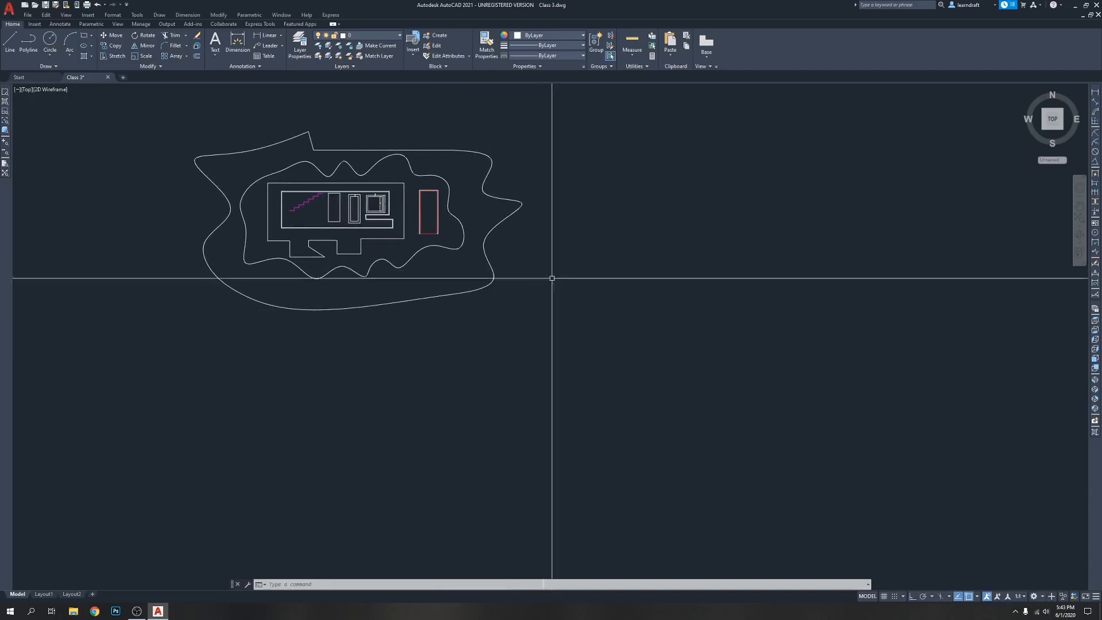
middle_drag(543, 256, 463, 264)
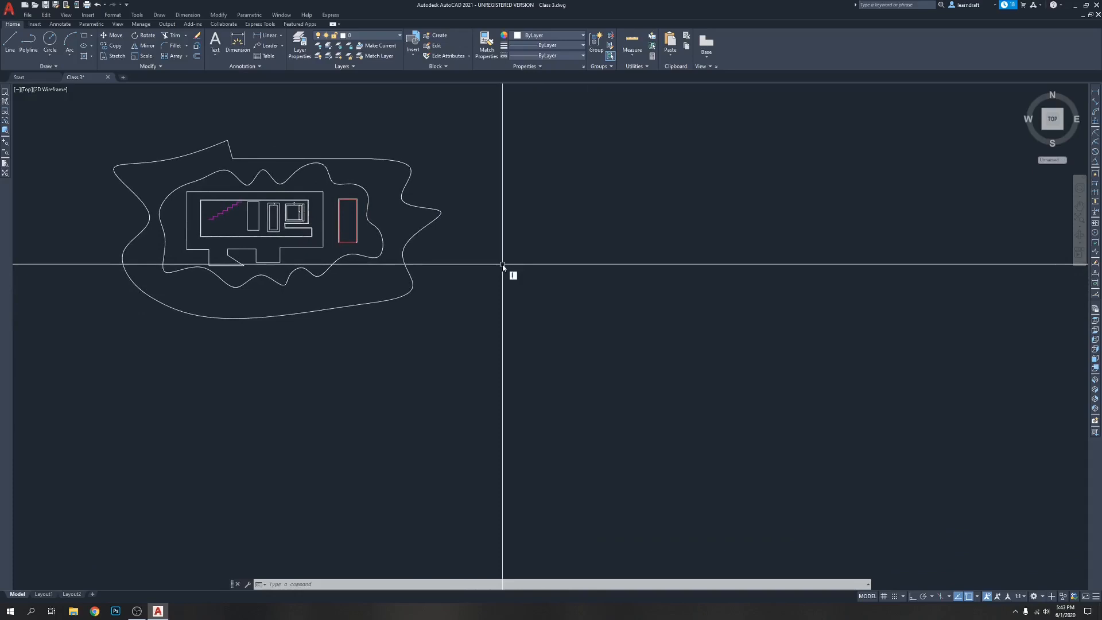
text(l)
key(Return)
scroll(470, 259, up, 4)
click(440, 279)
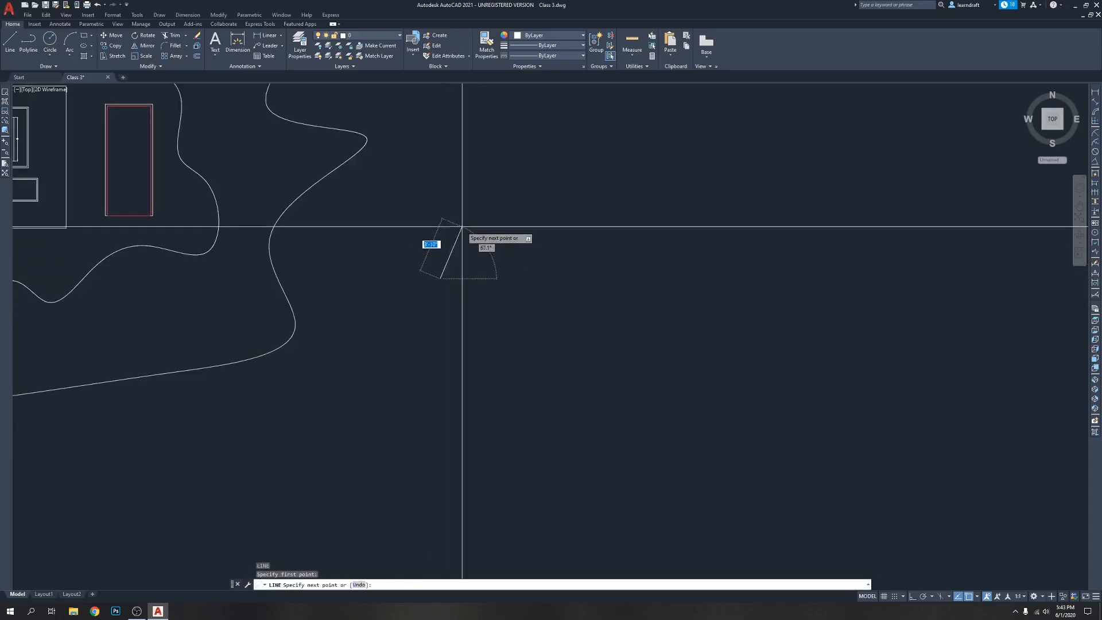
key(F8)
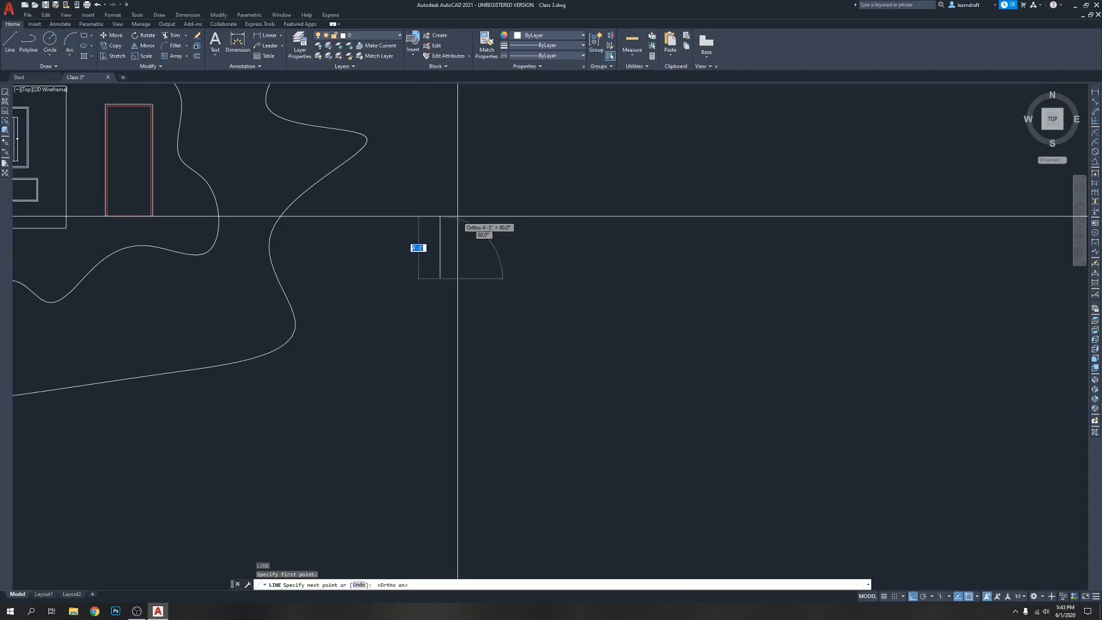
click(471, 218)
click(560, 218)
click(558, 281)
click(650, 281)
click(651, 199)
click(769, 199)
click(770, 269)
click(815, 269)
click(815, 167)
click(709, 167)
click(708, 112)
click(574, 111)
click(574, 154)
click(481, 153)
click(481, 176)
click(380, 176)
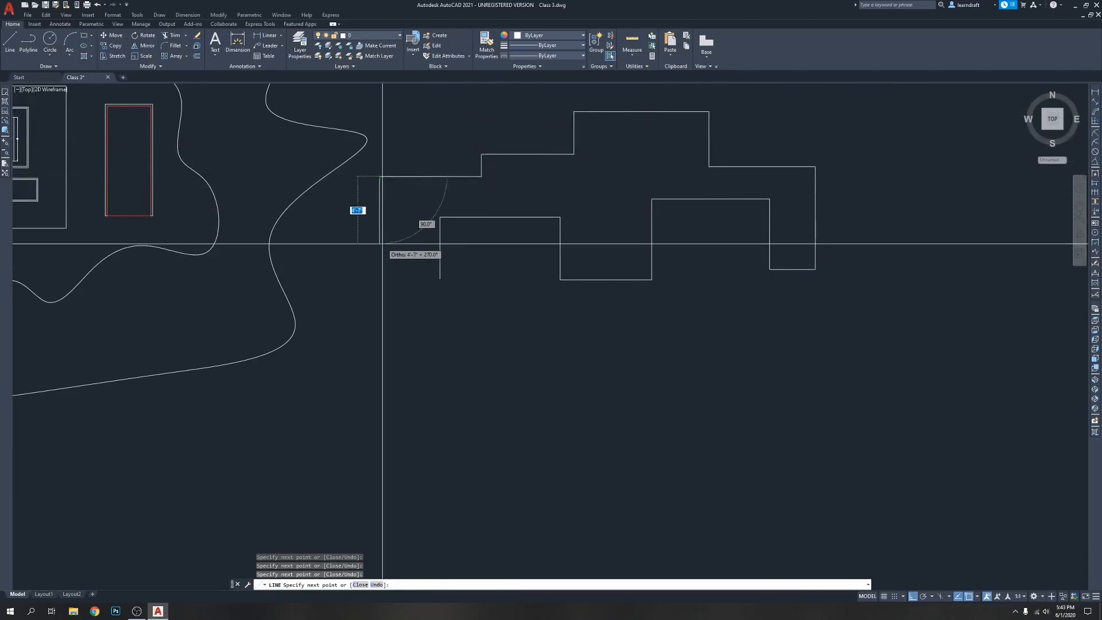
key(Return)
click(560, 225)
click(543, 224)
click(525, 244)
click(508, 196)
click(502, 234)
key(Escape)
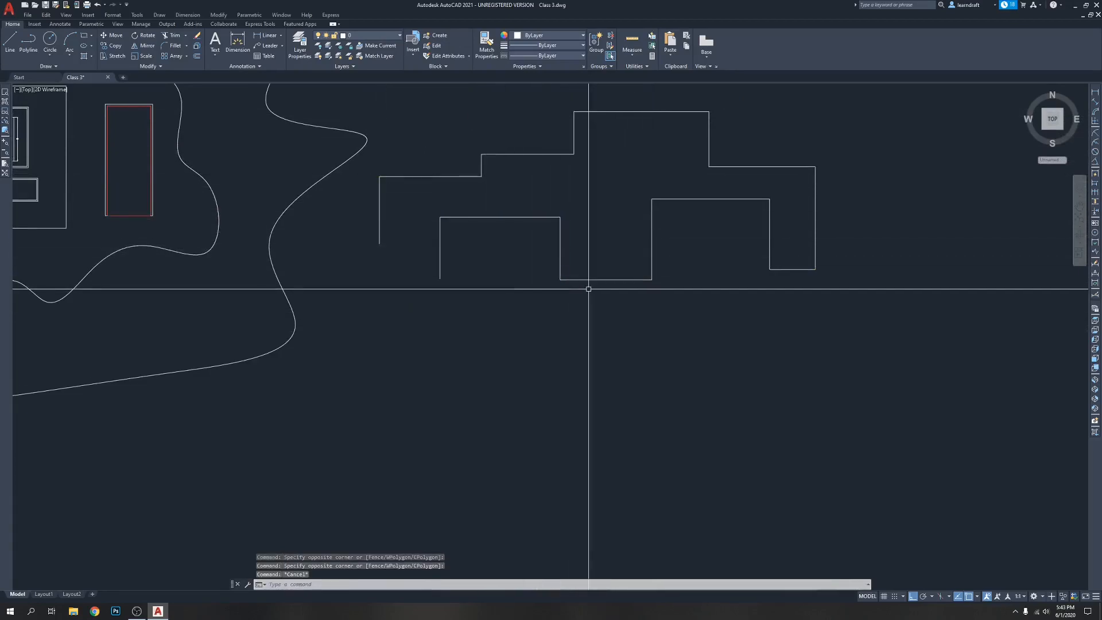
Change the colour of the two horizontal outline lines at the right, one on the upper and one on the lower edge, to red
click(768, 144)
click(737, 184)
click(724, 183)
click(693, 215)
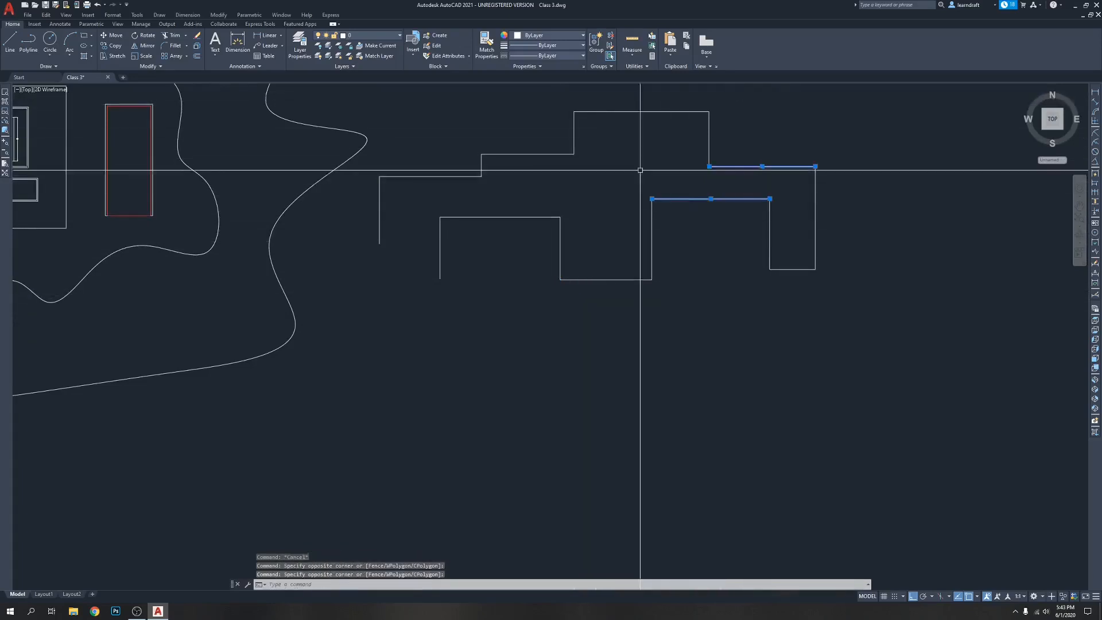
click(538, 37)
click(541, 91)
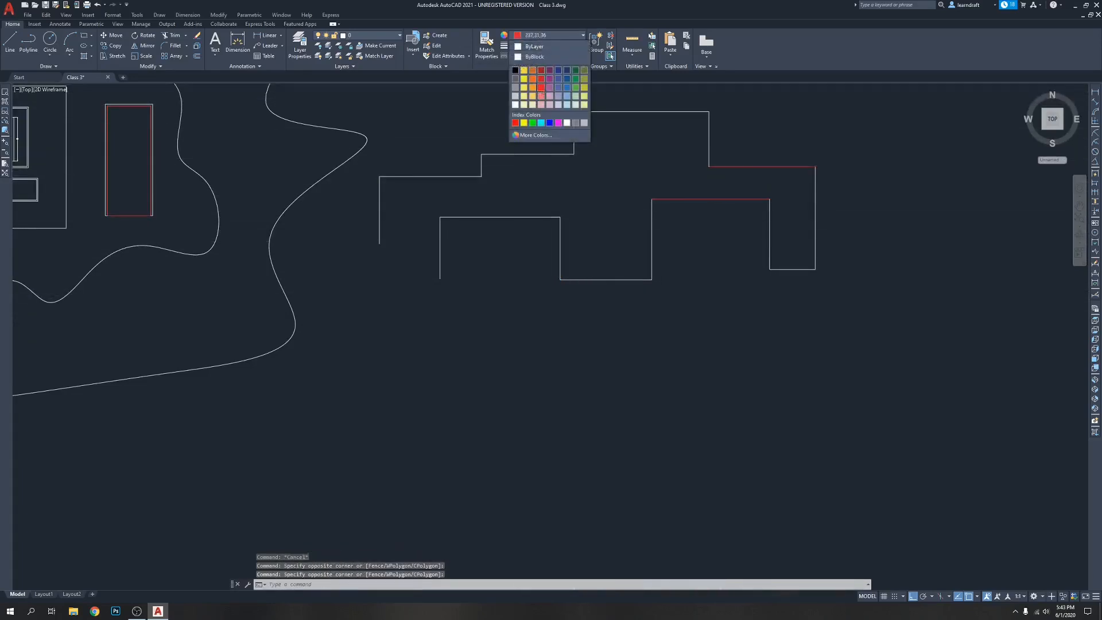
key(Escape)
Change the colour of the outline's two left-hand horizontals, the upper middle step and the lower edge's first one, to green
click(553, 147)
click(511, 246)
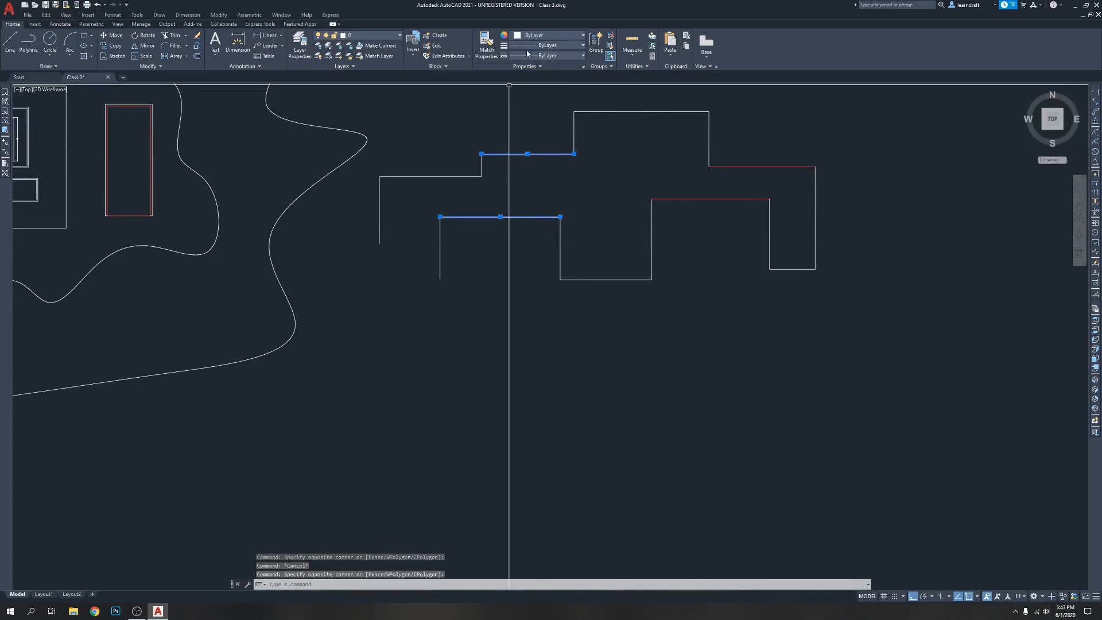
click(545, 35)
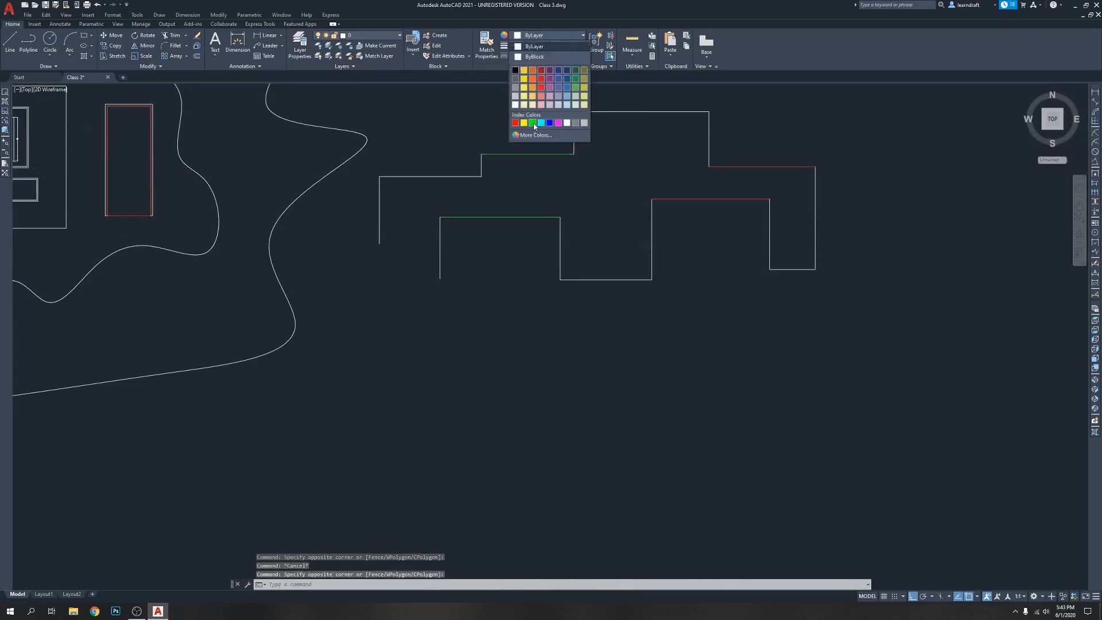
click(576, 88)
key(Escape)
Change the colour of the three lines forming the U-shaped recess in the outline's lower edge to Blue
click(710, 241)
click(572, 288)
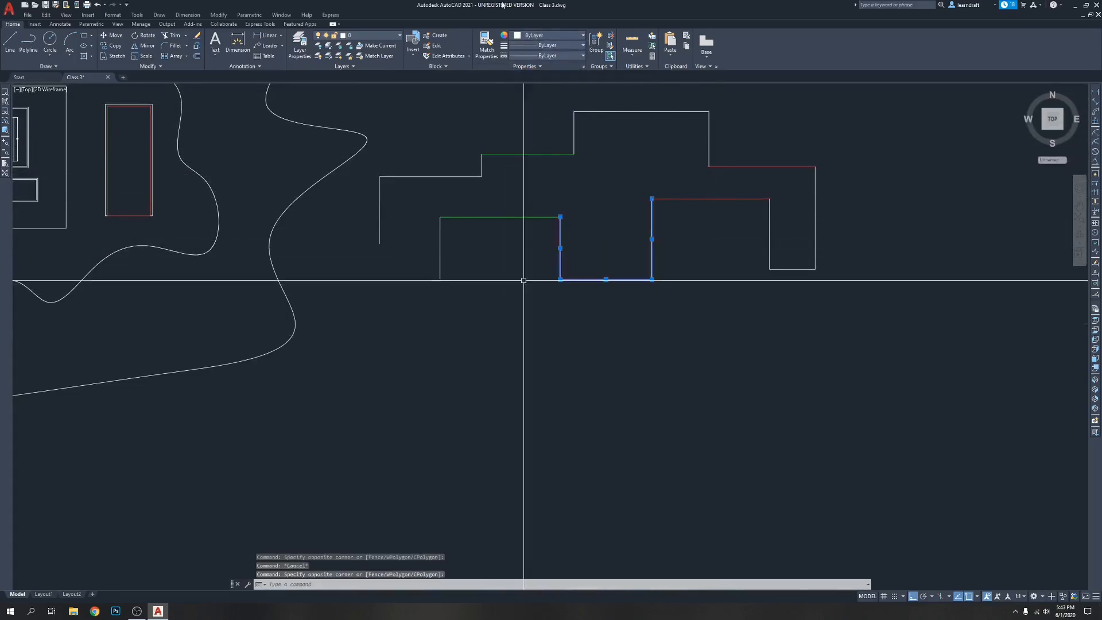
click(536, 36)
click(551, 123)
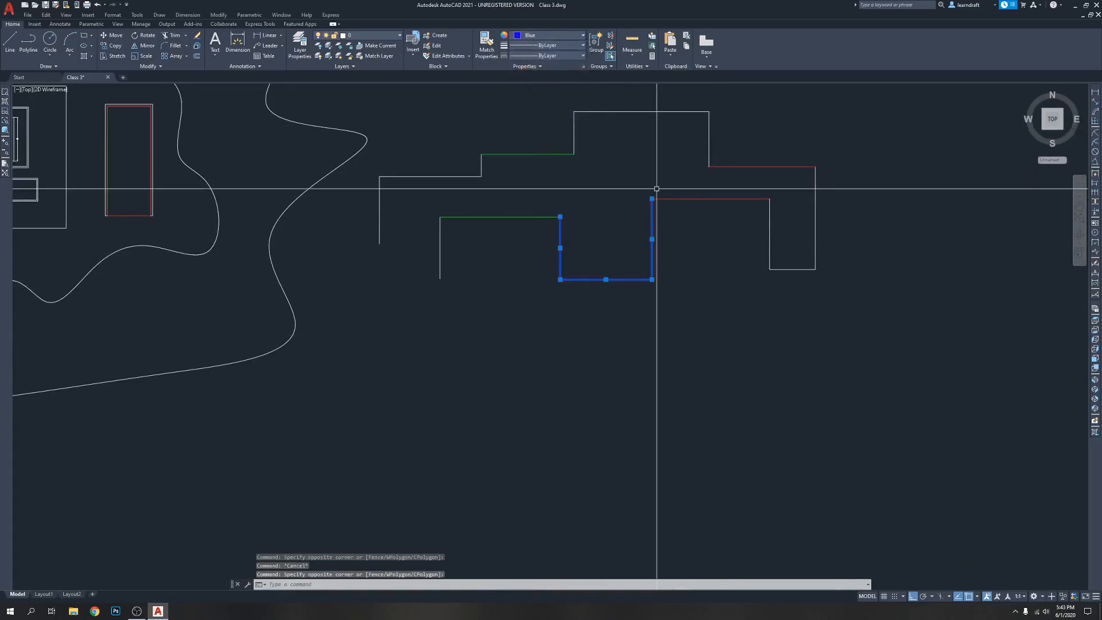
key(Escape)
Change the colour of the three lines forming the U at the outline's right end to purple
click(848, 229)
click(687, 331)
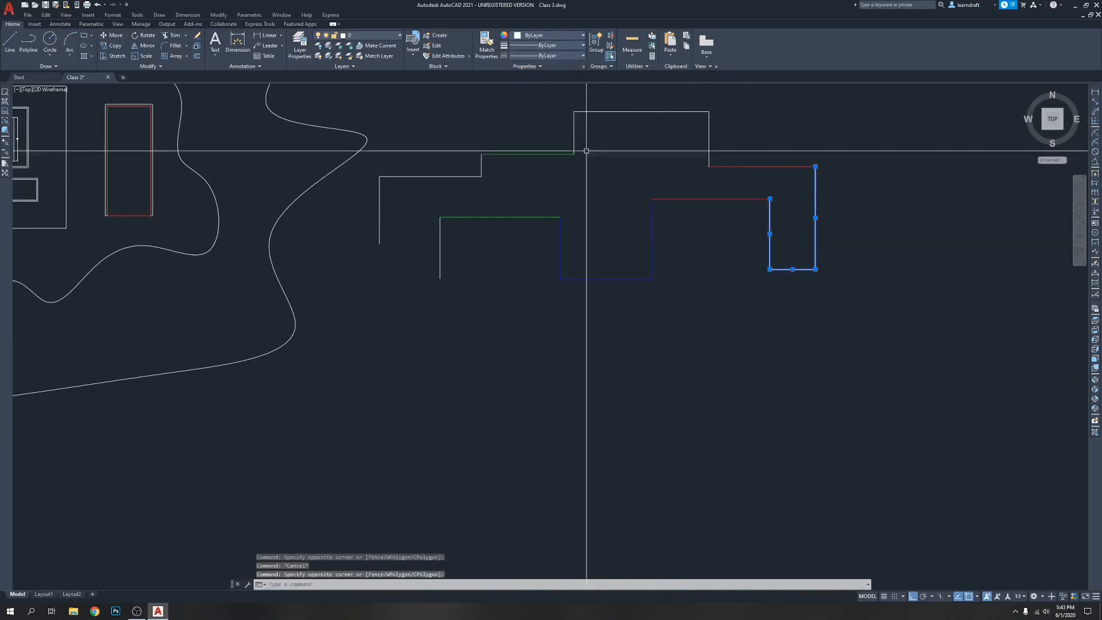
click(552, 37)
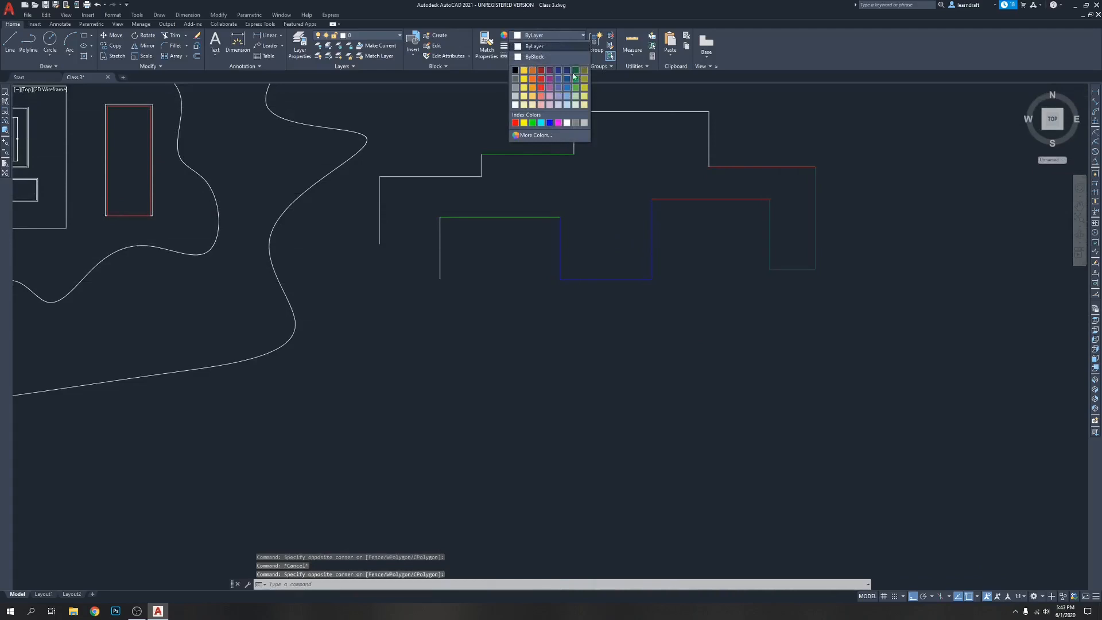
click(549, 80)
key(Escape)
middle_drag(808, 360, 712, 411)
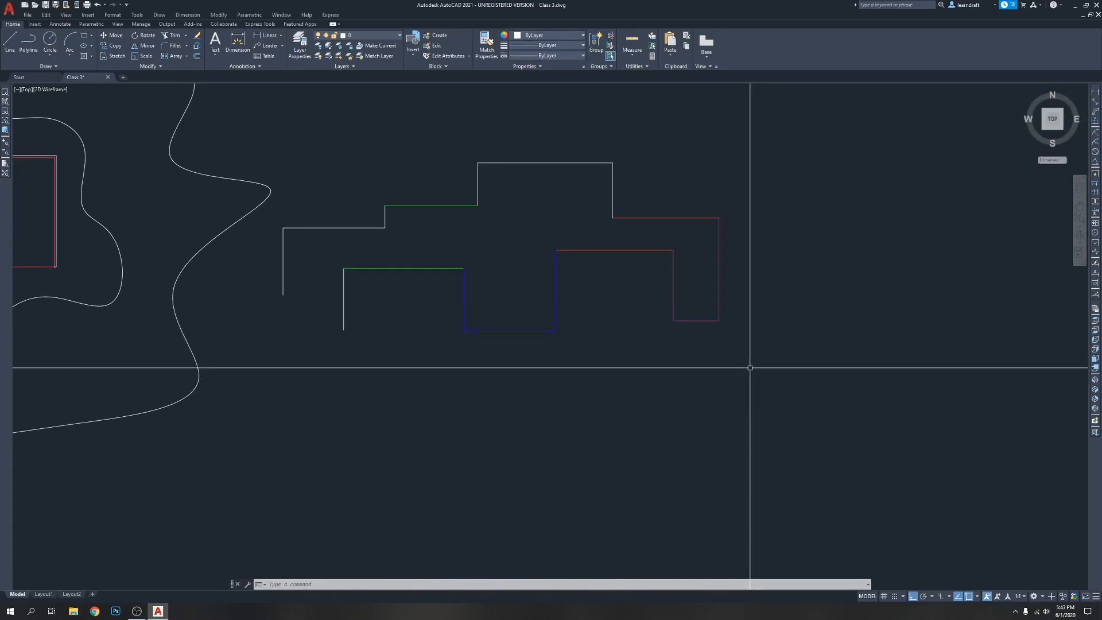
middle_drag(720, 369, 731, 379)
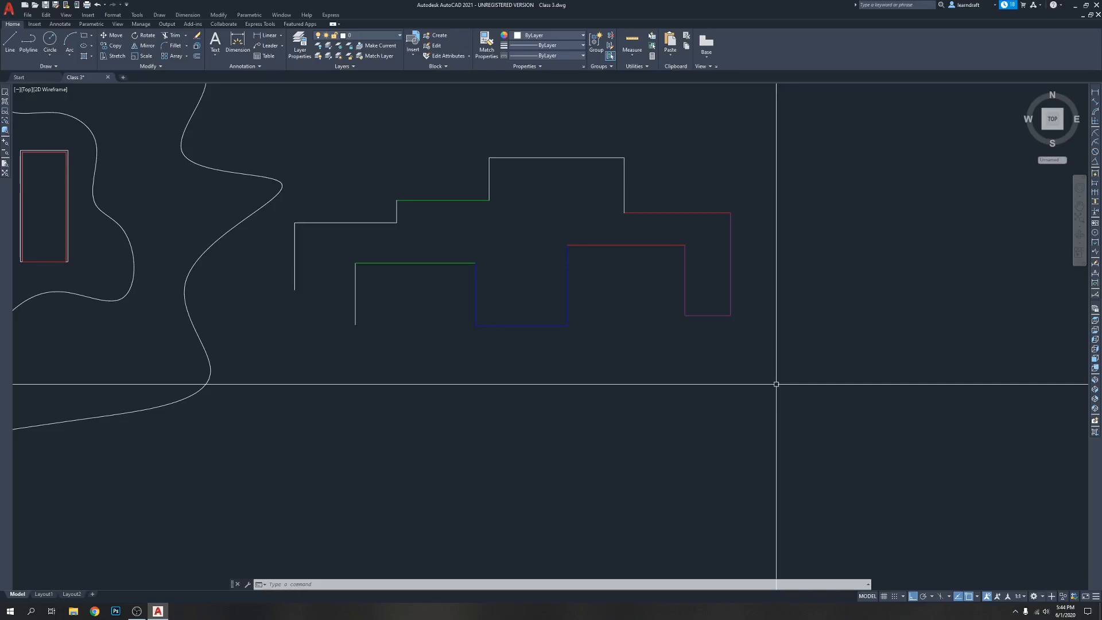
text(PE)
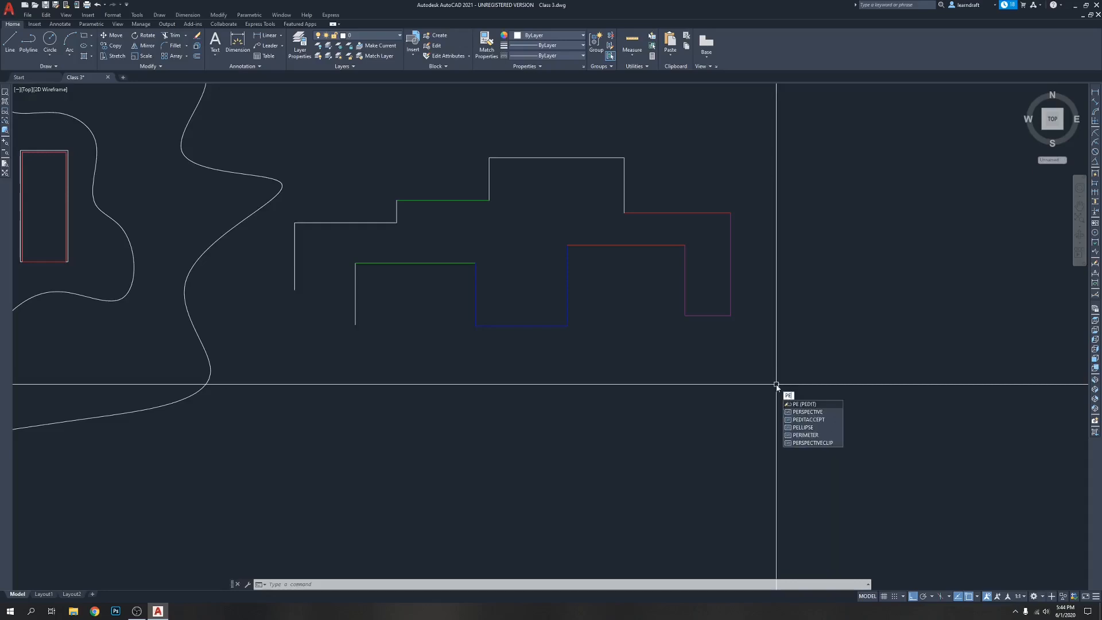
key(Return)
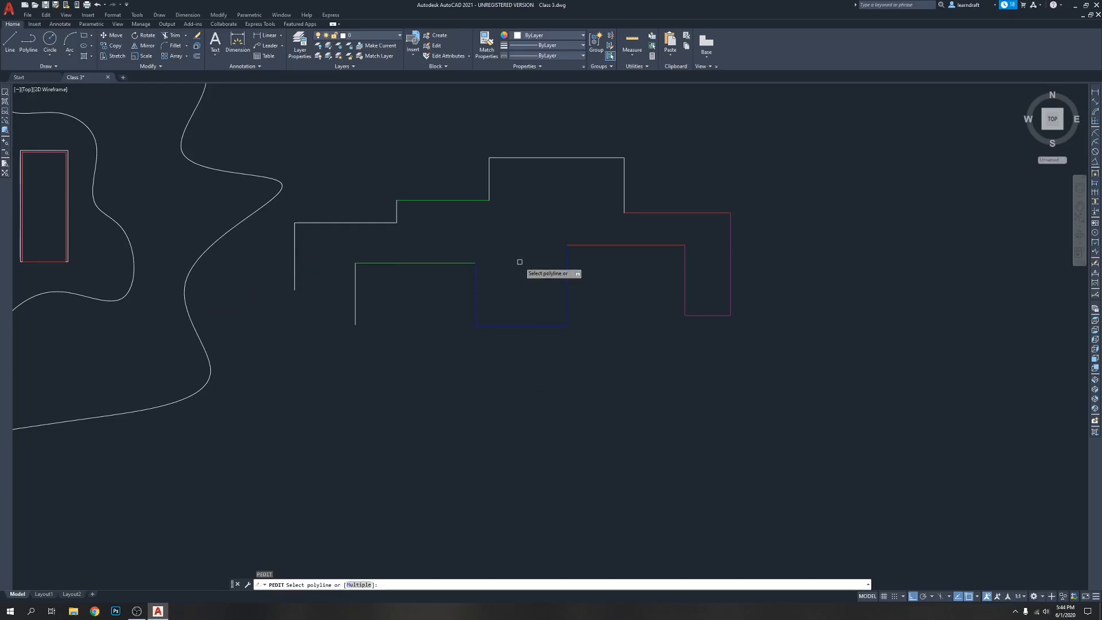
click(611, 244)
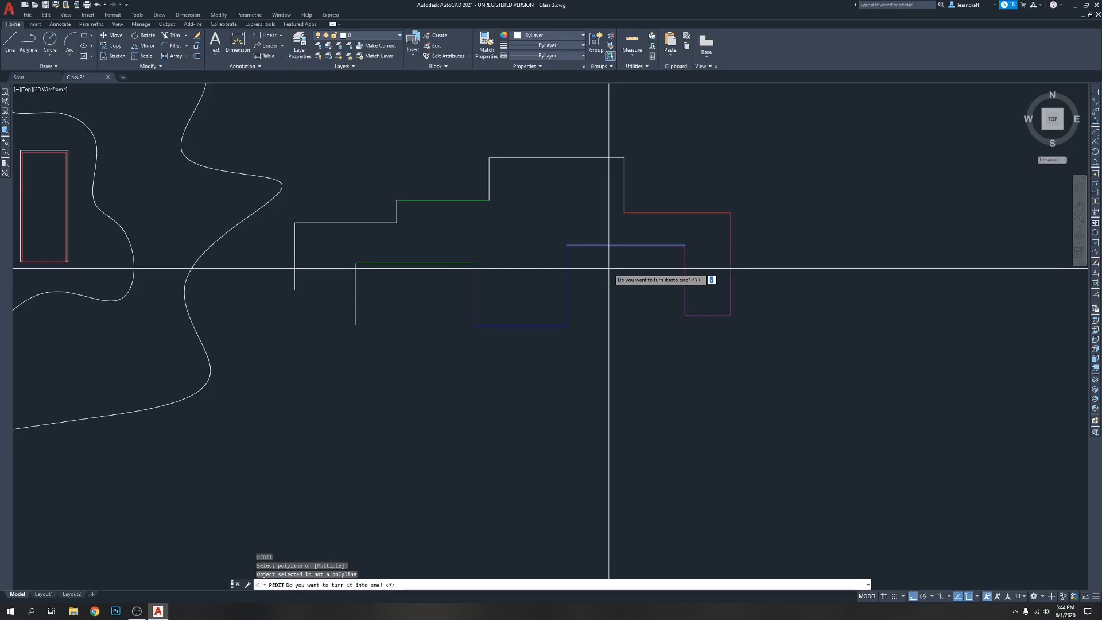
key(Escape)
key(Escape)
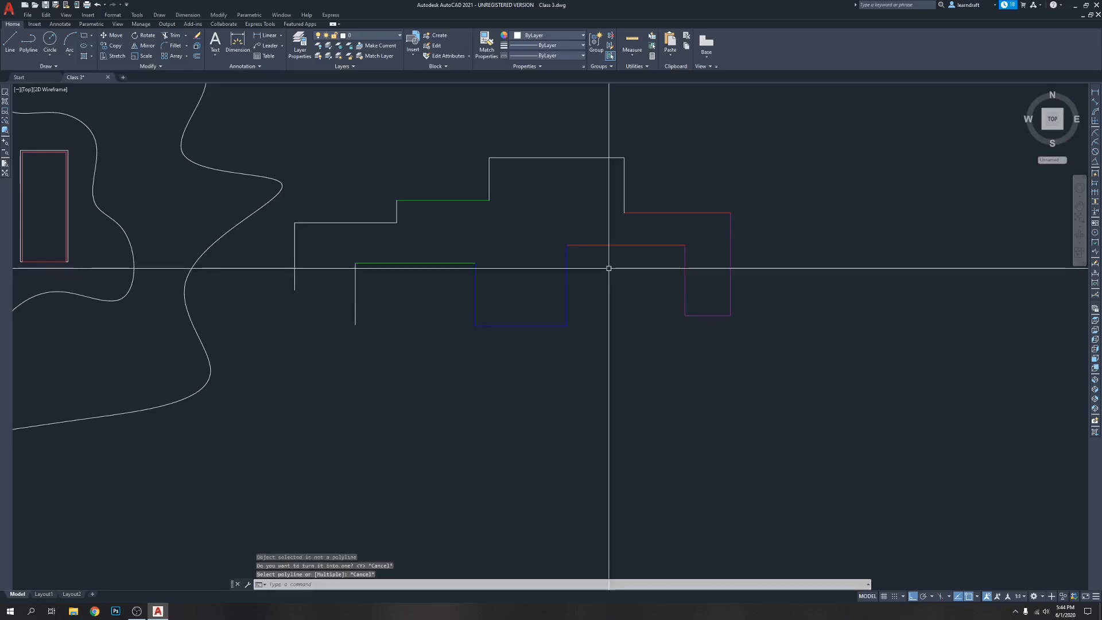
Convert the red horizontal line on the outline's lower edge into a polyline with PEDIT
text(PE)
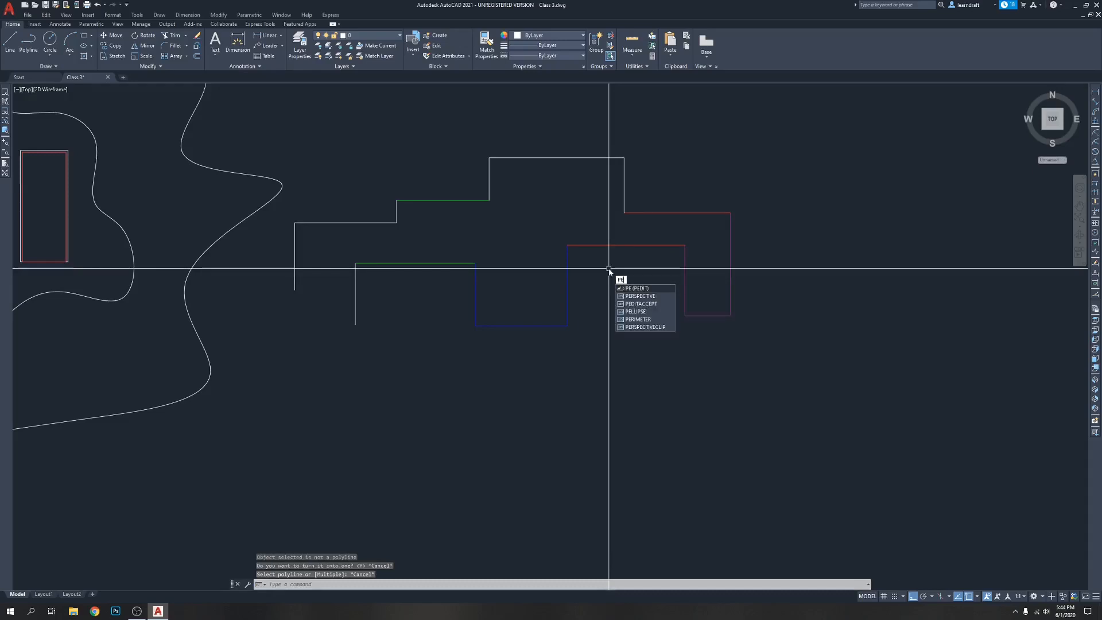
key(Return)
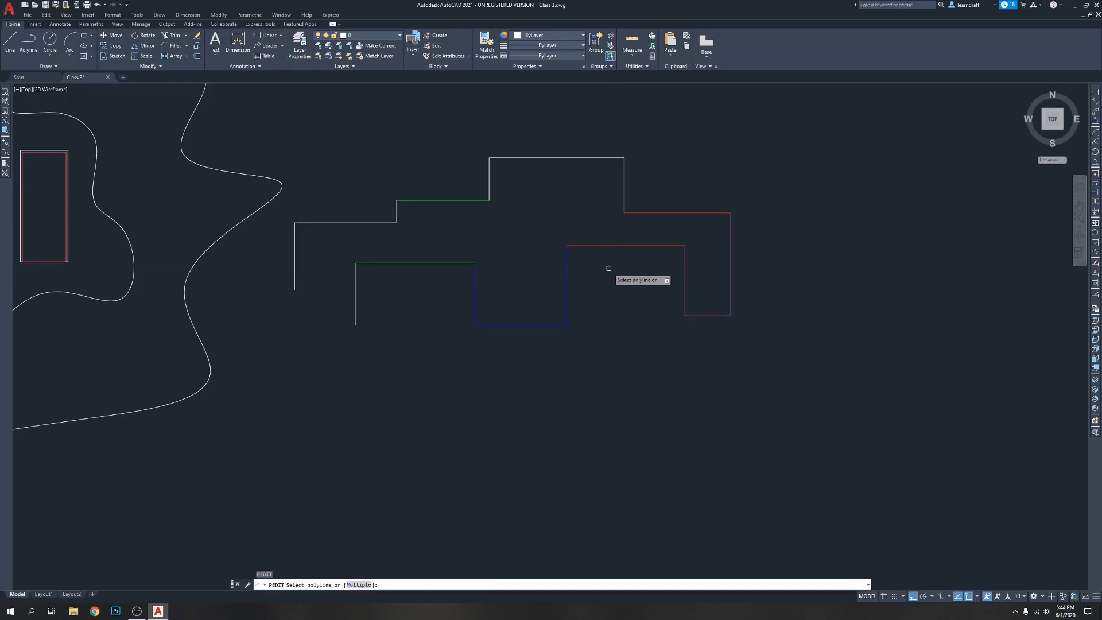
click(608, 245)
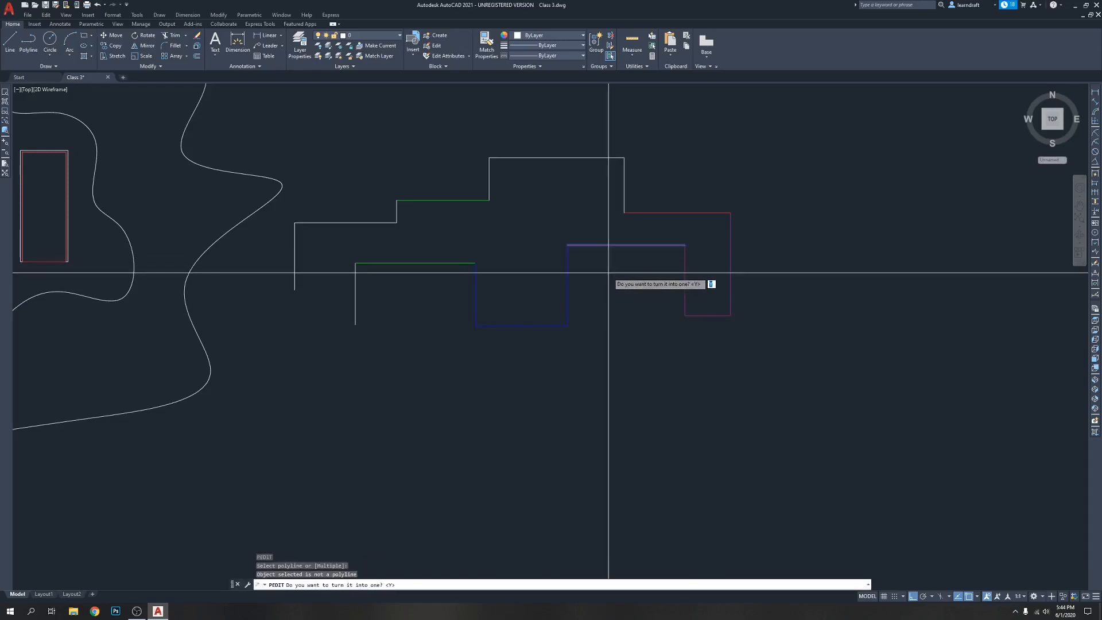
key(Return)
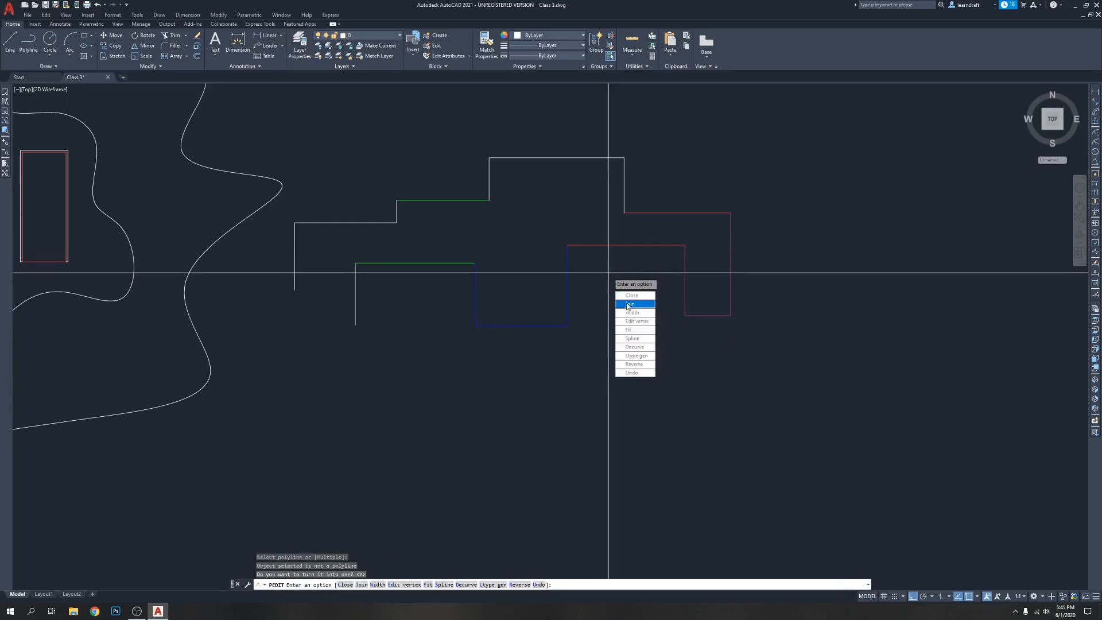
Join all segments of the stepped outline to the converted red polyline, finish PEDIT and undo the whole edit
click(631, 304)
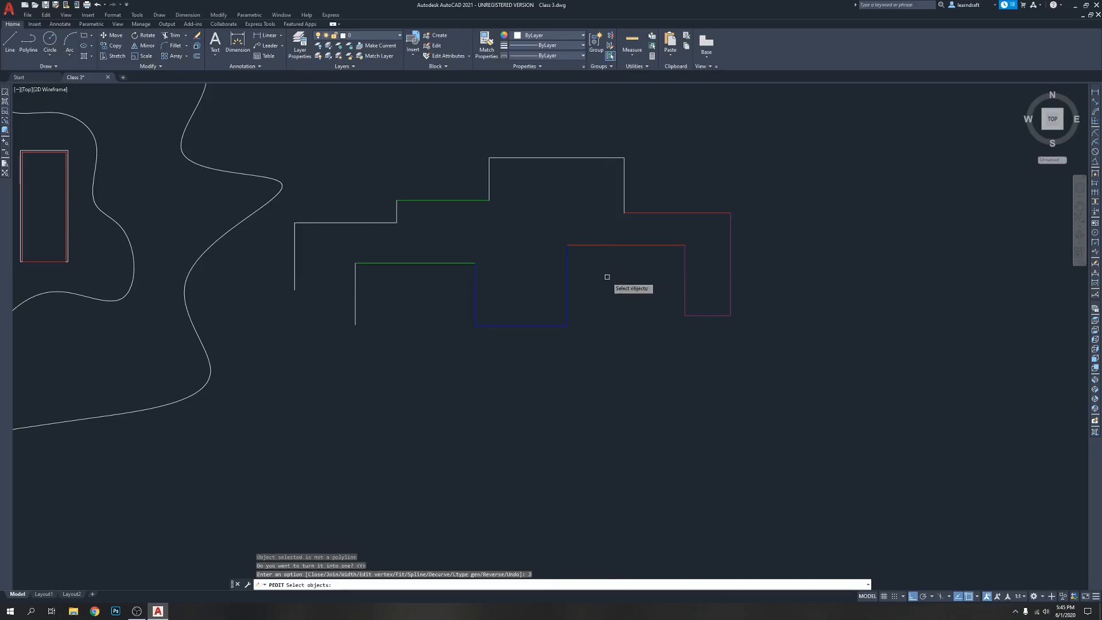
click(772, 129)
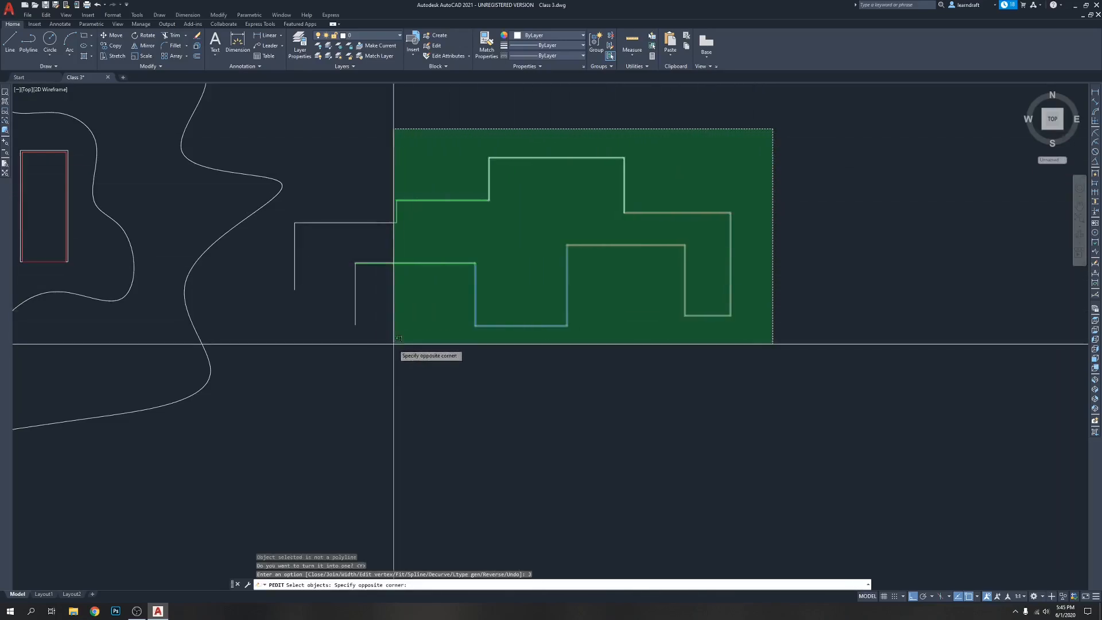
click(333, 342)
click(290, 236)
click(272, 260)
click(323, 241)
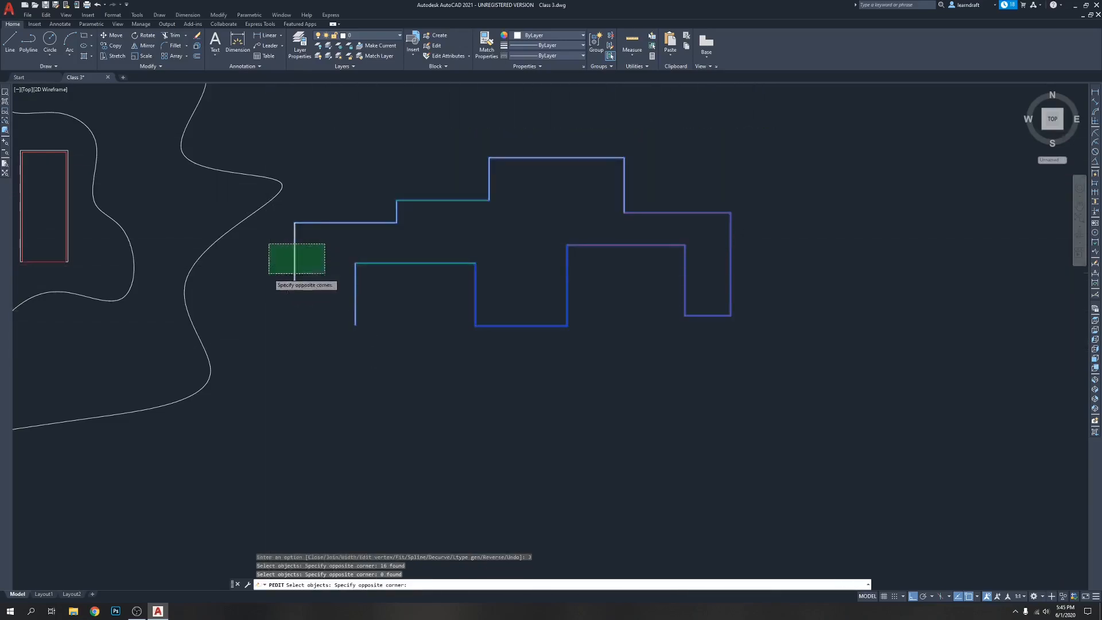
click(267, 270)
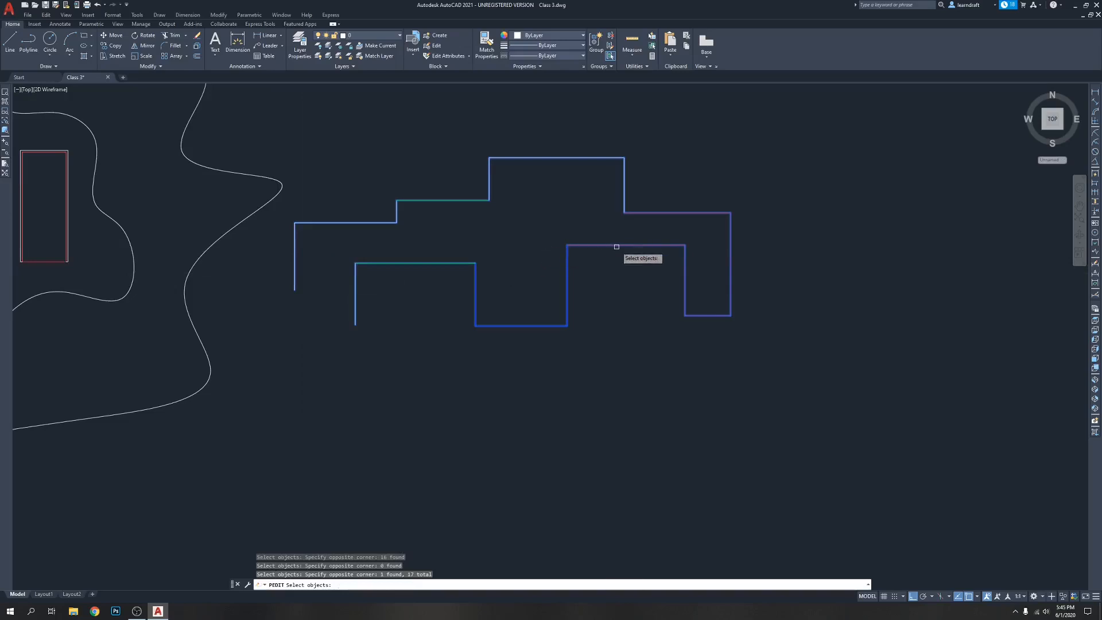
click(624, 198)
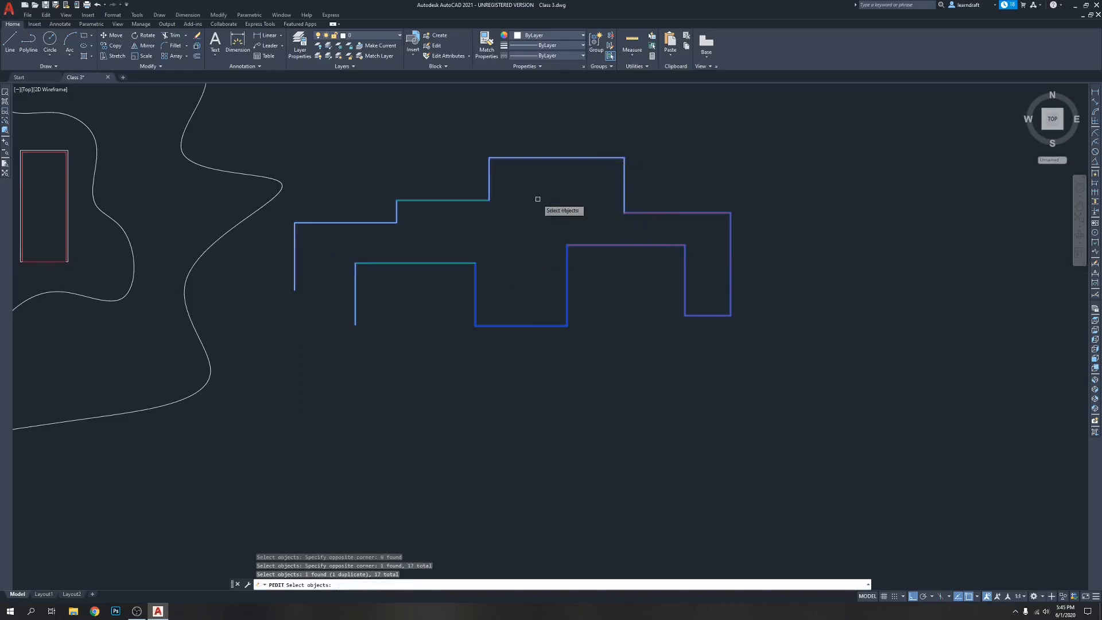
key(Return)
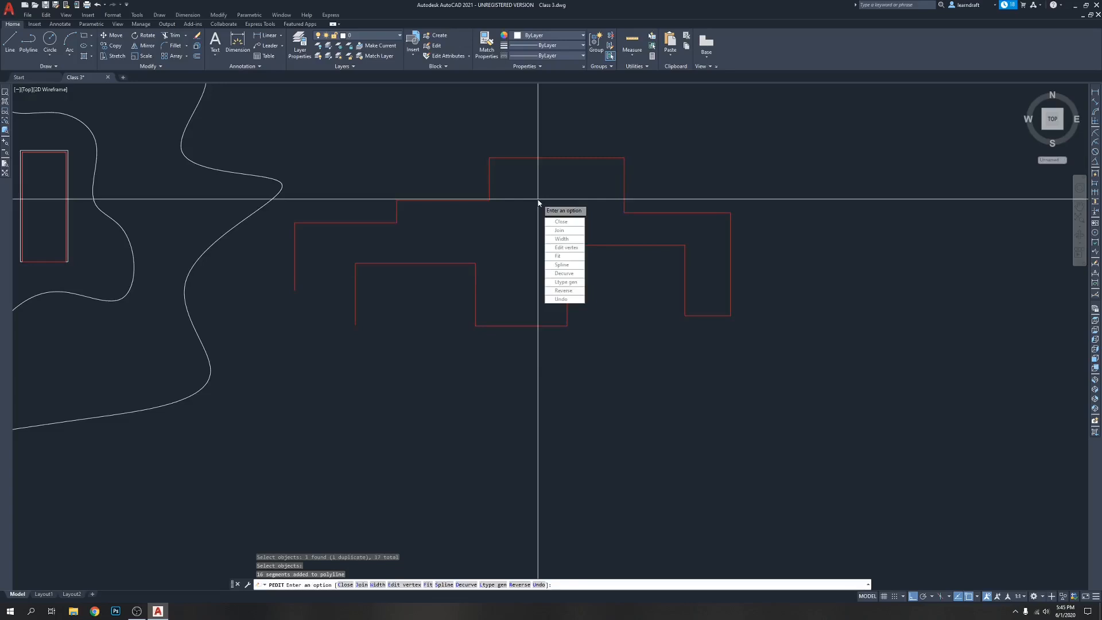
key(Return)
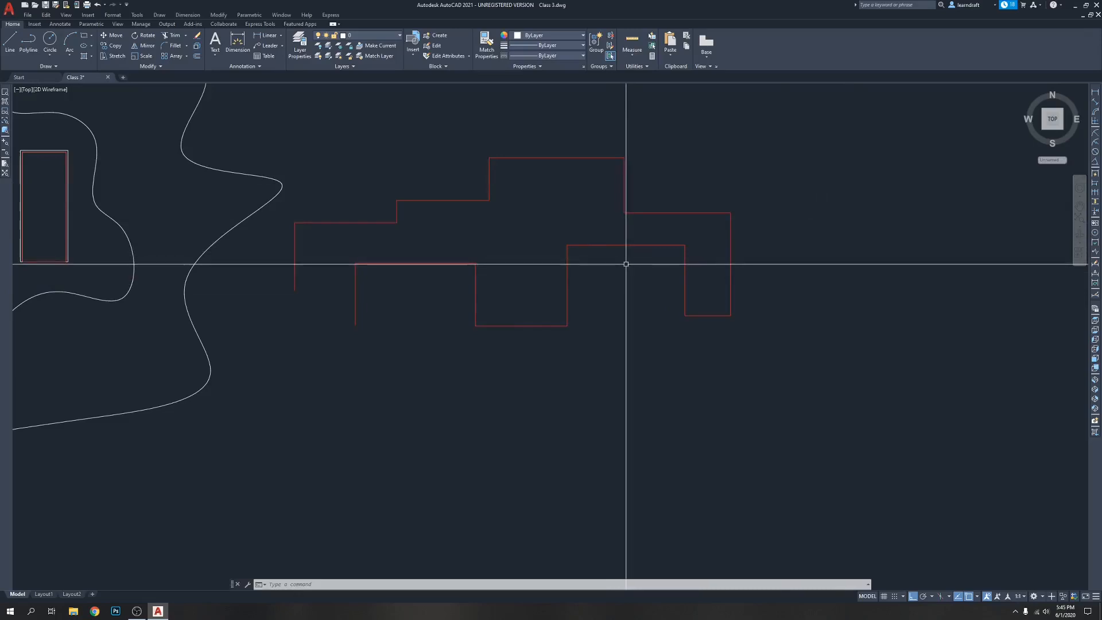
key(ctrl+z)
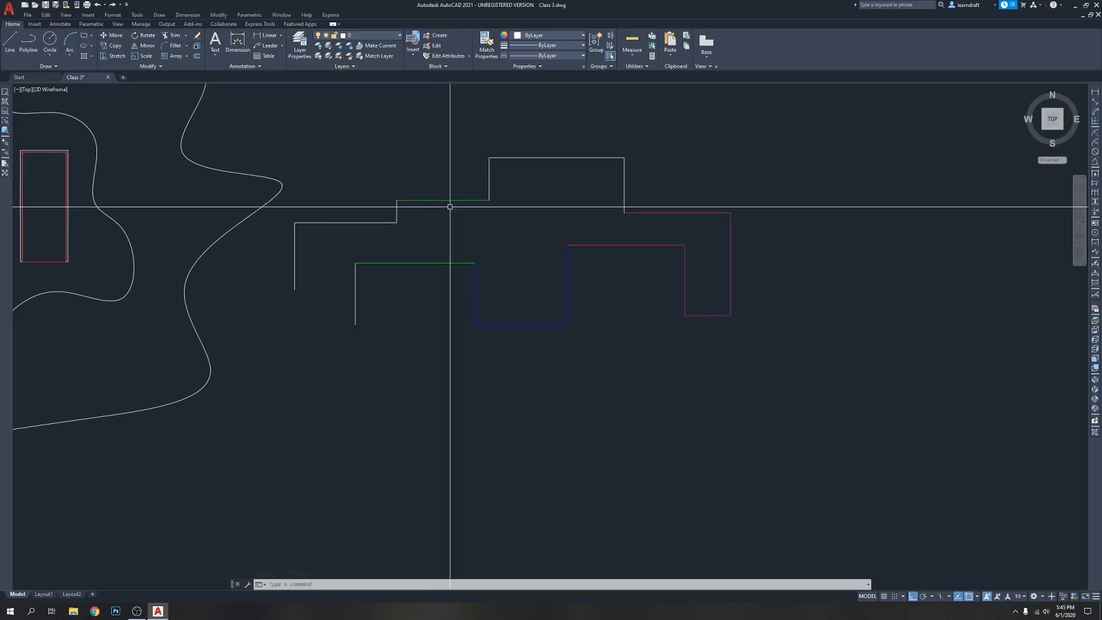
Convert the green horizontal line on the outline's lower edge into a polyline with PEDIT
text(pe)
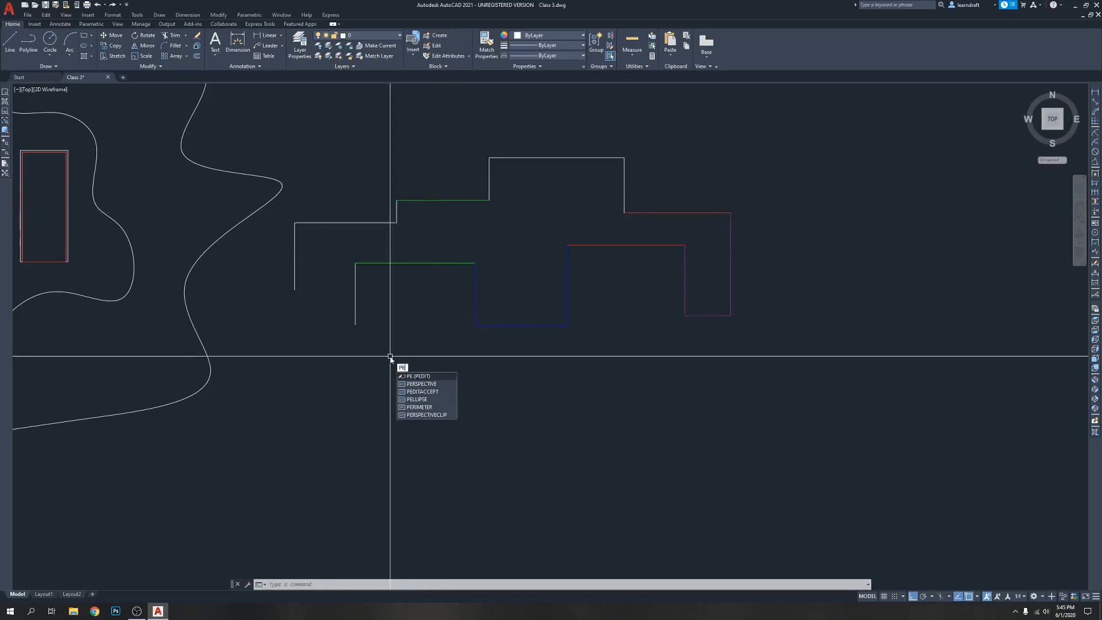
key(Return)
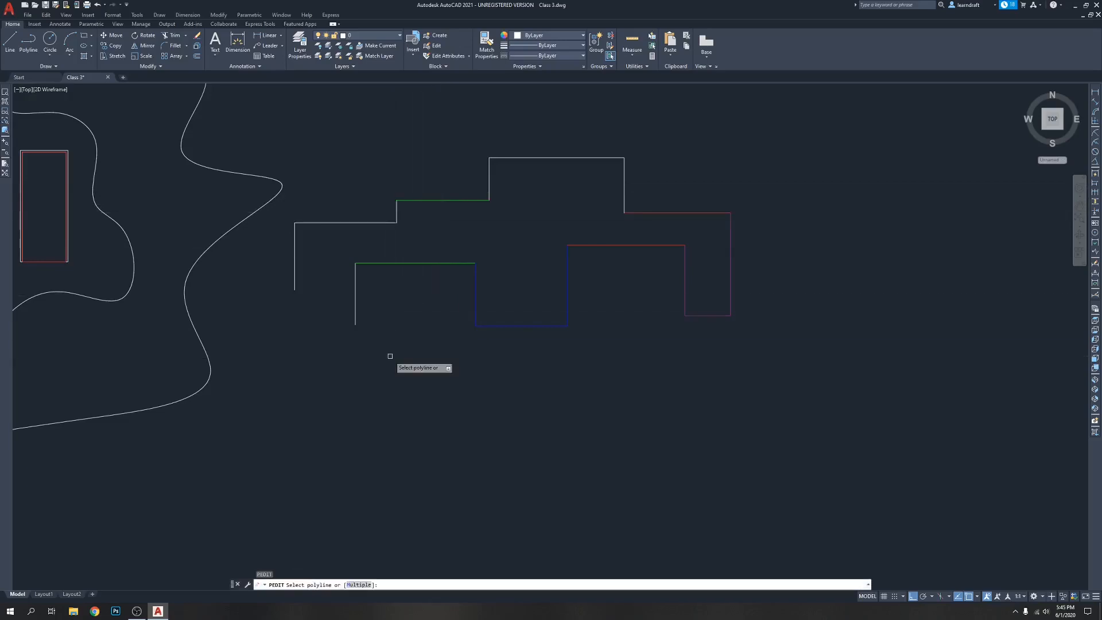
click(421, 263)
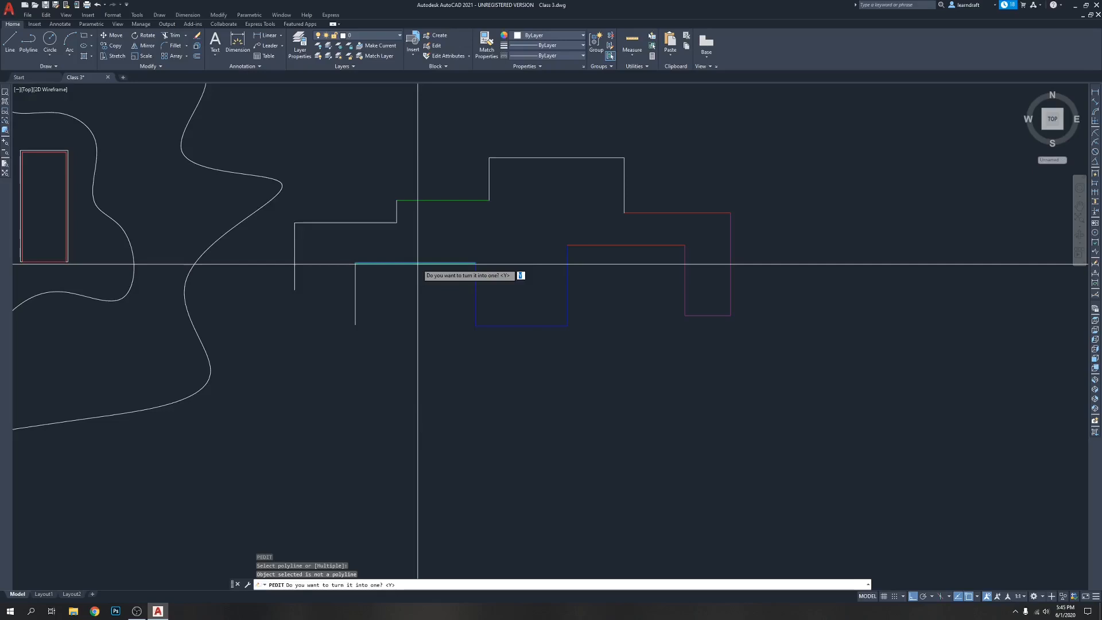
key(Return)
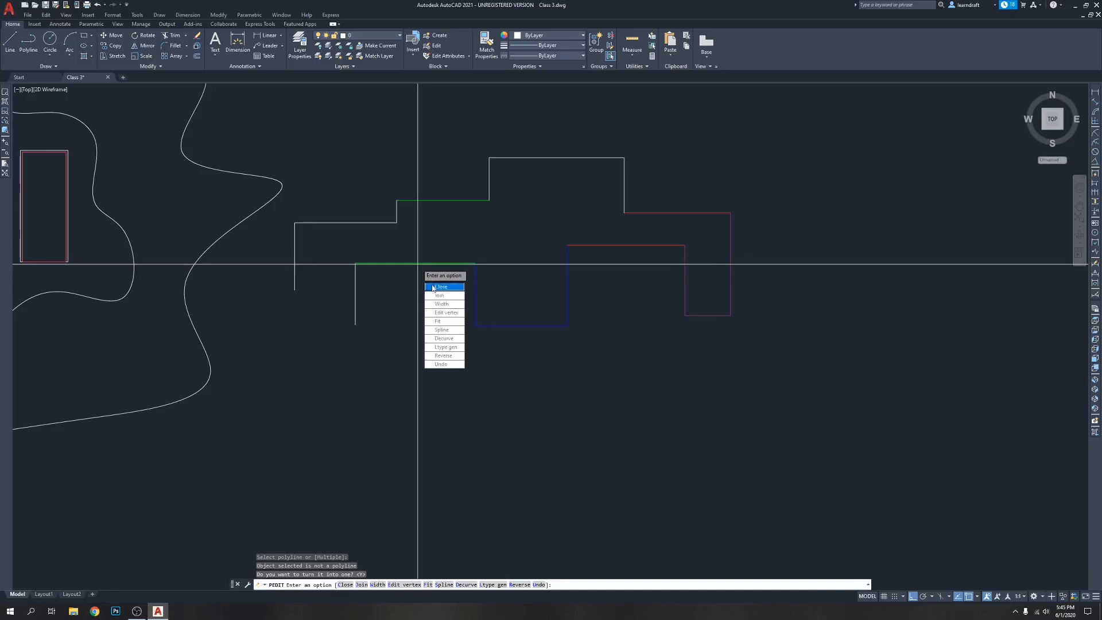
Join all remaining segments of the stepped outline, picked individually, to the converted green polyline and finish PEDIT
text(j)
key(Return)
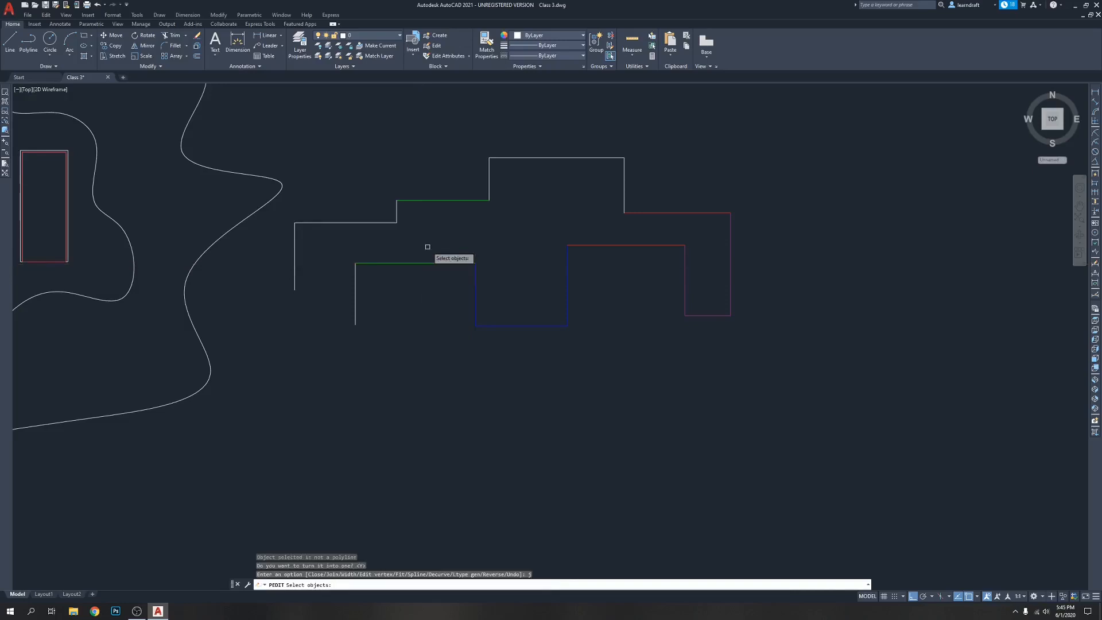
click(841, 122)
click(638, 299)
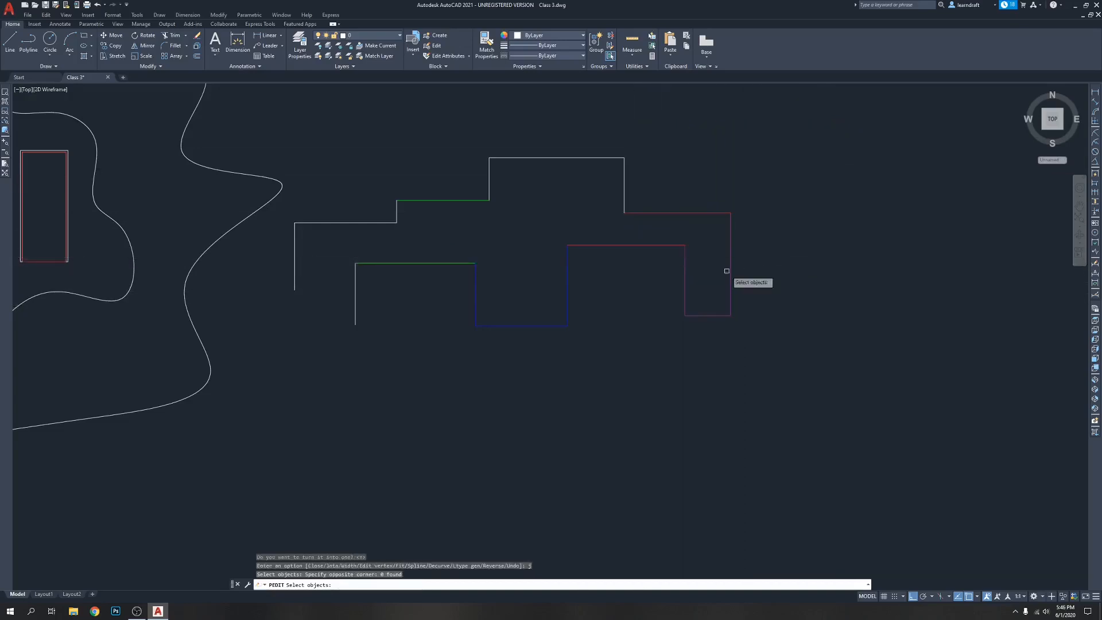
click(356, 296)
click(373, 265)
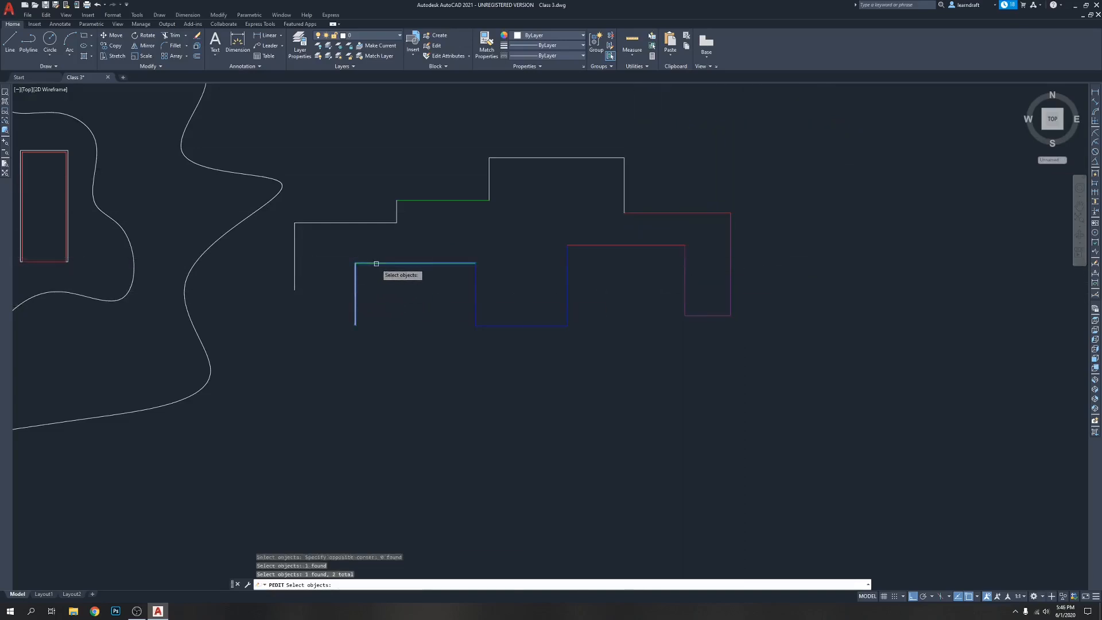
click(476, 287)
click(494, 327)
click(567, 274)
click(577, 243)
click(708, 250)
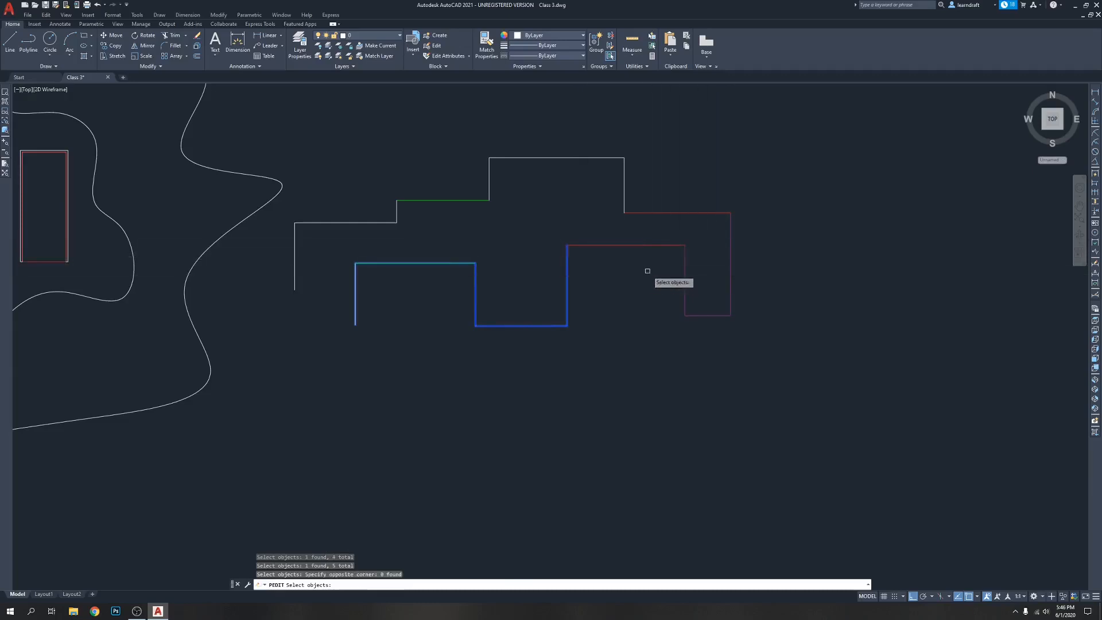
click(659, 245)
click(685, 271)
click(696, 315)
click(730, 259)
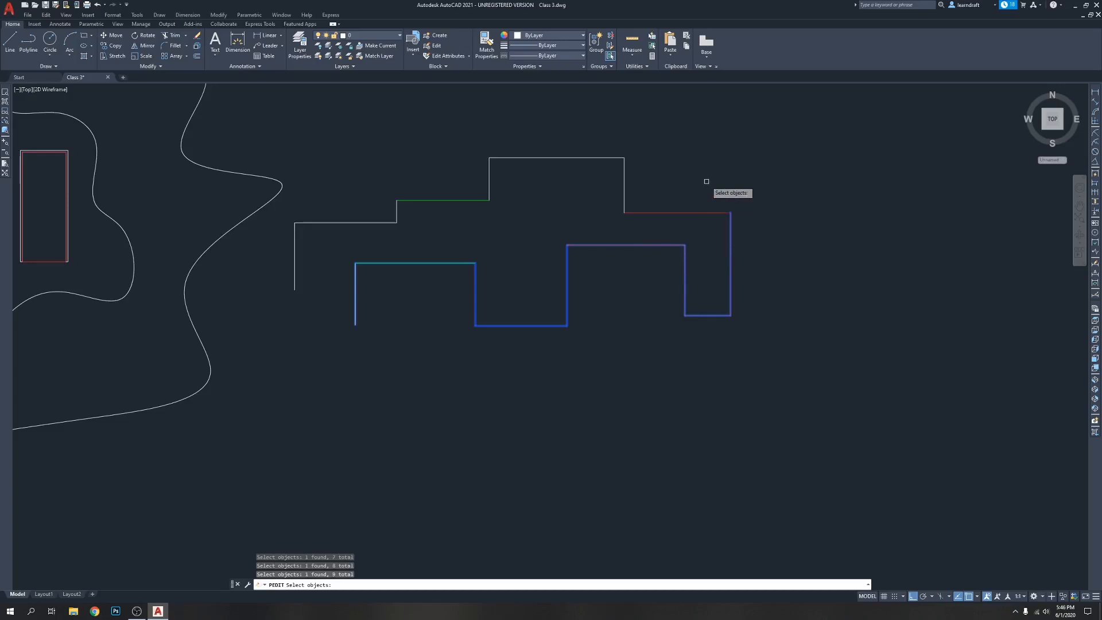
click(656, 213)
click(624, 179)
click(602, 158)
click(489, 175)
click(459, 201)
click(395, 209)
click(381, 223)
click(294, 248)
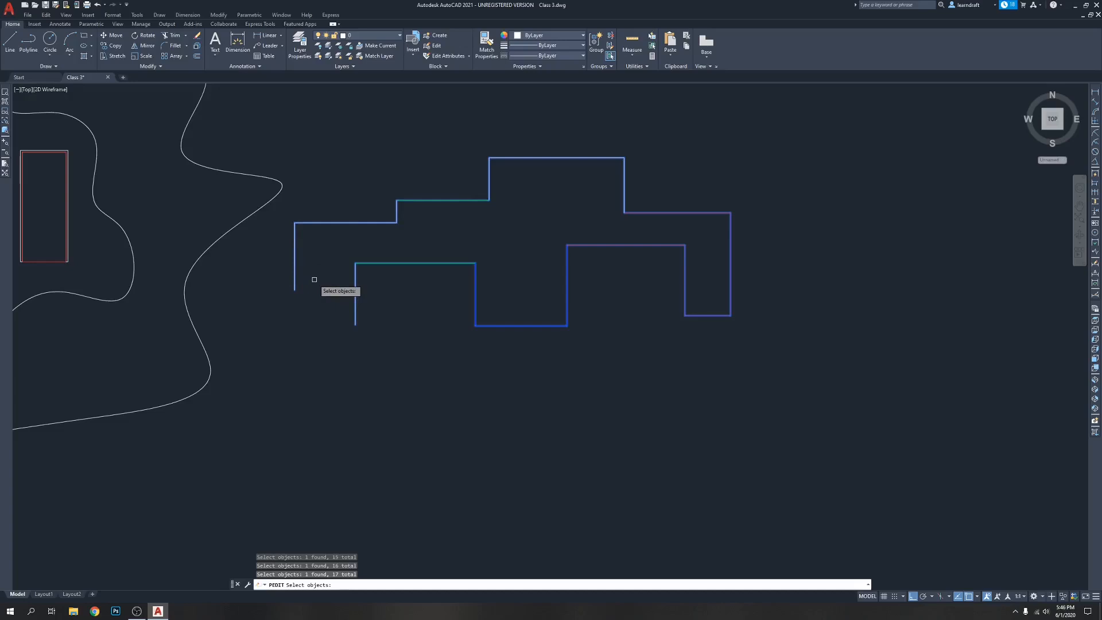
key(Return)
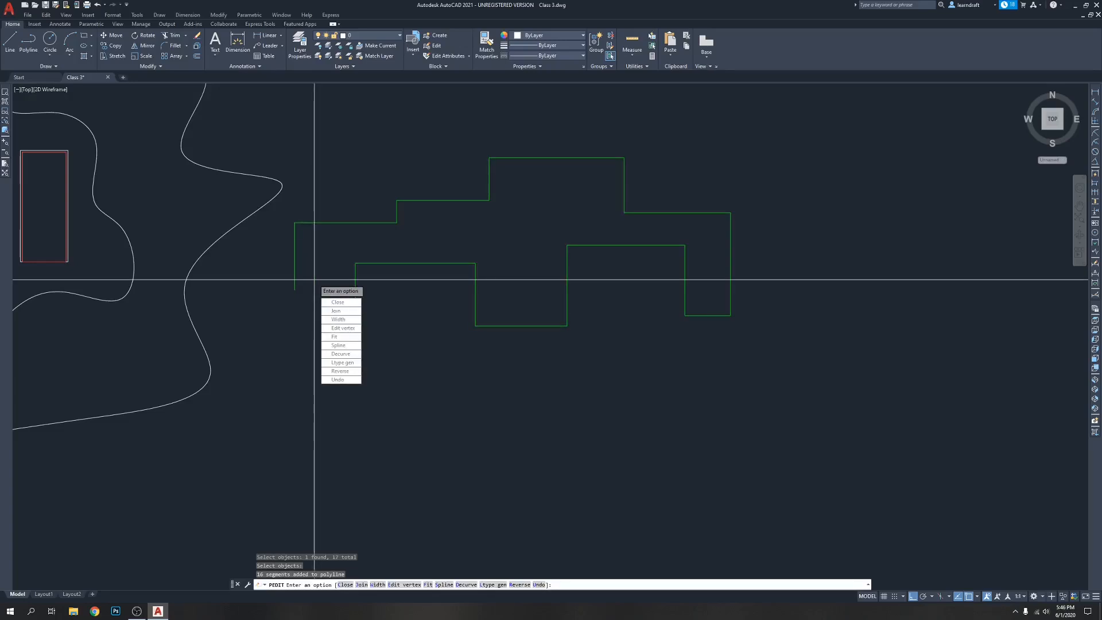
key(Return)
Select the joined outline to check that it is one object, deselect it and undo the PEDIT join
middle_drag(567, 413, 566, 394)
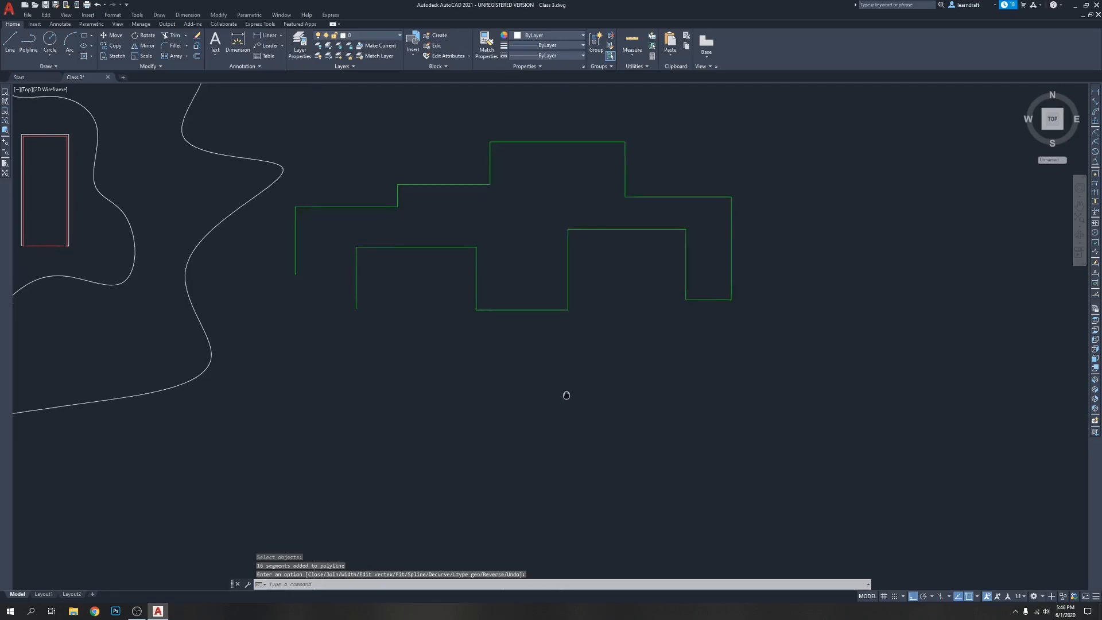
click(357, 289)
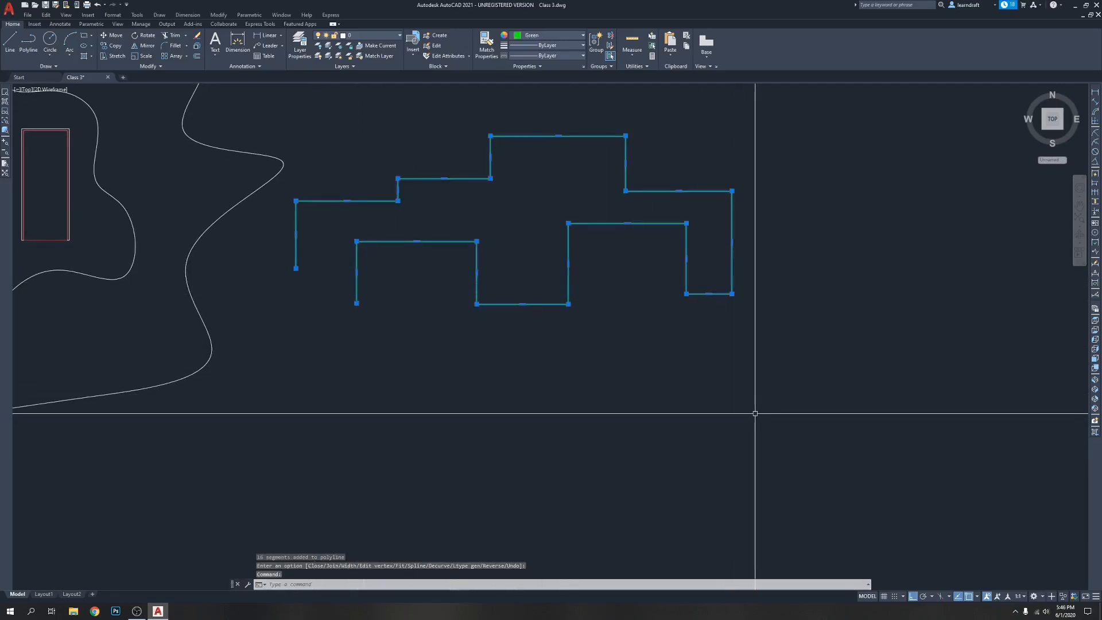
key(Escape)
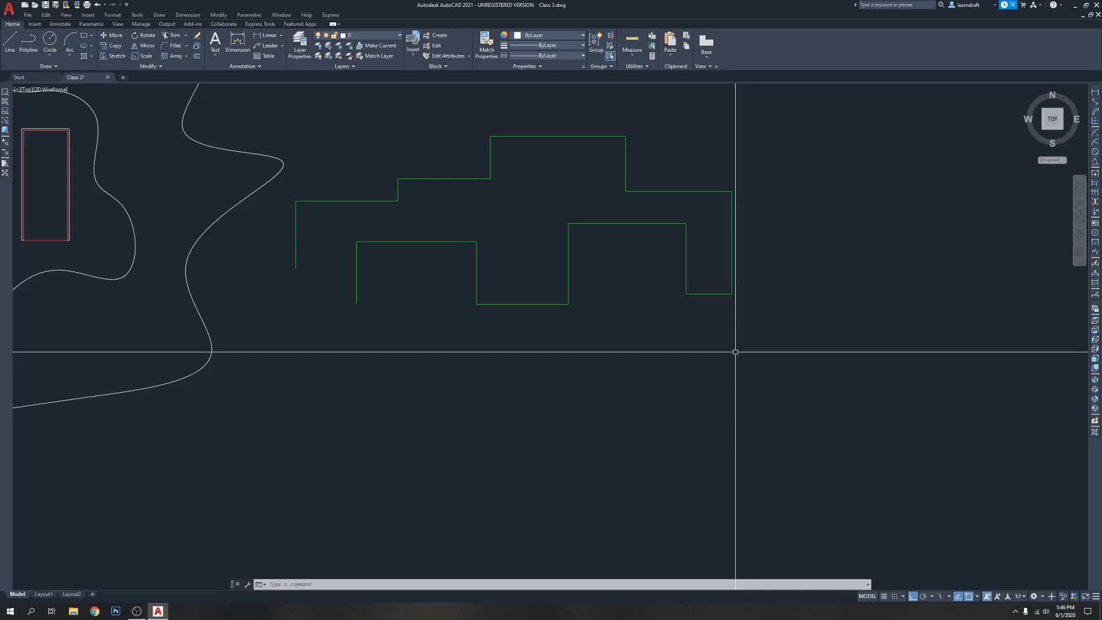
middle_drag(735, 352, 734, 373)
key(ctrl+z)
middle_drag(569, 377, 601, 321)
middle_drag(639, 288, 597, 322)
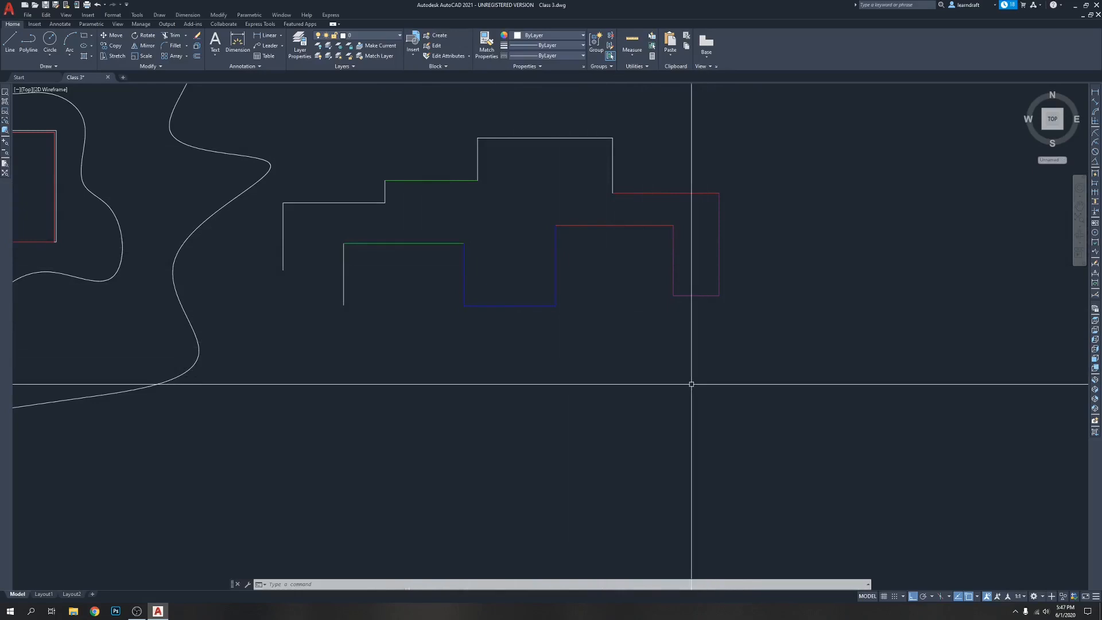
click(794, 122)
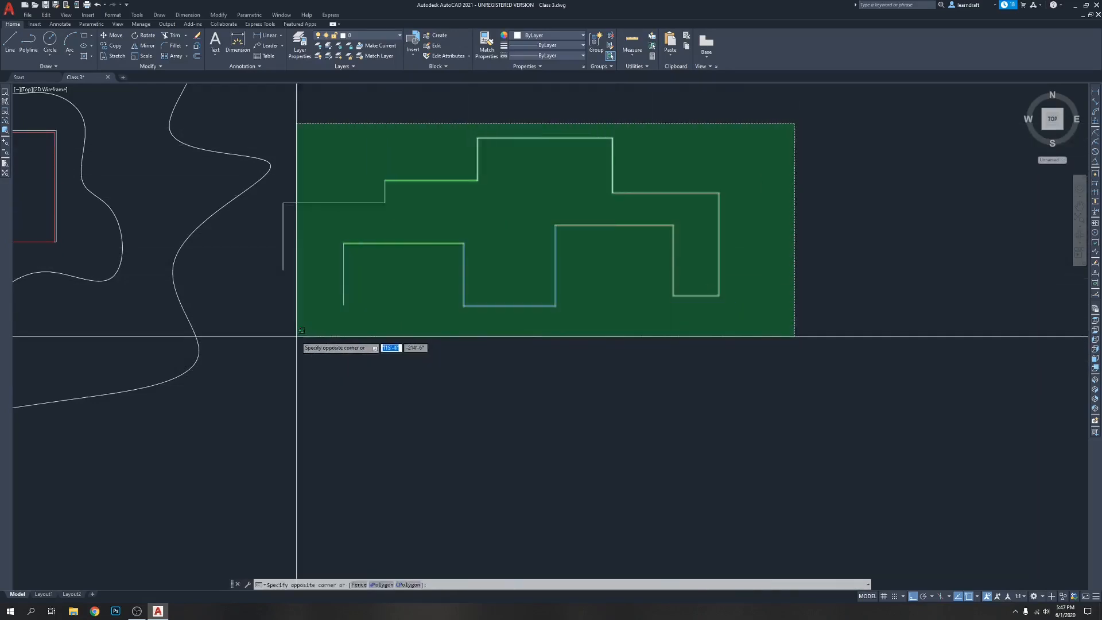
click(275, 320)
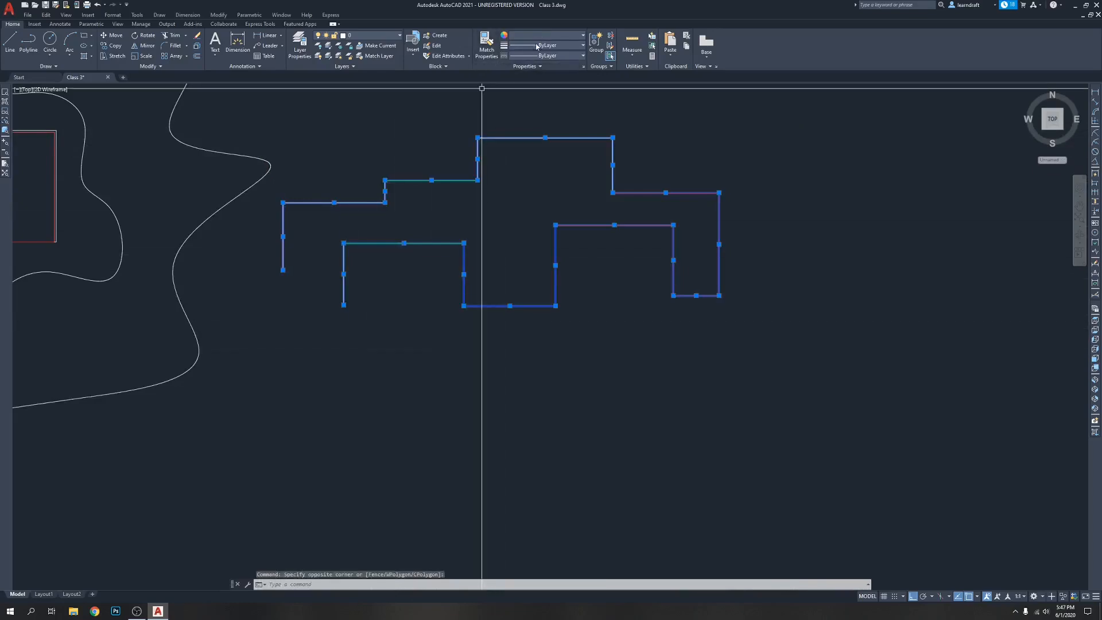
click(543, 36)
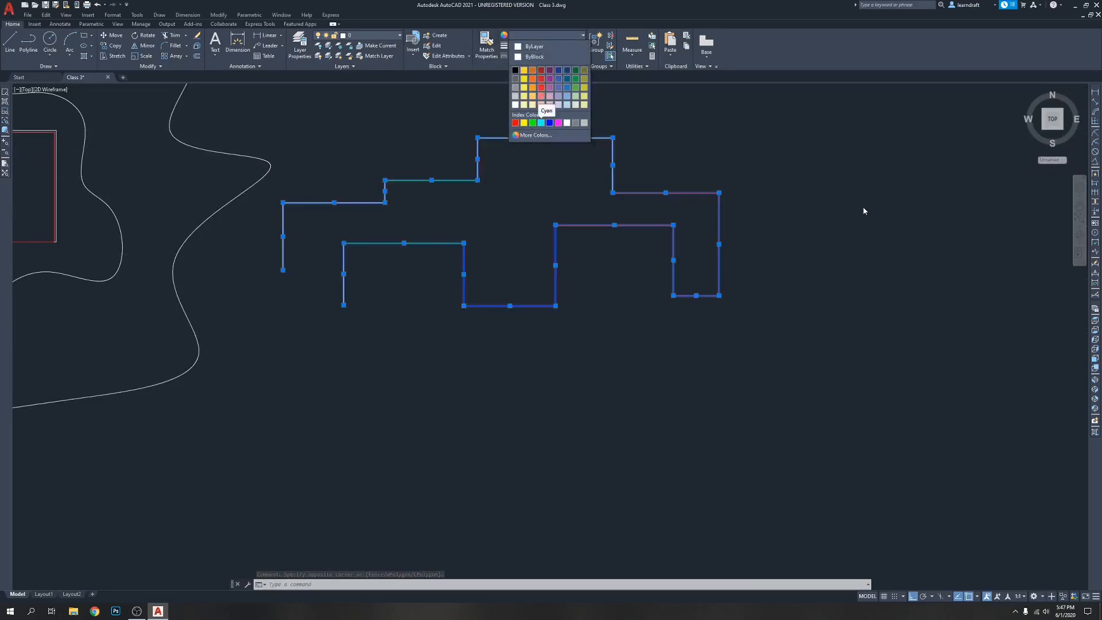
key(Escape)
key(Escape)
key(Escape)
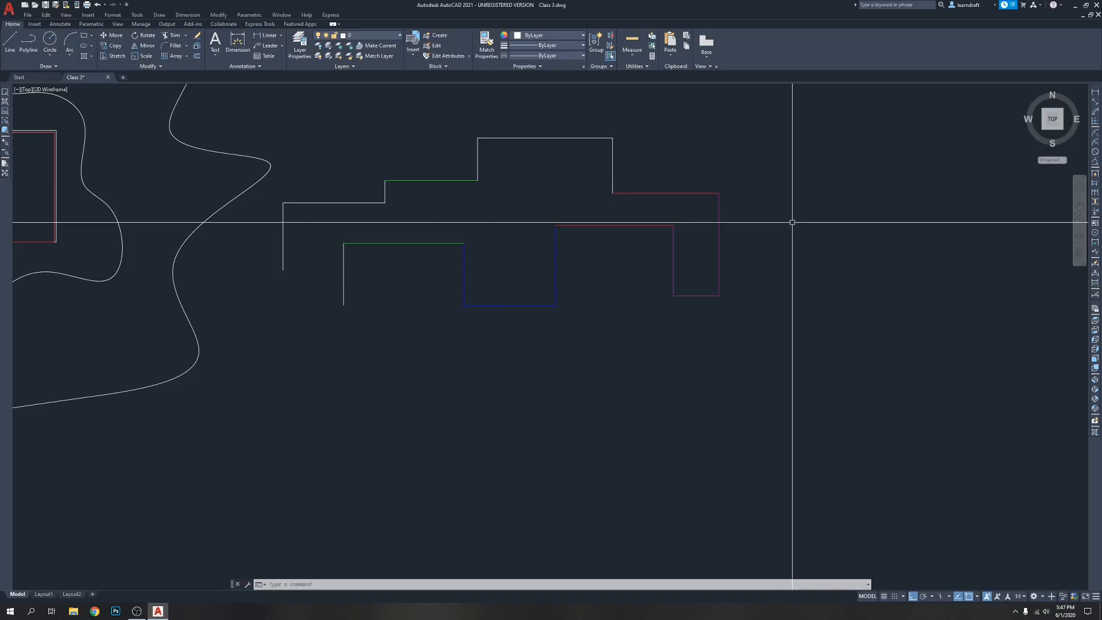
Start Match Properties with the outline's purple right-end vertical as source and try window-selecting the destination lines
text(MA)
key(Return)
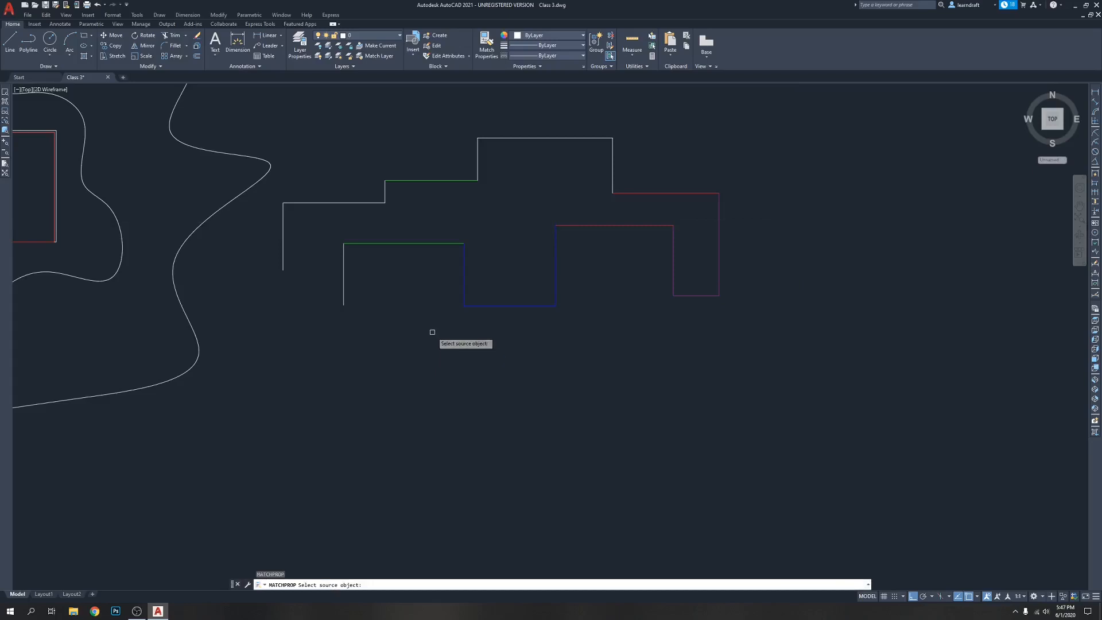
click(718, 217)
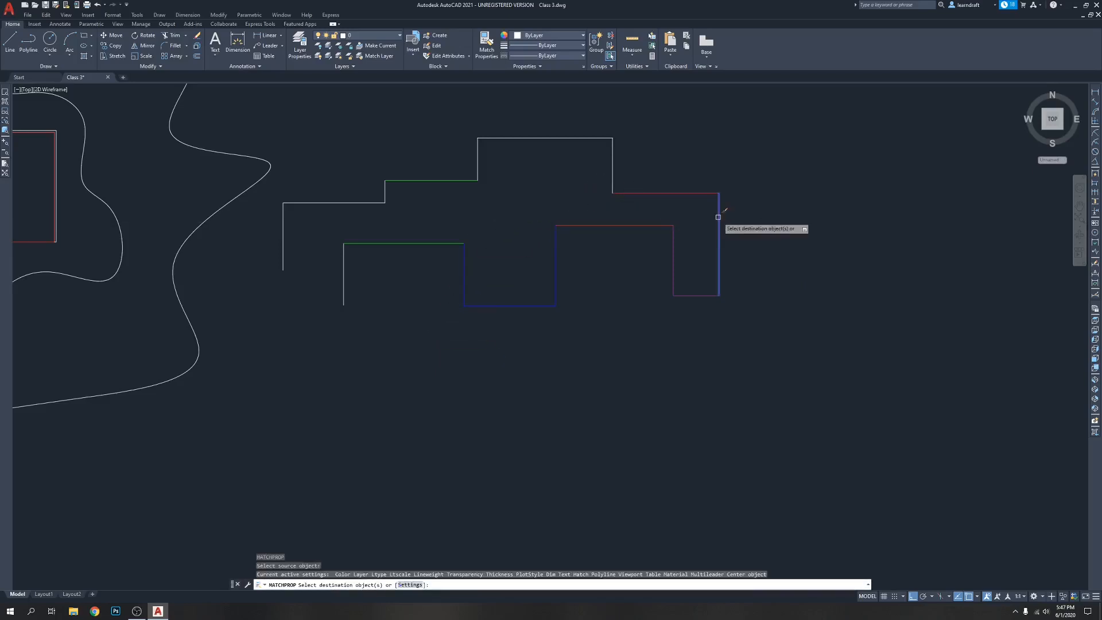
click(684, 114)
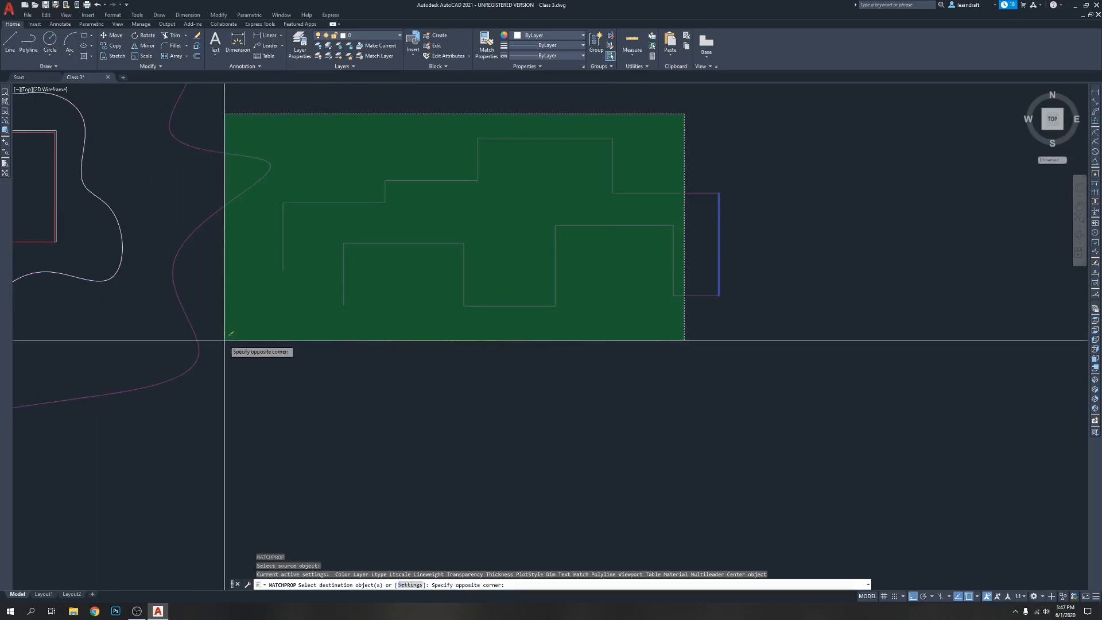
scroll(599, 371, down, 6)
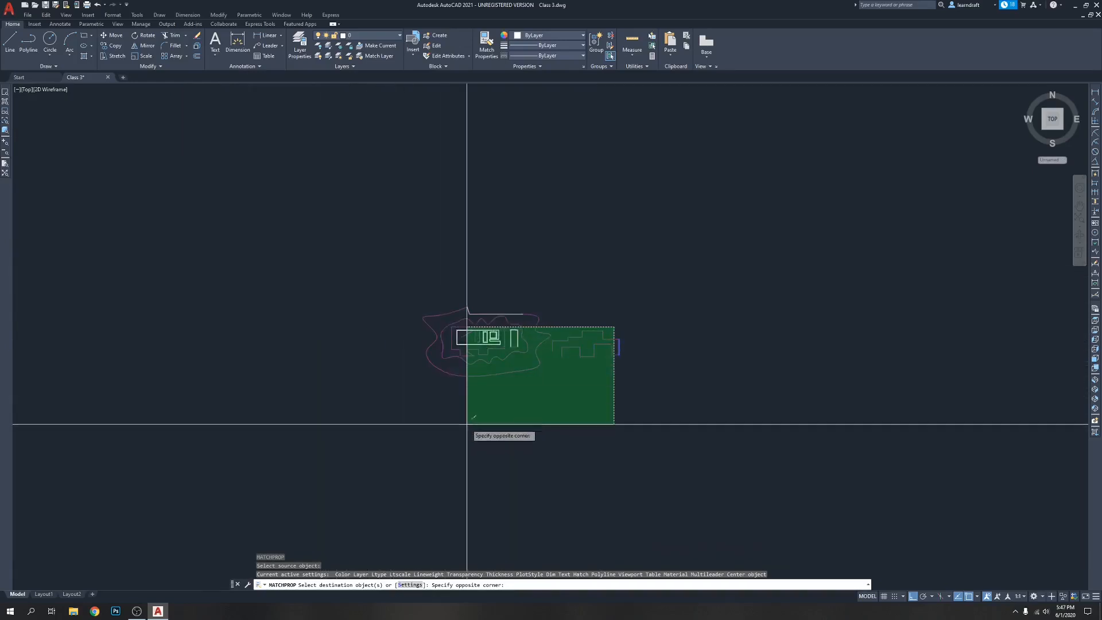
scroll(474, 409, up, 6)
middle_drag(738, 305, 204, 436)
scroll(204, 436, down, 2)
scroll(265, 364, up, 2)
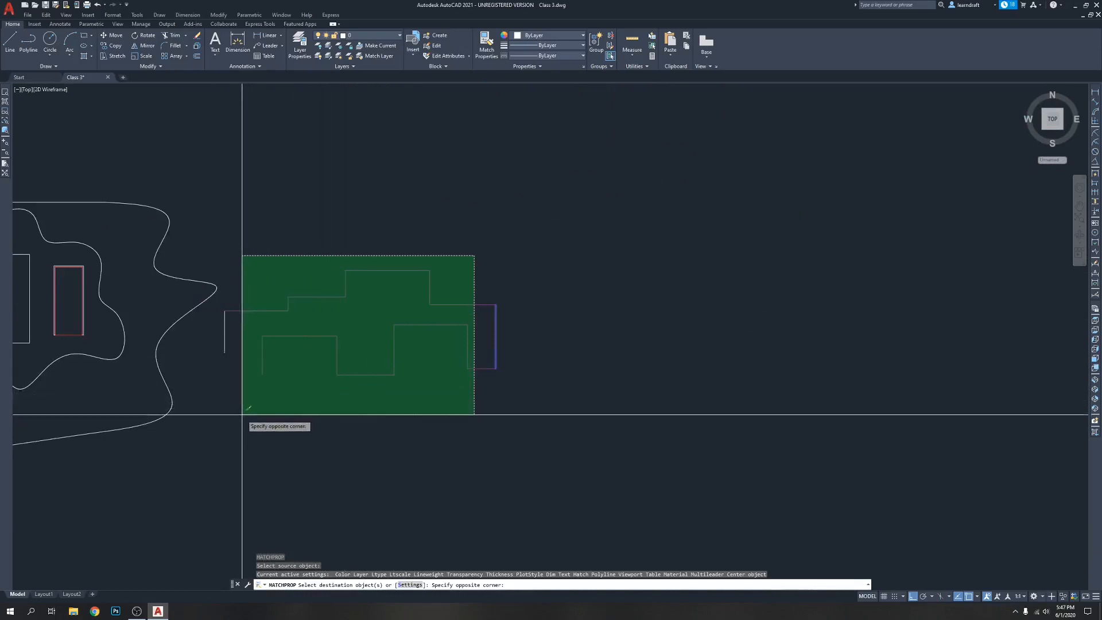
click(465, 281)
mouse_move(427, 282)
middle_down()
mouse_move(652, 219)
mouse_move(648, 251)
middle_up()
scroll(566, 269, up, 2)
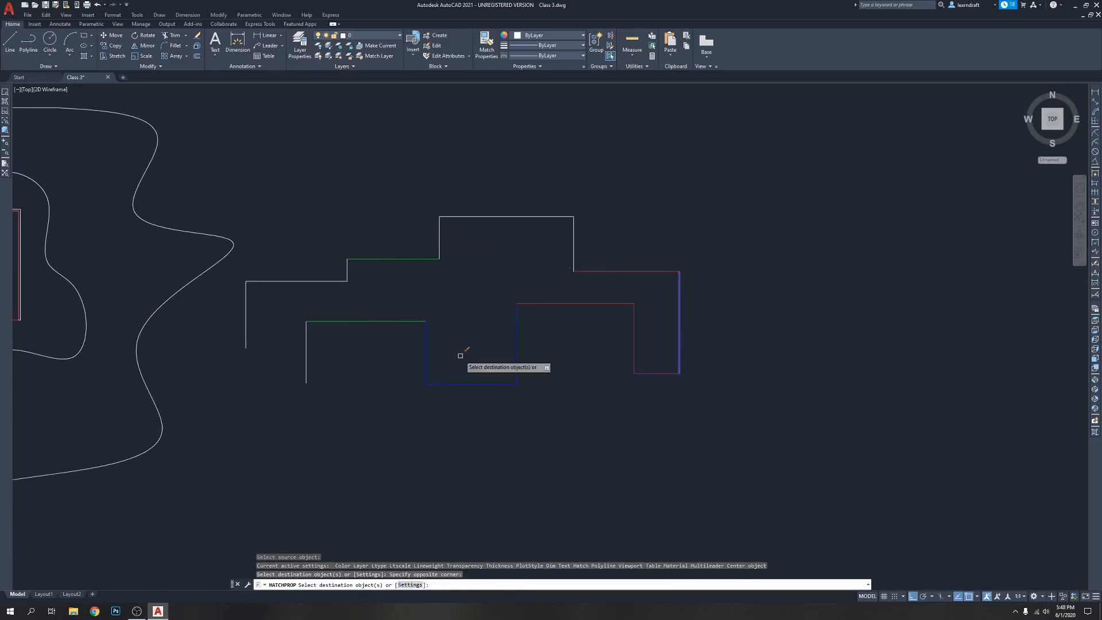
Match both red horizontals, the adjoining white vertical and the topmost line to the purple source line, and undo the matching
click(618, 303)
click(604, 270)
click(573, 243)
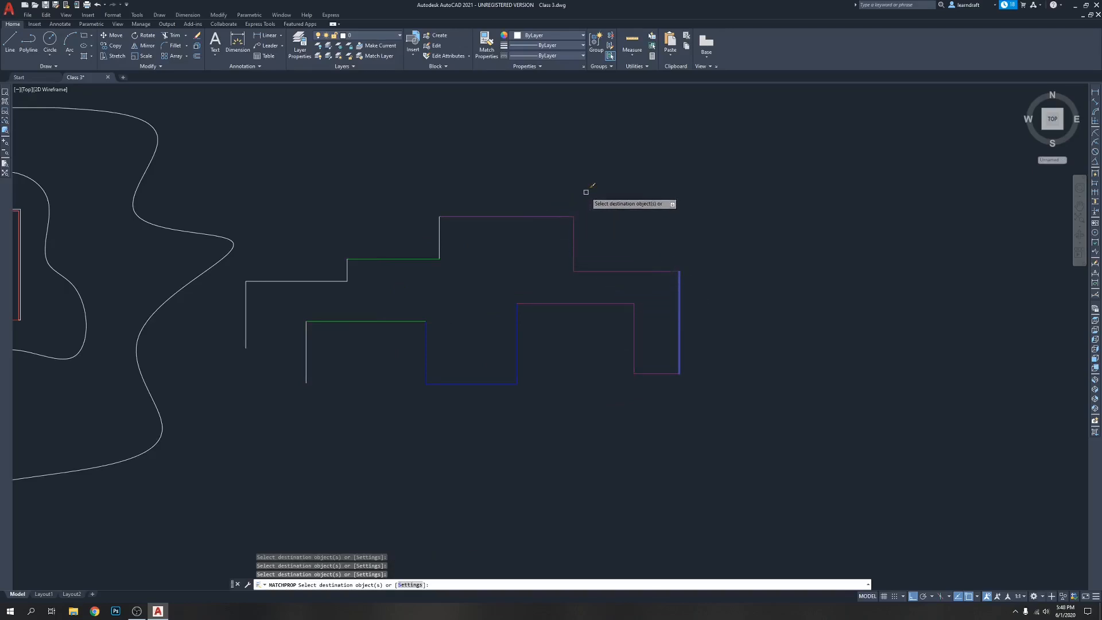
key(ctrl+z)
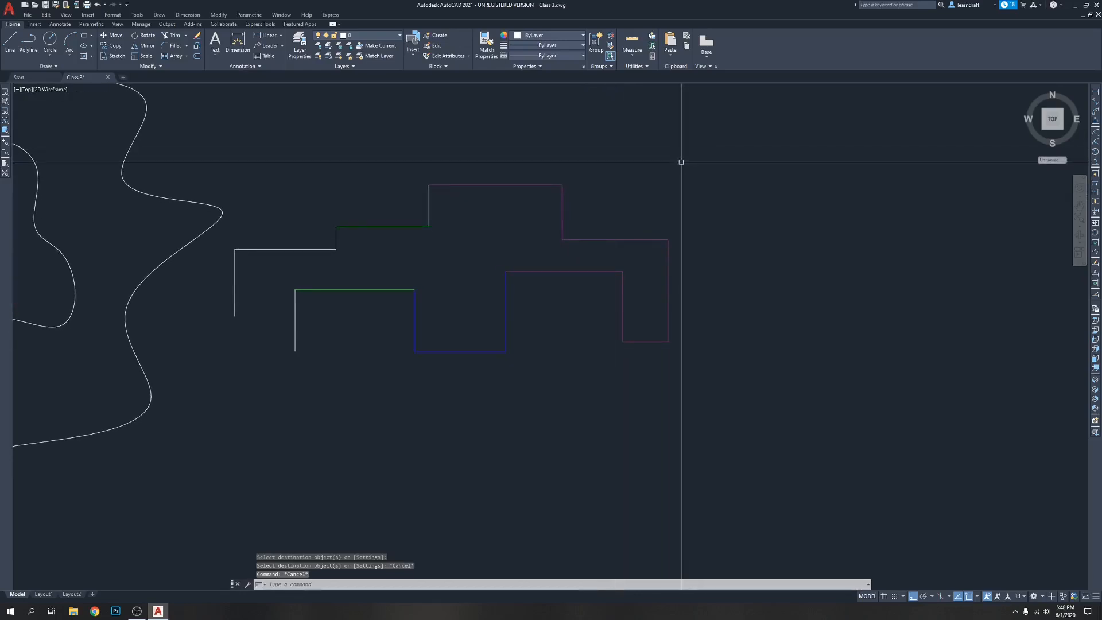
key(ctrl+z)
key(ctrl+z)
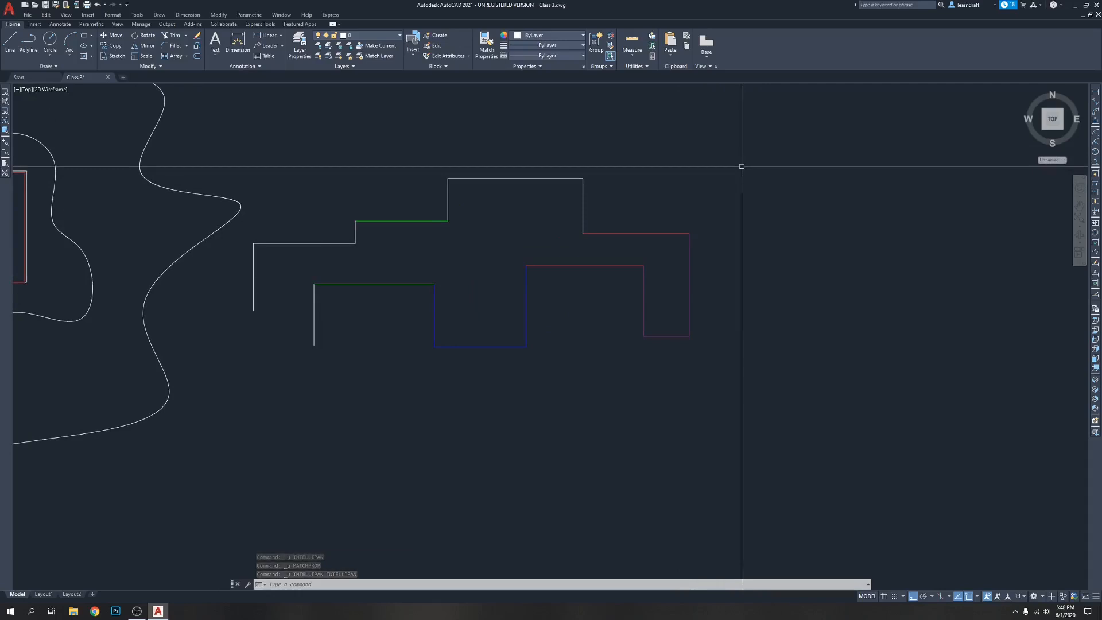
Copy the purple right-end vertical's properties to the horizontal and vertical lines along the outline's upper edge with Match Properties
text(ma)
key(Return)
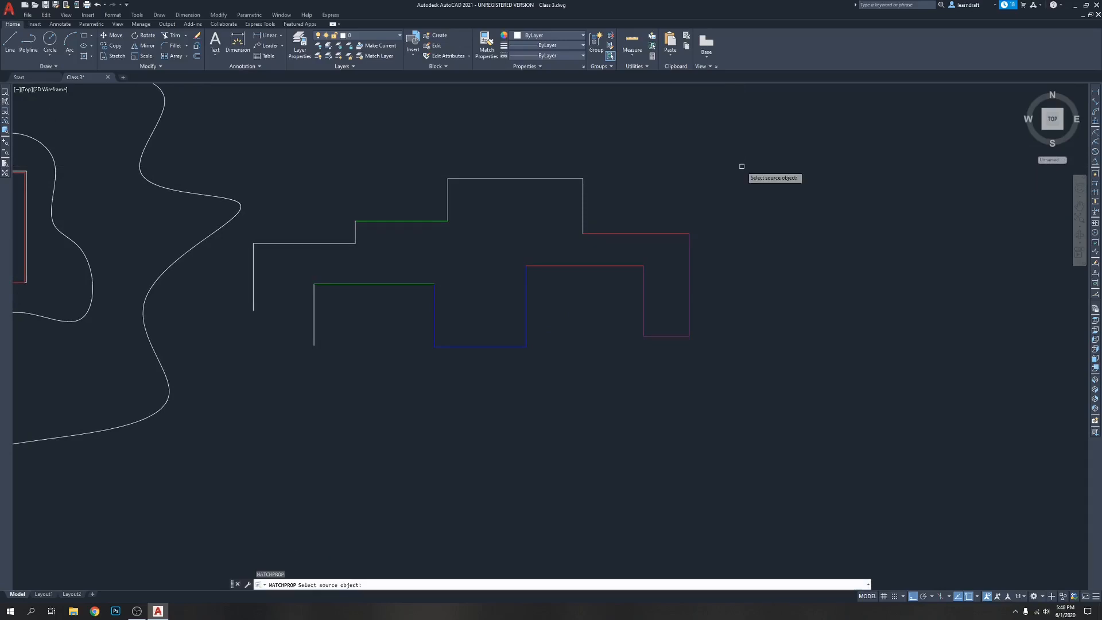
click(689, 252)
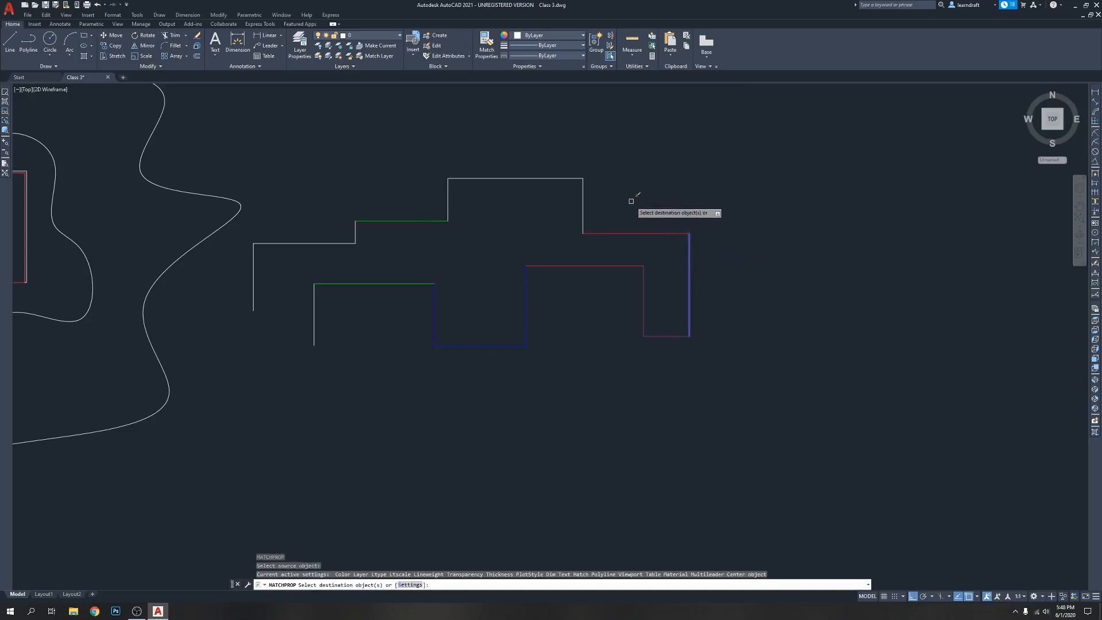
click(604, 233)
click(583, 214)
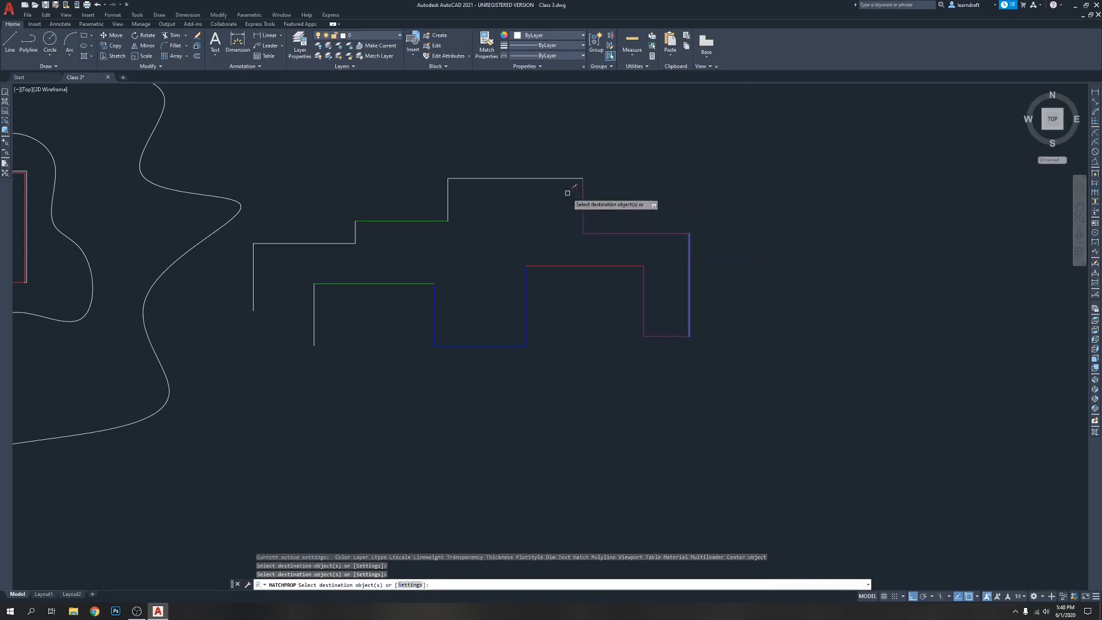
click(548, 176)
click(545, 180)
click(448, 195)
click(427, 219)
click(357, 229)
click(342, 243)
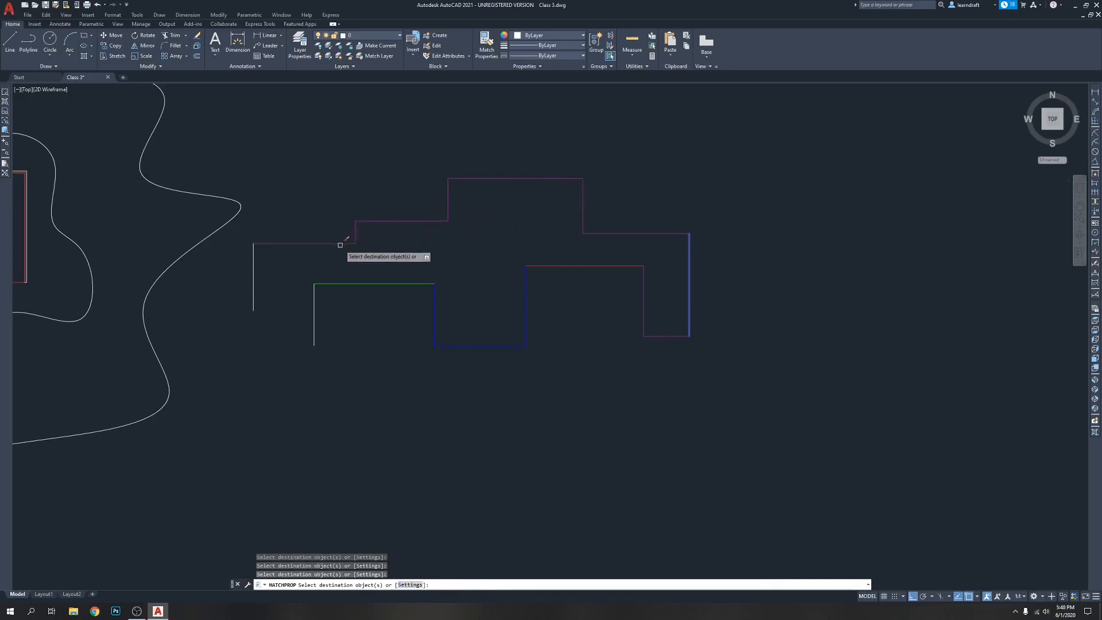
Apply the same purple line's properties to both left-end verticals and the remaining lower-edge lines, and finish Match Properties
click(253, 266)
click(313, 305)
click(344, 283)
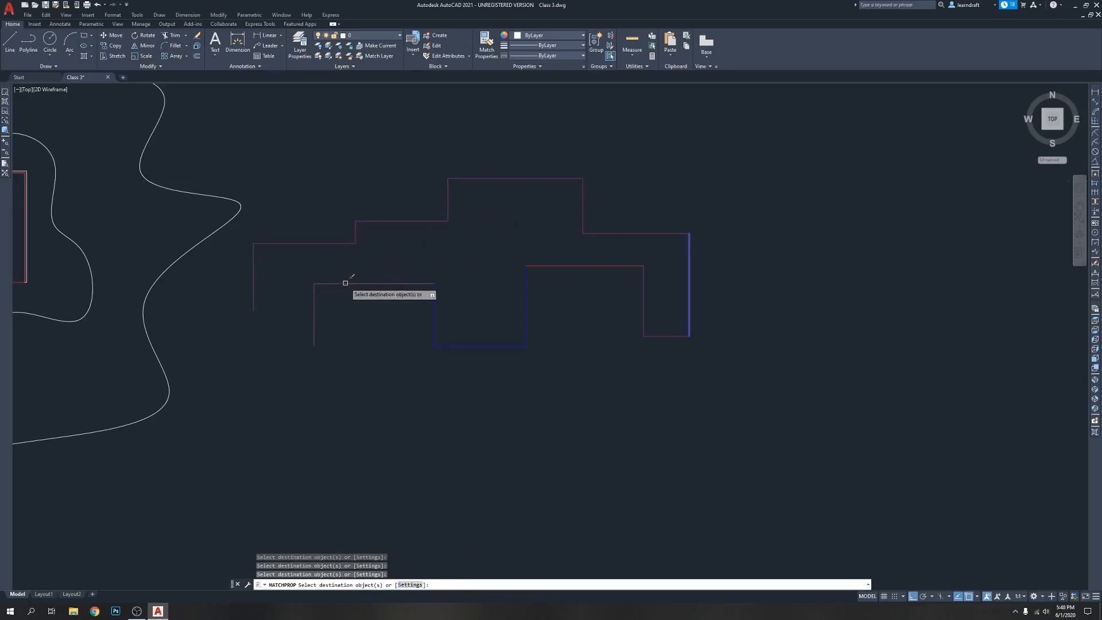
click(434, 303)
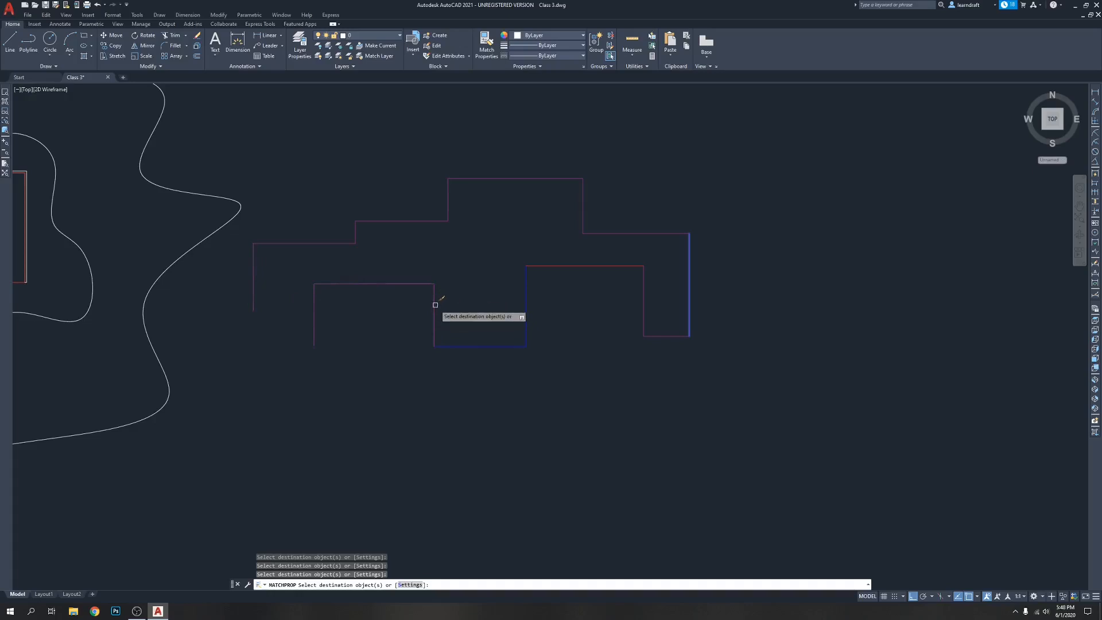
click(449, 346)
click(526, 291)
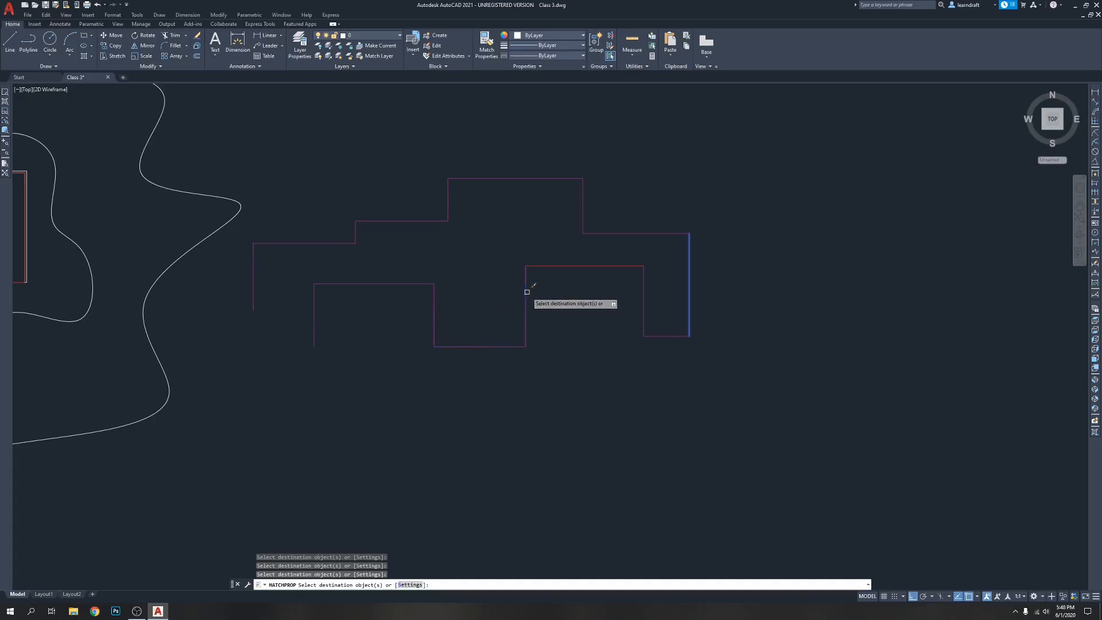
click(576, 265)
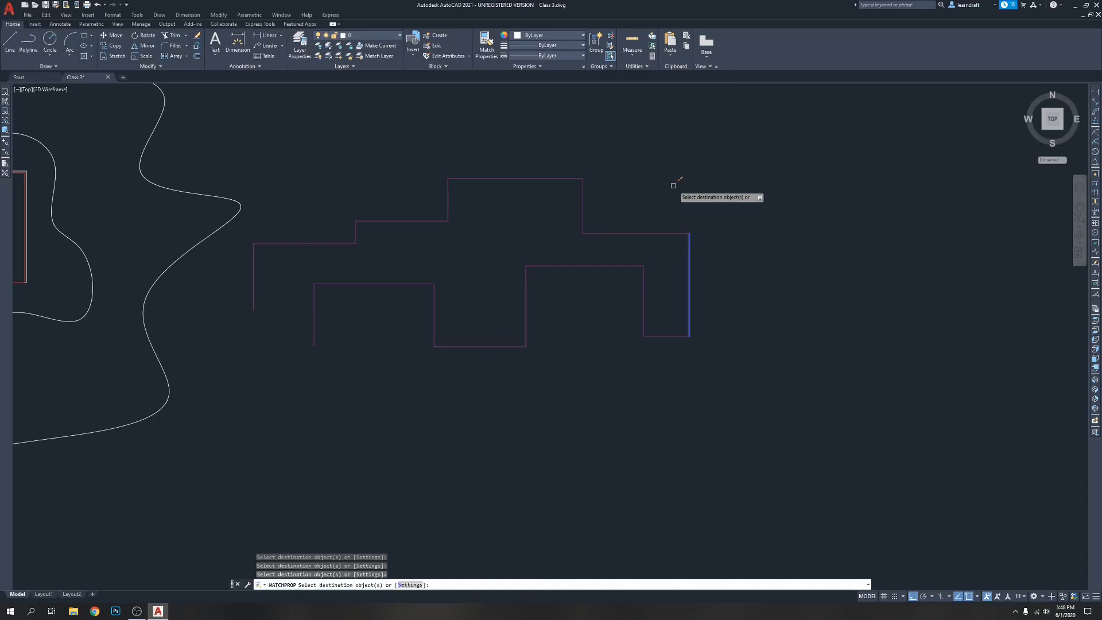
key(Return)
middle_drag(673, 185, 639, 182)
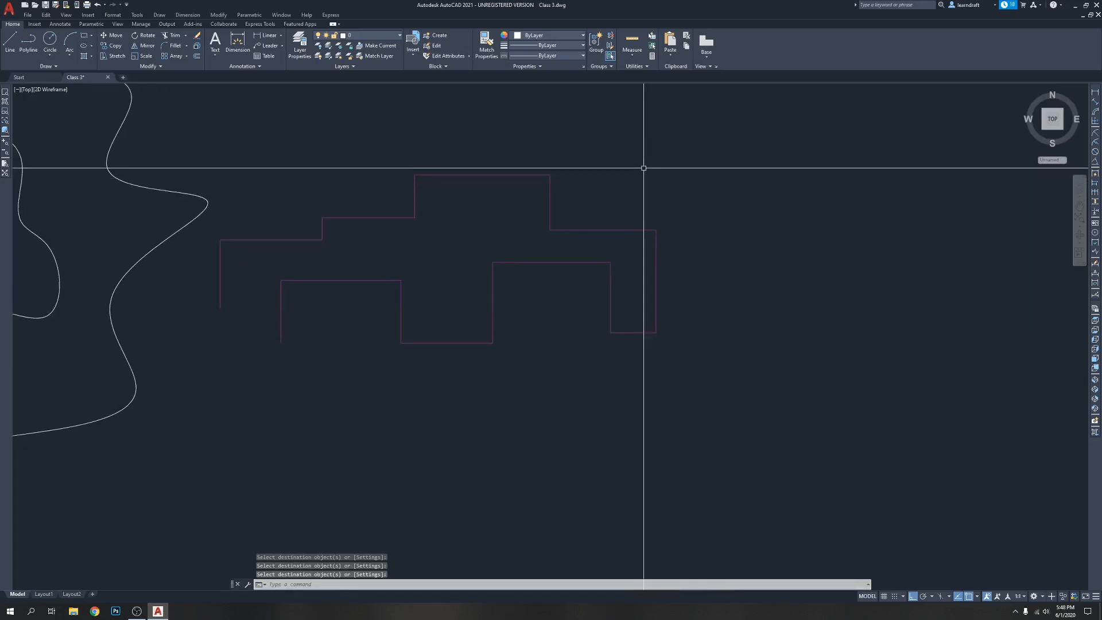
mouse_move(649, 163)
middle_down()
mouse_move(603, 175)
mouse_move(569, 133)
middle_up()
scroll(620, 166, down, 4)
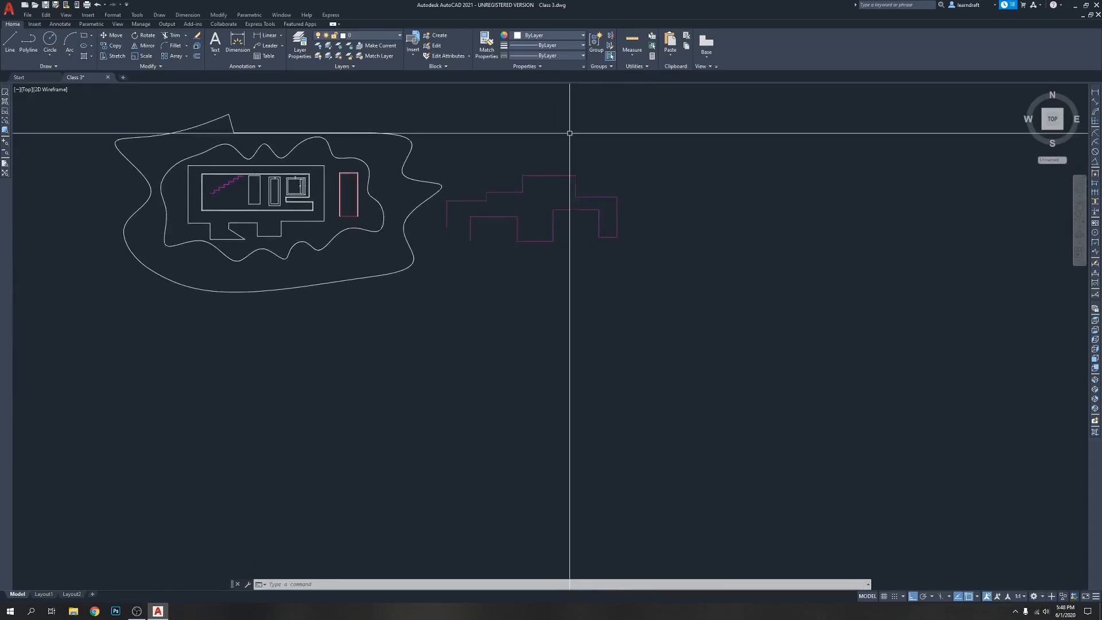
mouse_move(570, 133)
middle_down()
mouse_move(553, 172)
mouse_move(563, 165)
middle_up()
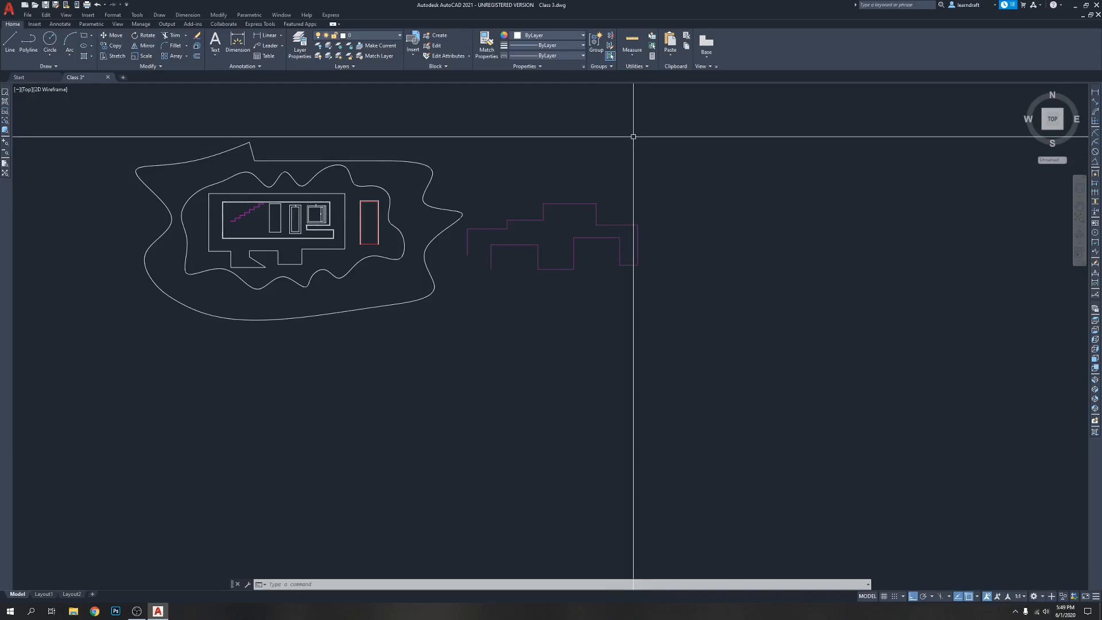
Erase all existing objects from the drawing
key(ctrl+a)
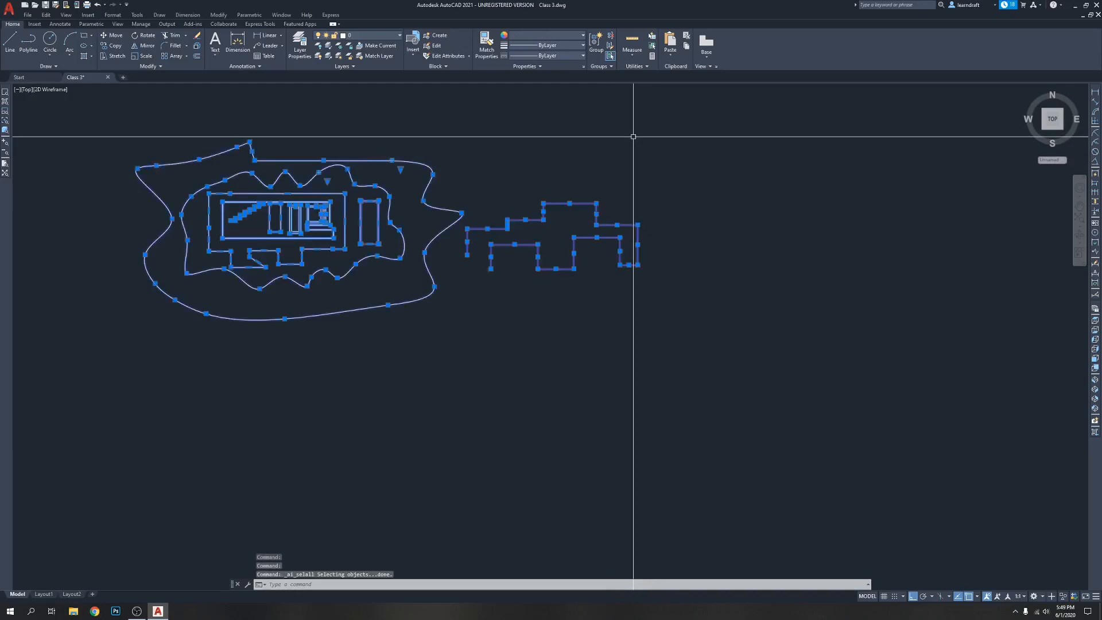
key(Delete)
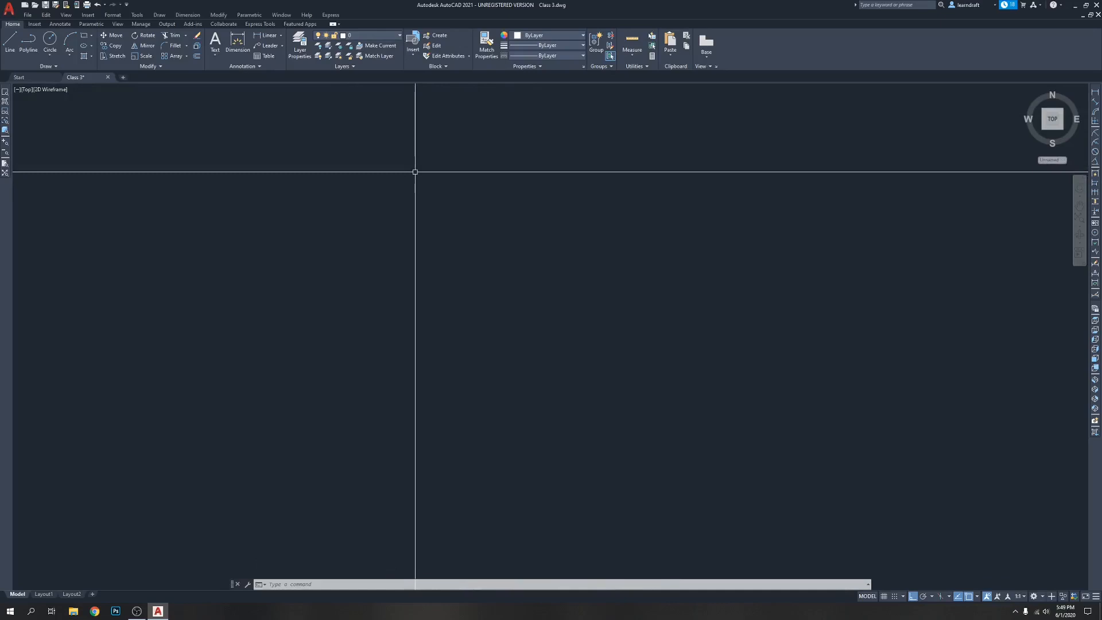
Draw a closed six-vertex polyline with a square body, a small step and a slanted closing edge at its upper-left
key(Return)
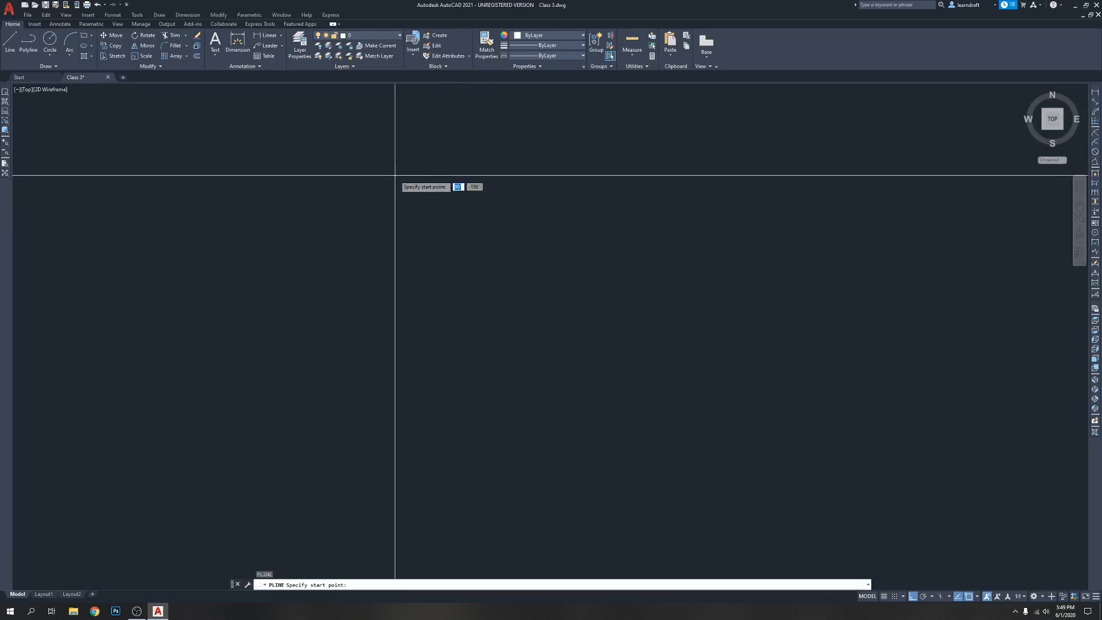
click(401, 217)
scroll(414, 224, up, 2)
scroll(419, 224, up, 4)
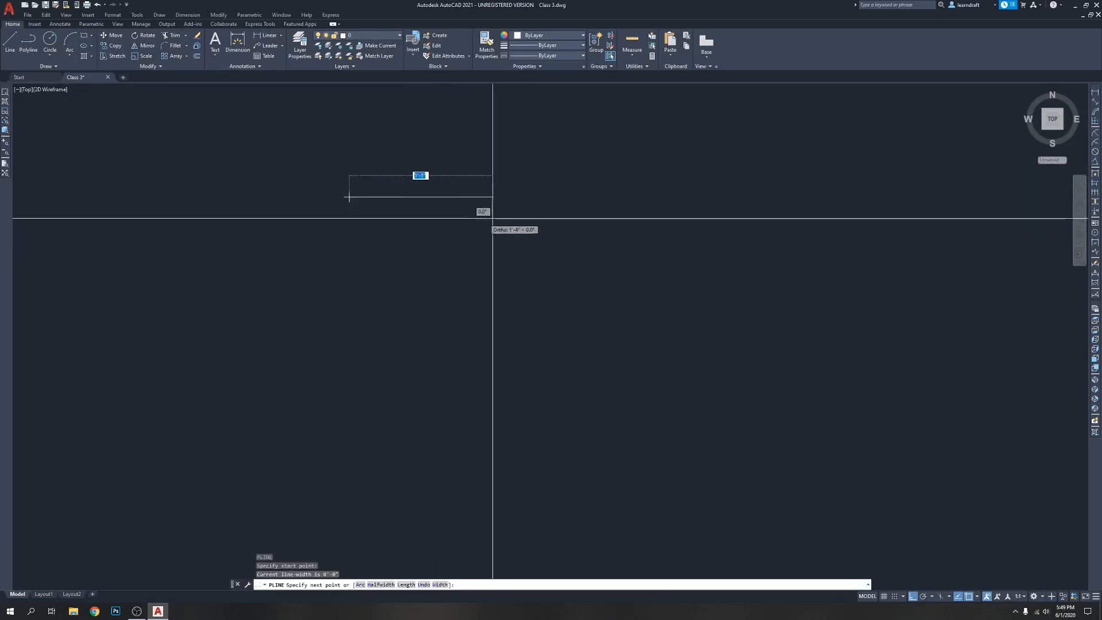
click(496, 217)
scroll(494, 212, down, 5)
click(495, 266)
click(579, 255)
click(579, 178)
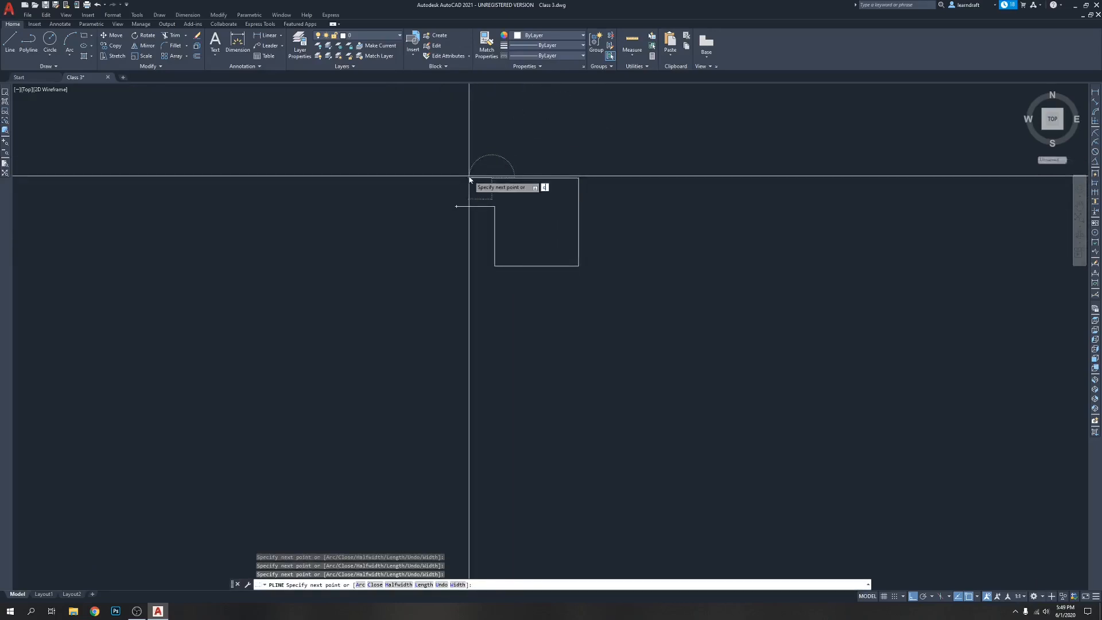
click(468, 177)
text(c)
key(Return)
Select the closed polyline to inspect it as one object, and clear the selection
click(486, 205)
middle_drag(647, 184, 585, 211)
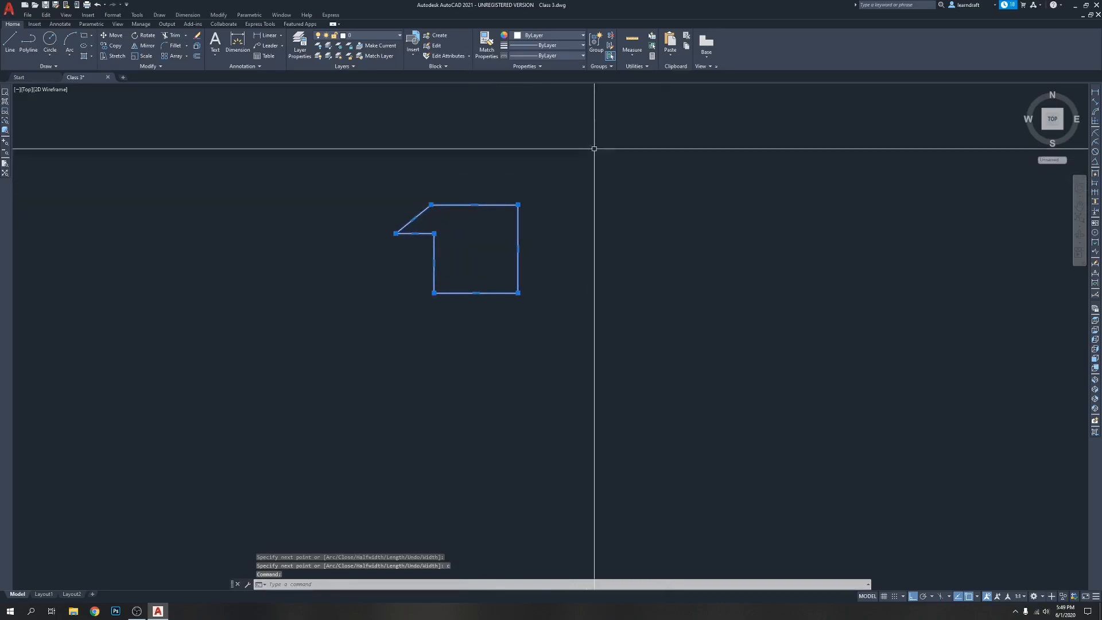
middle_drag(545, 178, 492, 160)
key(Escape)
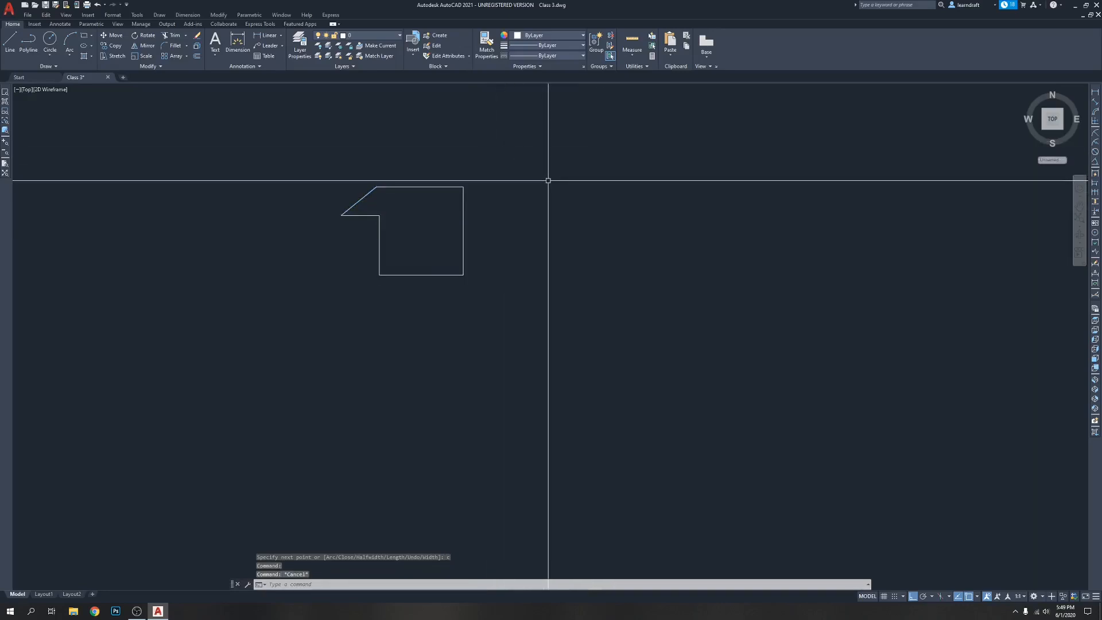
scroll(497, 207, up, 2)
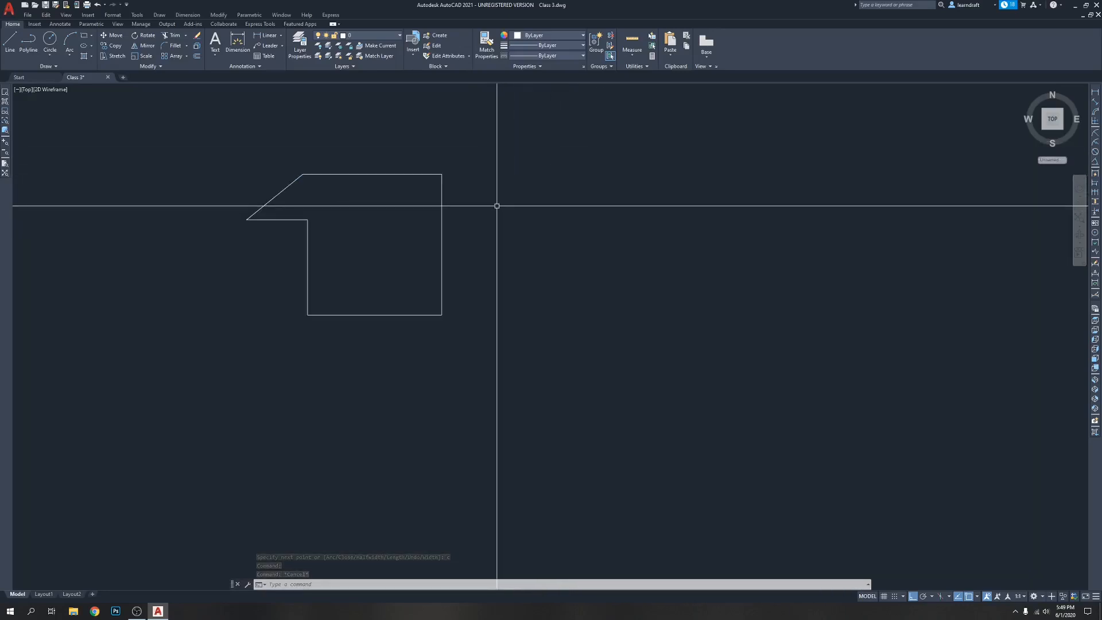
Draw a closed multiline from the polyline's upper-right corner, about 8" down and 2'-6" back, with a slanted closing side
key(Return)
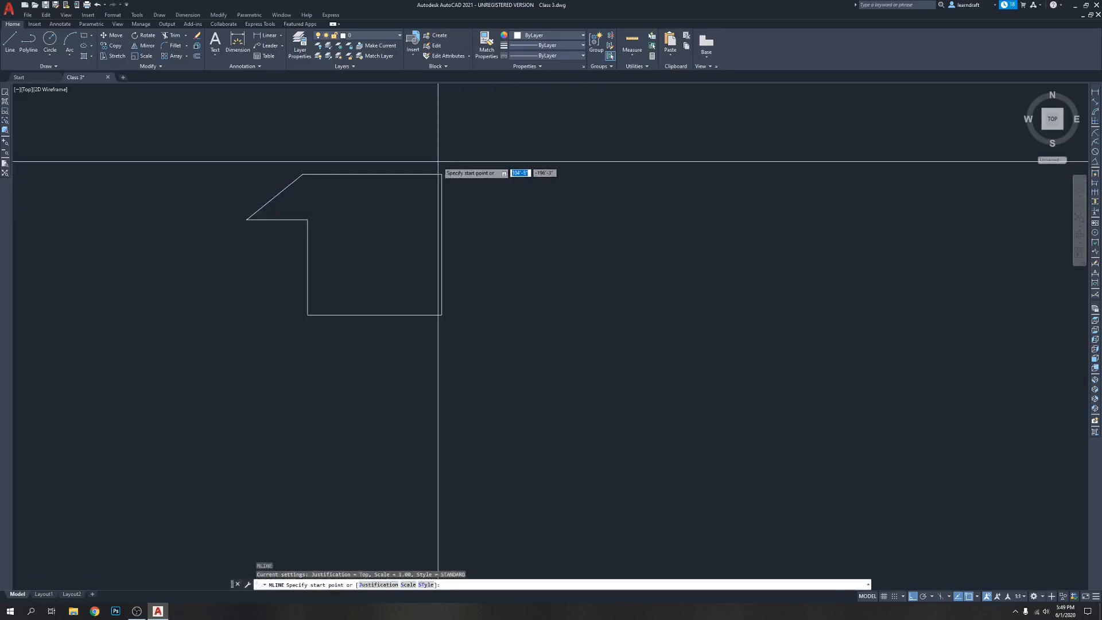
click(441, 173)
click(536, 180)
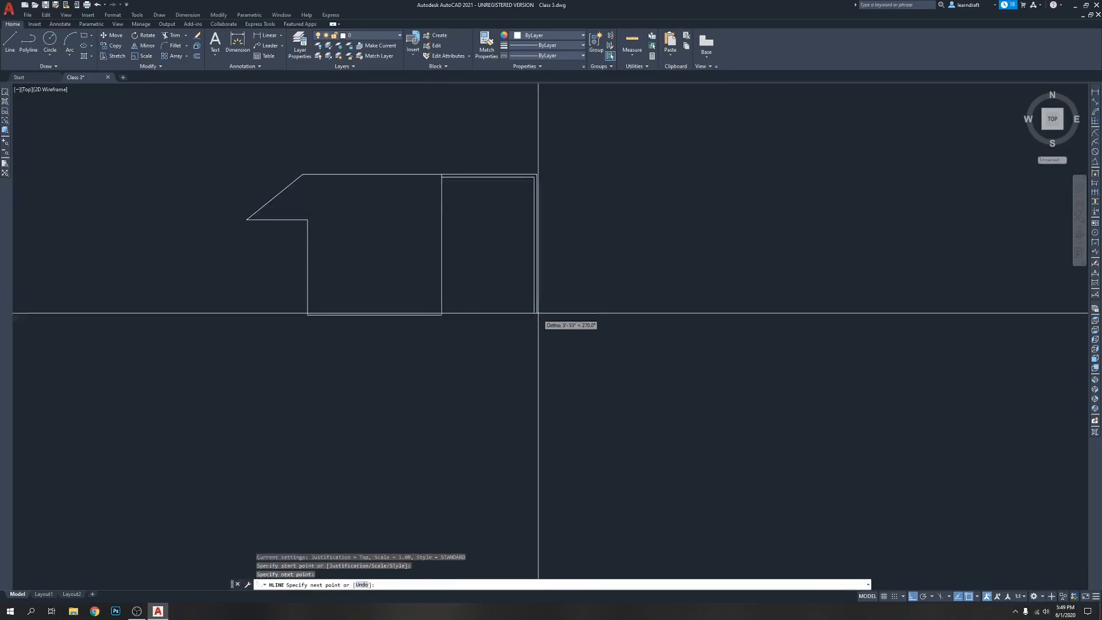
scroll(536, 218, up, 2)
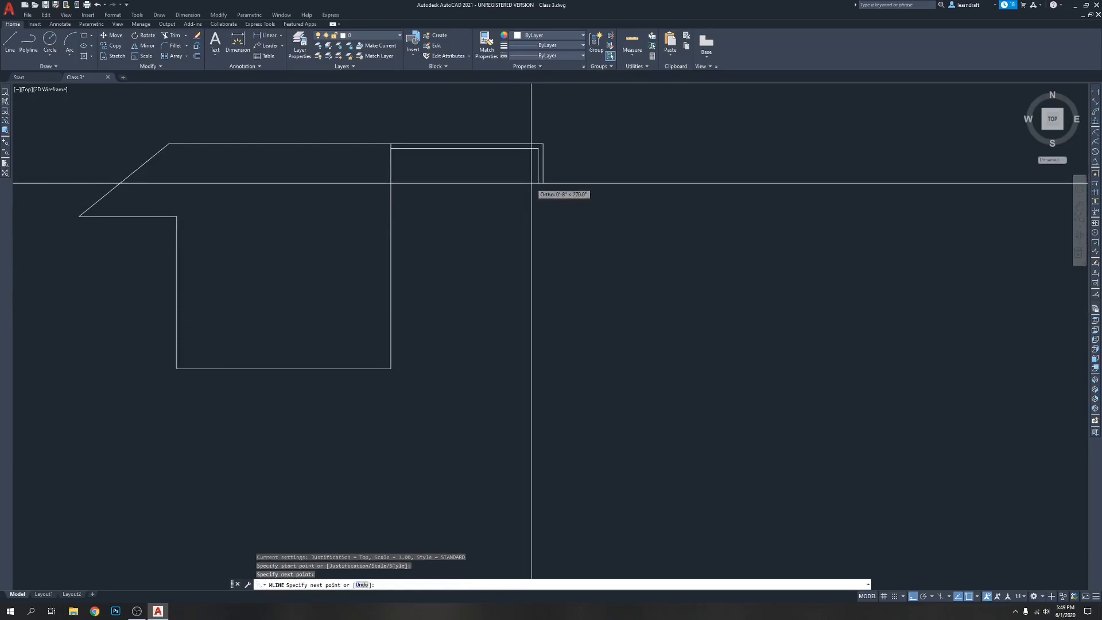
click(535, 182)
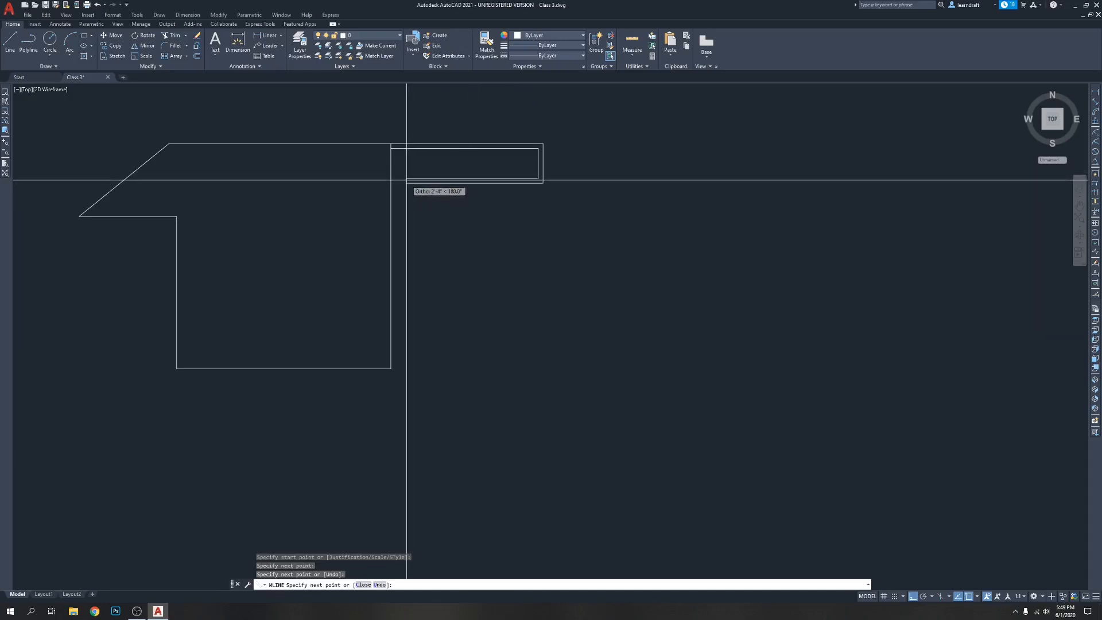
scroll(406, 180, up, 4)
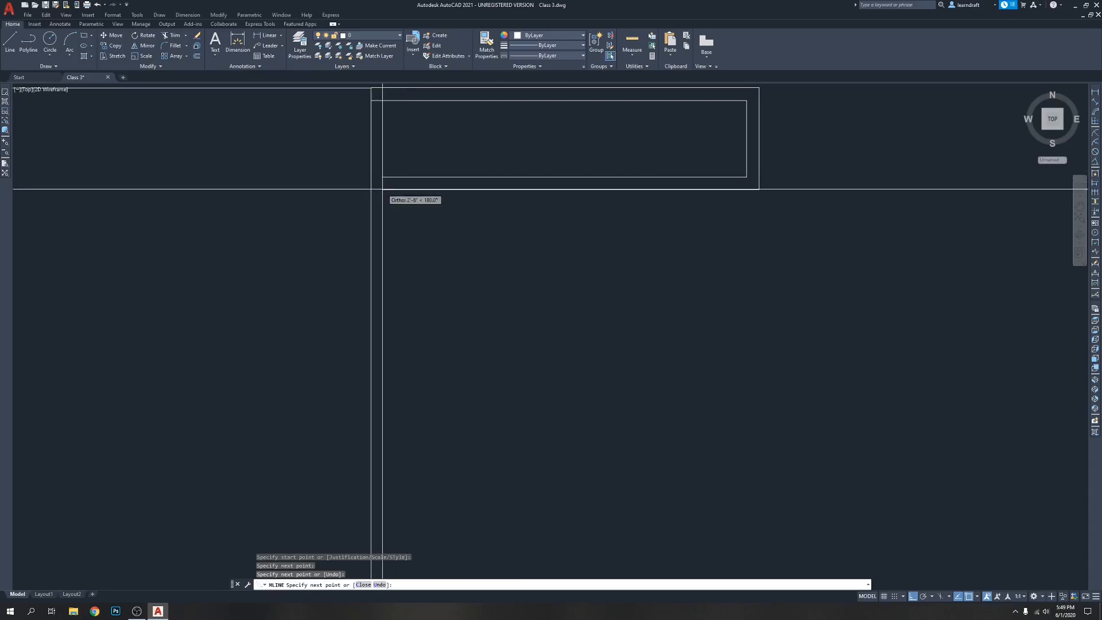
click(382, 186)
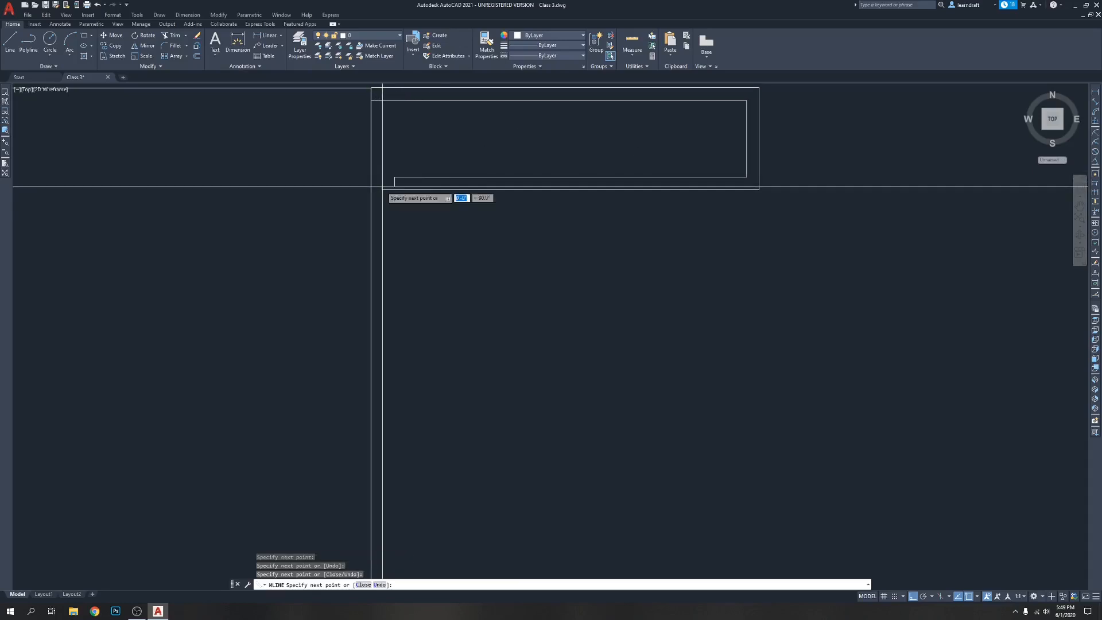
text(c)
key(Return)
scroll(398, 165, down, 5)
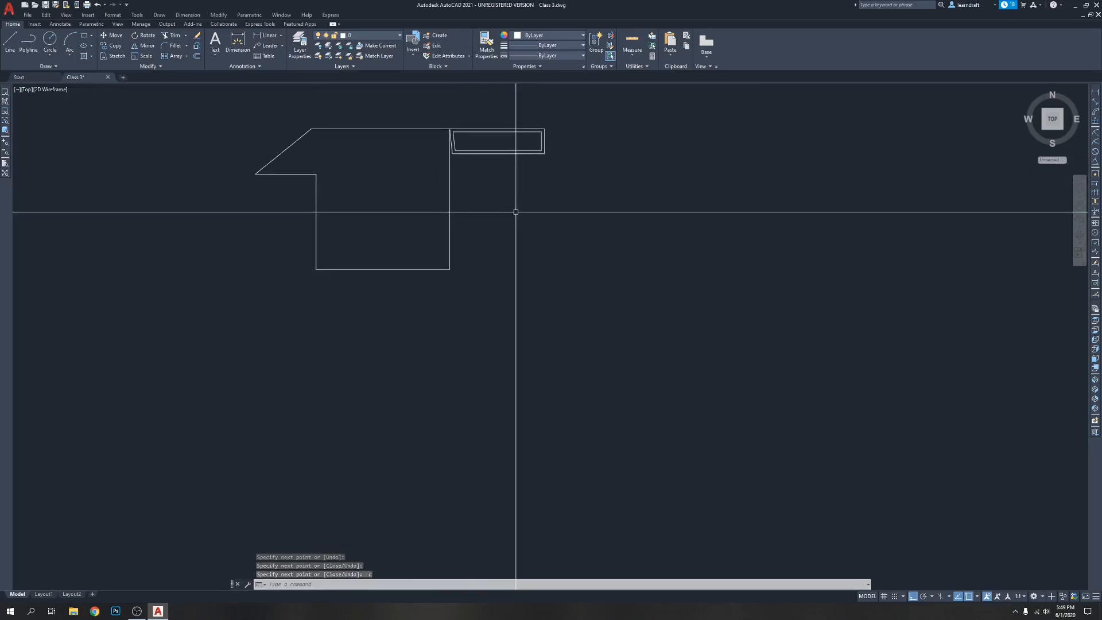
Select the closed multiline to inspect it as one object, and clear the selection
click(504, 128)
middle_drag(565, 249, 571, 298)
scroll(510, 171, up, 4)
key(Escape)
key(Escape)
middle_drag(508, 246, 513, 228)
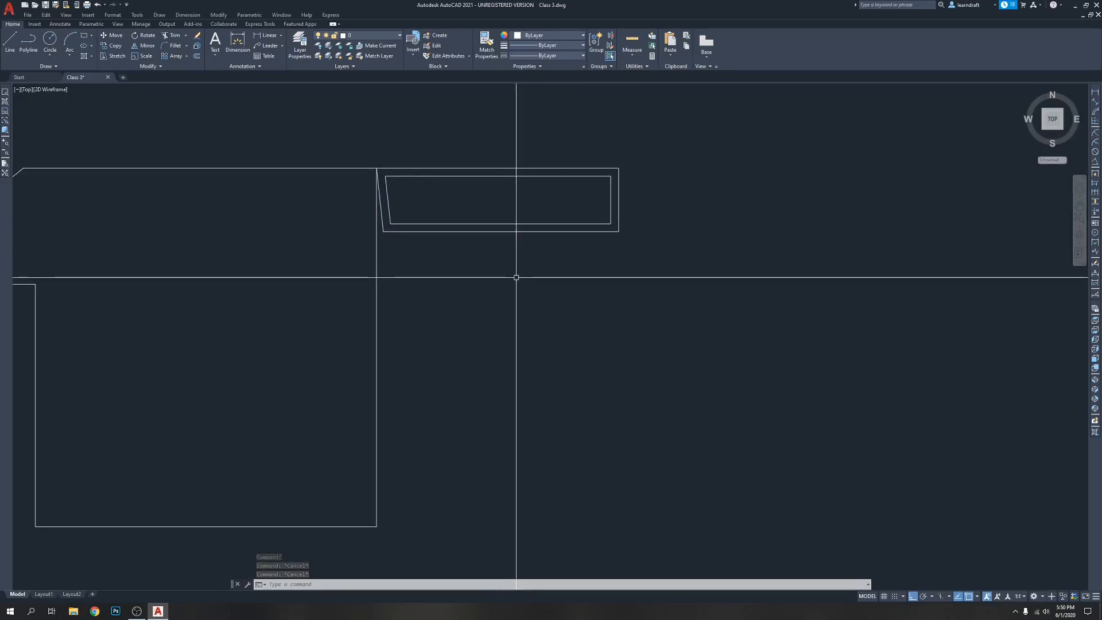
Draw a vertical construction line just to the right of the multiline
text(xl)
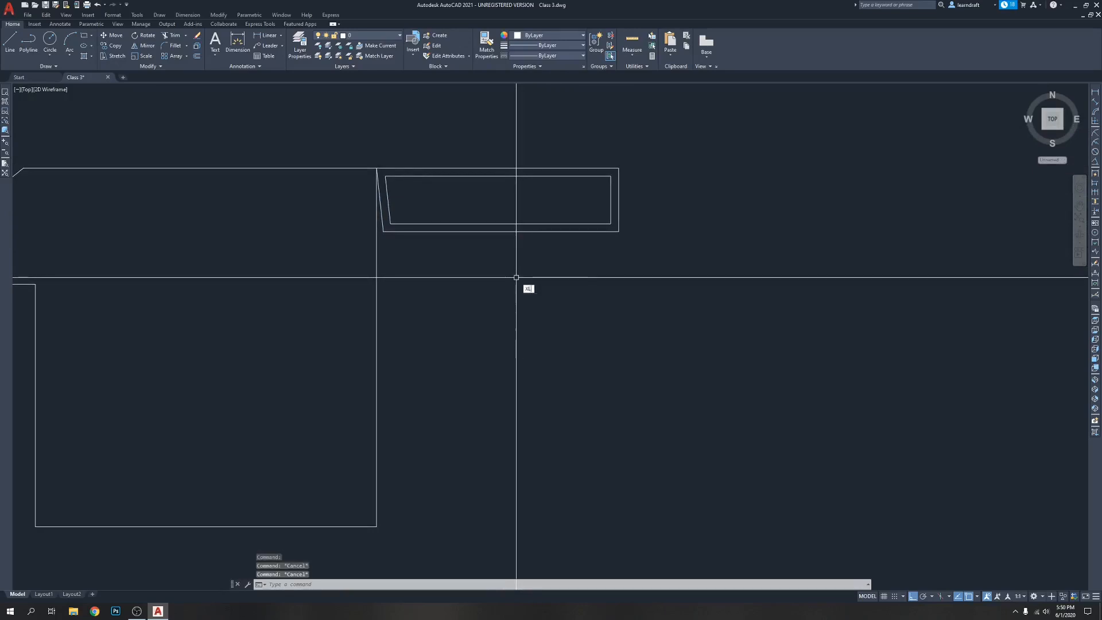
key(Return)
scroll(445, 232, down, 5)
scroll(477, 281, up, 3)
click(561, 154)
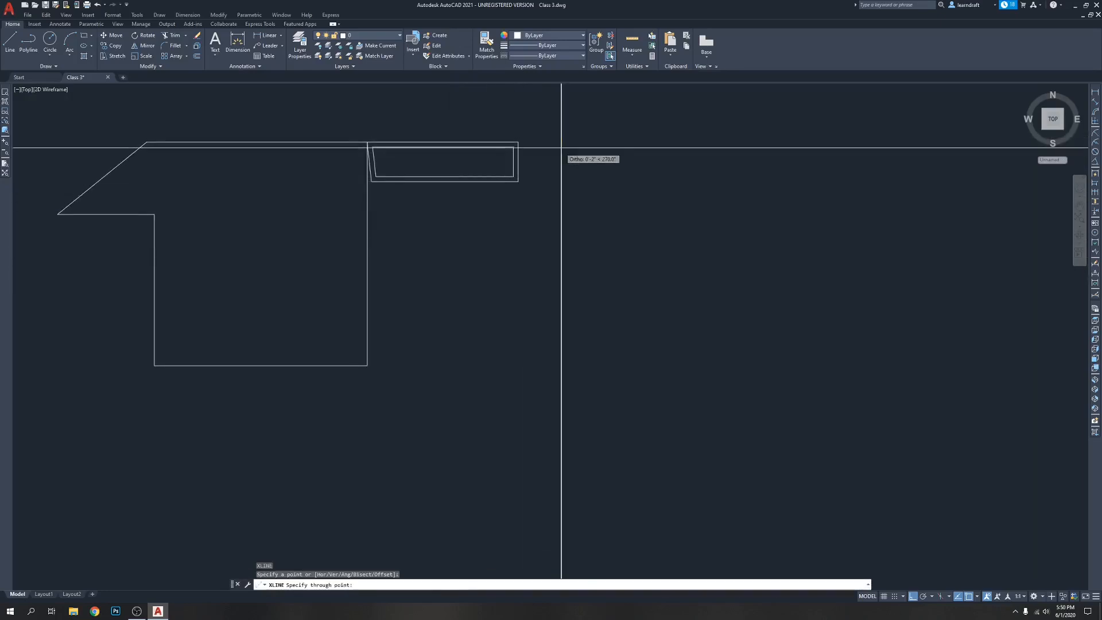
click(530, 323)
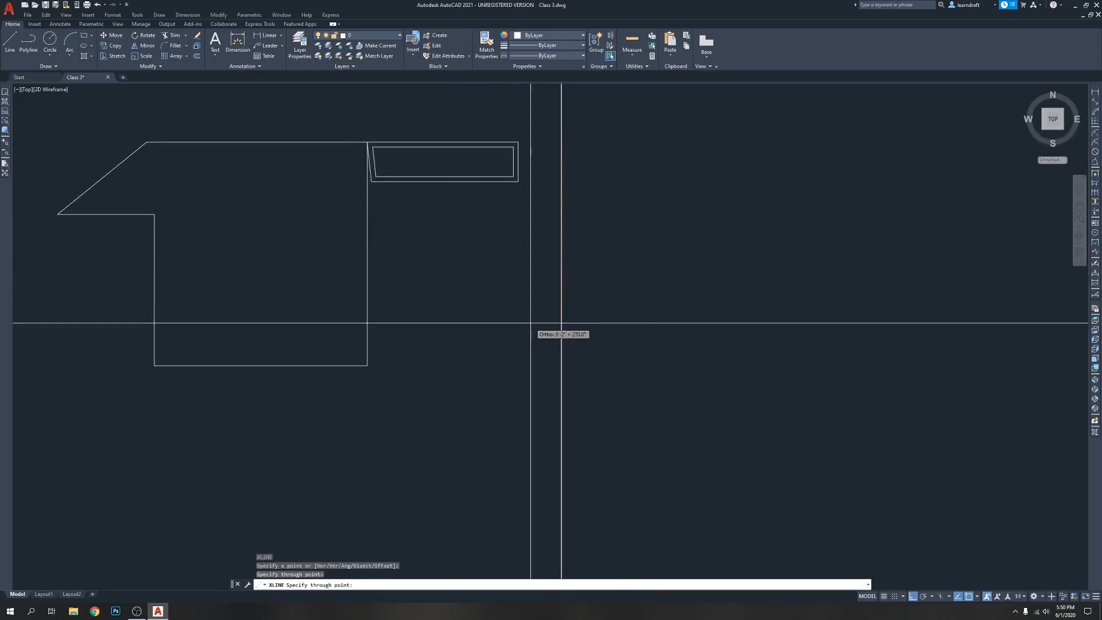
key(Return)
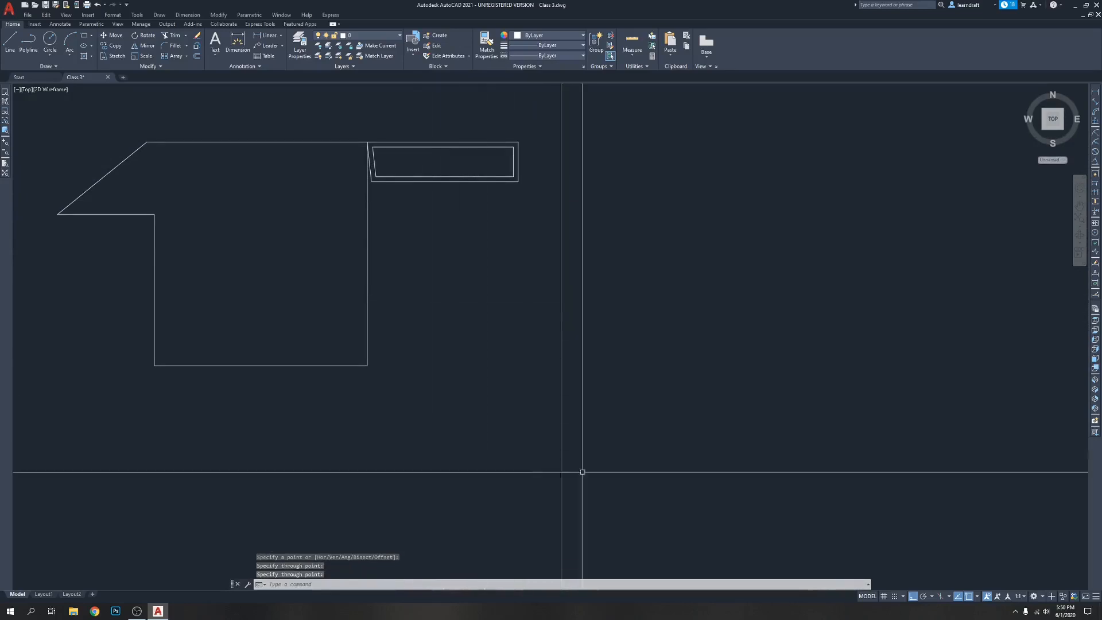
Change the vertical construction line's colour to green and clear the selection
click(618, 310)
click(546, 352)
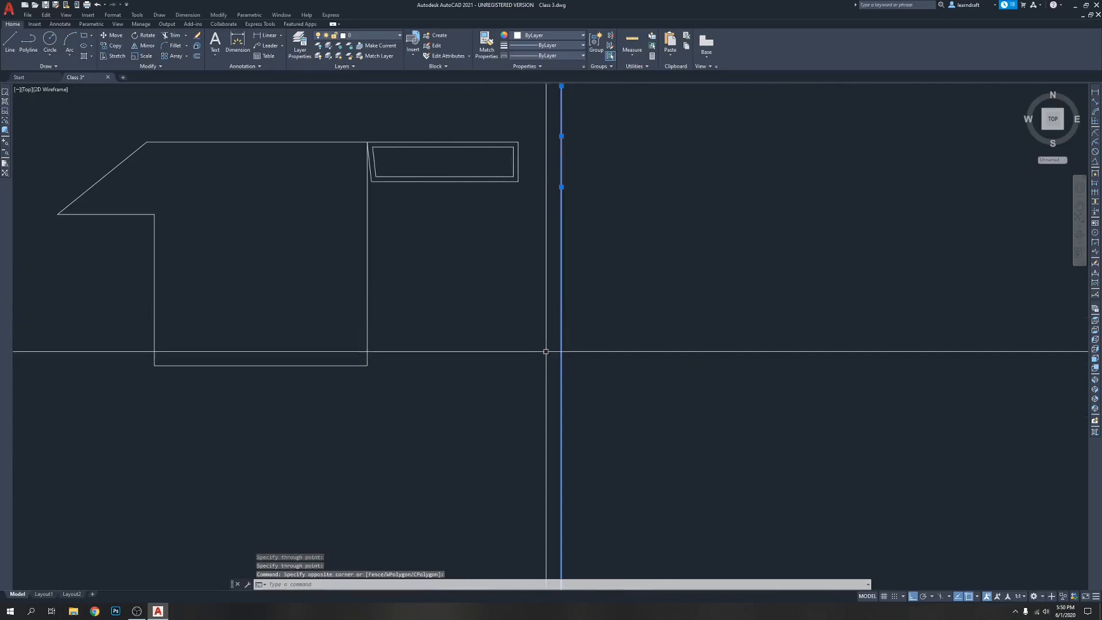
click(546, 35)
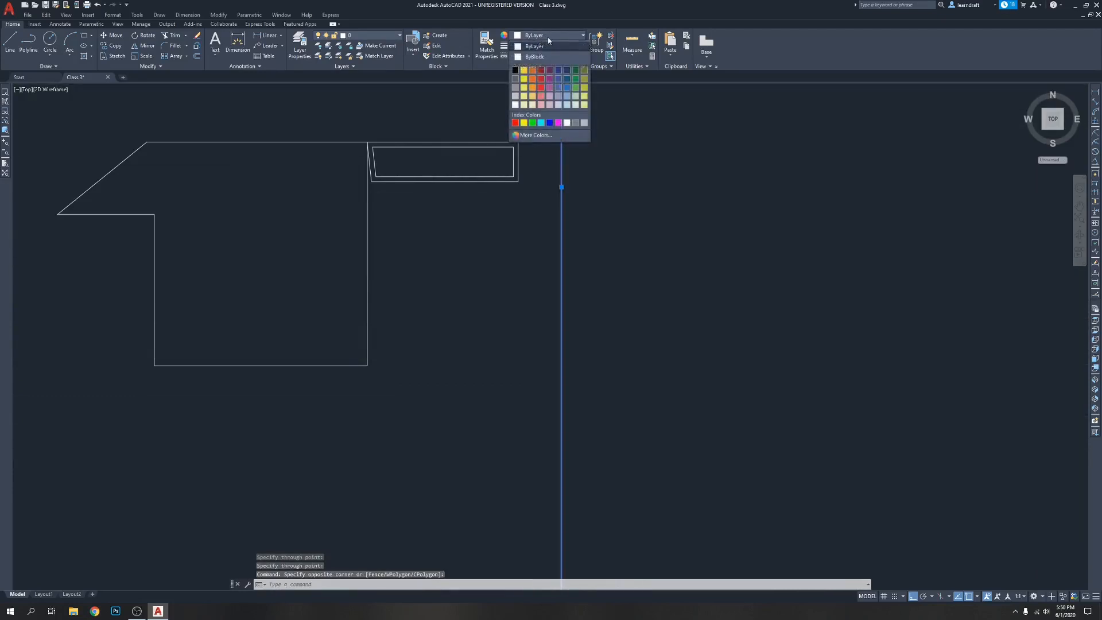
click(532, 123)
key(Escape)
key(Escape)
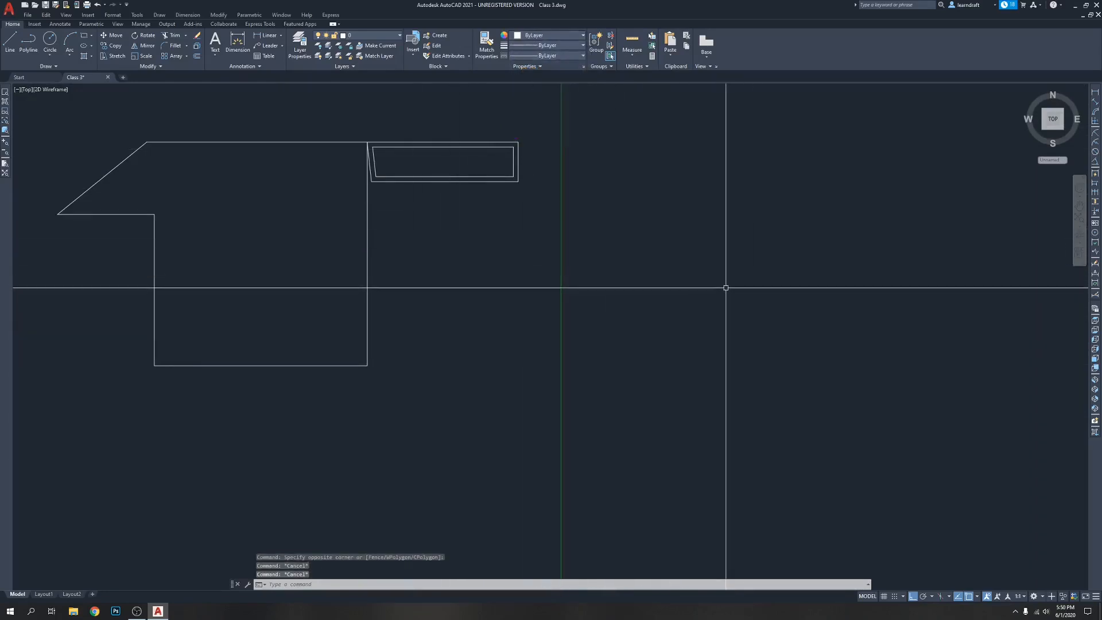
Draw a second construction line with XLINE and erase it
text(xl)
key(Return)
click(396, 231)
click(677, 246)
key(Return)
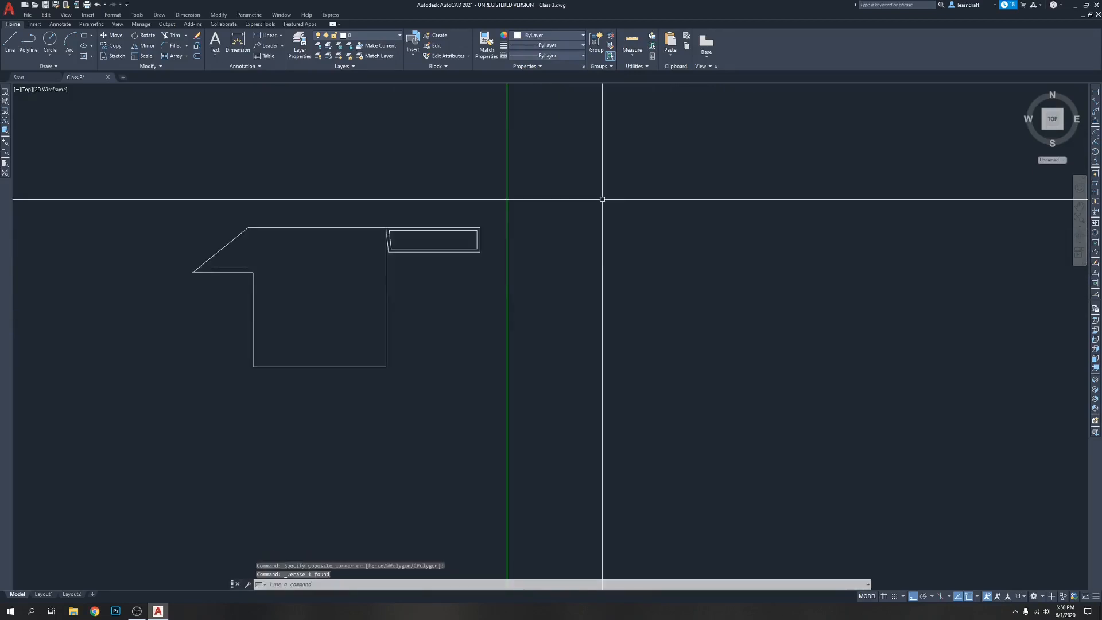
Draw a horizontal construction line above the polyline shape, crossing the green vertical one
text(xl)
key(Return)
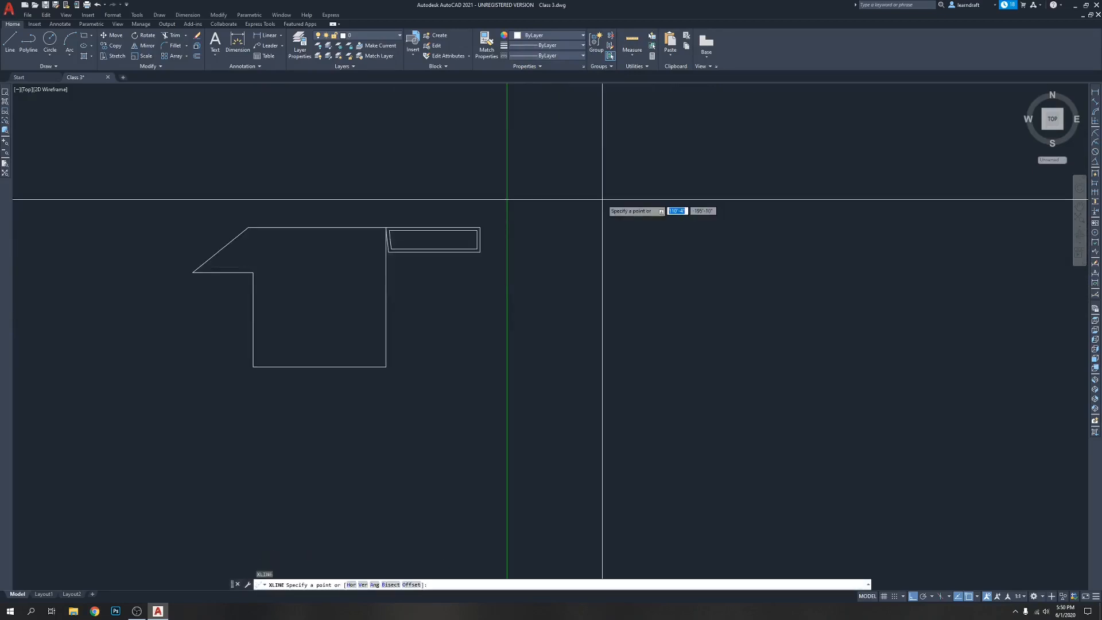
click(627, 147)
click(695, 199)
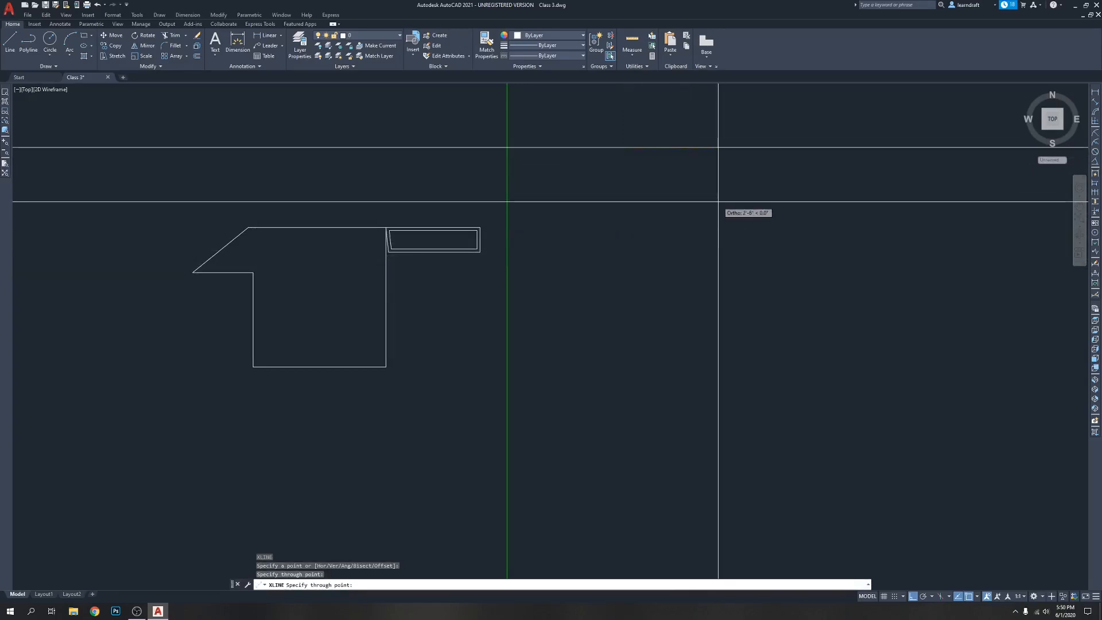
click(759, 202)
key(Return)
Examine how far both construction lines extend, selecting and deselecting the horizontal one
scroll(487, 216, down, 5)
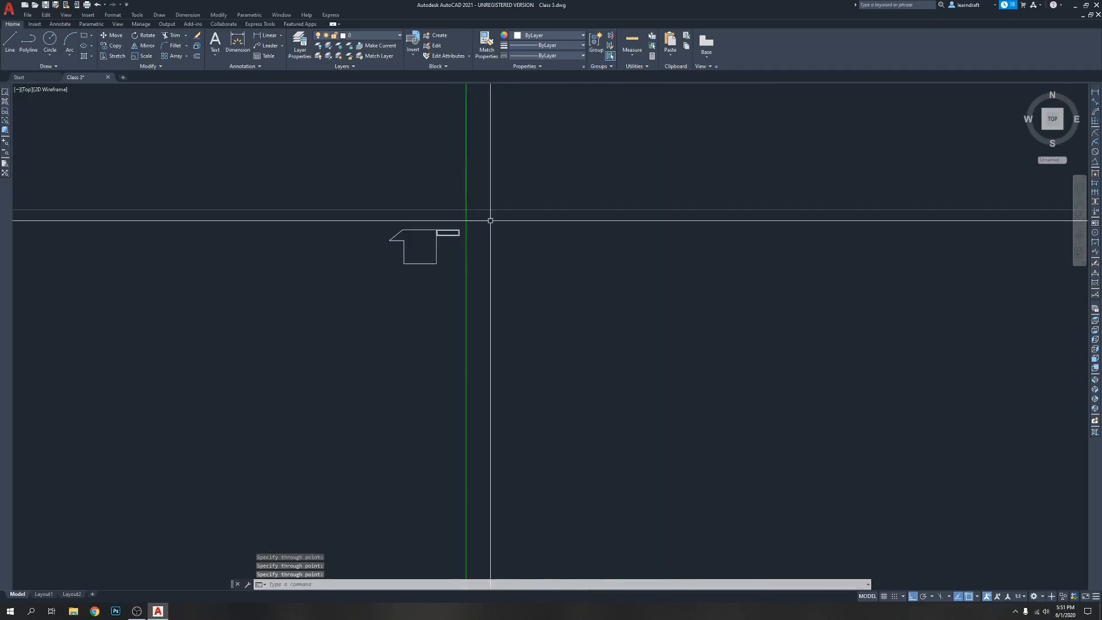
scroll(525, 126, up, 2)
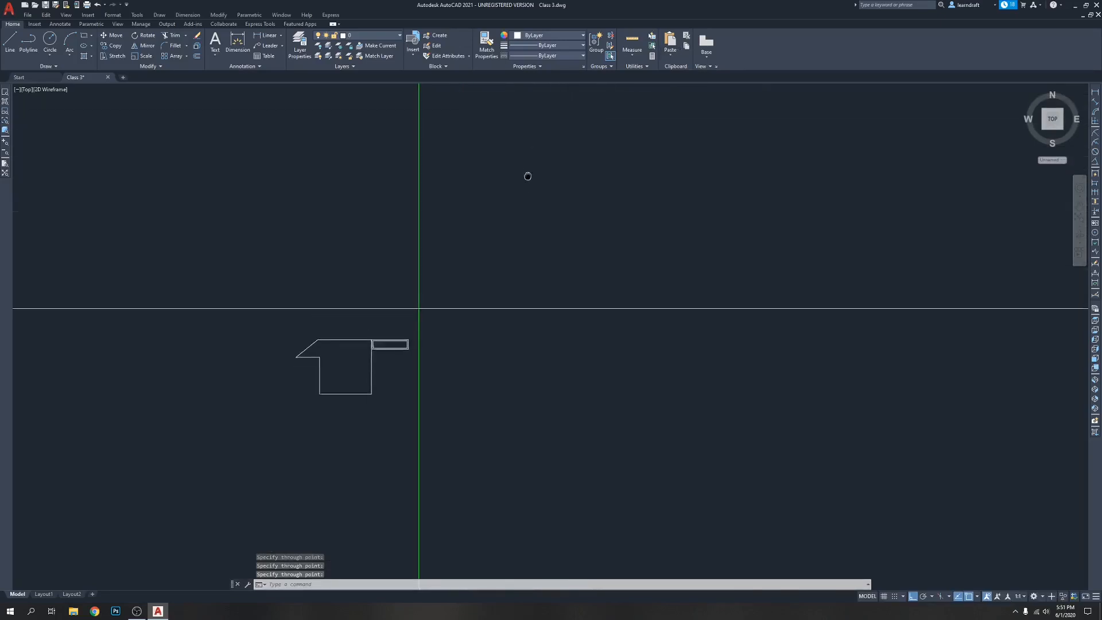
scroll(516, 324, up, 8)
scroll(568, 275, down, 6)
click(625, 216)
click(556, 327)
key(Escape)
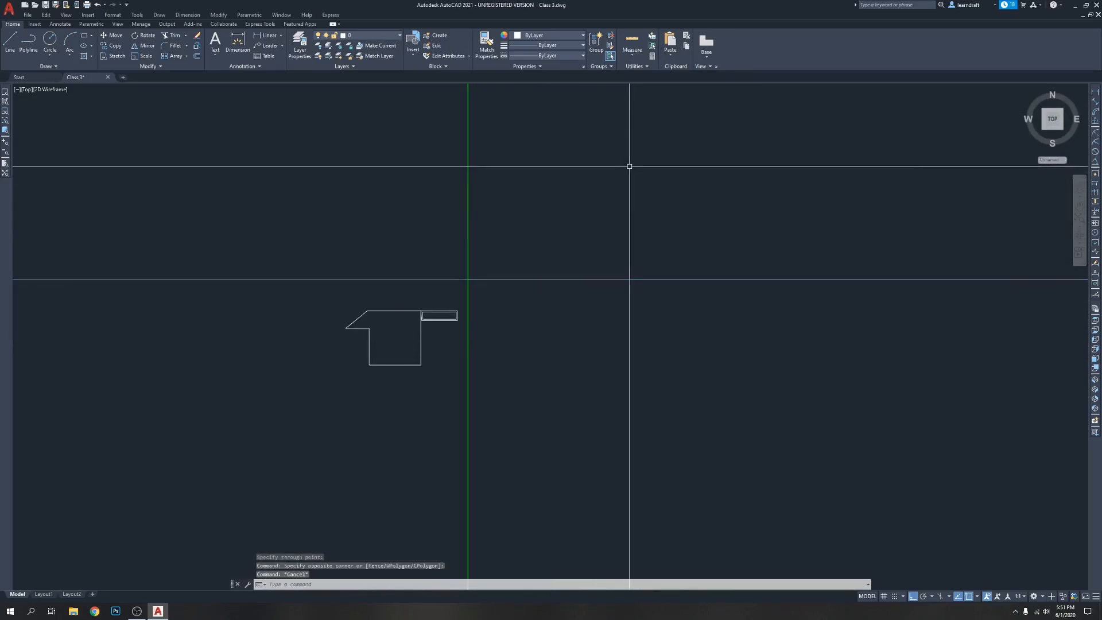
Erase the green vertical construction line and the horizontal construction line
click(506, 180)
click(452, 197)
key(Delete)
click(573, 231)
click(559, 287)
key(Delete)
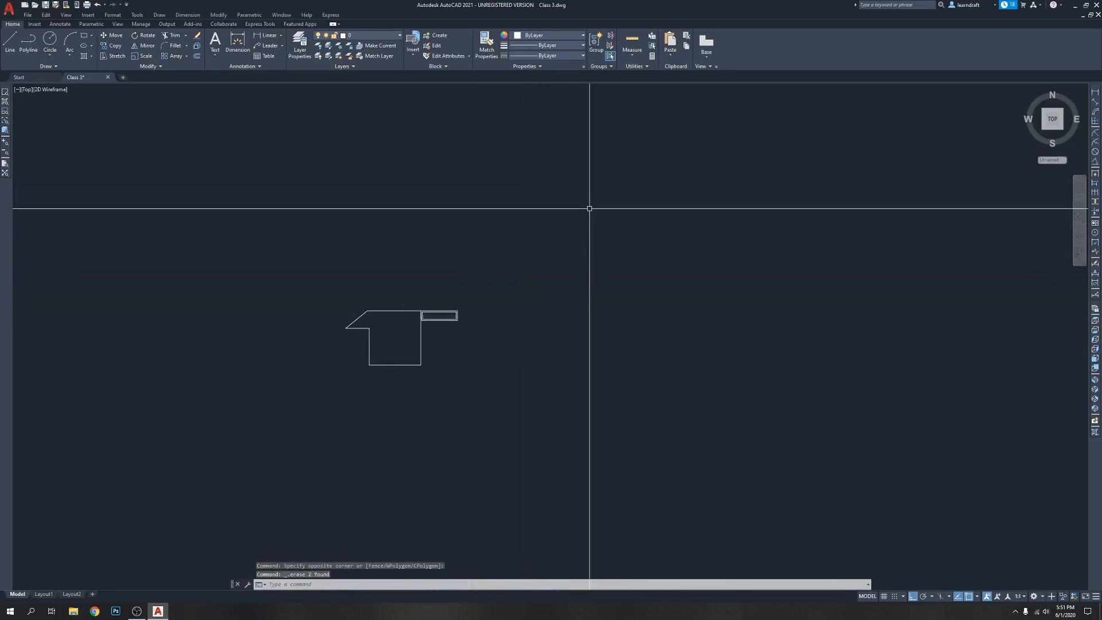
Draw a new horizontal construction line above the polyline shape and a vertical one to the right of the multiline
text(xl)
key(Return)
click(327, 274)
click(545, 311)
key(Return)
text(xl)
key(Return)
click(551, 123)
click(551, 274)
key(Return)
Erase the new horizontal and vertical construction lines together
middle_drag(692, 180, 583, 184)
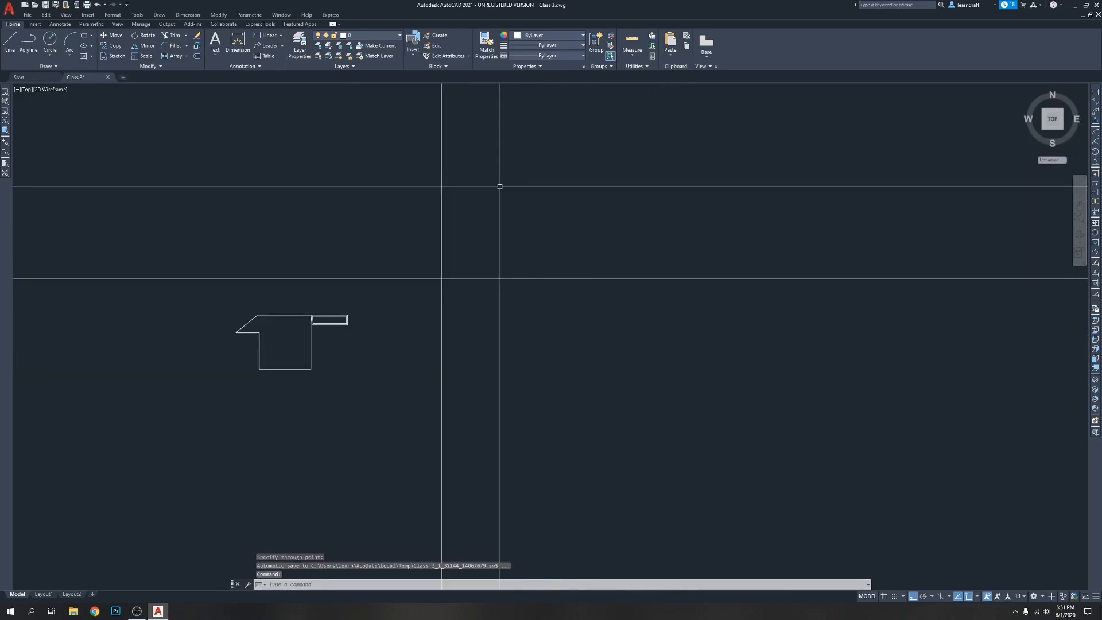
middle_drag(464, 212, 550, 162)
click(586, 189)
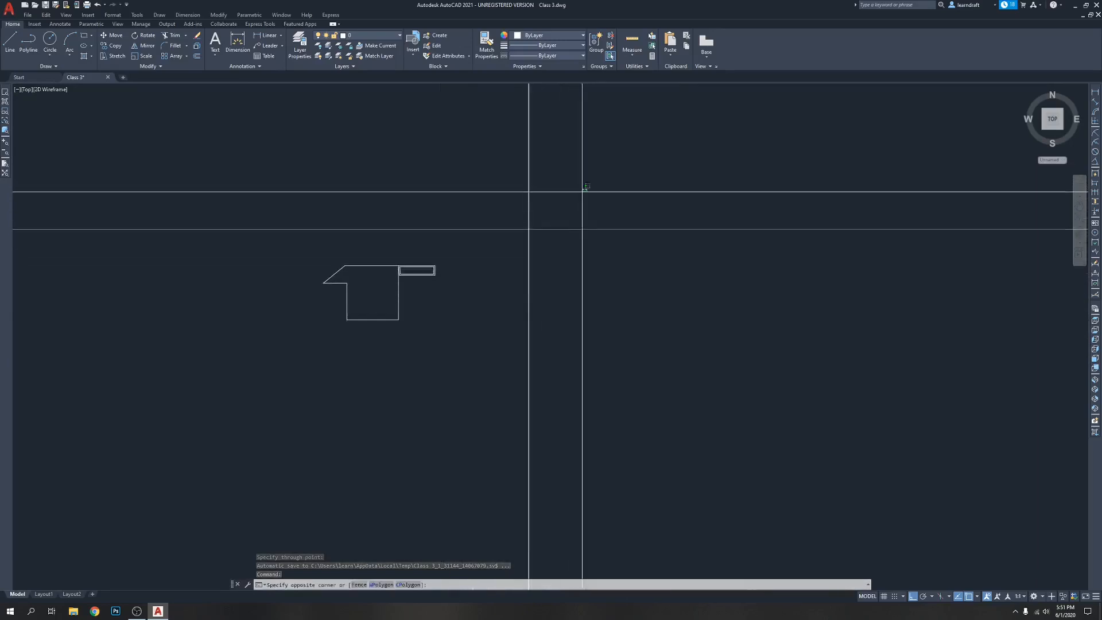
click(636, 276)
key(Delete)
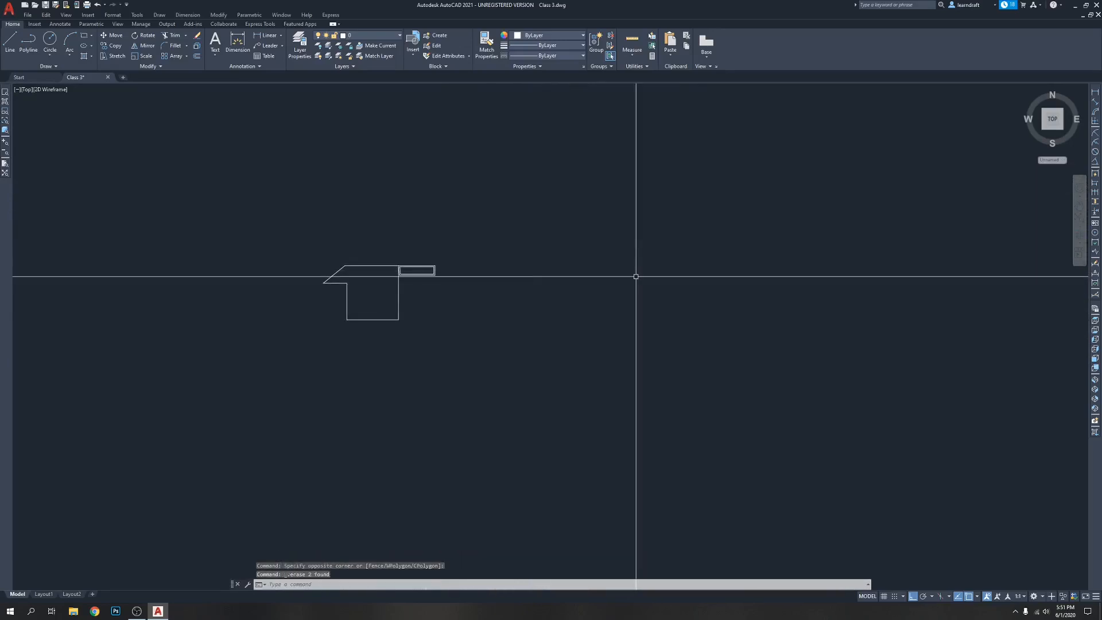
Draw a closed freeform spline looping around the polyline and multiline shapes
scroll(464, 256, up, 2)
text(spl)
key(Return)
click(435, 212)
click(514, 246)
click(488, 304)
click(435, 329)
click(475, 386)
click(367, 403)
click(212, 270)
click(224, 190)
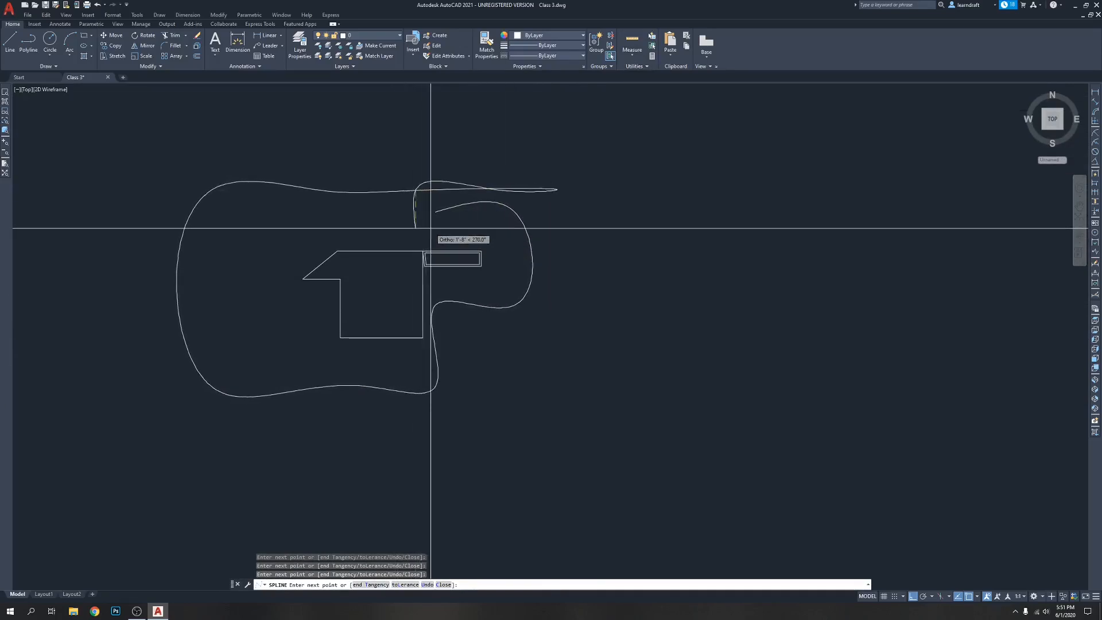
key(Return)
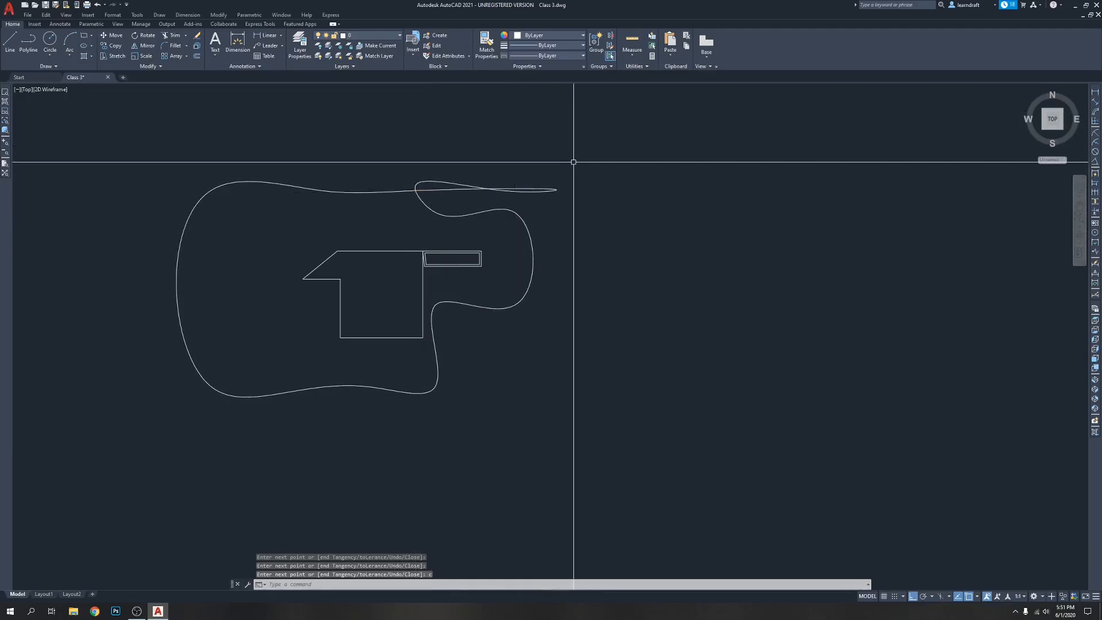
key(Return)
click(593, 145)
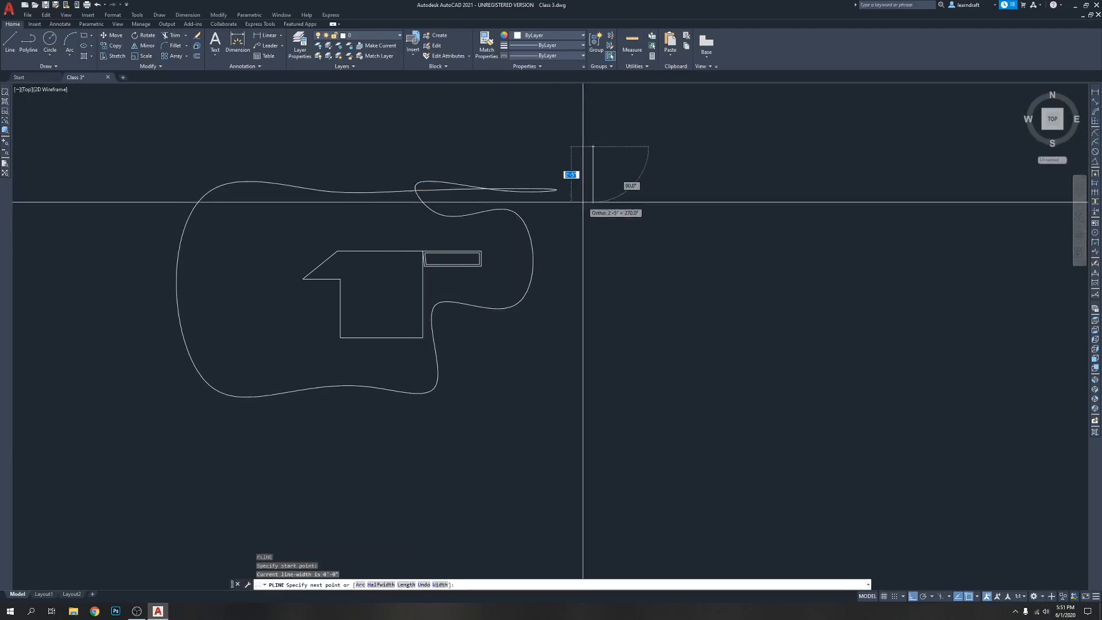
key(Escape)
Draw an open freeform spline winding through the empty area to the right of the closed spline
text(spl)
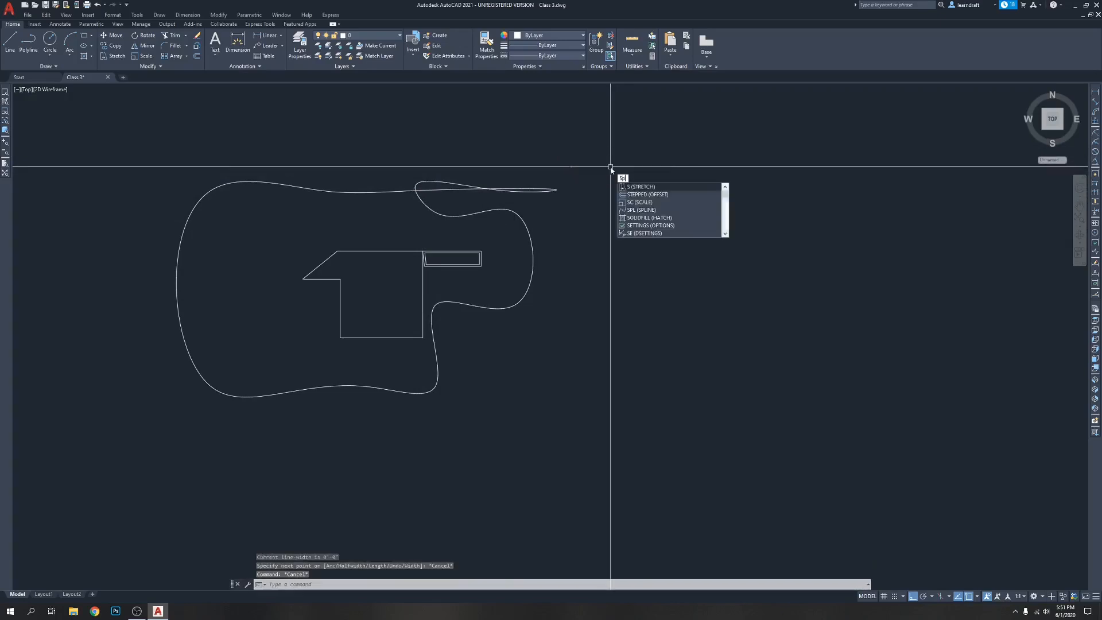
key(Return)
click(533, 150)
click(693, 151)
click(693, 228)
click(865, 229)
click(865, 166)
click(867, 356)
click(869, 388)
click(590, 389)
click(590, 489)
click(654, 309)
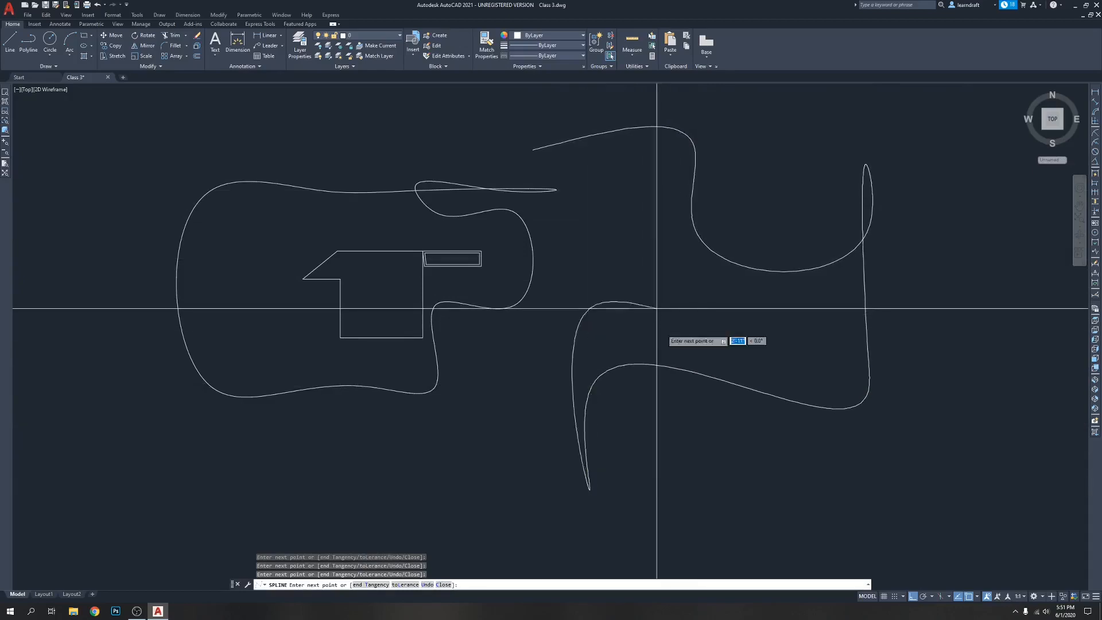
click(794, 310)
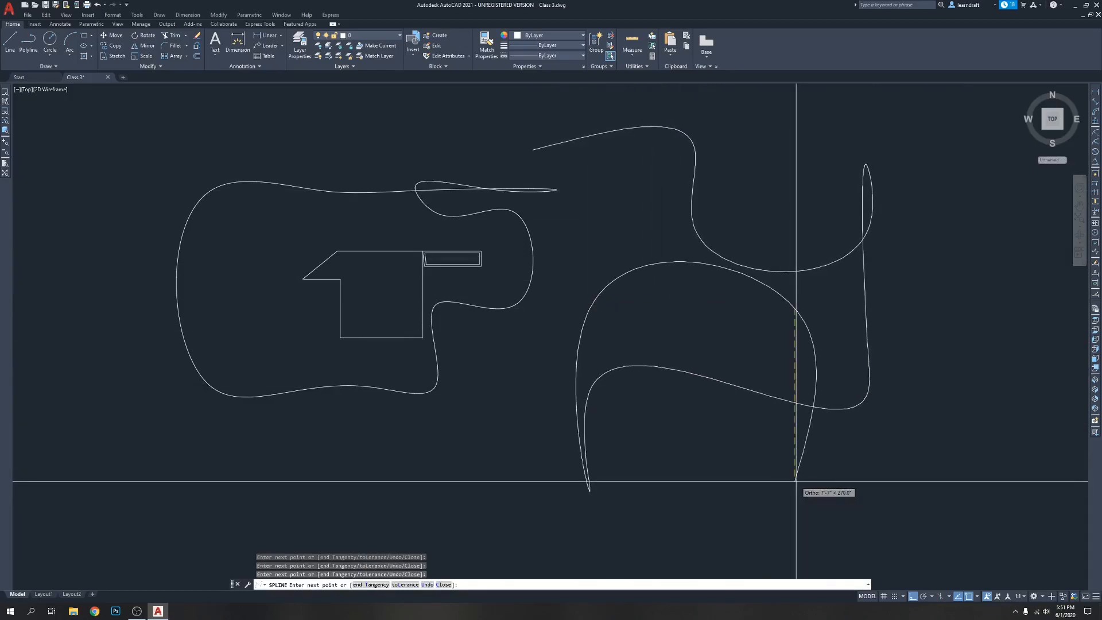
key(Return)
Start a stair profile of lines below the splines with a 10-inch horizontal tread to the right and a 6-inch riser down
scroll(500, 283, down, 6)
scroll(533, 242, up, 2)
middle_drag(556, 217, 582, 189)
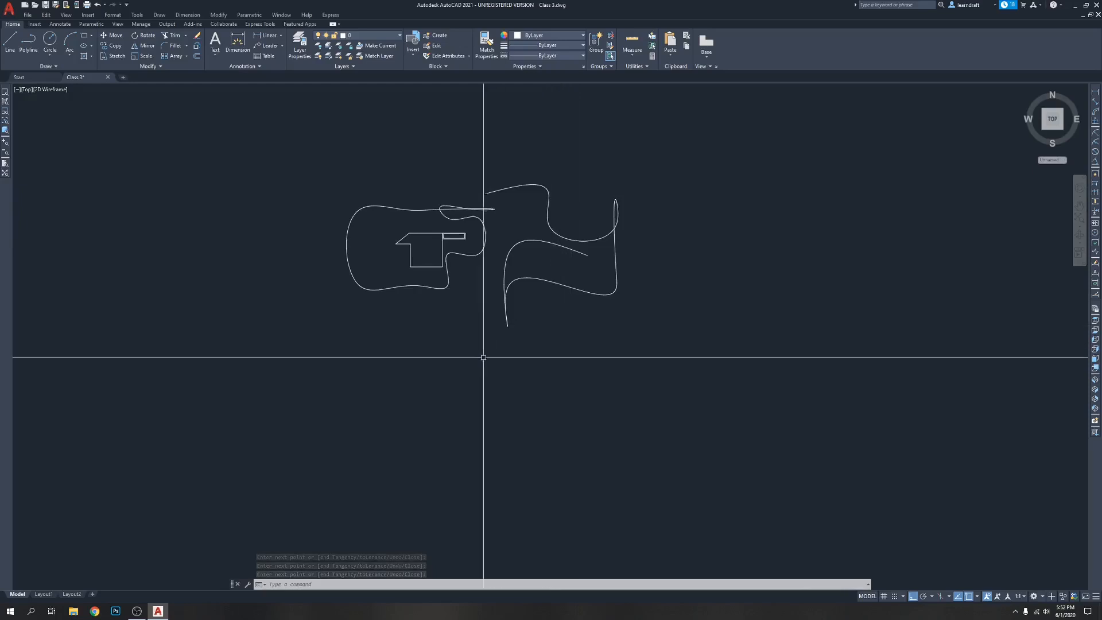
middle_drag(474, 364, 470, 308)
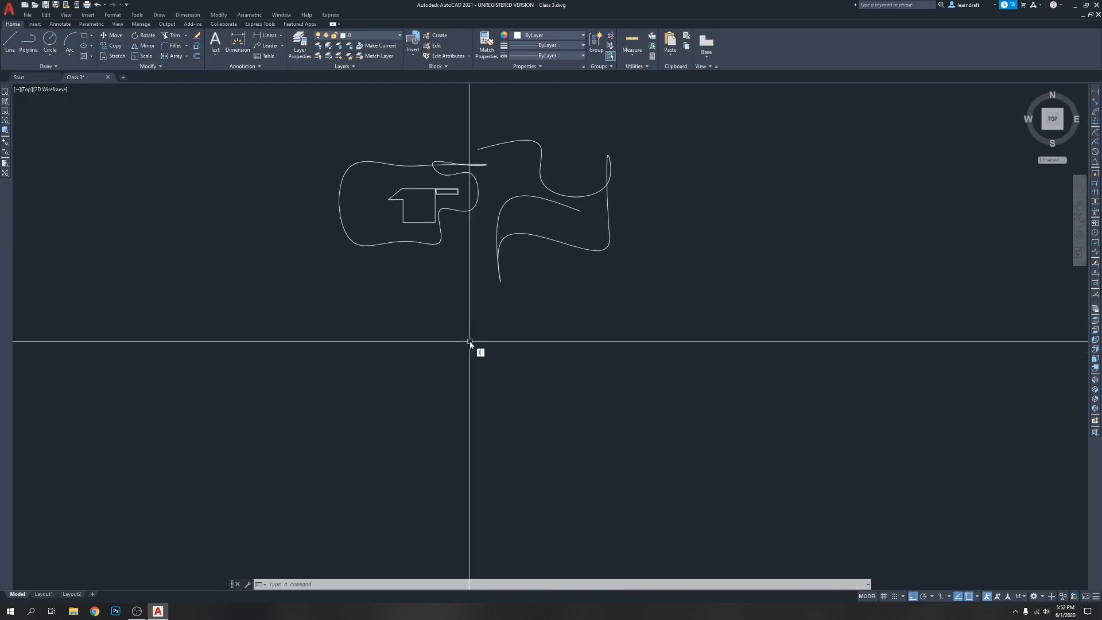
scroll(484, 303, up, 2)
text(l)
key(Return)
click(472, 304)
scroll(514, 320, up, 4)
text(10)
key(Return)
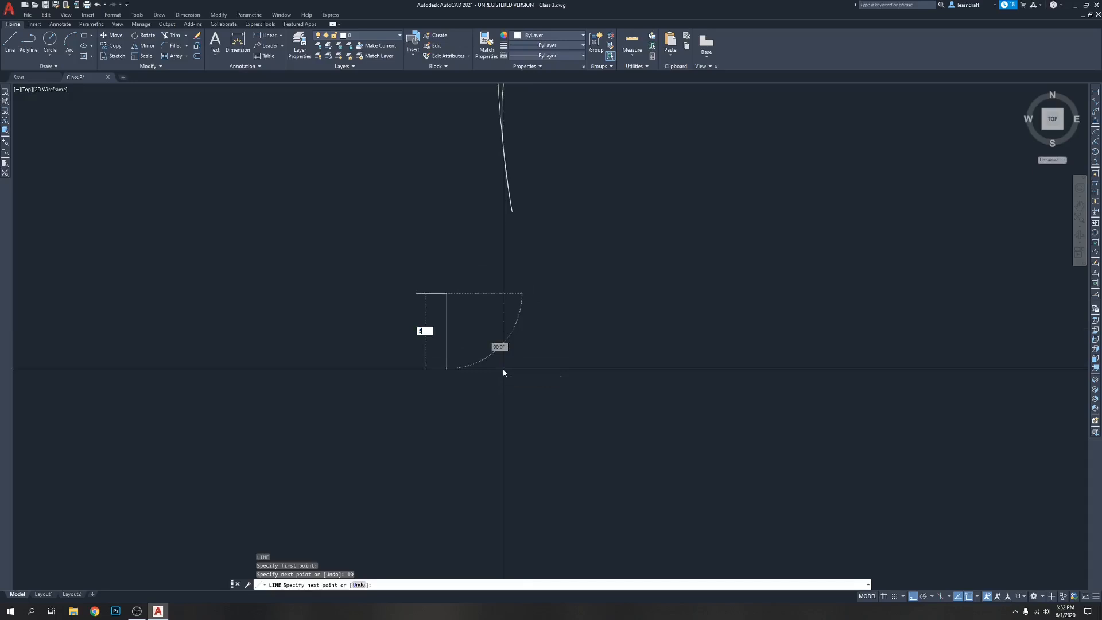
key(Return)
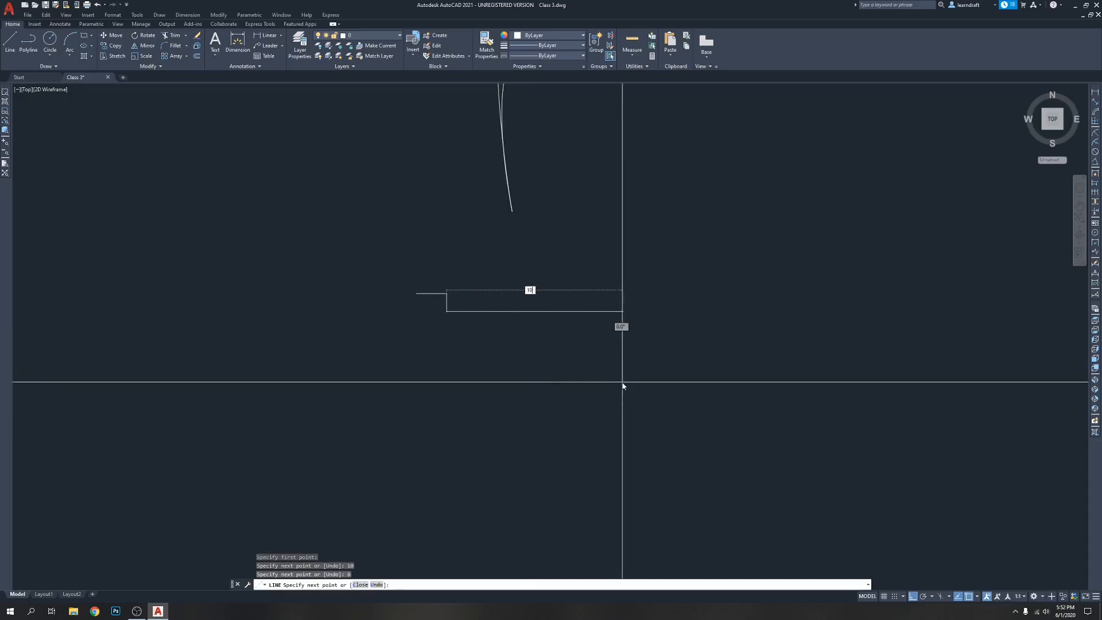
Continue the stair profile down to the right with three more 10-inch treads and 6-inch risers
key(Return)
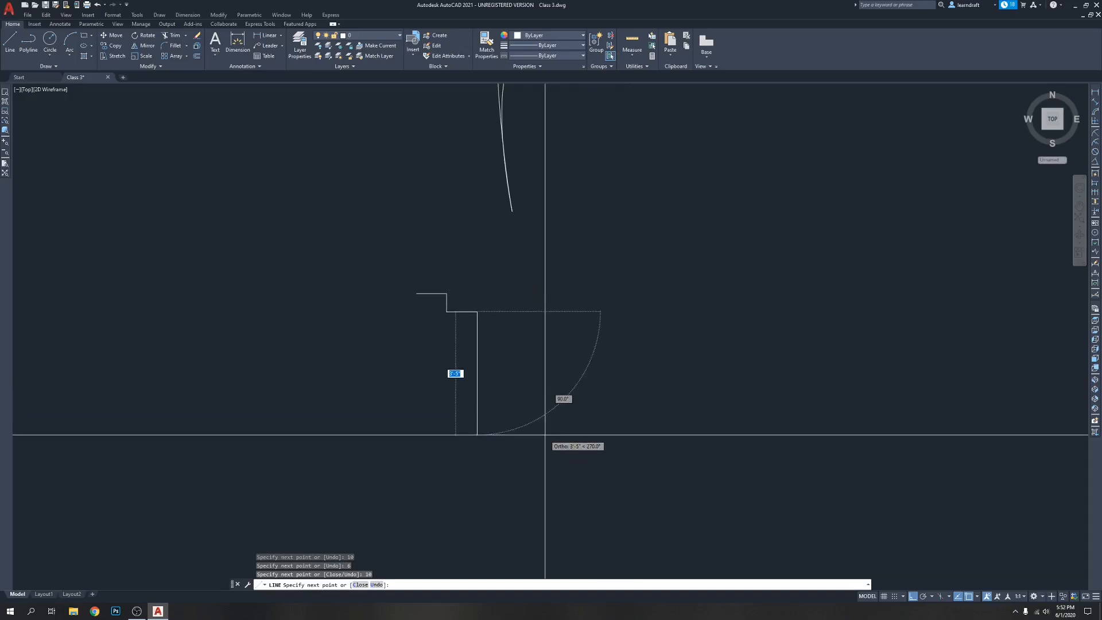
text(6)
key(Return)
text(10)
key(Return)
text(6)
key(Return)
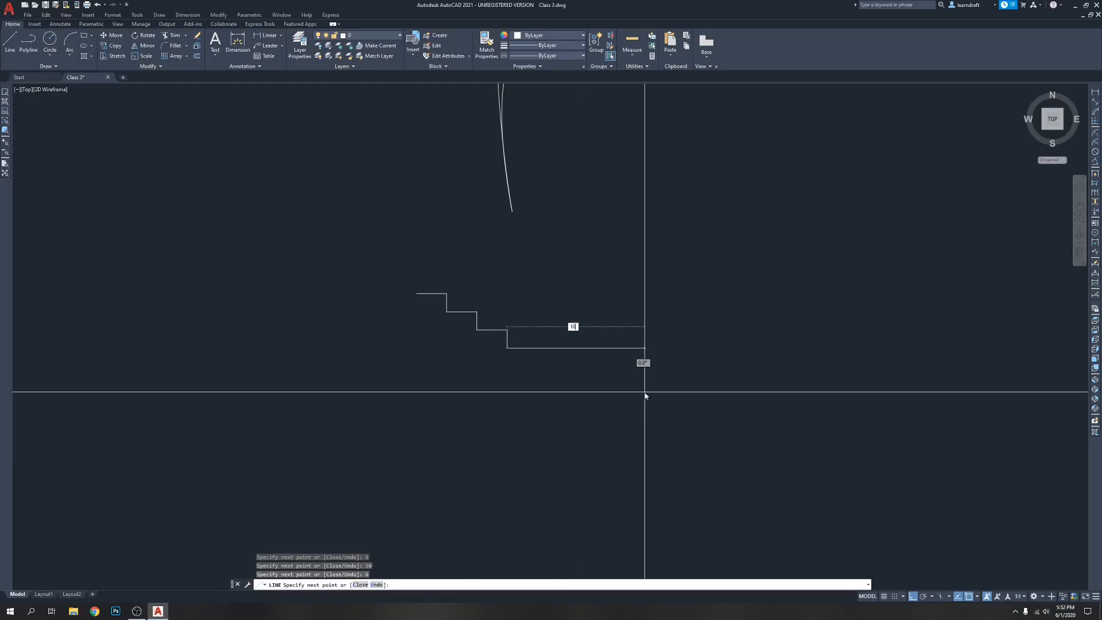
key(Return)
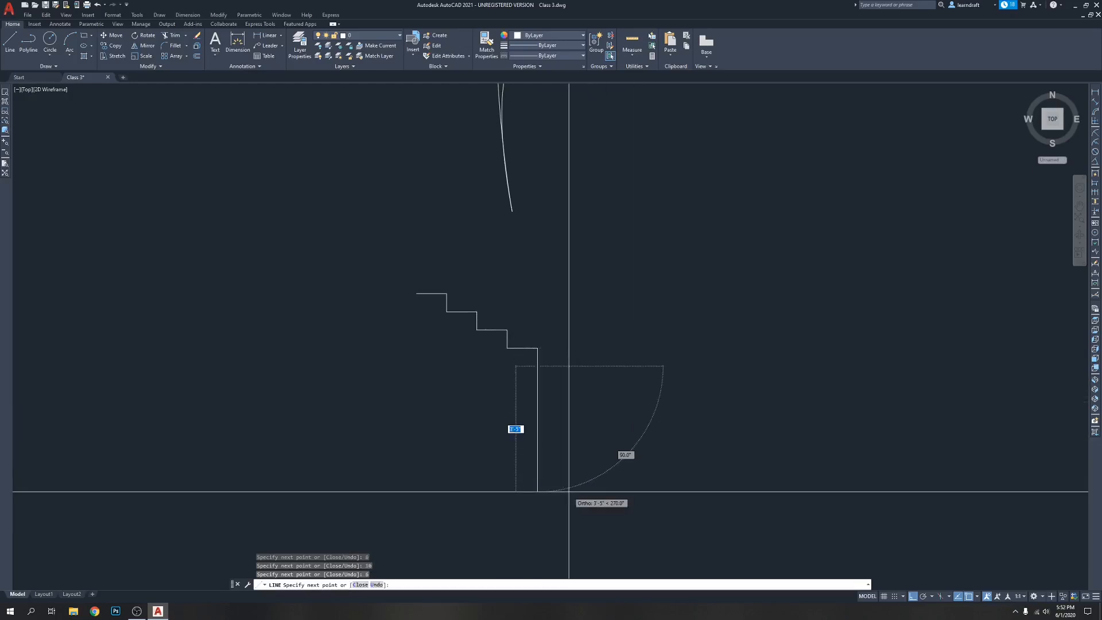
key(Return)
scroll(504, 353, up, 2)
click(518, 340)
click(519, 304)
click(507, 300)
key(Escape)
key(Escape)
Convert the last riser to a polyline with PEDIT and join all the stair lines into it
middle_drag(578, 261, 624, 261)
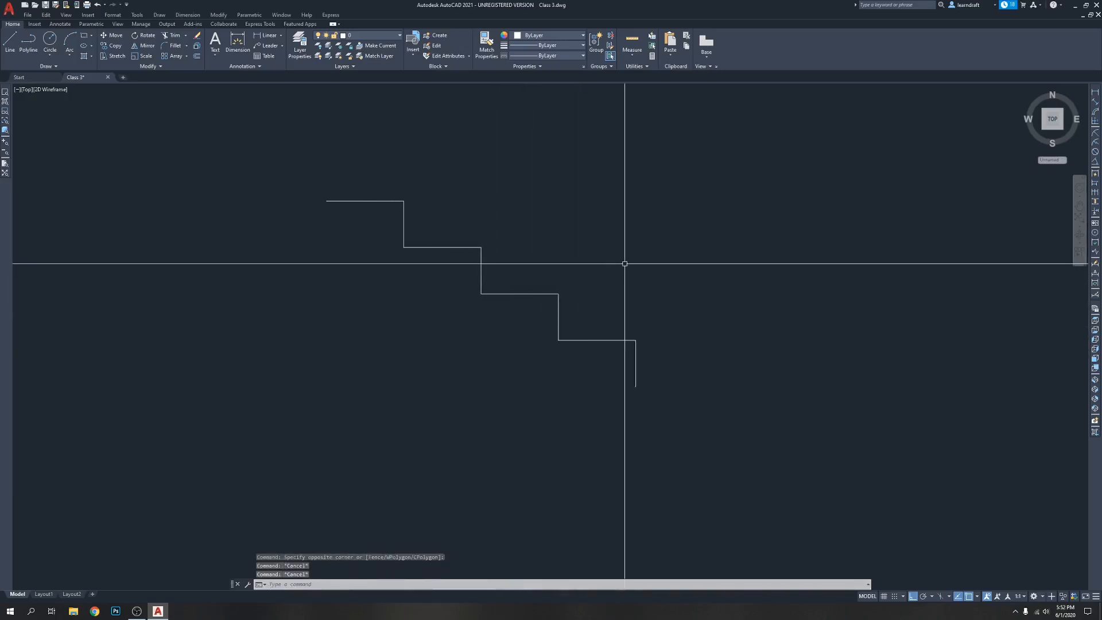
text(PE)
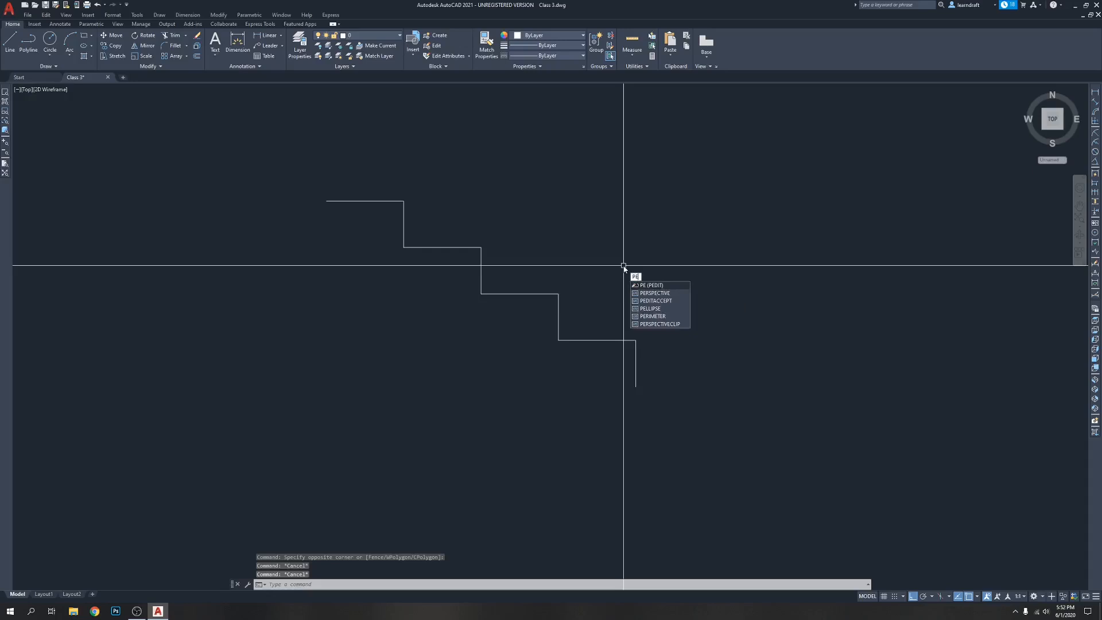
key(Return)
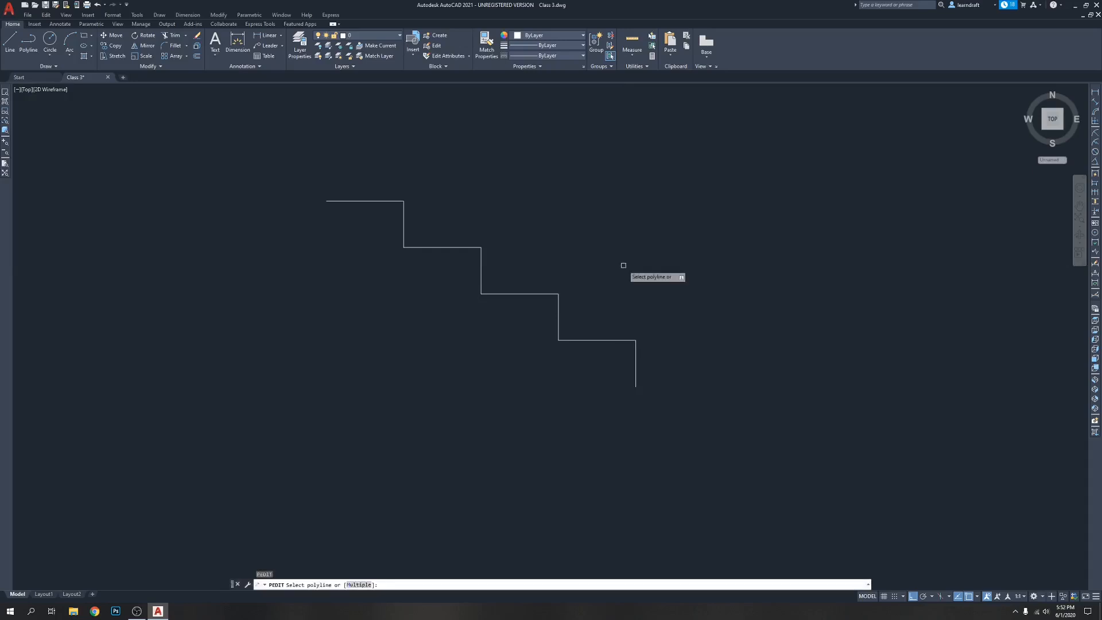
click(637, 364)
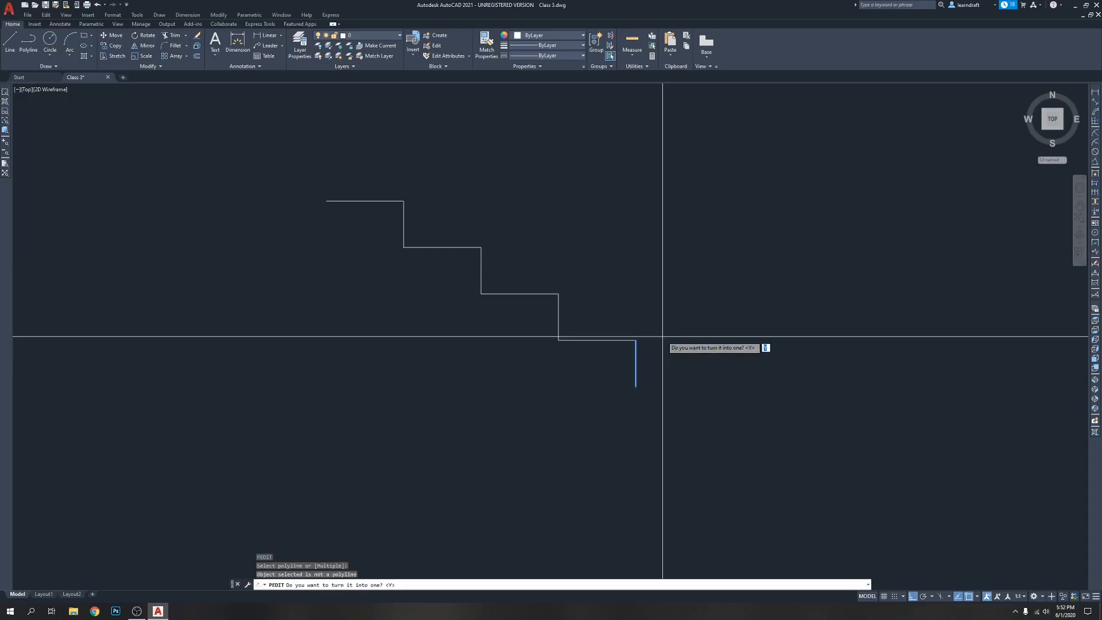
key(Return)
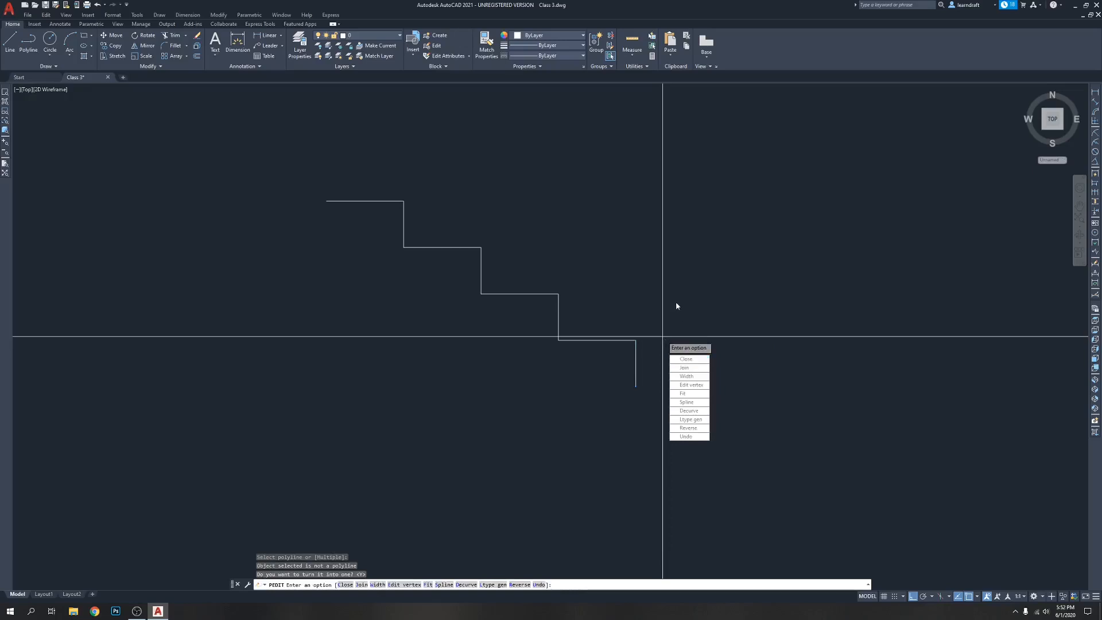
text(j)
key(Return)
click(841, 107)
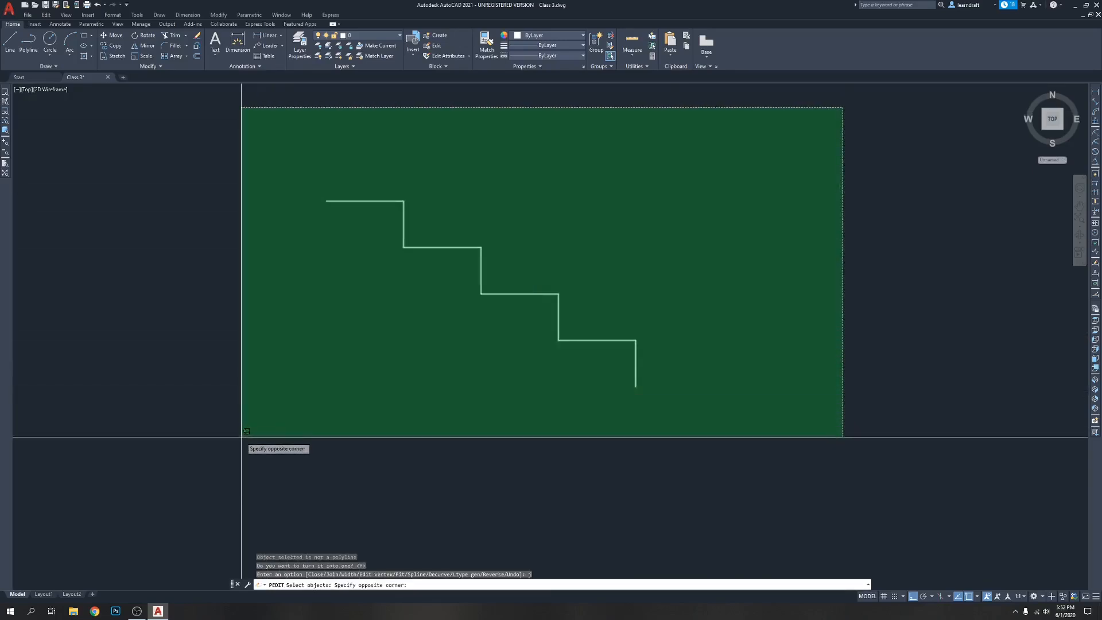
click(290, 442)
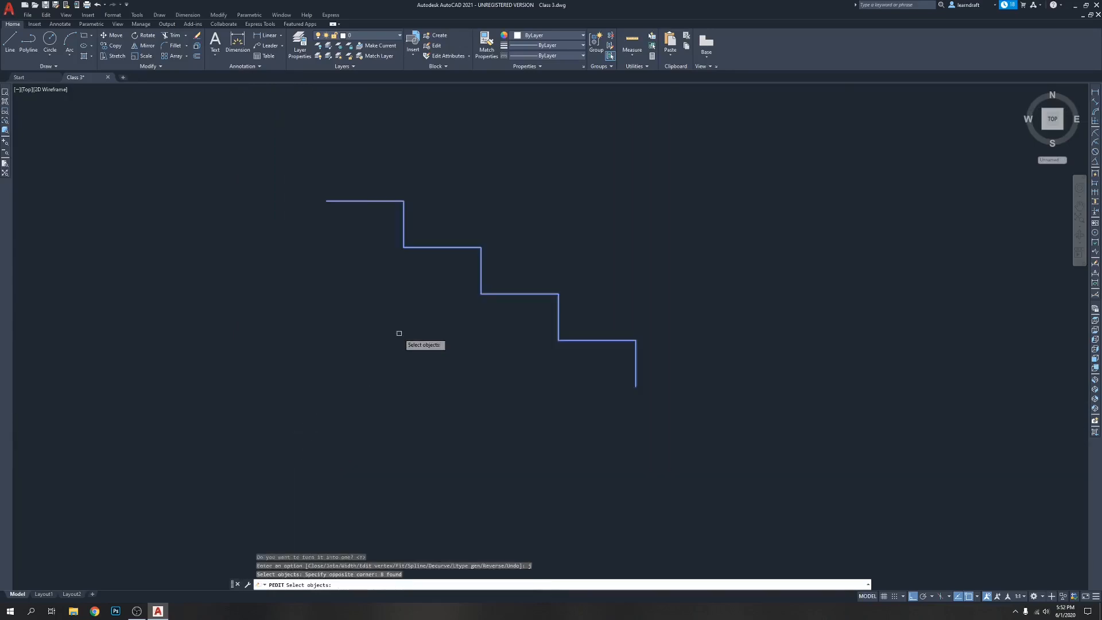
key(Return)
key(Return)
Change the colour of the joined stair polyline to yellow
click(424, 237)
click(415, 249)
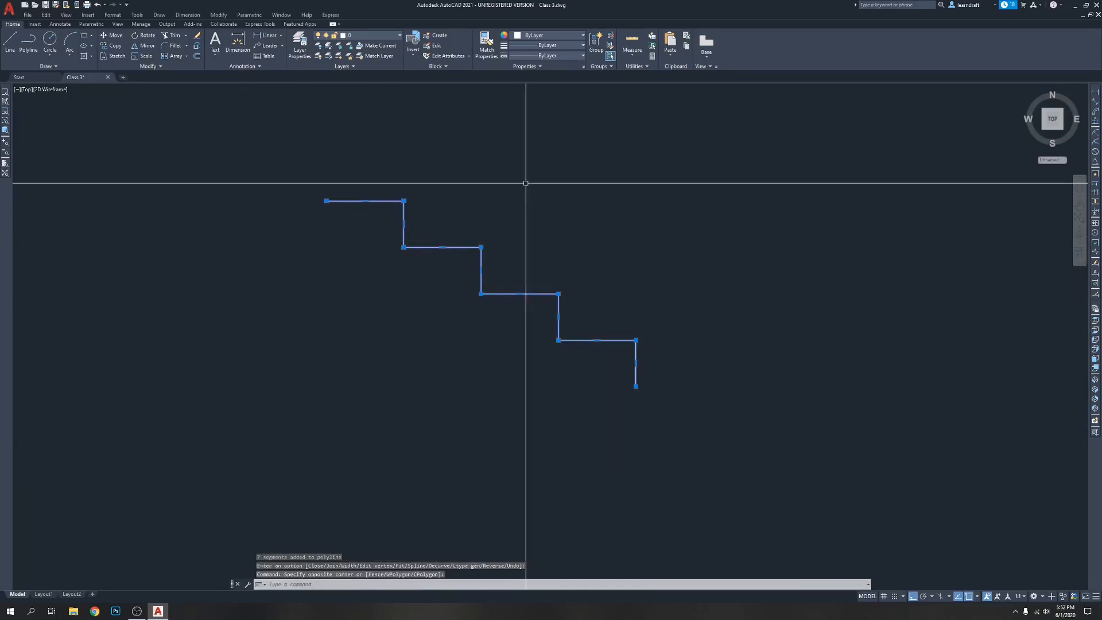
click(546, 35)
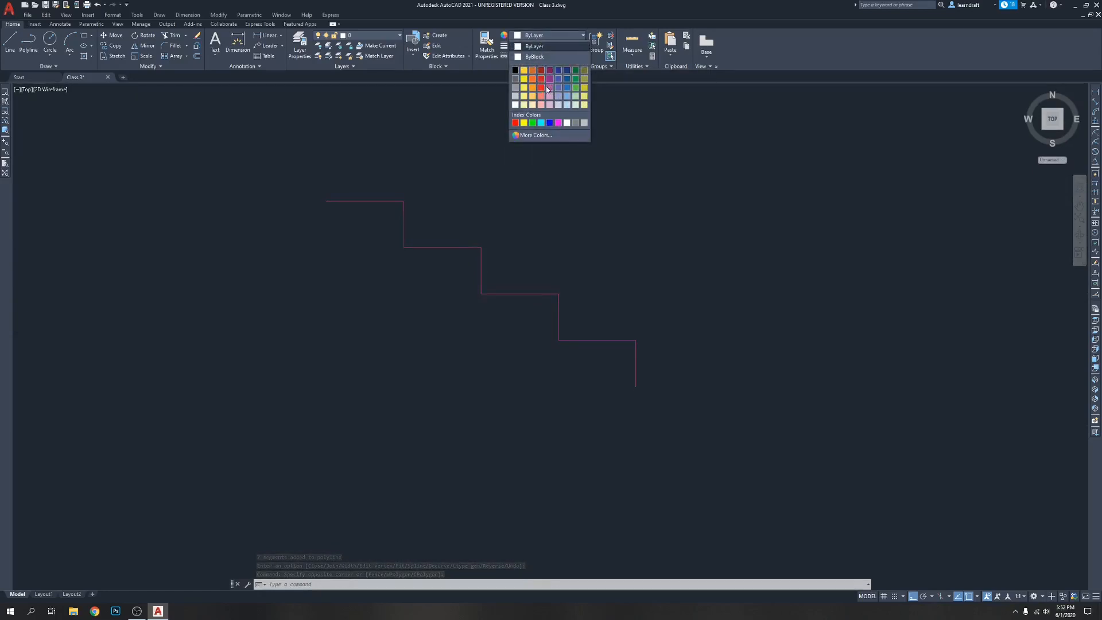
click(523, 123)
key(Escape)
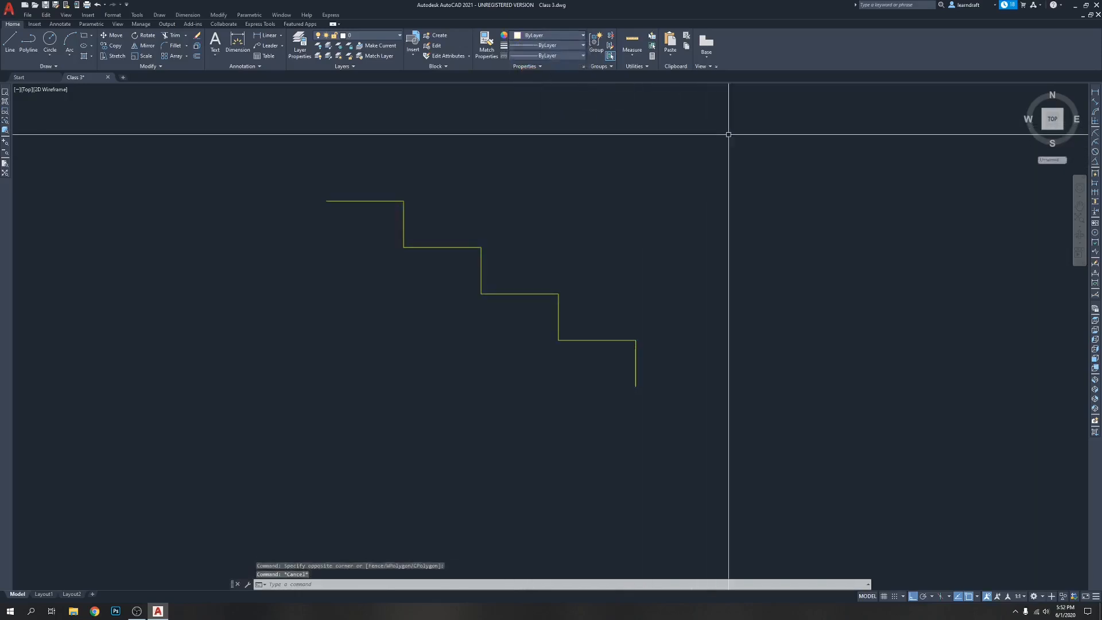
Match the yellow stair polyline's properties onto the splines and the other shapes above it with Match Properties
middle_drag(727, 131, 660, 122)
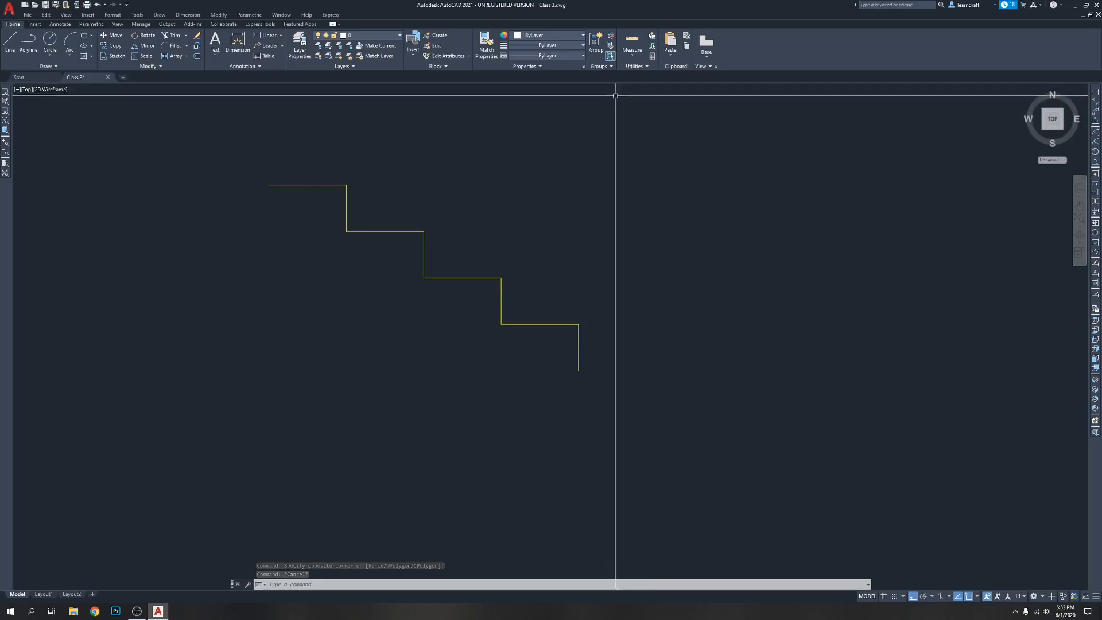
scroll(499, 319, down, 8)
scroll(511, 246, up, 2)
middle_drag(531, 243, 556, 215)
scroll(523, 287, down, 4)
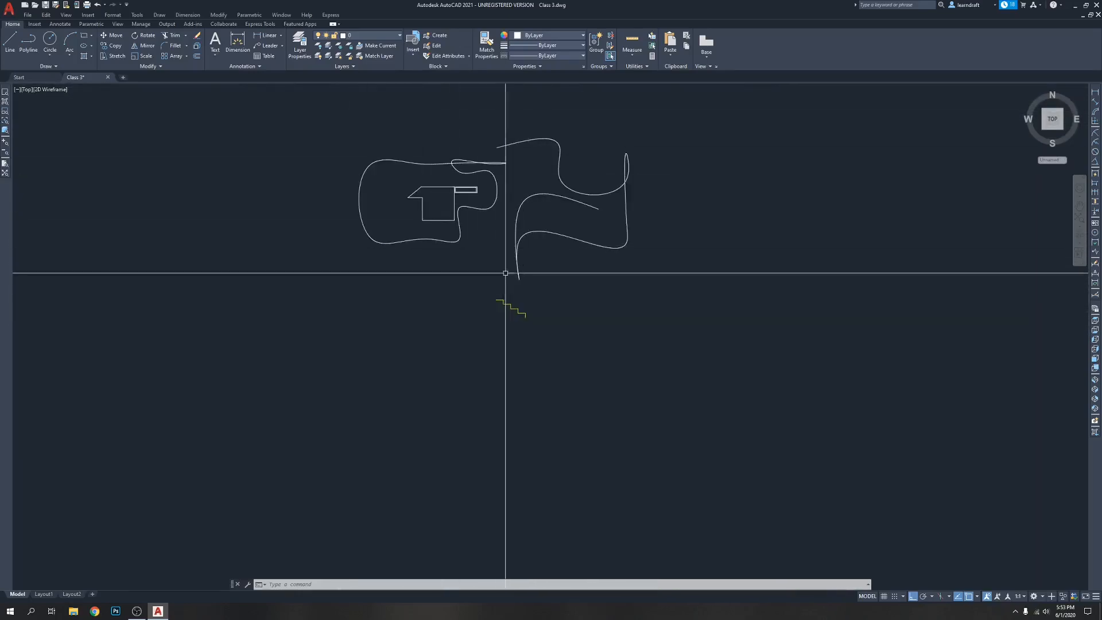
scroll(503, 264, up, 2)
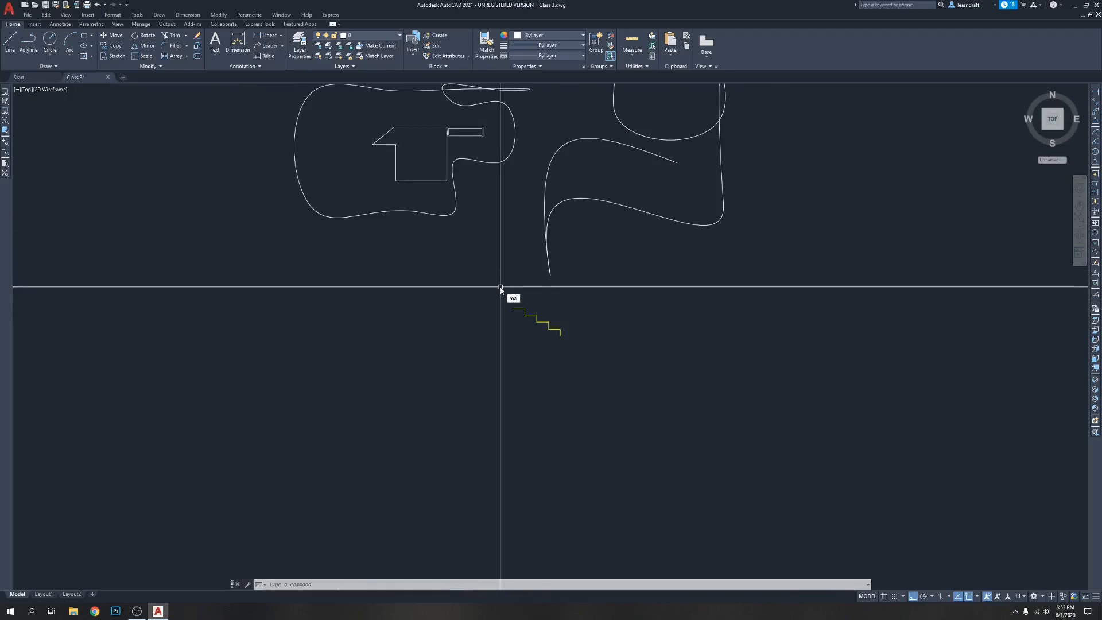
key(Return)
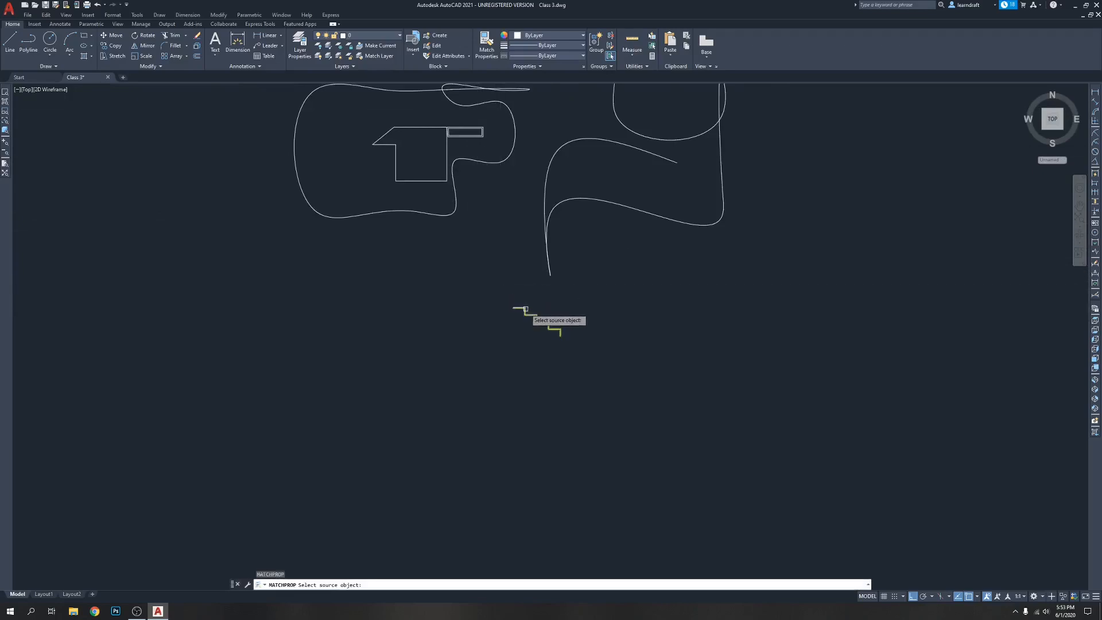
click(524, 310)
scroll(499, 341, down, 4)
click(613, 205)
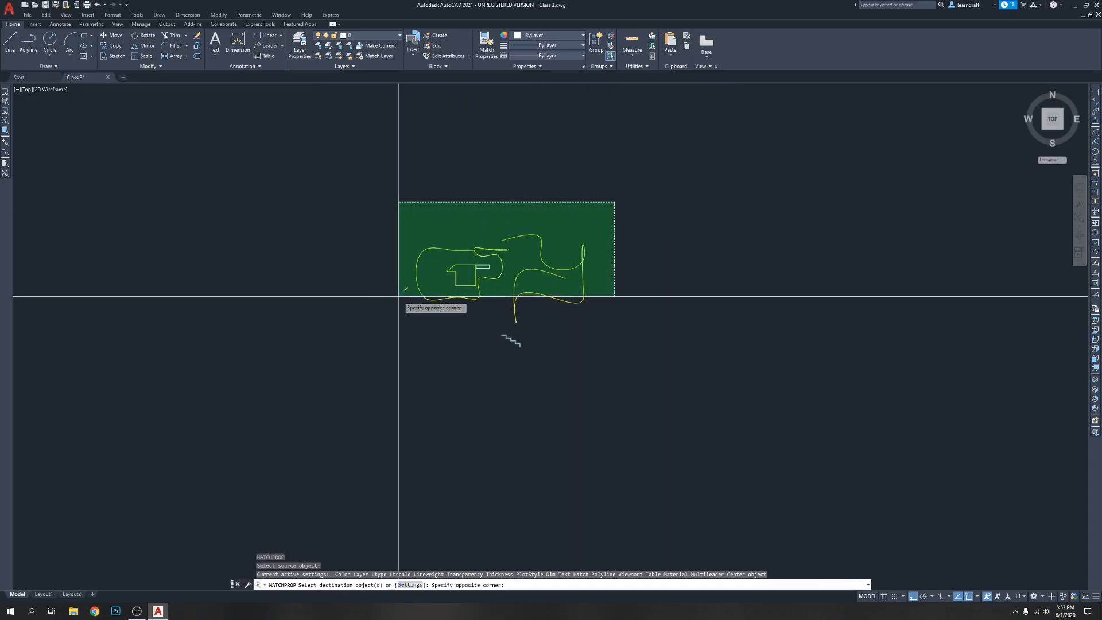
click(406, 297)
key(Return)
scroll(512, 303, up, 6)
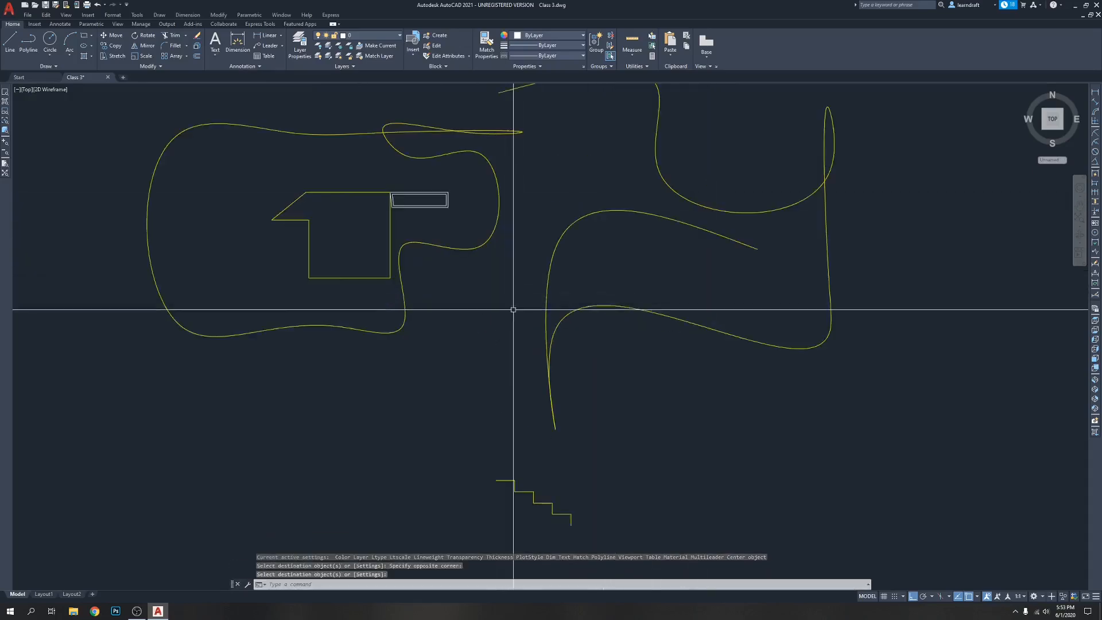
click(438, 194)
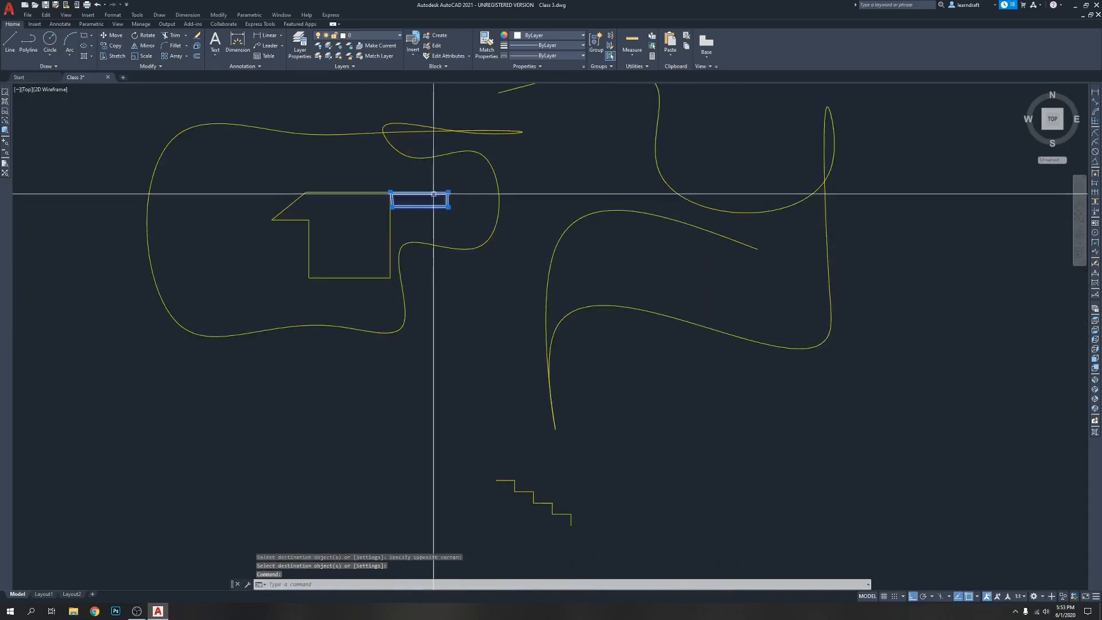
key(Escape)
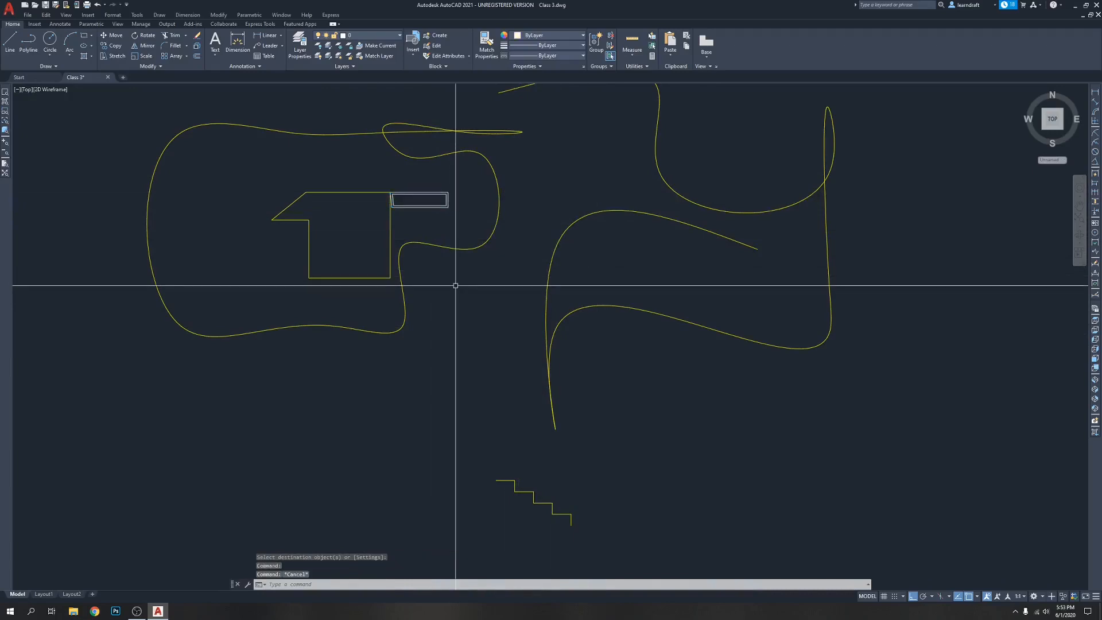
scroll(455, 285, down, 4)
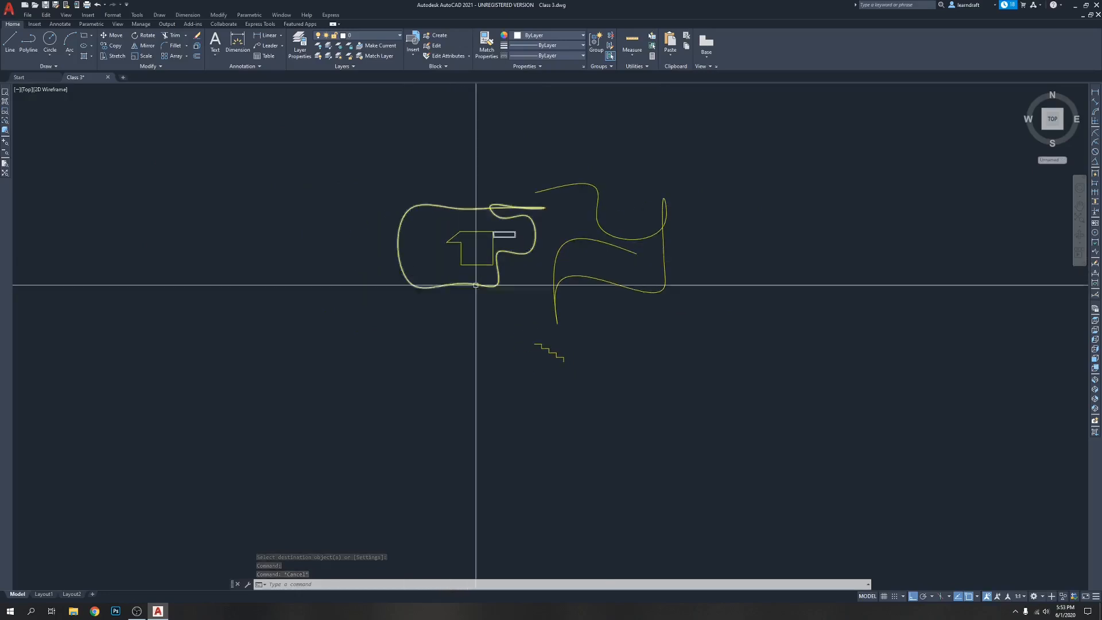
scroll(565, 286, up, 2)
middle_drag(565, 285, 565, 273)
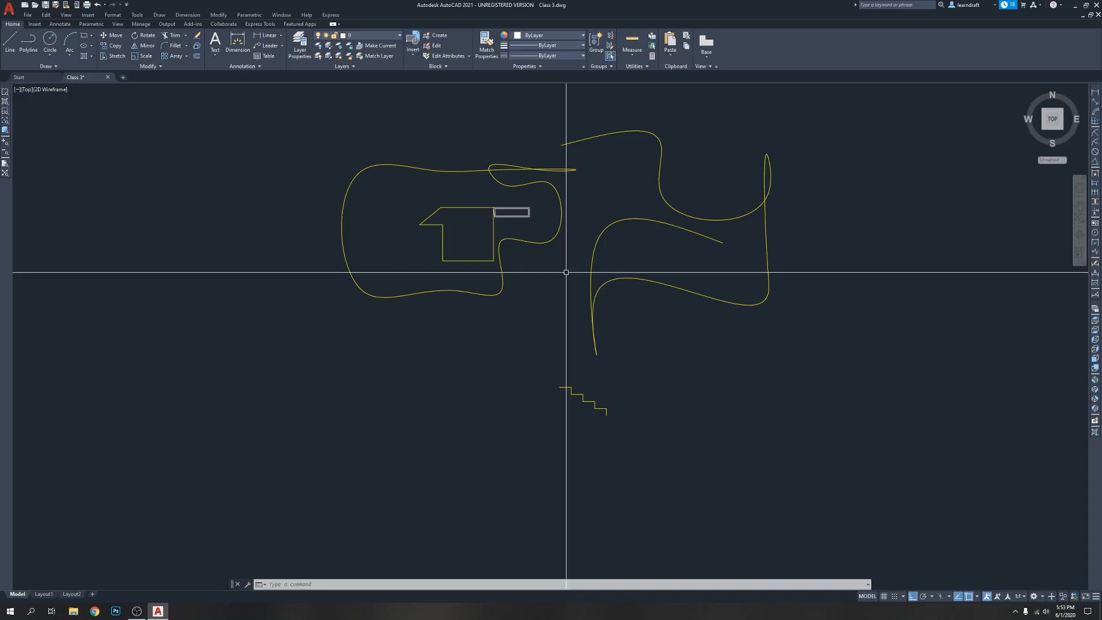
middle_drag(566, 272, 555, 298)
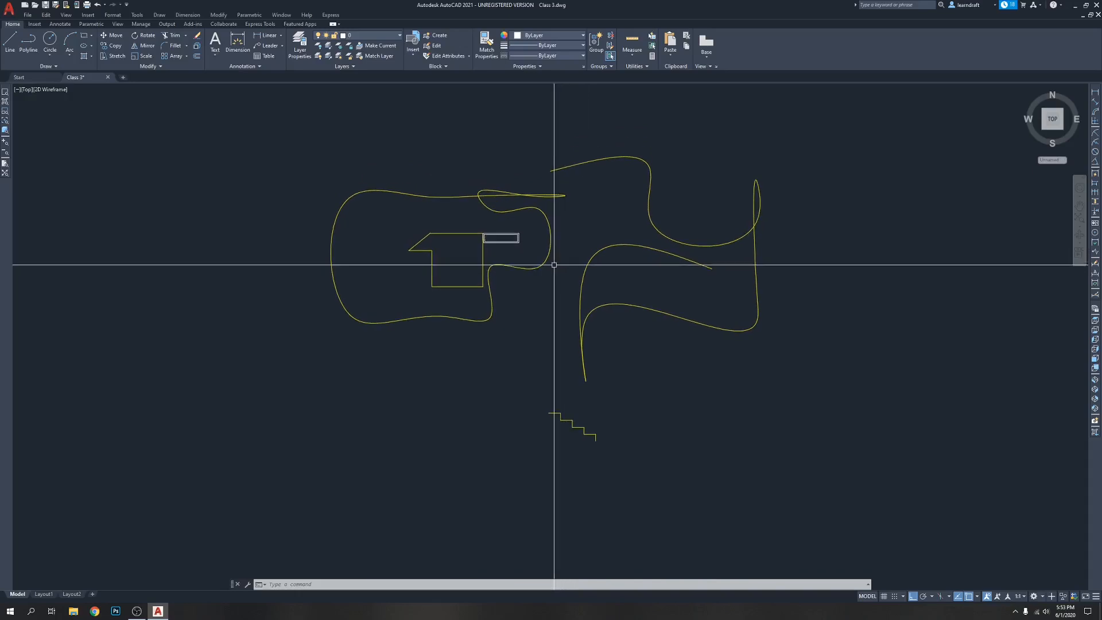